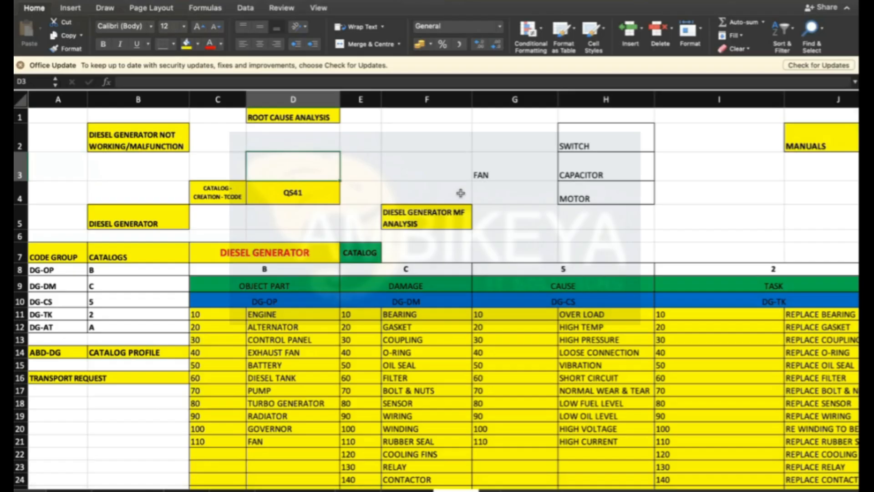
- Review the root cause analysis layout at the top of the sheet and the diesel generator catalog table below it
scroll(461, 193, down, 1)
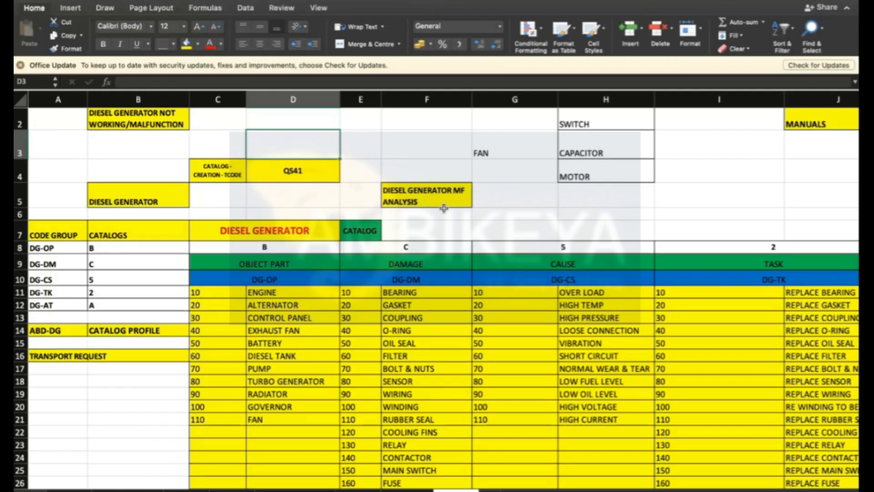
click(365, 132)
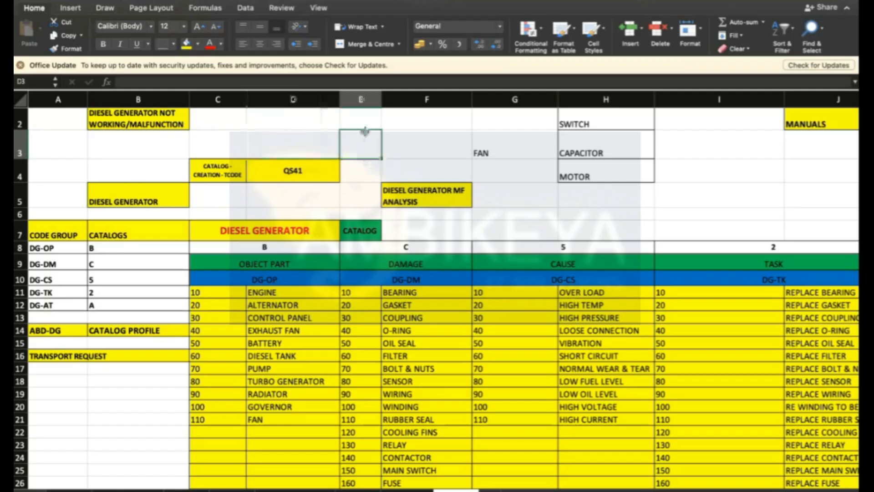
click(268, 127)
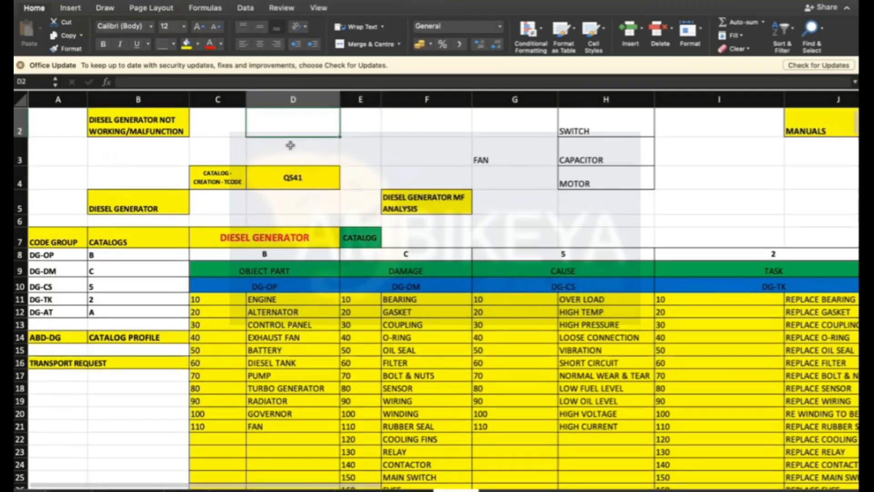
scroll(288, 142, up, 1)
scroll(346, 278, down, 2)
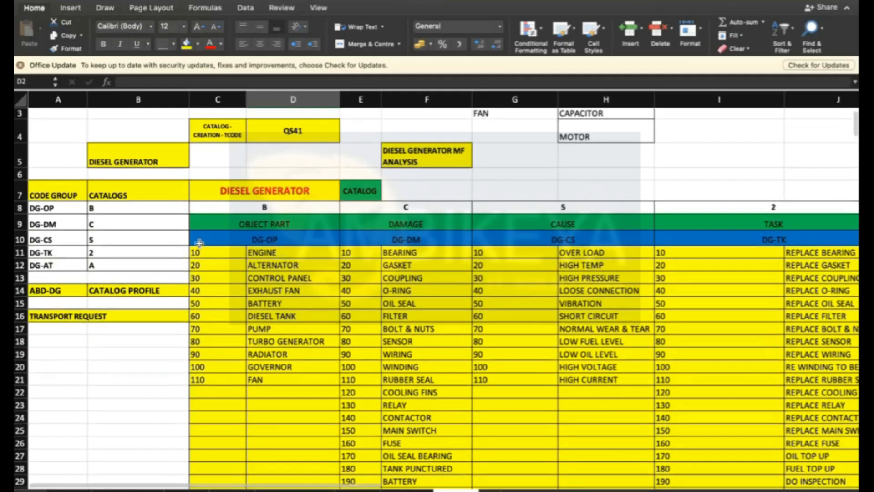
click(607, 279)
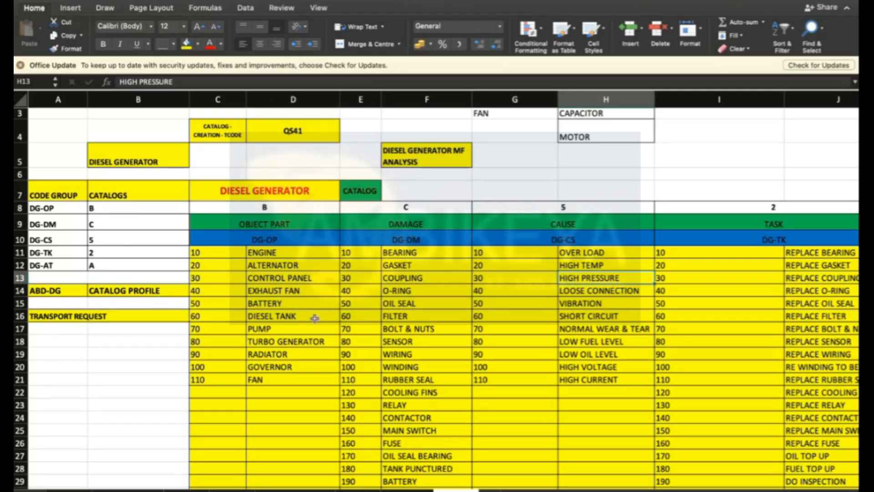
click(105, 382)
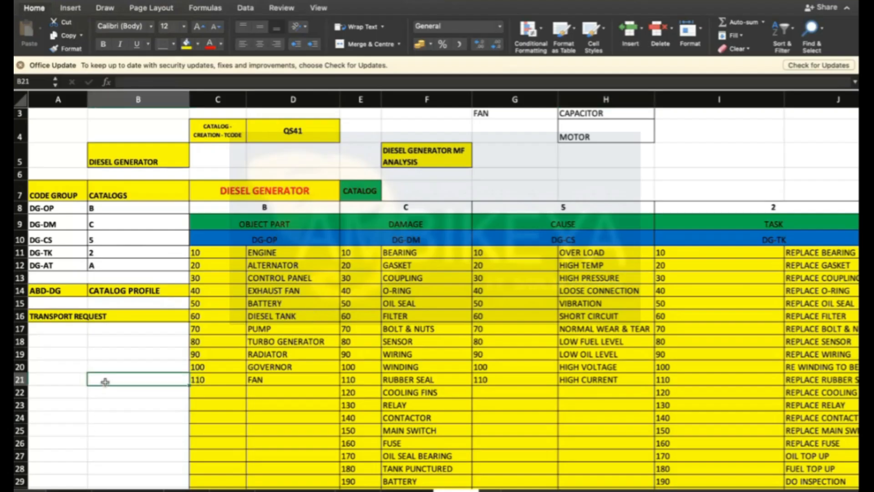
scroll(105, 382, down, 3)
scroll(105, 382, up, 5)
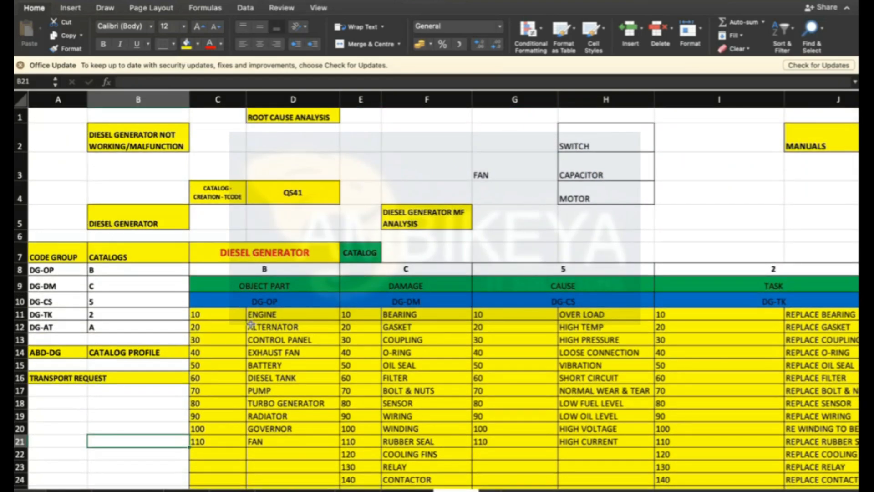
- Step through the catalog headings in row 9: Object Part, Damage, Cause, Task, Activity and the Catalog column
click(270, 288)
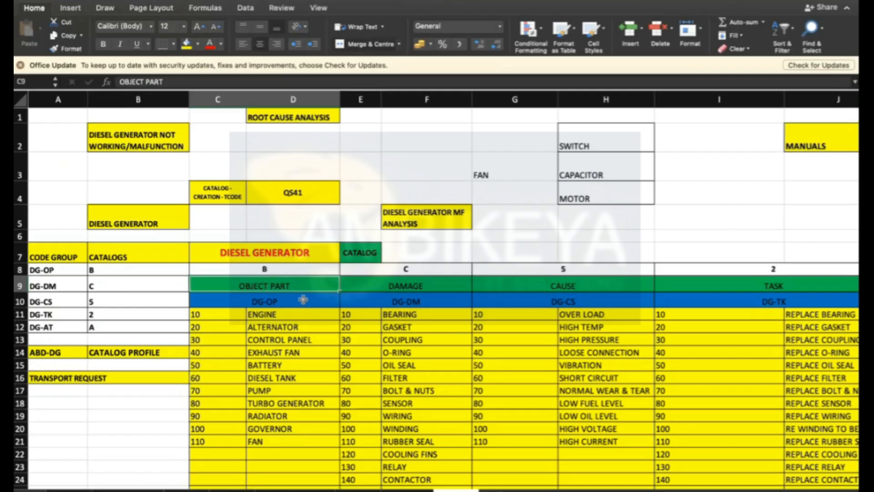
click(319, 271)
key(Right)
key(Right)
key(Right)
key(Right)
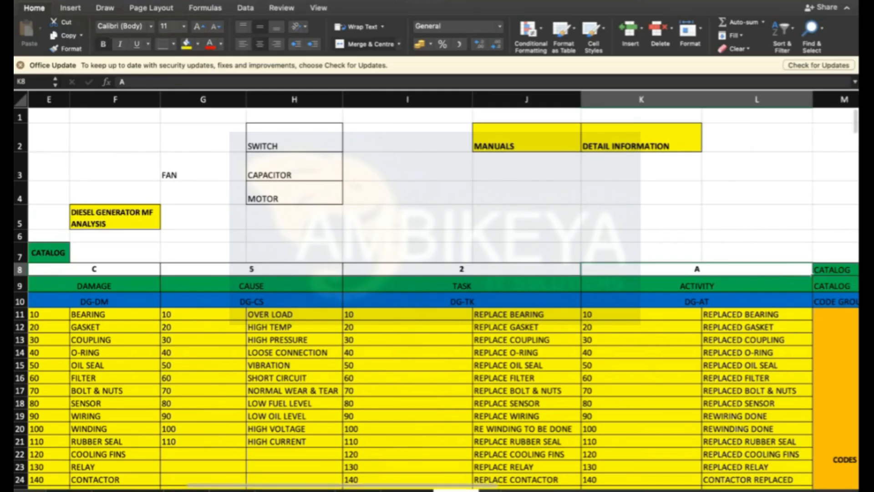
scroll(437, 292, down, 2)
scroll(437, 292, down, 1)
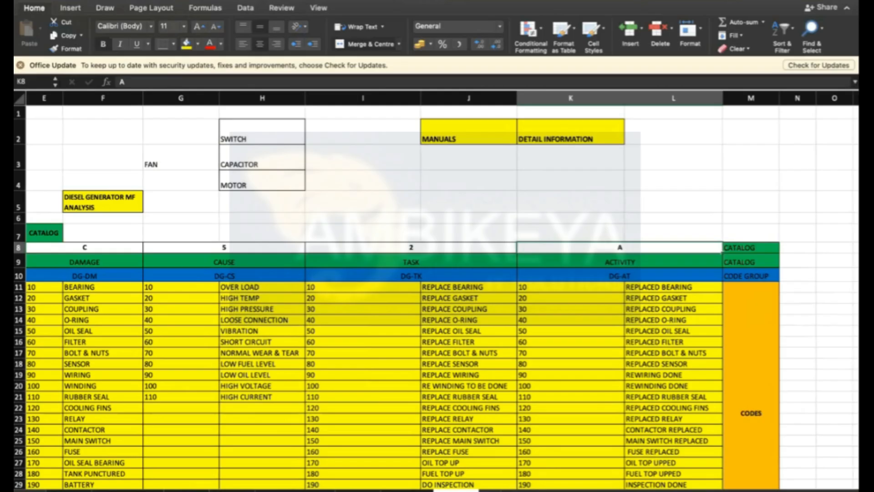
scroll(438, 291, up, 1)
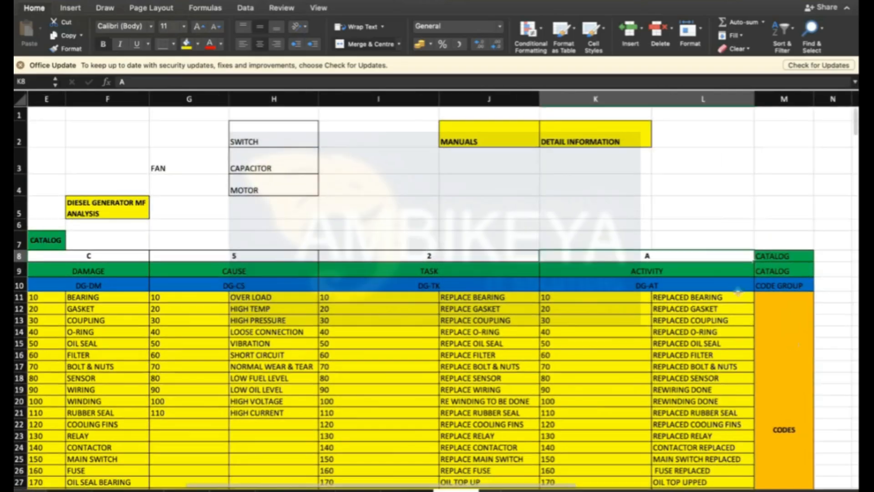
click(664, 271)
click(782, 273)
click(120, 271)
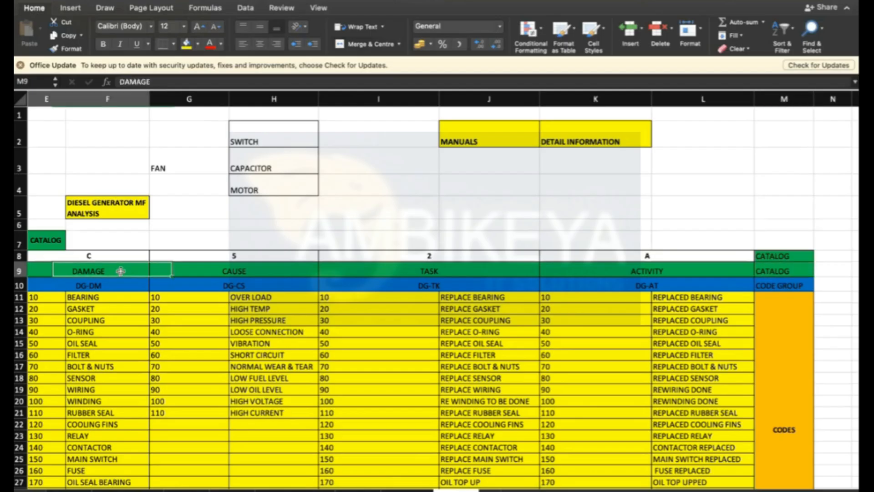
key(Left)
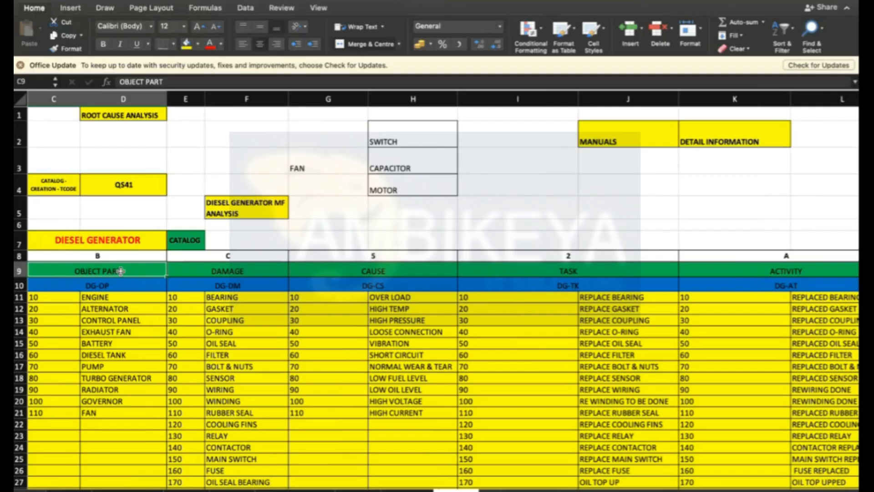
key(Right)
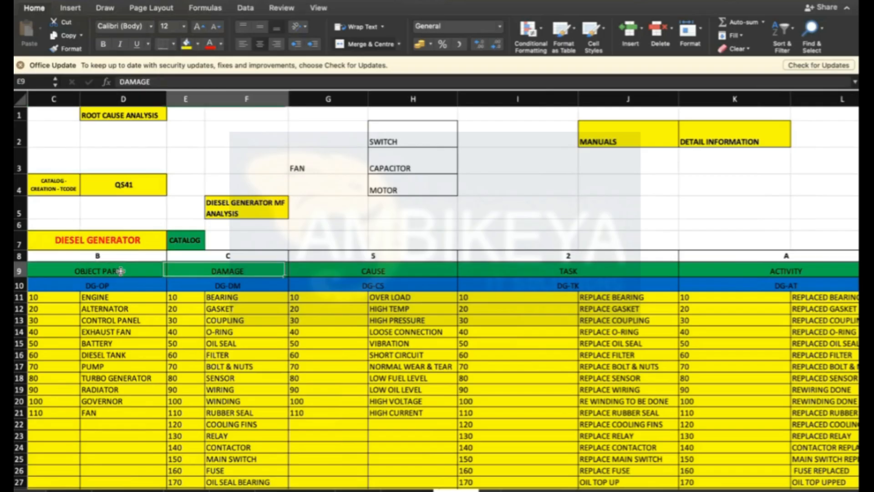
key(Right)
key(Right)
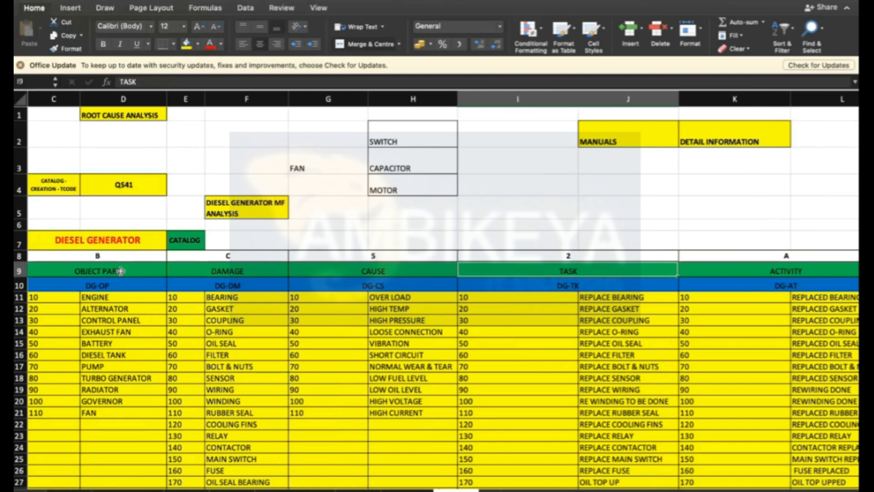
key(Right)
key(Right)
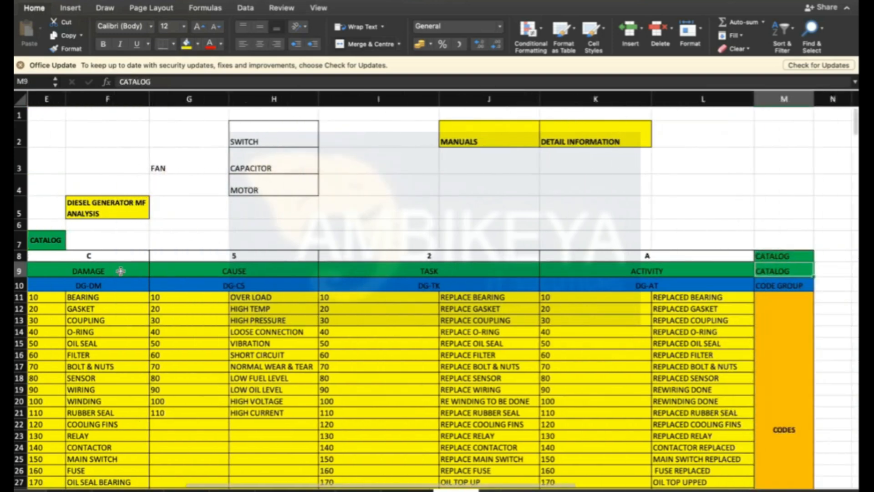
- Step across the catalog type codes in row 8 (B, C, 5, 2, A) and the Catalog column
click(789, 256)
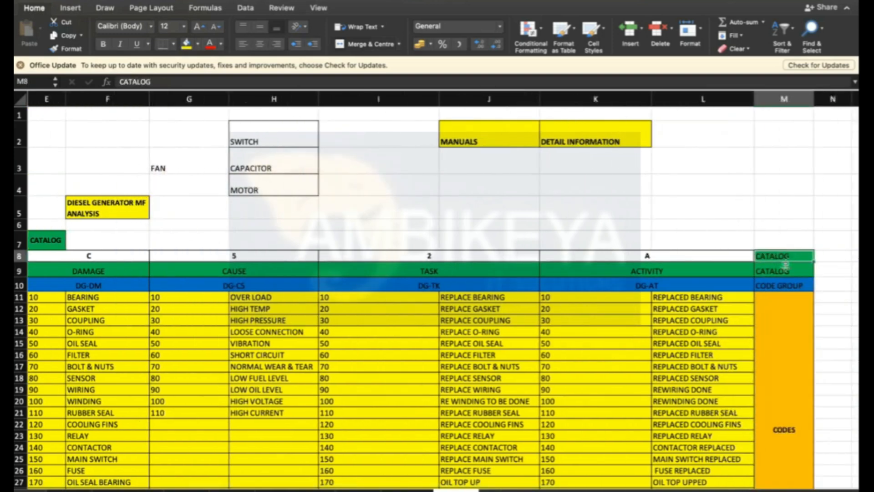
key(Left)
key(Left)
key(Left)
key(Left)
key(Left)
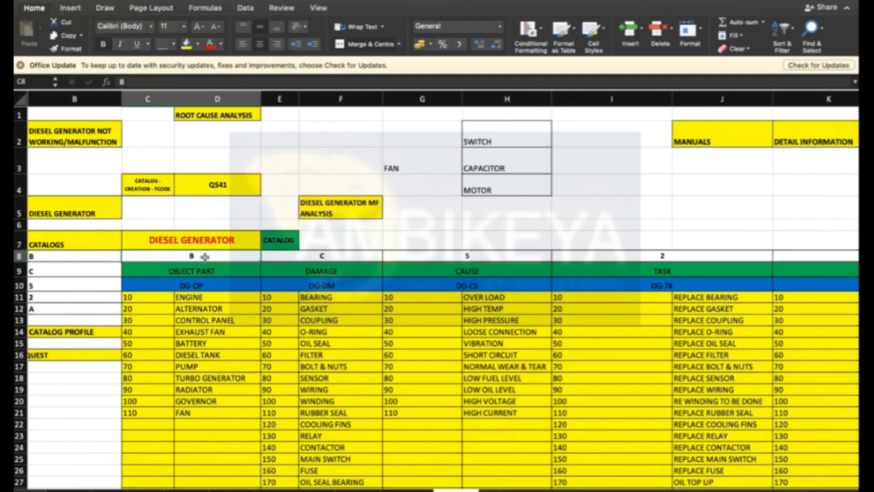
key(Right)
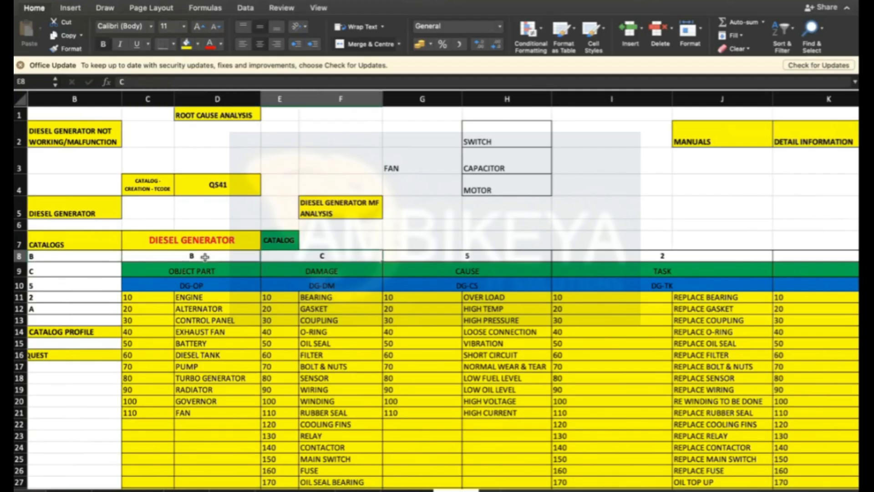
key(Right)
key(Right)
key(Right)
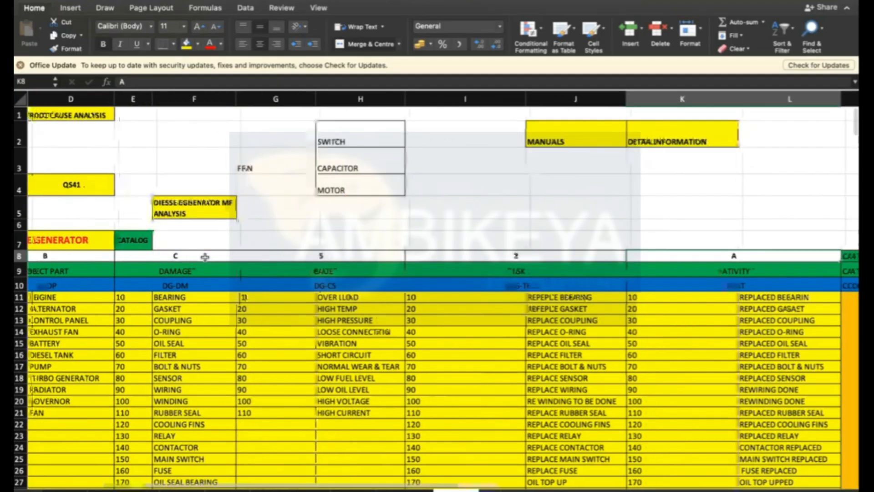
key(Right)
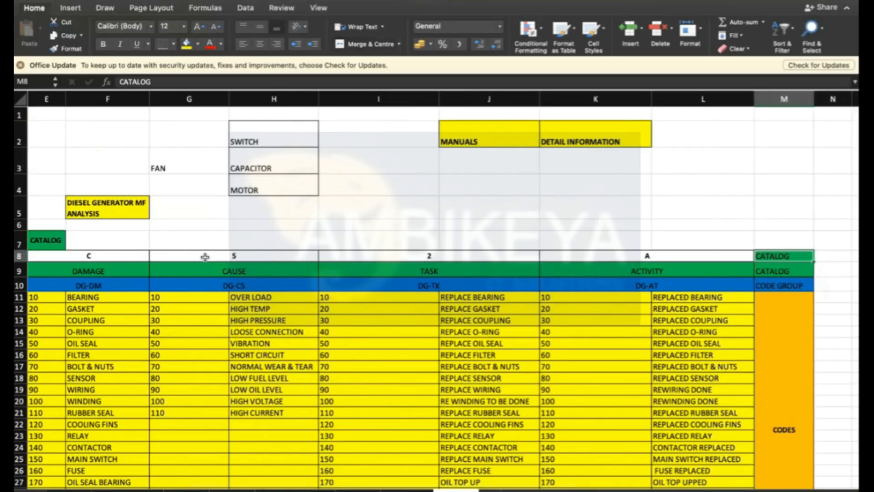
key(Left)
key(Left)
key(Left)
key(Left)
key(Left)
key(Left)
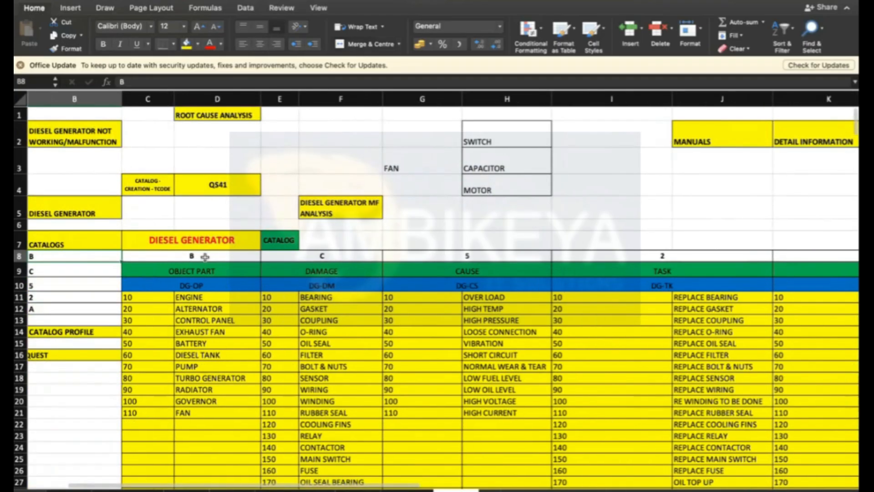
- Examine the object part codes 10 to 110 with their descriptions under the Diesel Generator heading
click(195, 273)
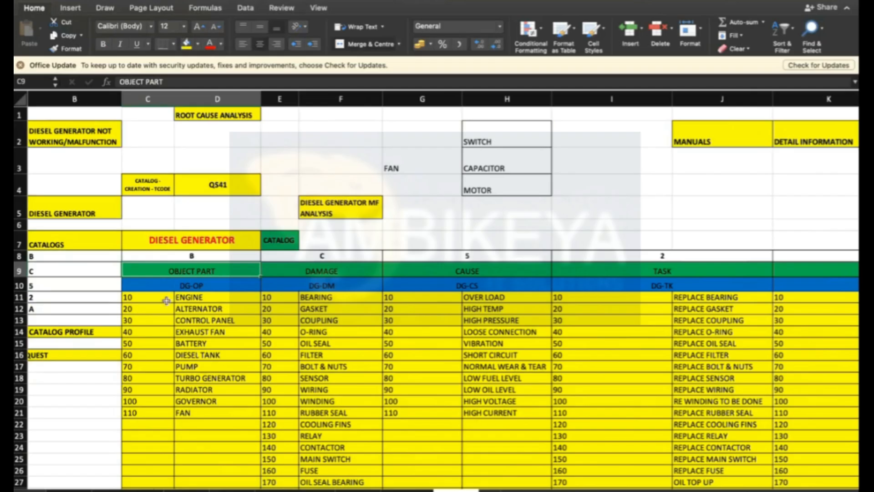
drag(145, 298, 197, 411)
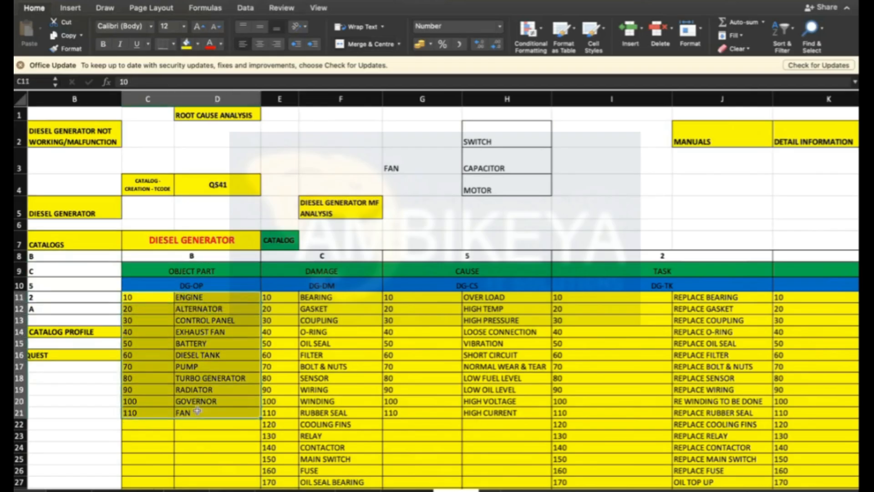
click(146, 297)
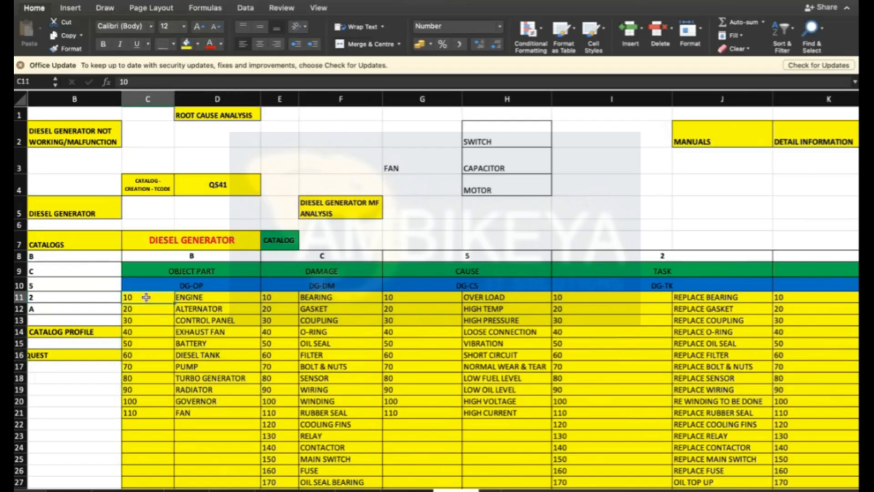
click(209, 297)
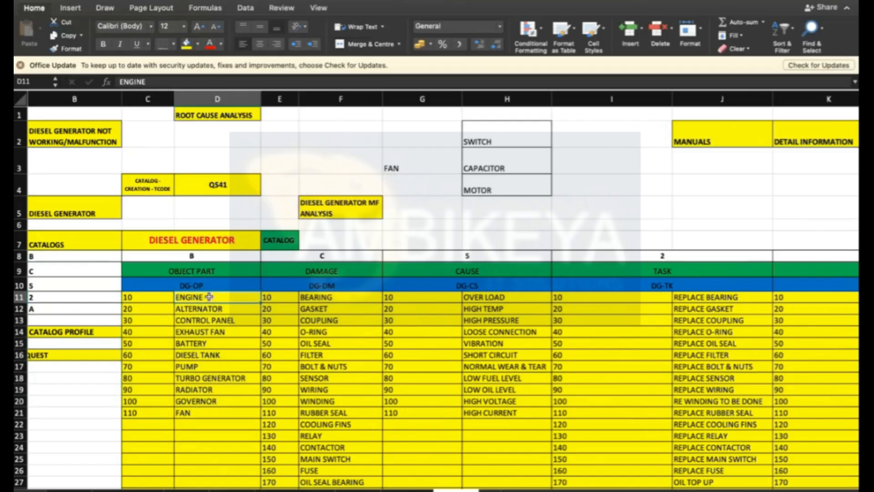
click(216, 238)
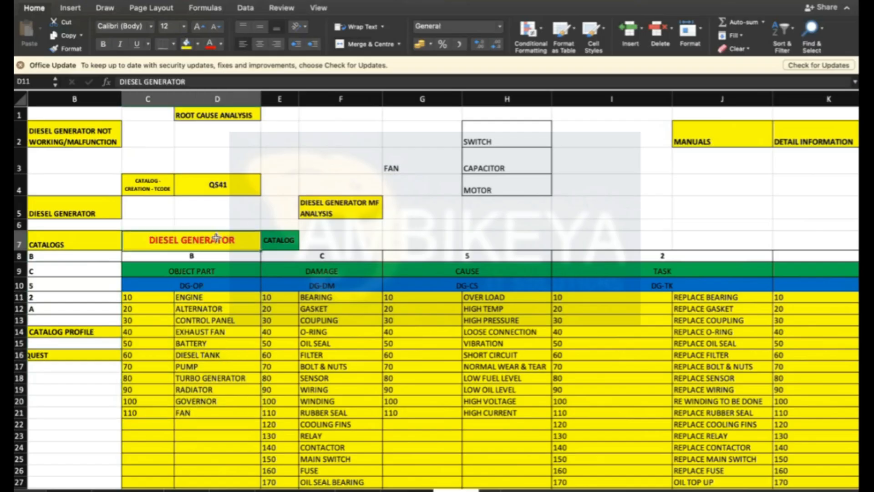
click(202, 255)
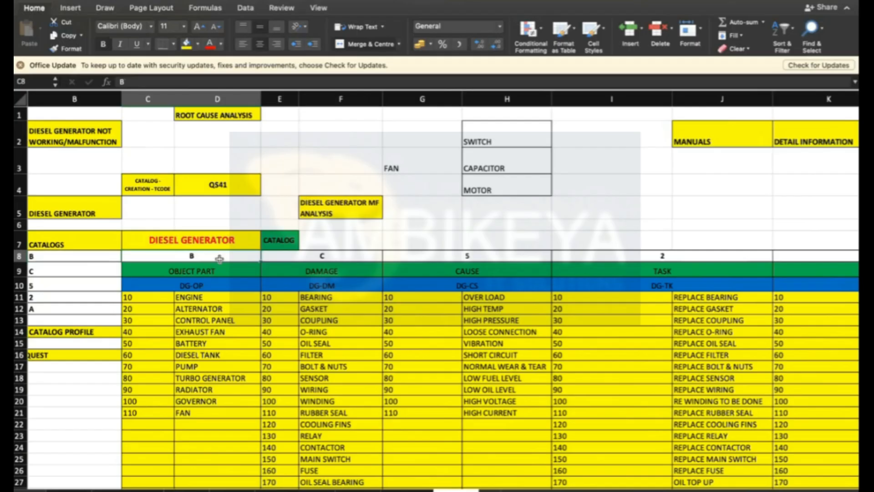
click(216, 271)
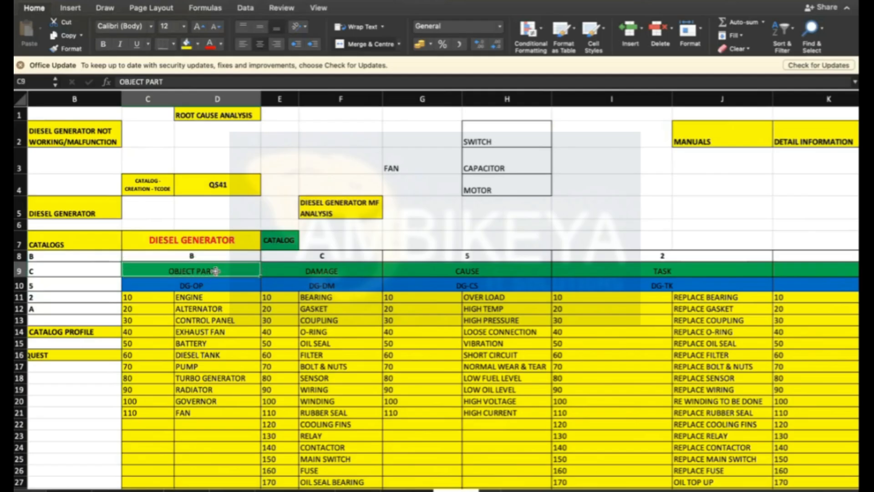
click(212, 255)
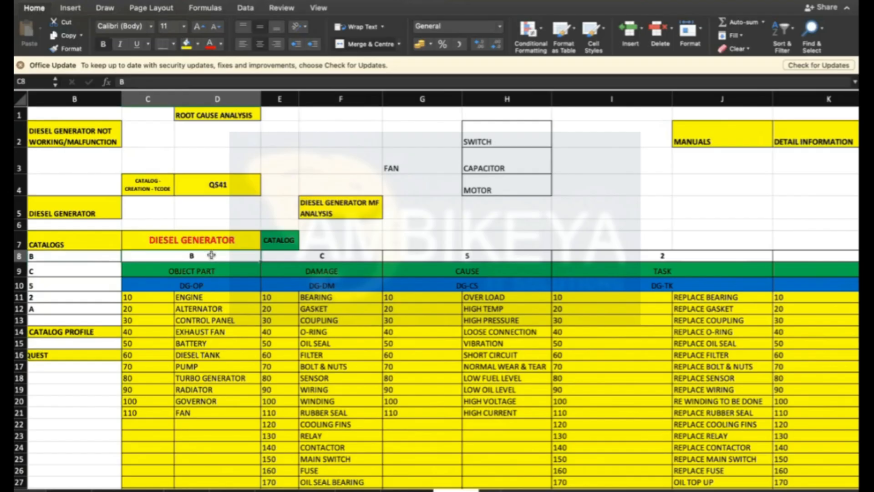
- Step through the code group names in row 10, DG-OP to DG-AT, alongside their catalog headings
key(Down)
click(203, 256)
click(206, 271)
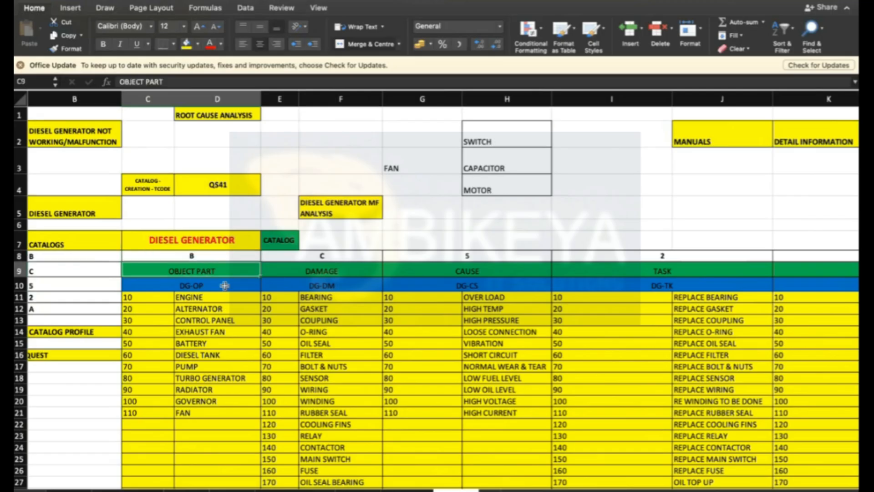
click(200, 287)
key(Right)
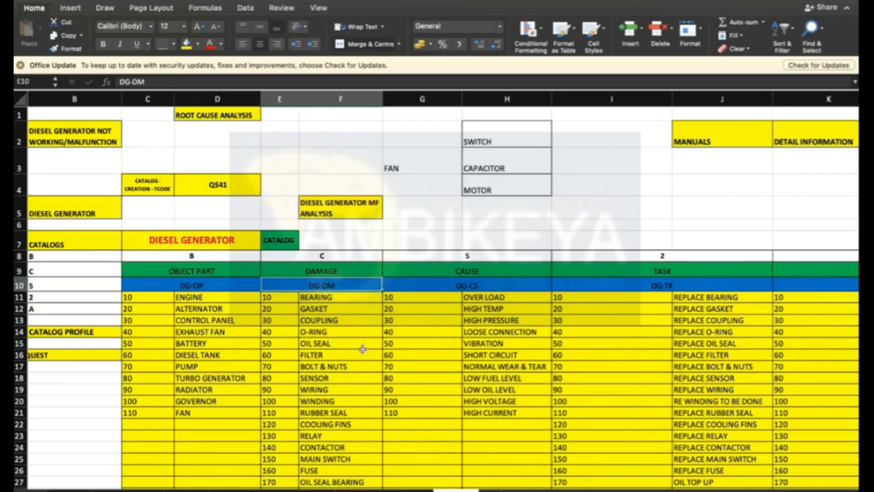
key(Right)
key(Right)
key(Right)
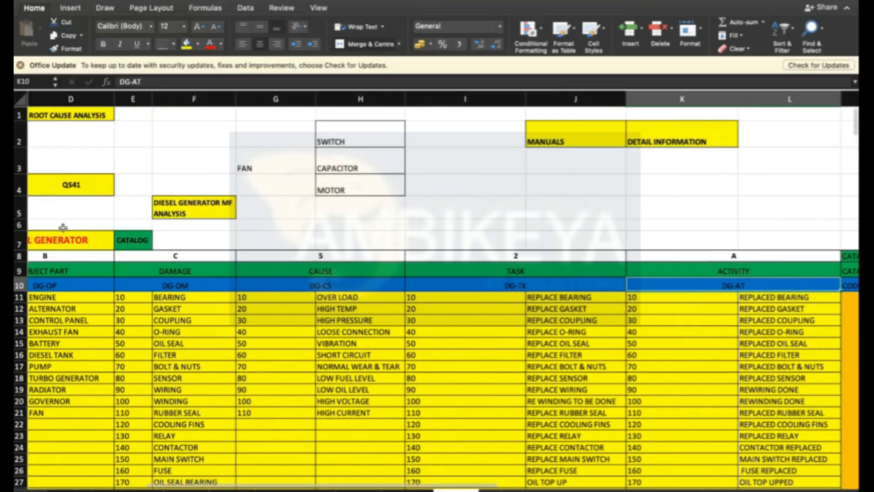
click(66, 270)
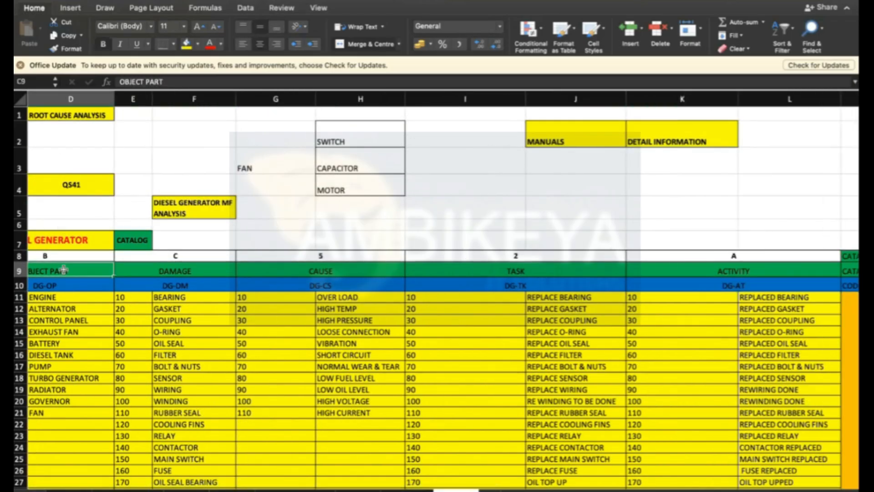
click(175, 265)
click(319, 264)
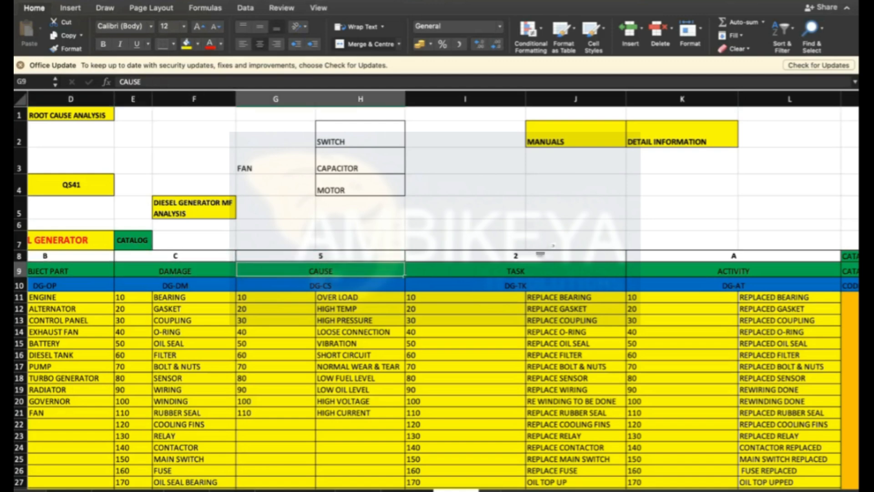
- Examine the Catalog and Code Group labels in column M beside the Activity code group, then return to the code groups
click(517, 270)
click(737, 269)
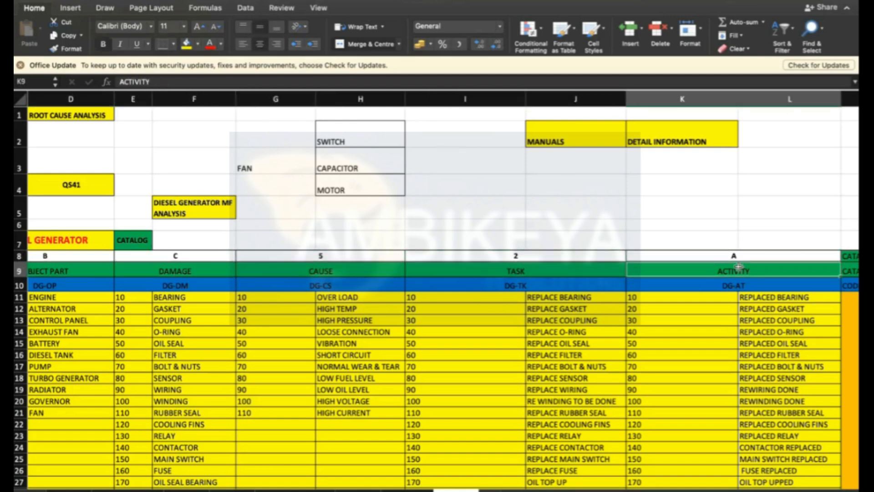
scroll(789, 283, right, 4)
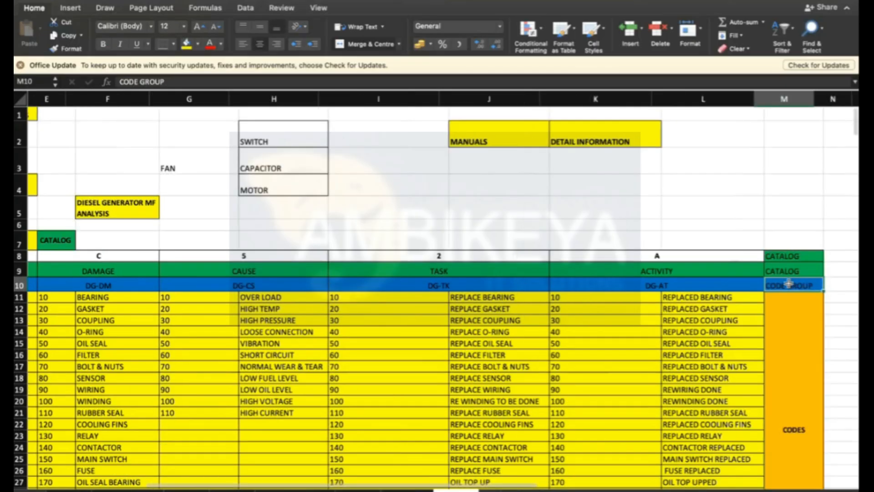
click(725, 285)
click(778, 285)
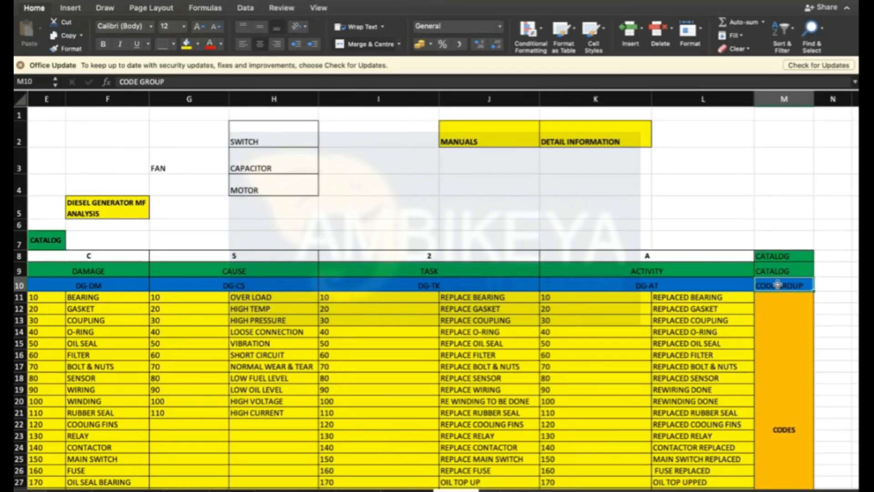
key(Left)
key(Left)
key(Left)
key(Left)
key(Left)
key(Left)
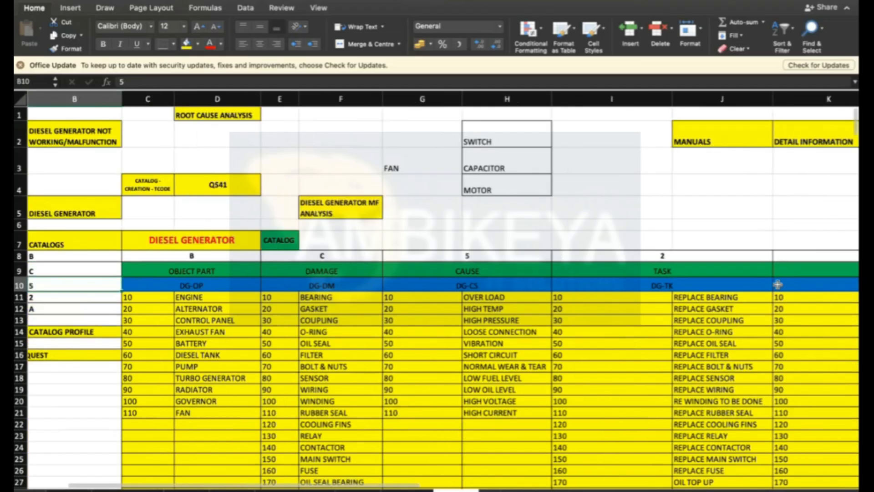
- Select and examine the object part codes and descriptions listed under the DG-OP code group
click(185, 286)
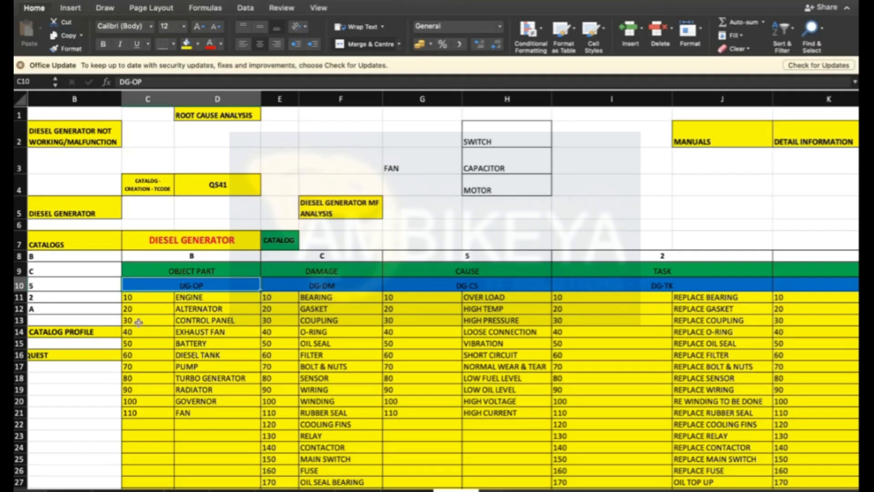
drag(138, 298, 186, 309)
key(shift+Down)
key(shift+Down)
key(shift+Down)
key(shift+Down)
key(shift+Down)
key(shift+Down)
key(shift+Down)
key(shift+Down)
key(shift+Down)
key(shift+Down)
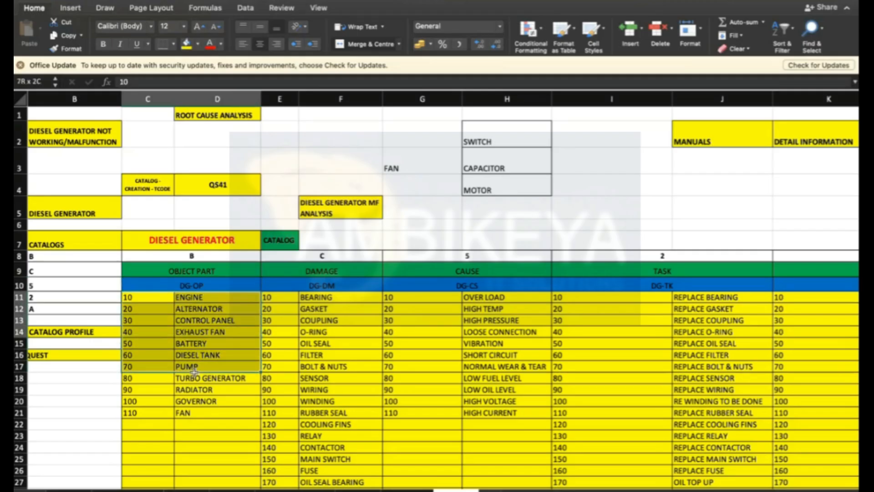
click(200, 309)
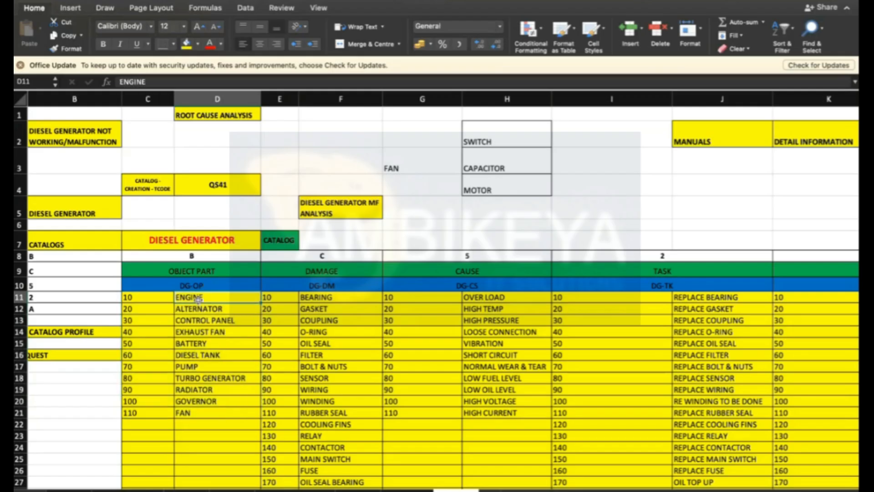
click(188, 286)
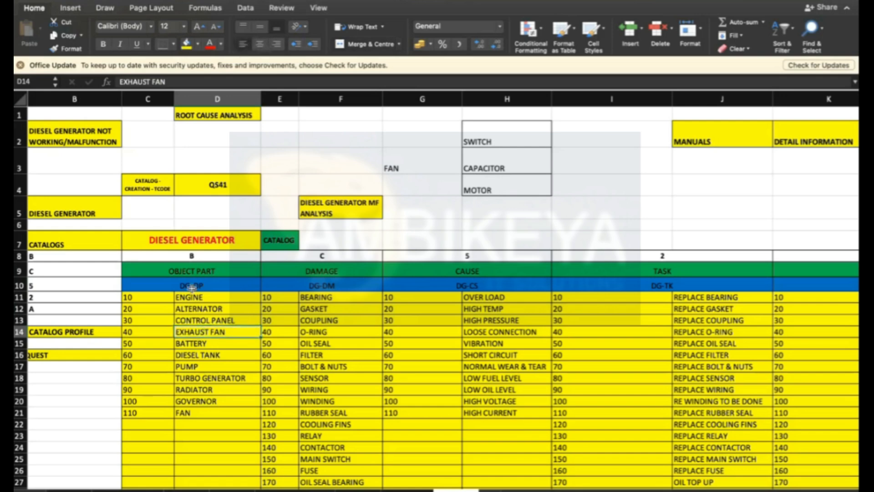
click(188, 298)
click(189, 309)
click(191, 324)
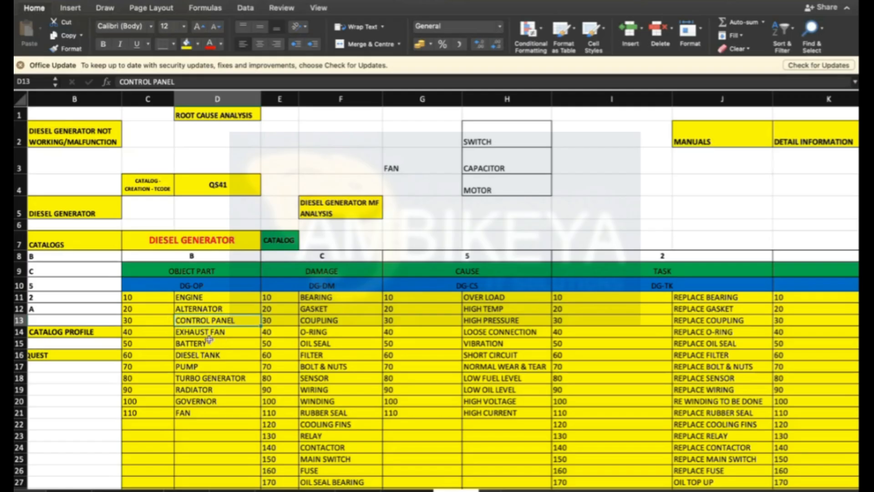
click(209, 334)
click(206, 345)
click(202, 357)
click(196, 434)
drag(149, 297, 197, 419)
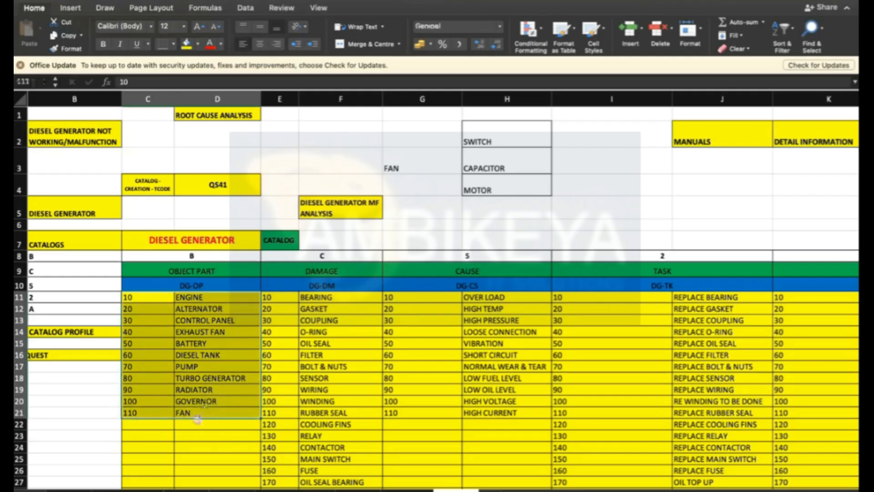
click(198, 418)
drag(193, 296, 189, 415)
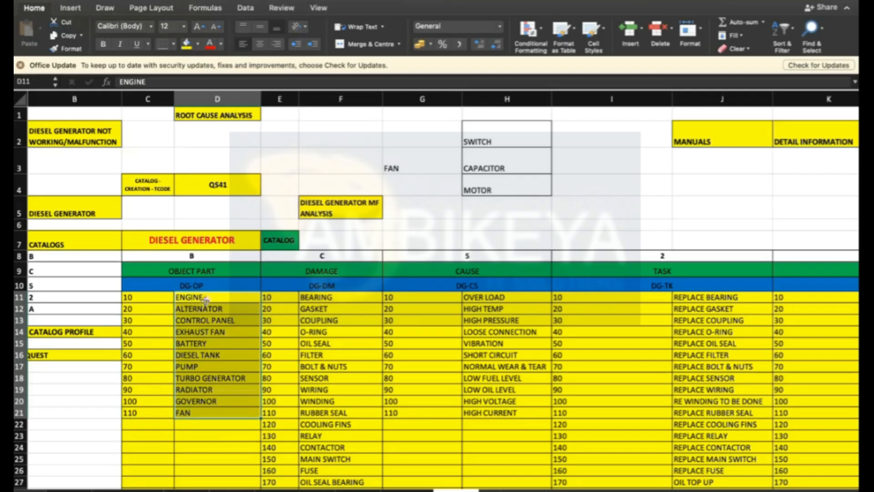
click(207, 298)
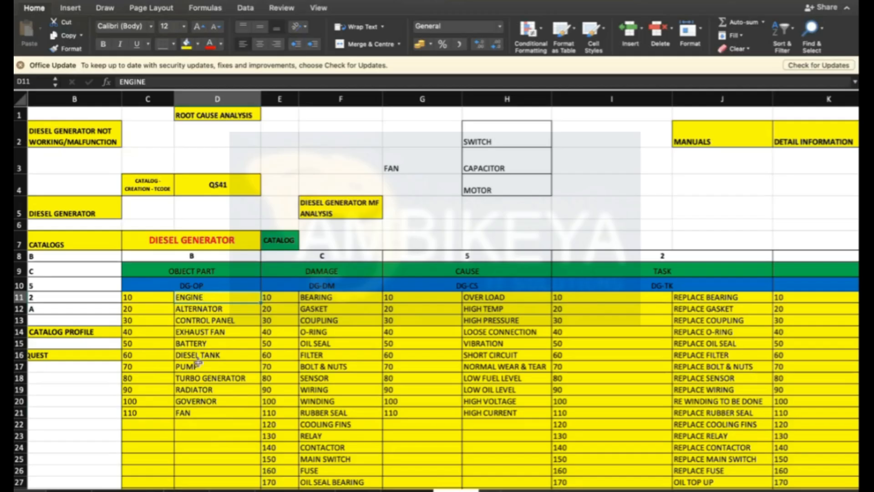
click(196, 417)
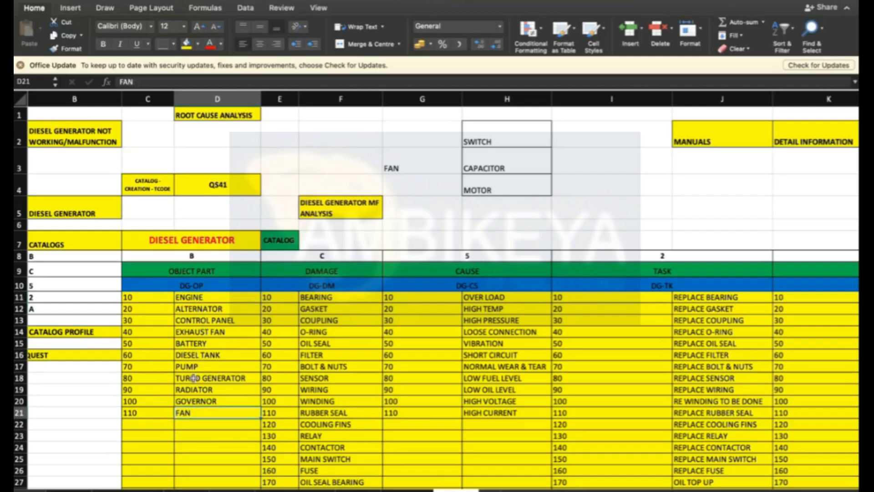
- Step through the object part code numbers 10 to 110 and their matching descriptions again
click(155, 299)
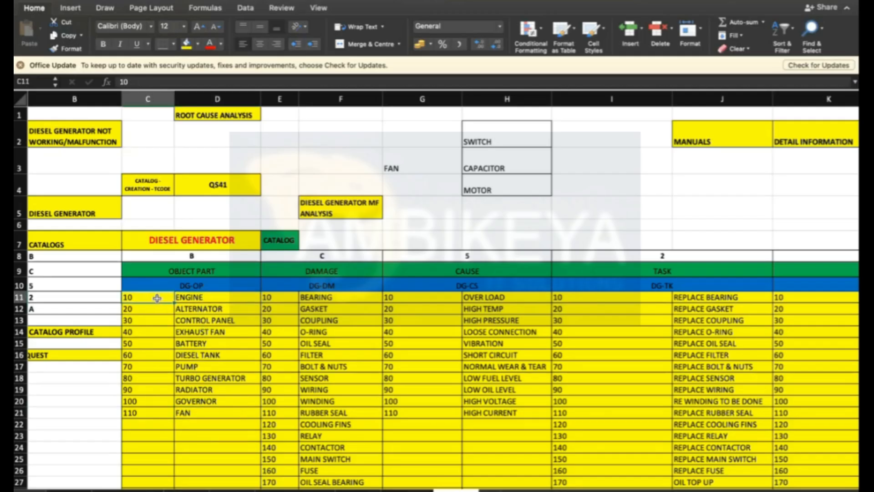
drag(156, 304, 156, 410)
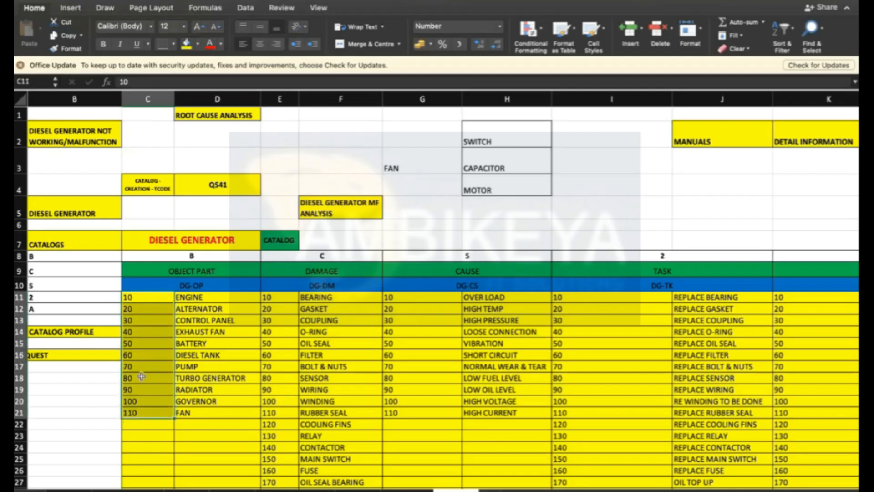
click(146, 297)
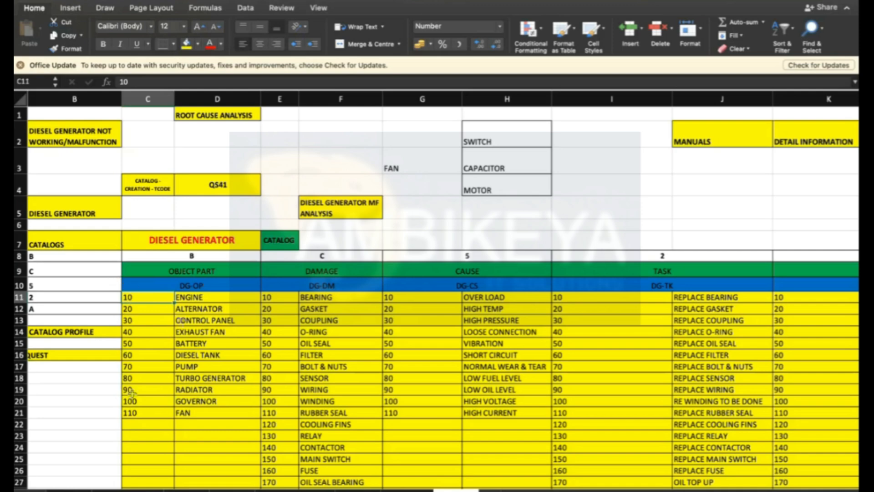
click(196, 299)
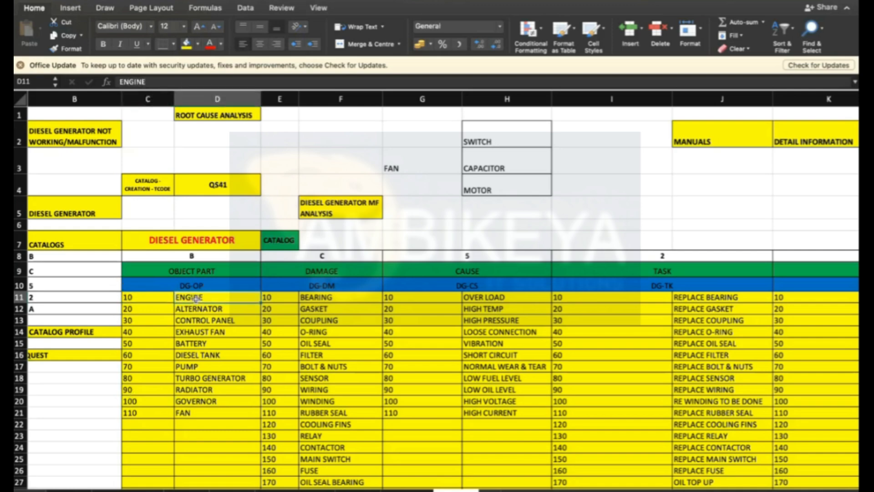
click(138, 296)
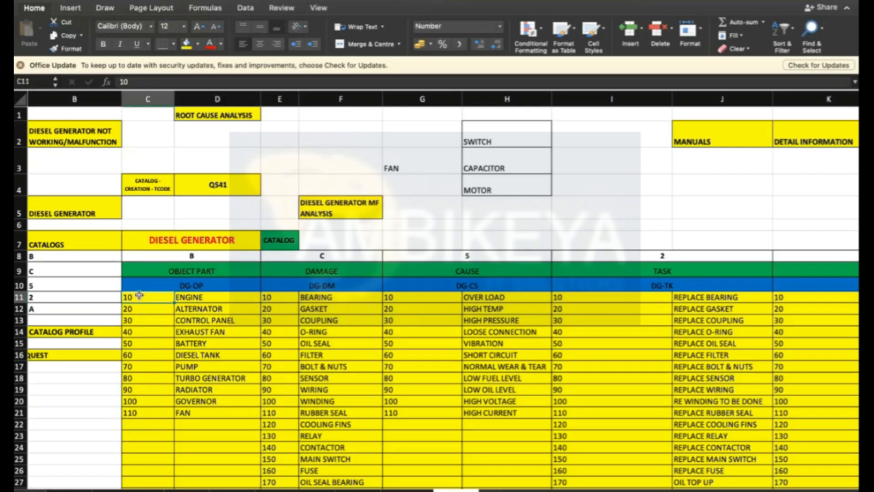
click(207, 300)
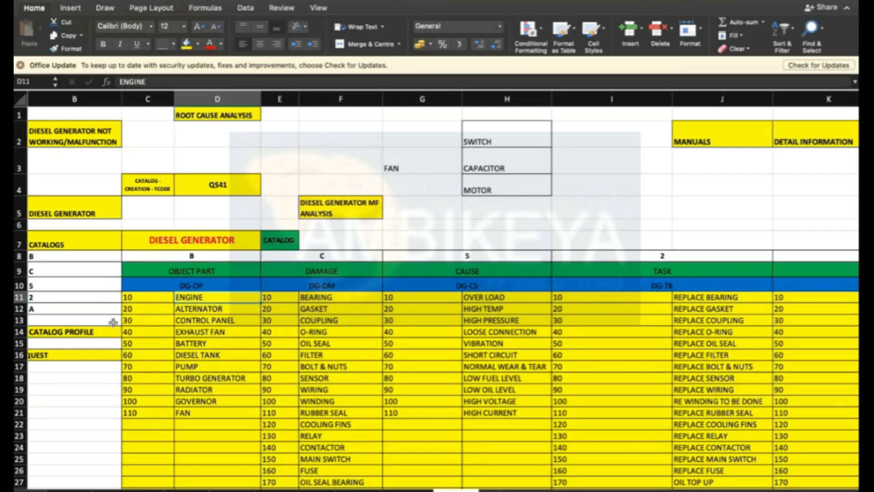
click(165, 304)
click(187, 308)
click(169, 320)
click(196, 320)
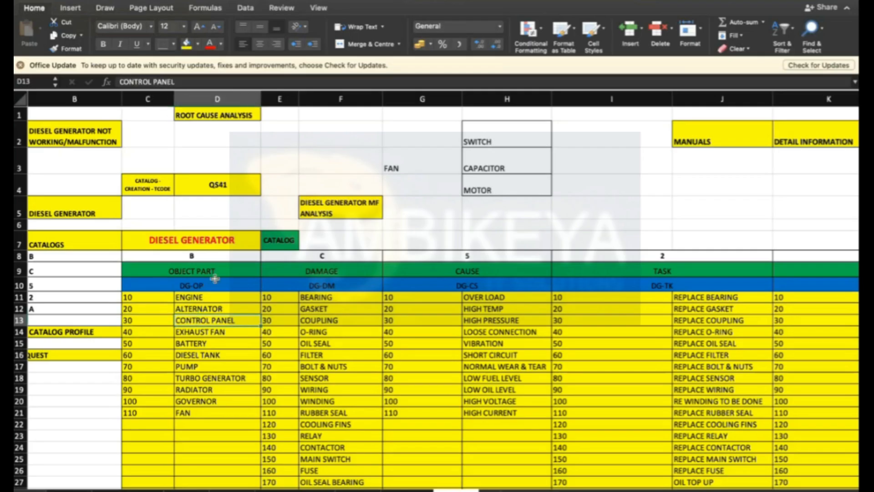
click(203, 286)
drag(159, 302, 195, 437)
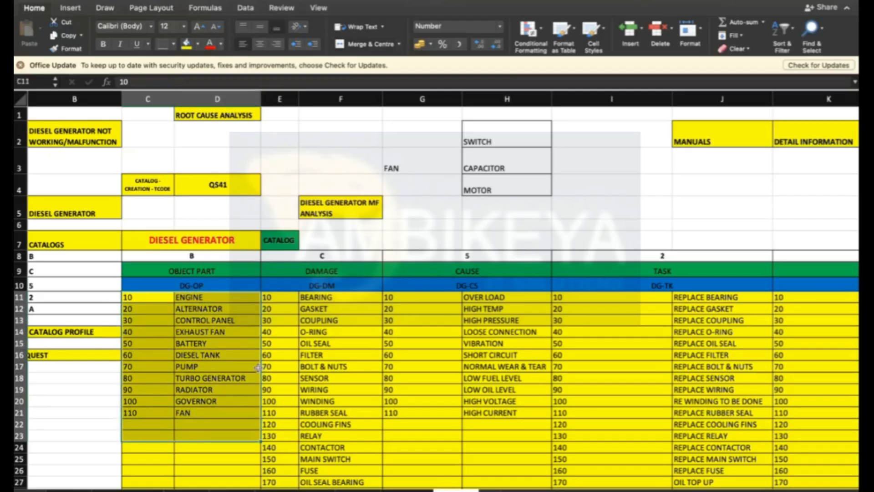
click(255, 367)
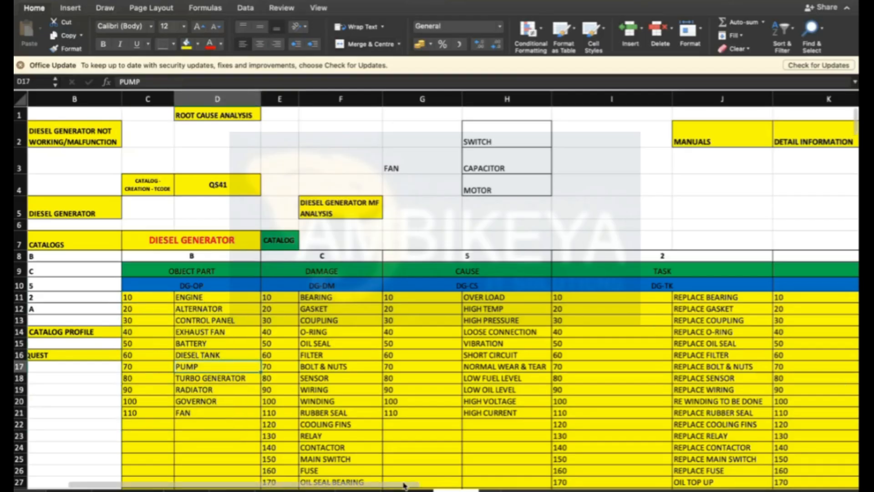
- Scroll to examine the Codes column and the lower damage, task and activity code rows, then return to the start
scroll(406, 485, right, 6)
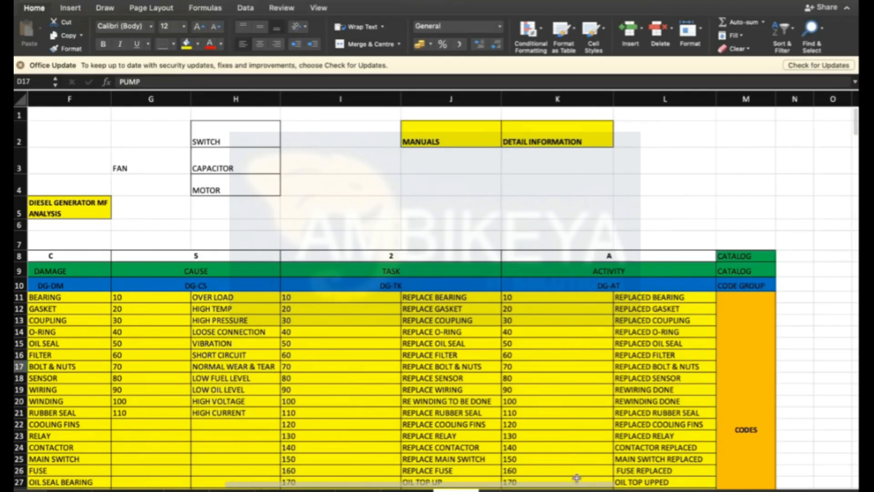
scroll(660, 400, down, 2)
scroll(660, 399, down, 4)
click(745, 346)
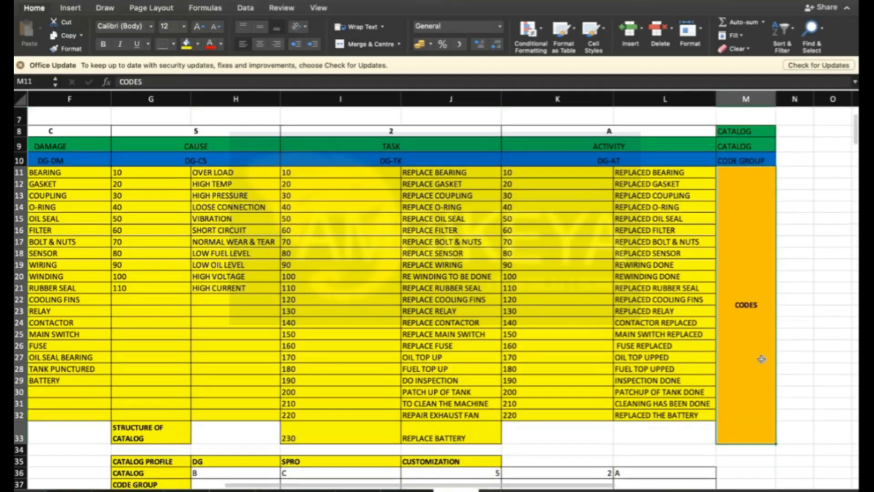
click(186, 44)
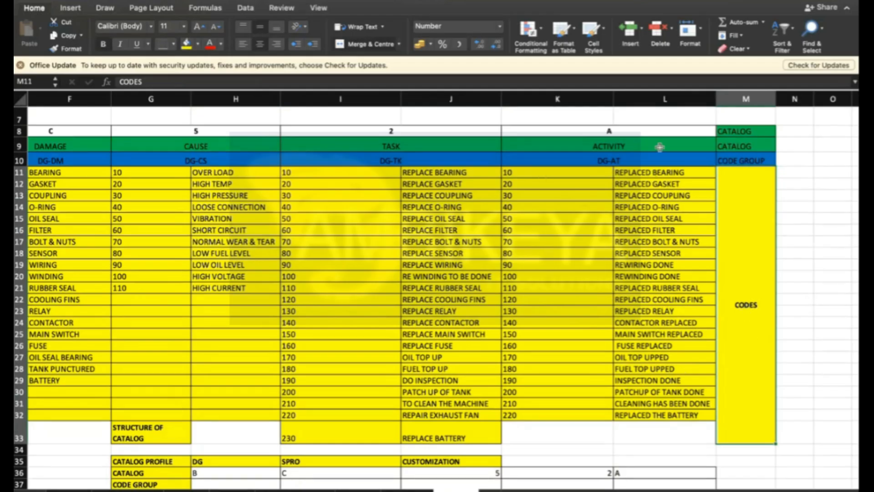
click(742, 160)
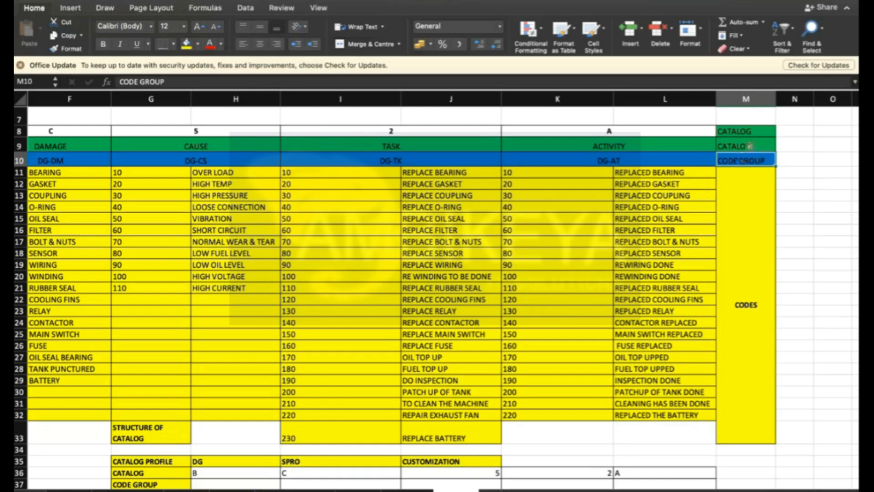
click(749, 146)
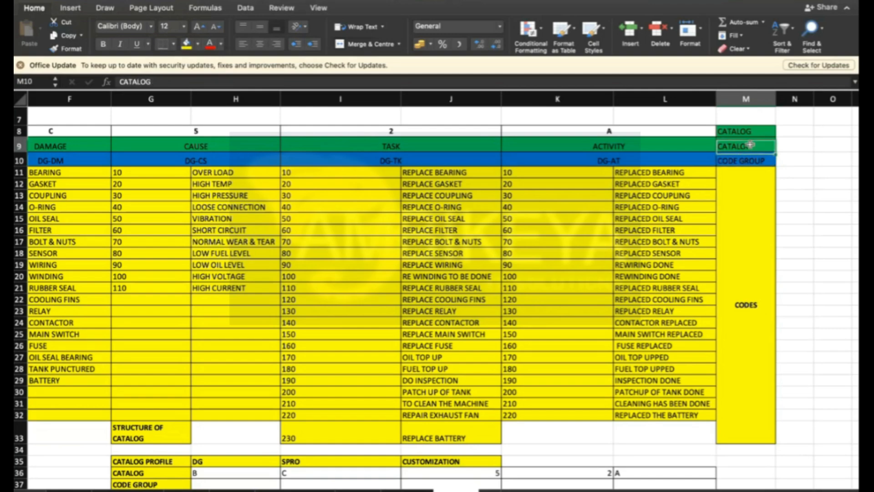
click(677, 157)
key(Left)
key(Left)
key(Left)
key(Left)
key(Left)
key(Left)
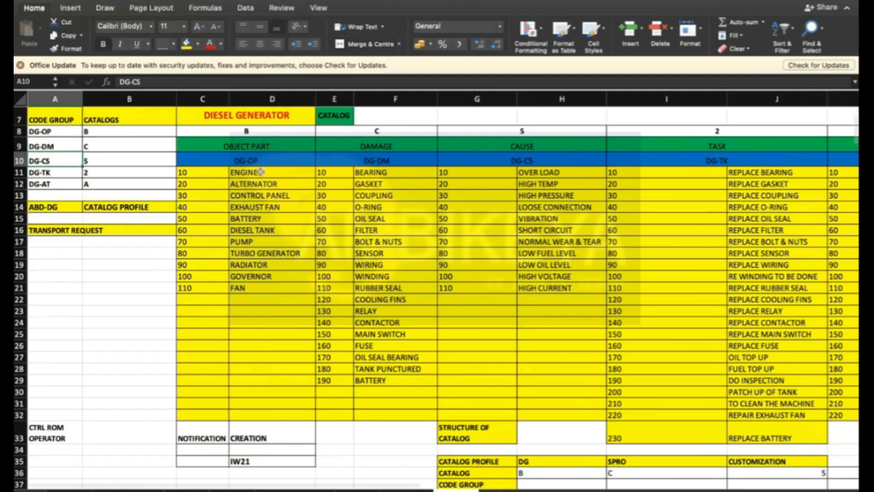
key(Right)
key(Right)
scroll(302, 195, down, 3)
scroll(302, 195, up, 3)
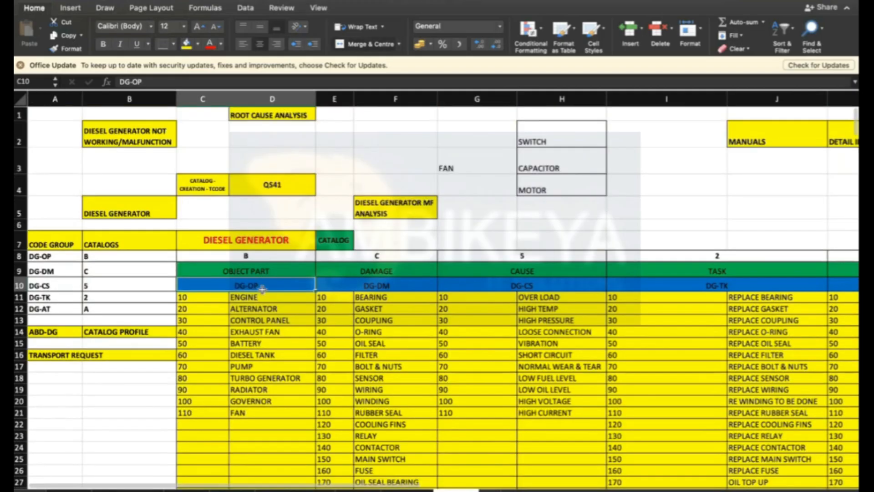
- Rename the object part, damage and cause code group headers in row 10 to DG-3OP, DG-3DM and DG-3CS
double_click(293, 290)
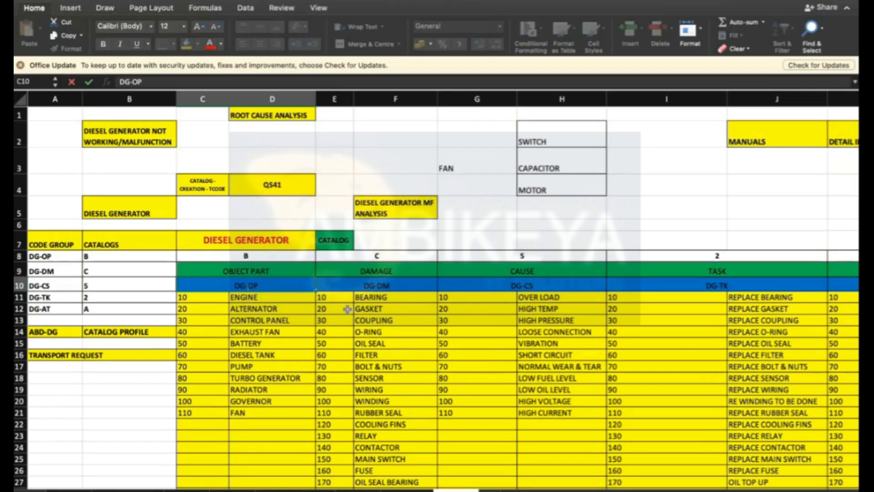
text(3)
click(381, 284)
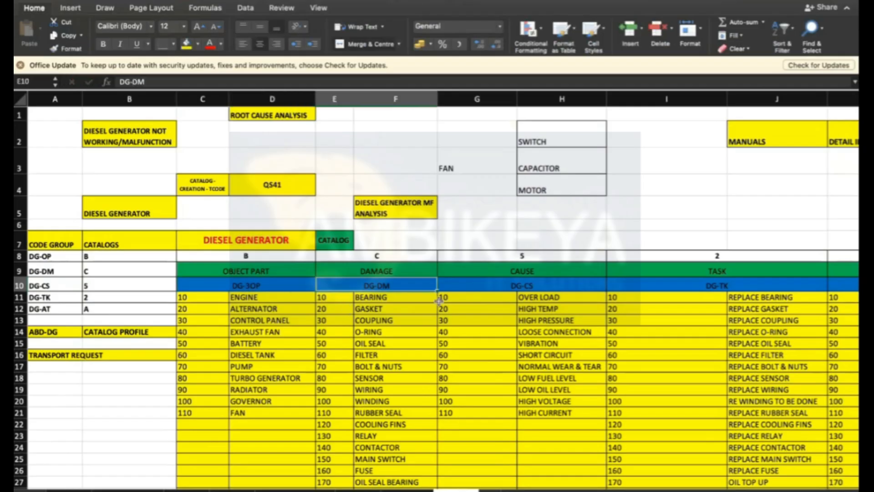
double_click(382, 283)
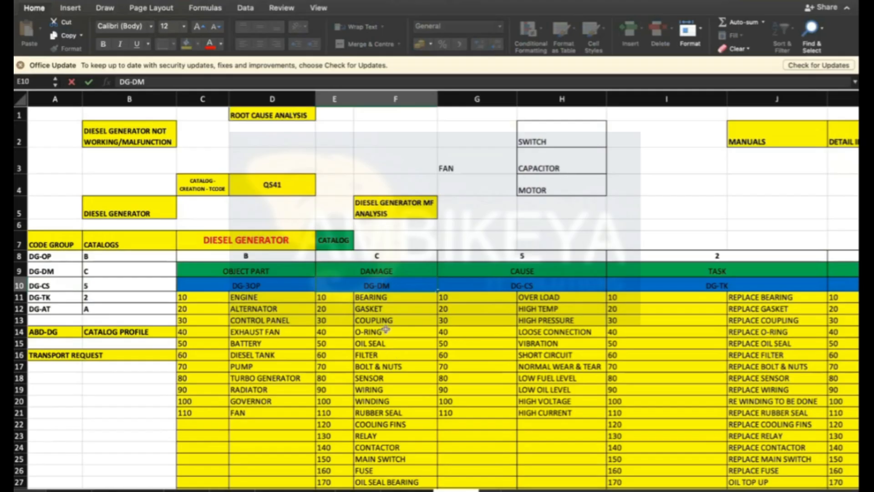
text(3)
click(526, 285)
text(3)
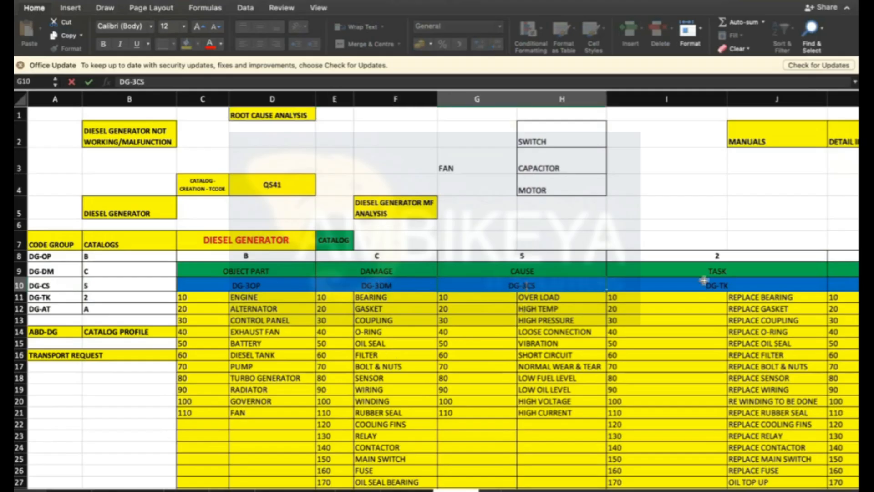
- Rename the task and activity code group headers in row 10 to DG-3TK and DG-3AT
click(722, 285)
double_click(722, 285)
text(3)
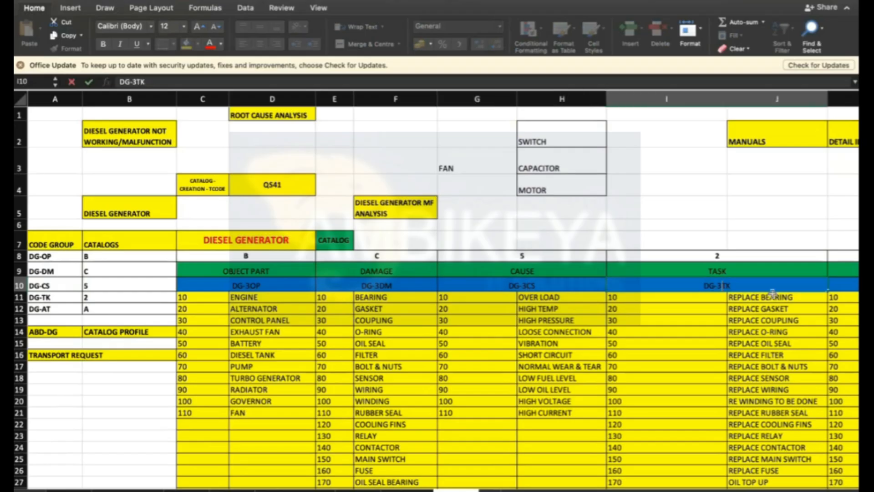
click(843, 285)
double_click(791, 286)
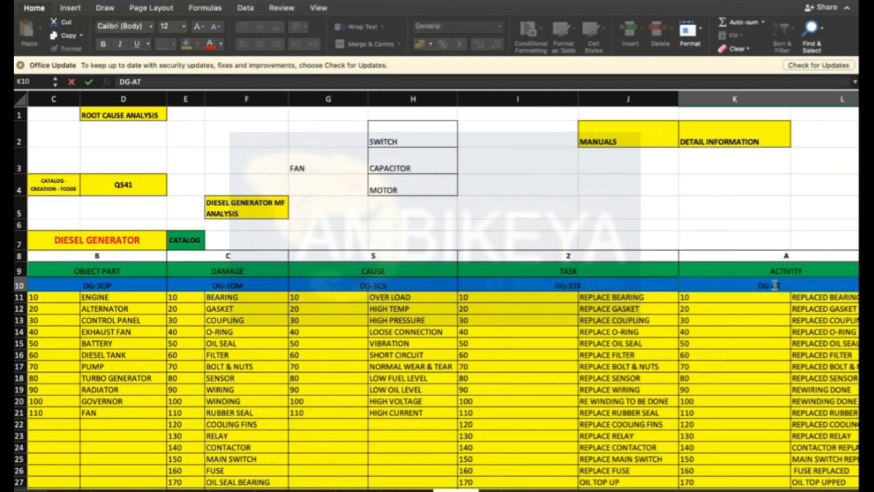
text(3)
click(778, 320)
- Check each renamed code group header across row 10, then return to column A
click(151, 296)
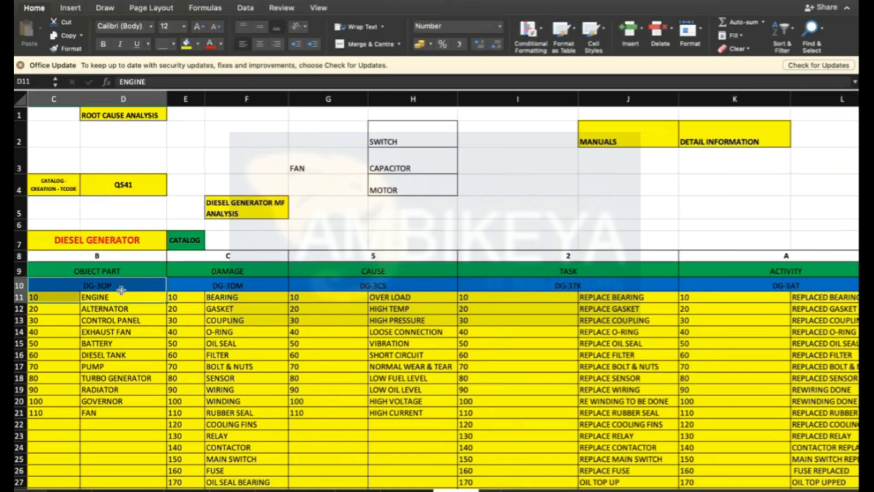
click(238, 283)
click(386, 288)
click(601, 287)
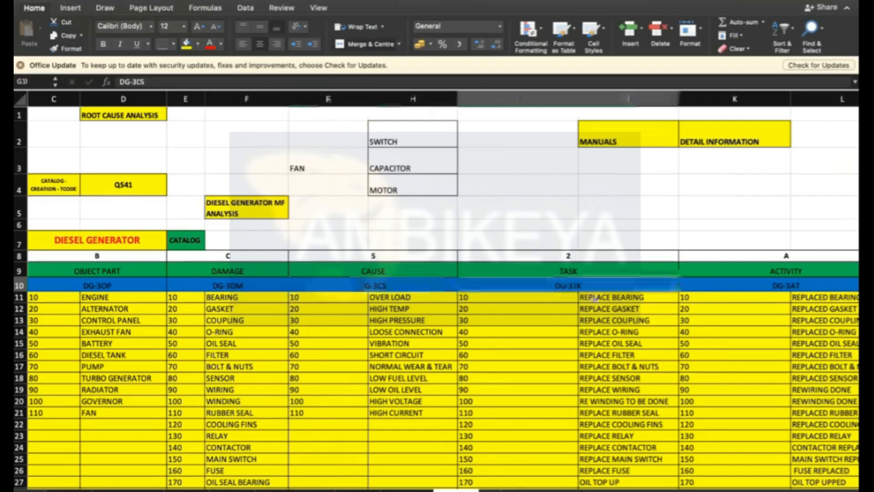
click(762, 279)
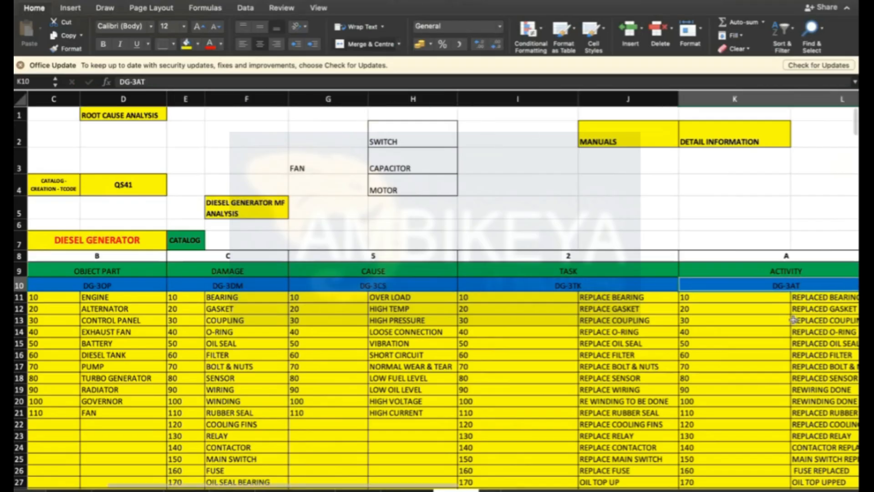
key(Home)
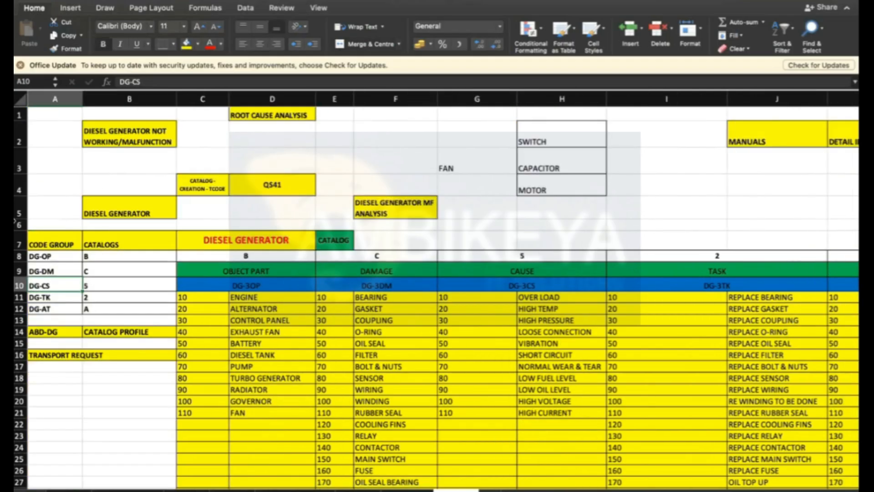
- Rename the code group list in column A to DG-3OP, DG-3DM, DG-3CS, DG-3TK and DG-3AT
click(43, 255)
double_click(43, 256)
text(3)
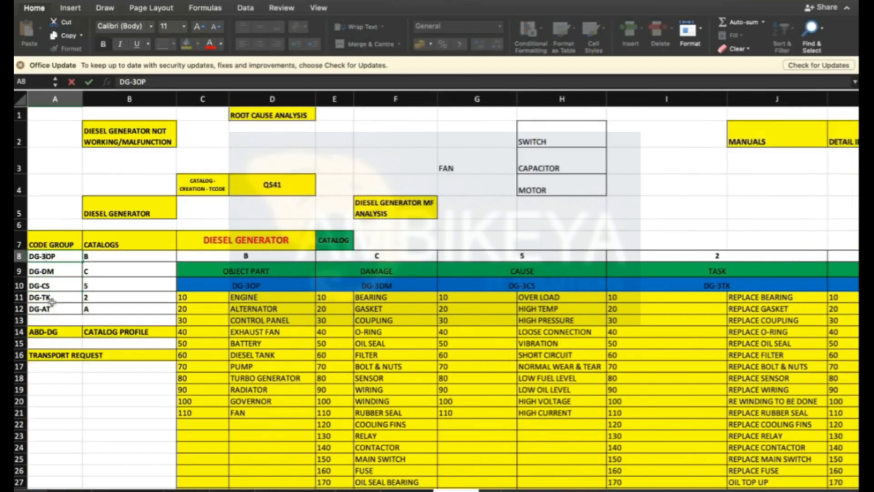
double_click(41, 272)
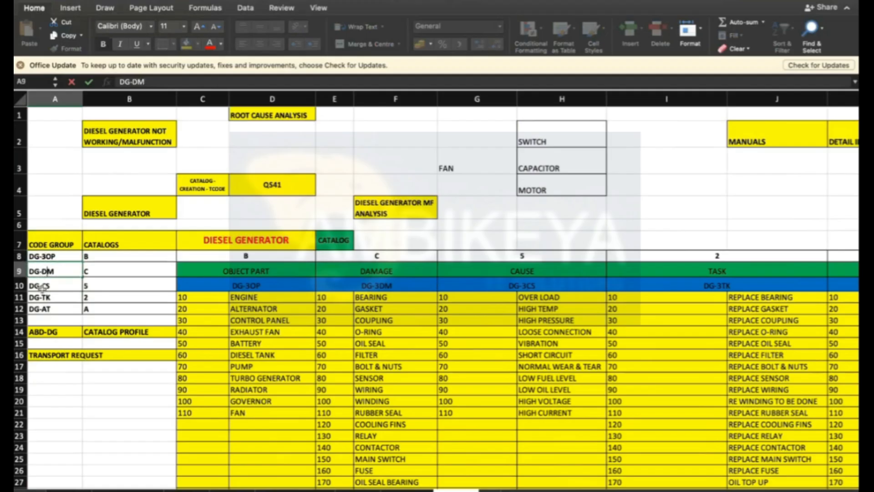
text(3)
double_click(43, 286)
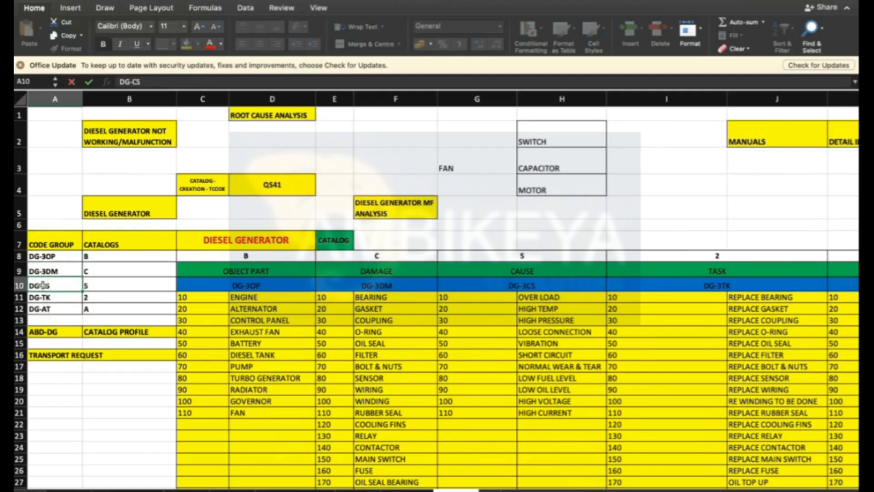
text(3)
double_click(41, 297)
text(3)
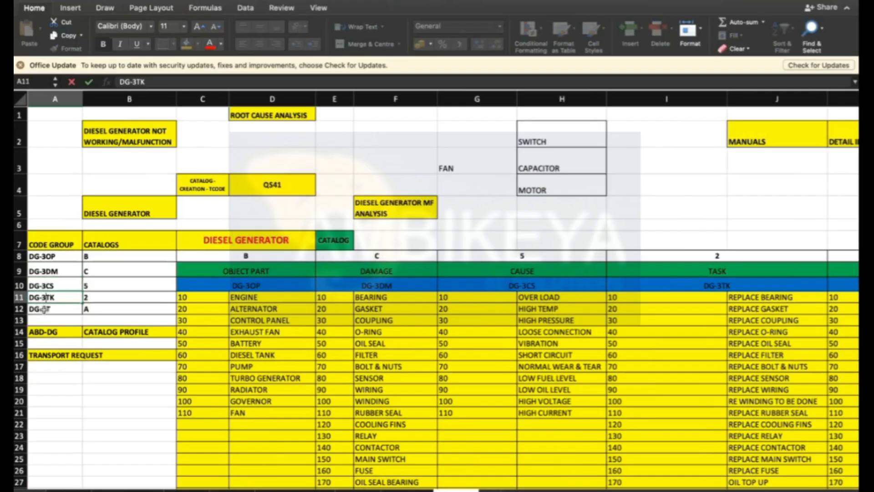
double_click(42, 309)
text(3)
click(108, 389)
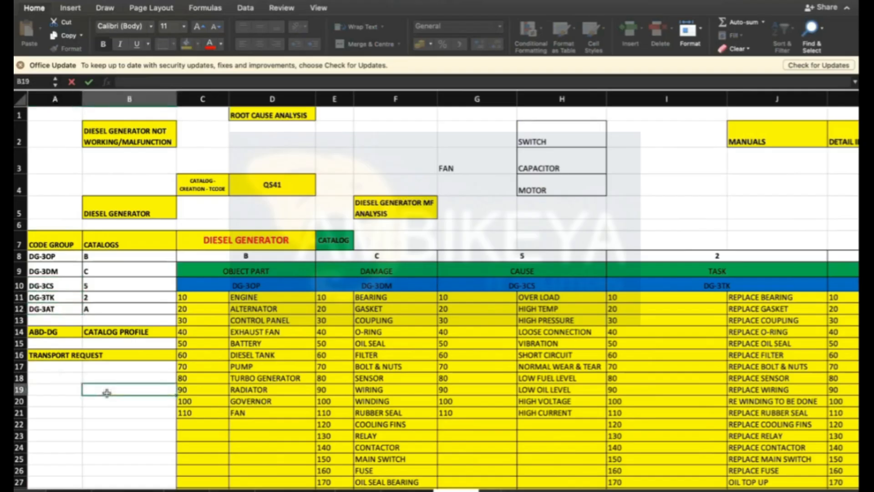
- Select and examine the renamed code group list and its catalog letters in columns A and B
drag(44, 256, 44, 310)
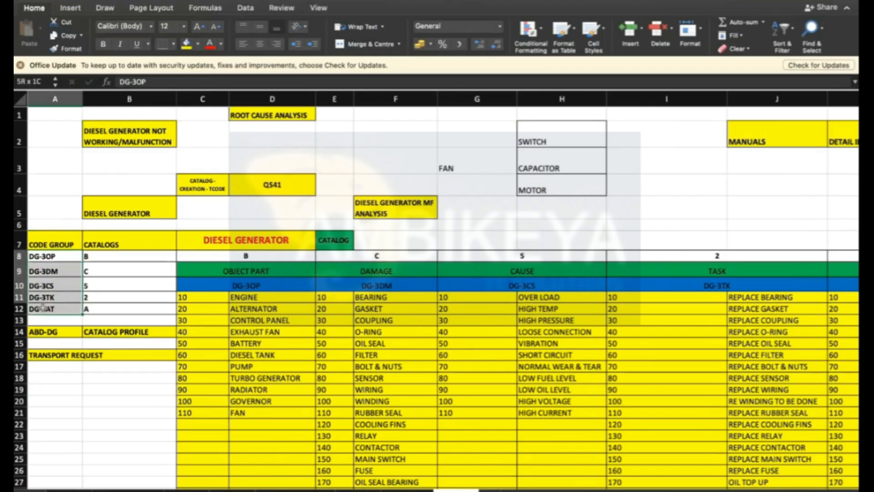
click(55, 241)
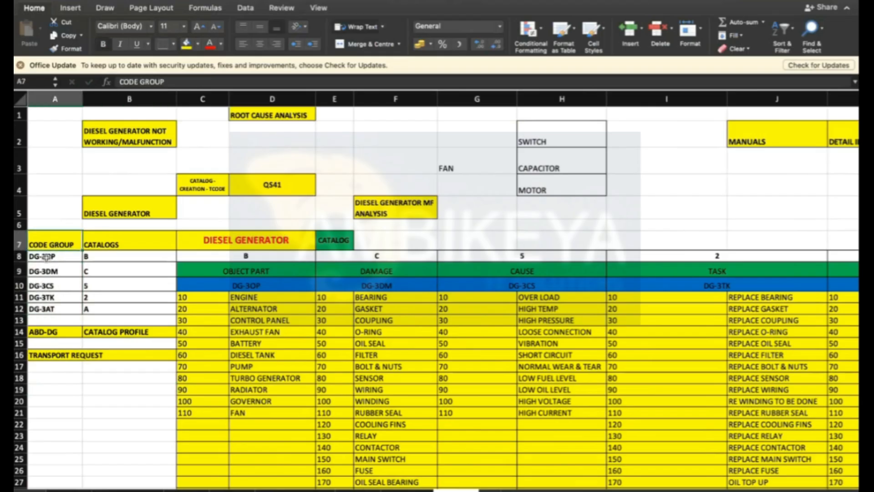
click(46, 256)
click(120, 236)
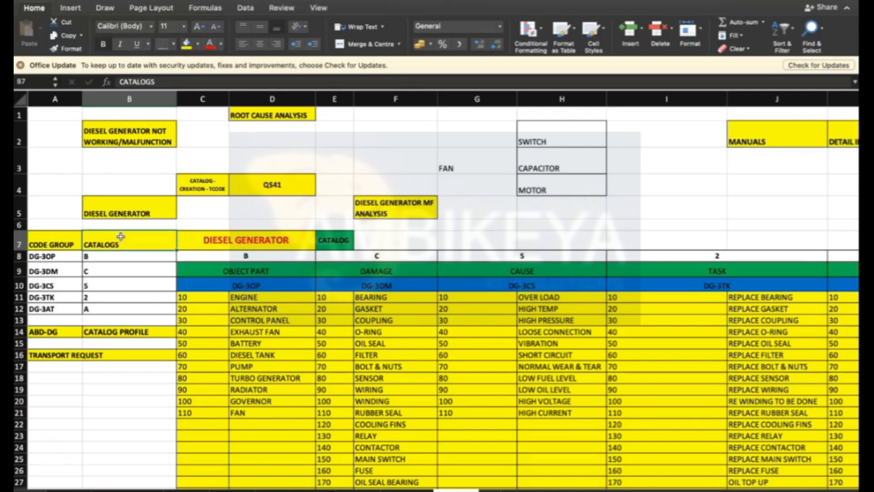
click(103, 257)
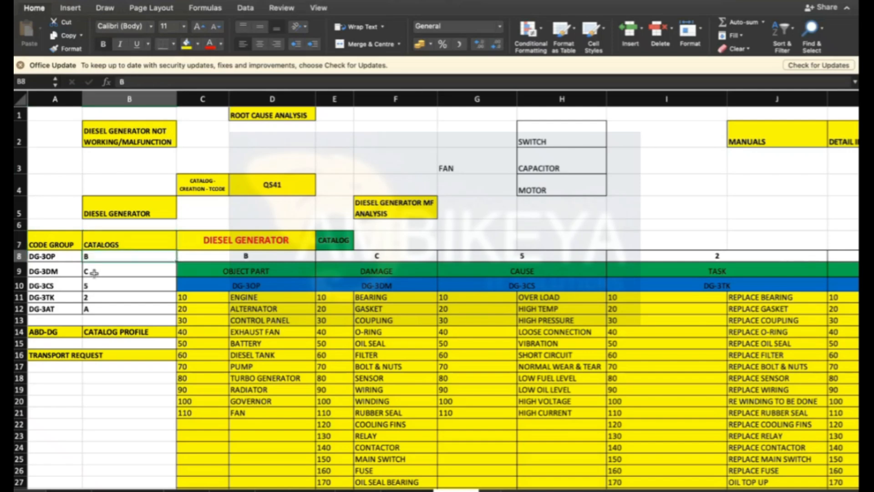
click(55, 256)
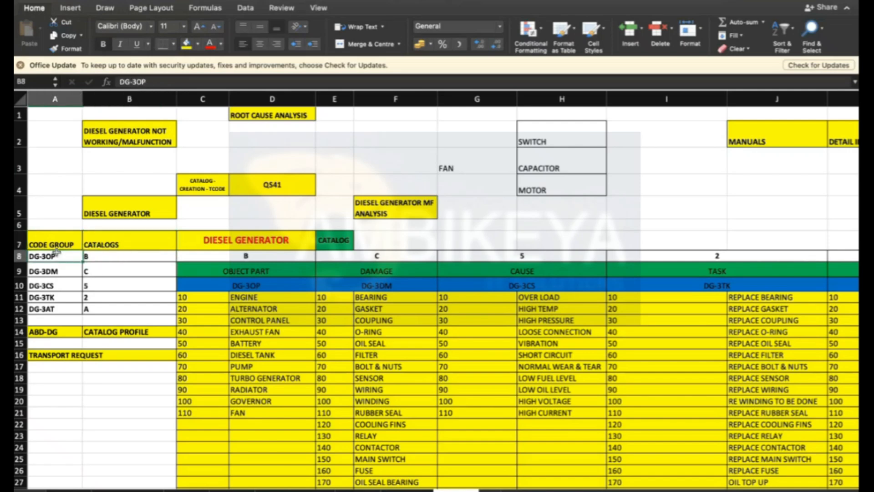
click(57, 242)
click(58, 257)
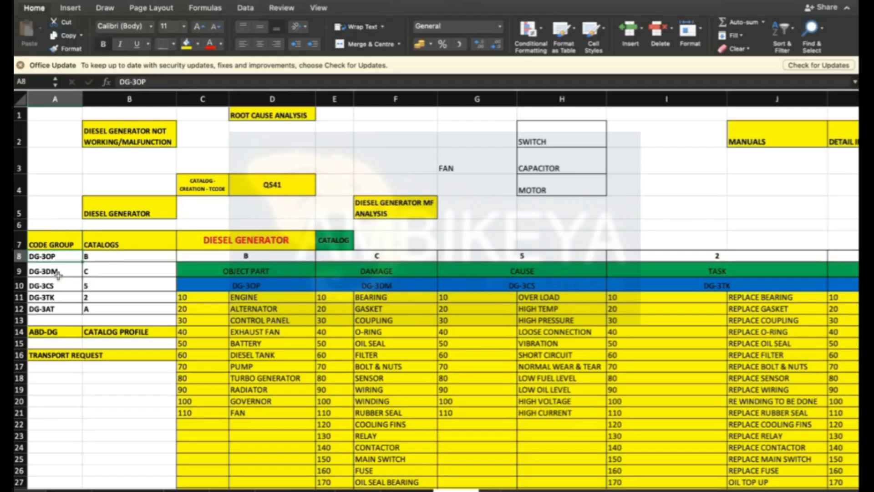
click(55, 272)
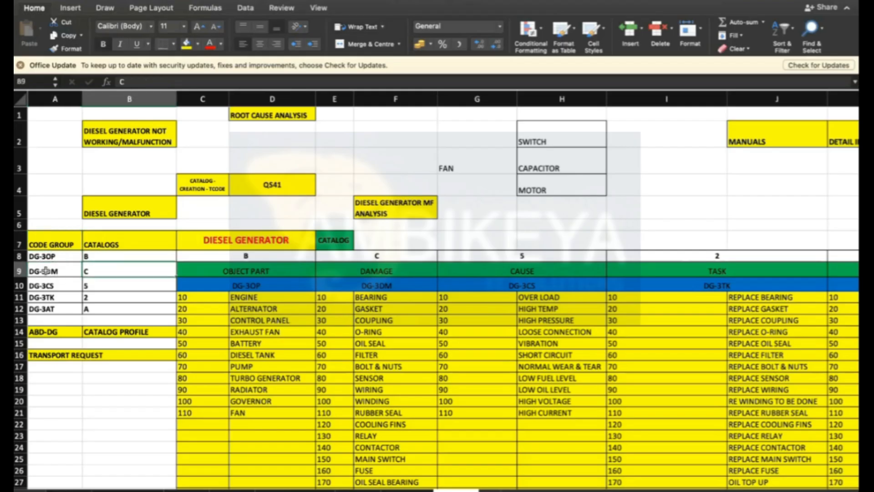
click(57, 285)
click(55, 296)
click(55, 309)
click(53, 256)
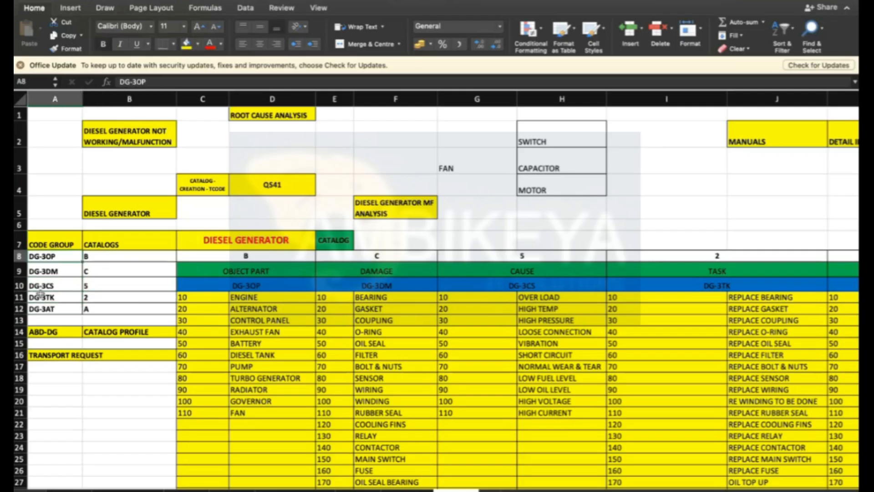
- Select and examine the object part codes and descriptions under the DG-3OP code group
drag(199, 296, 266, 412)
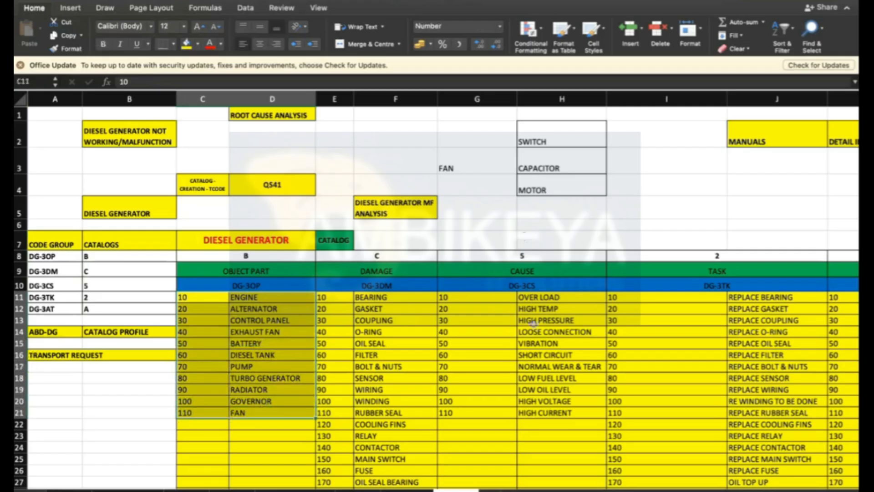
scroll(533, 323, down, 5)
scroll(533, 323, down, 1)
click(514, 413)
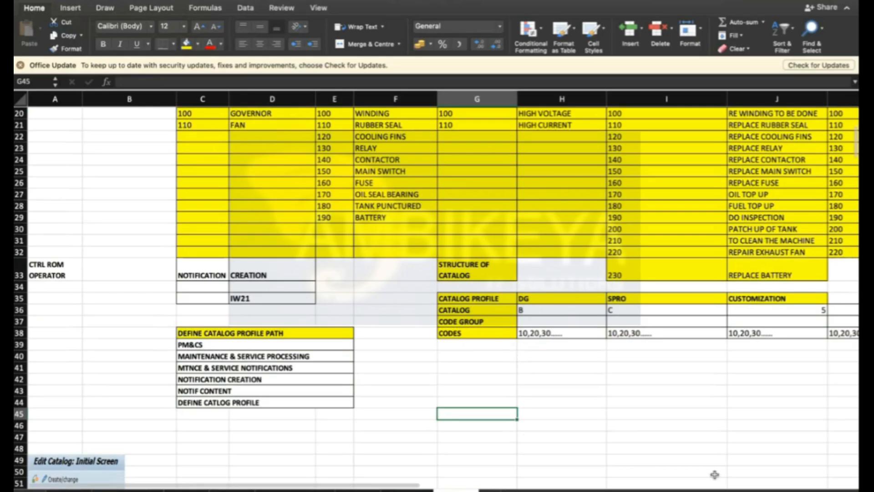
scroll(481, 357, up, 6)
click(254, 312)
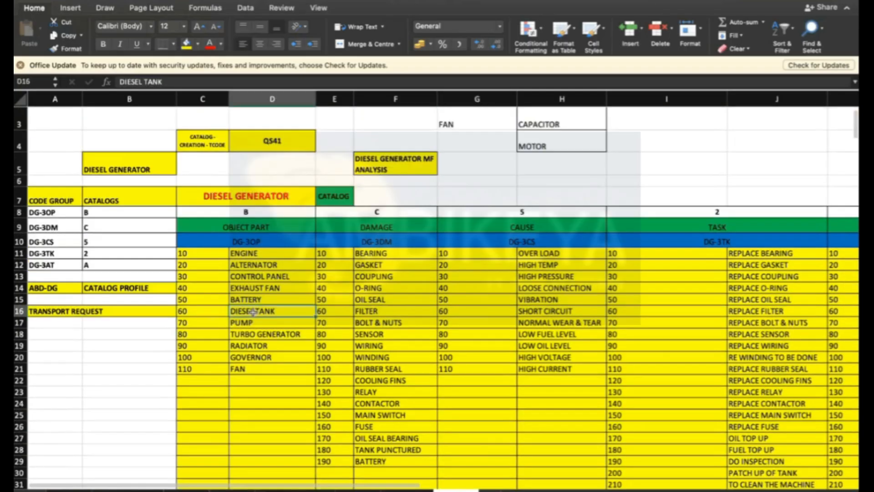
scroll(253, 312, down, 1)
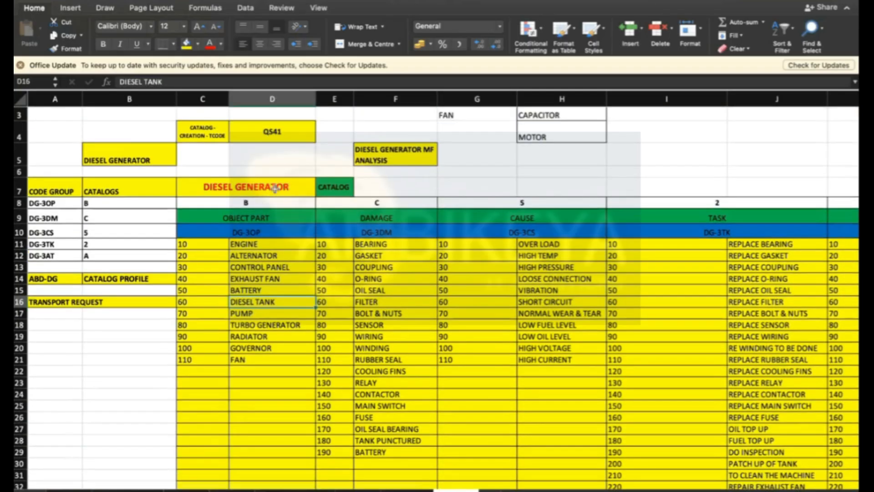
click(274, 188)
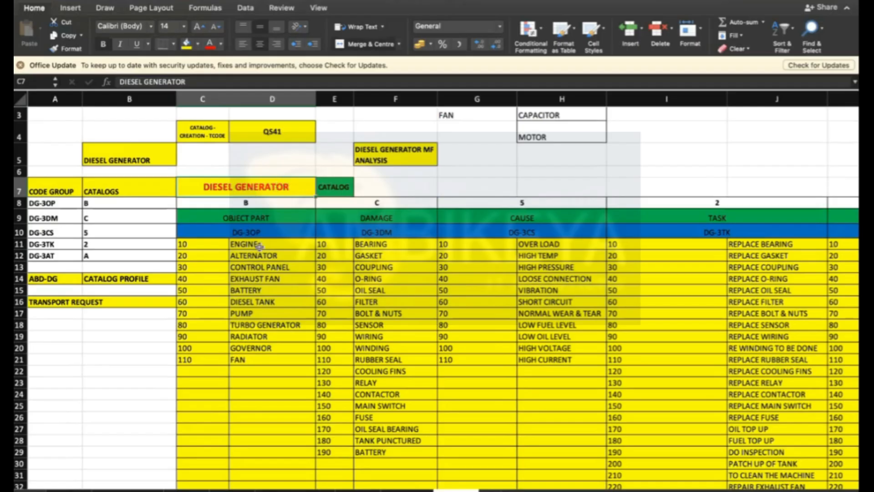
drag(201, 246, 251, 360)
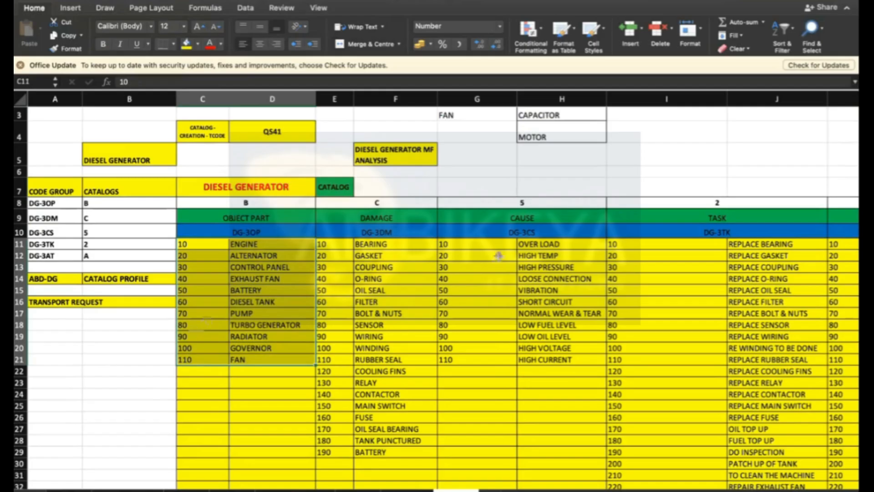
click(104, 359)
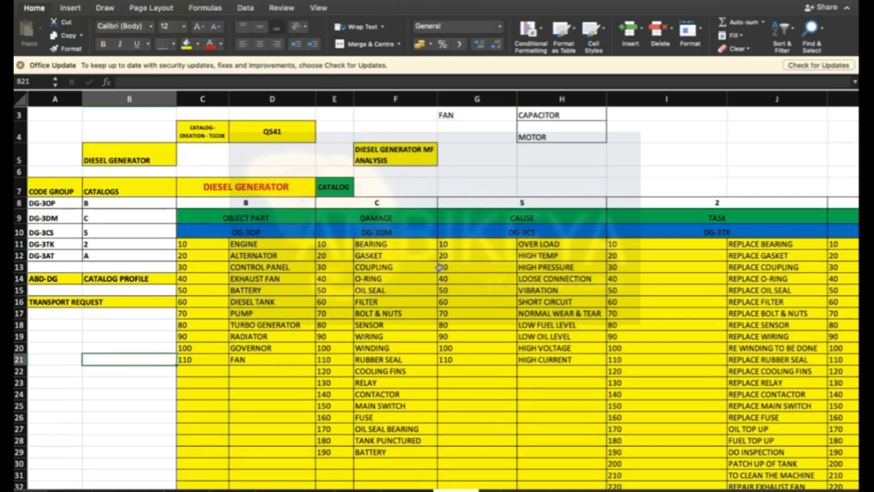
click(767, 127)
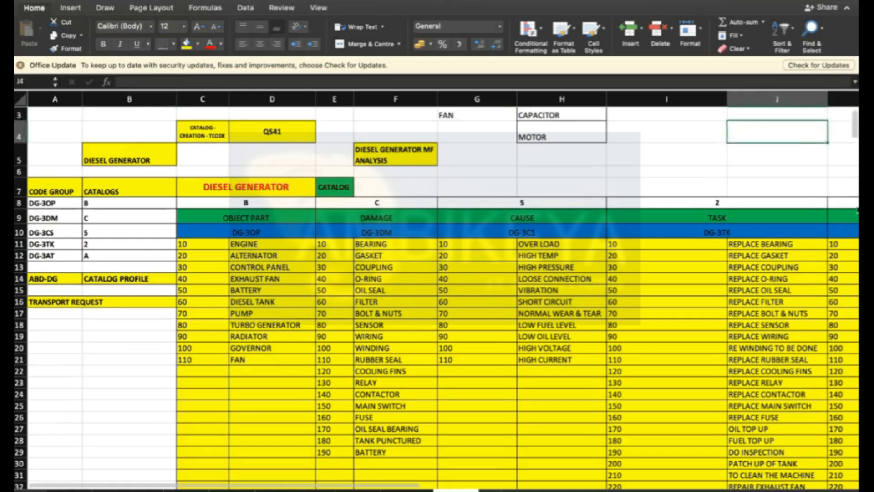
click(852, 133)
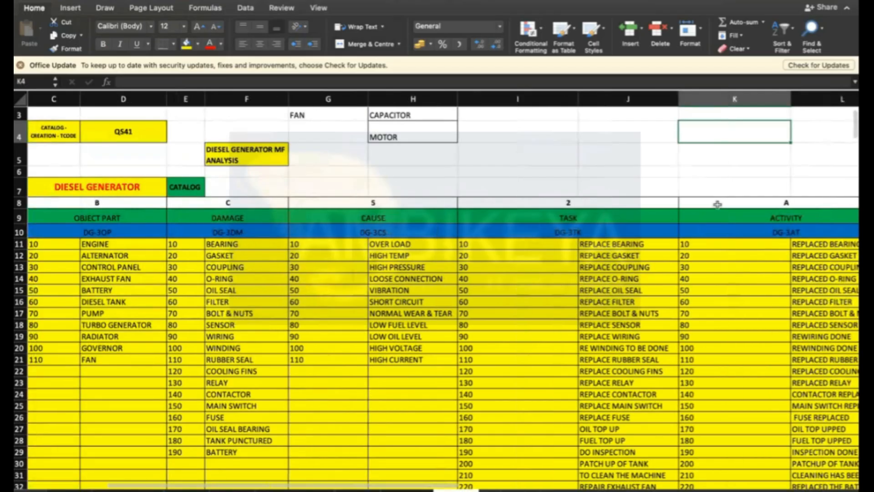
scroll(718, 204, up, 2)
click(591, 156)
key(Left)
key(Left)
key(Left)
key(Left)
key(Left)
key(Left)
key(Left)
key(Left)
key(Left)
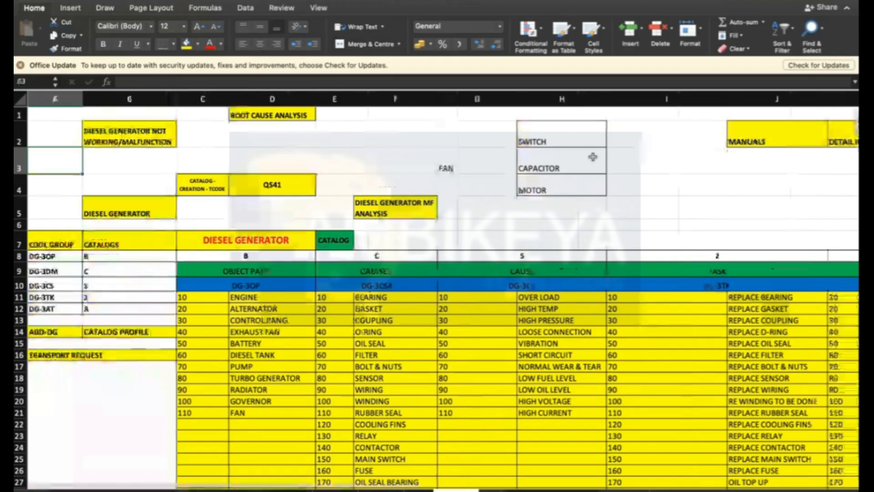
click(664, 189)
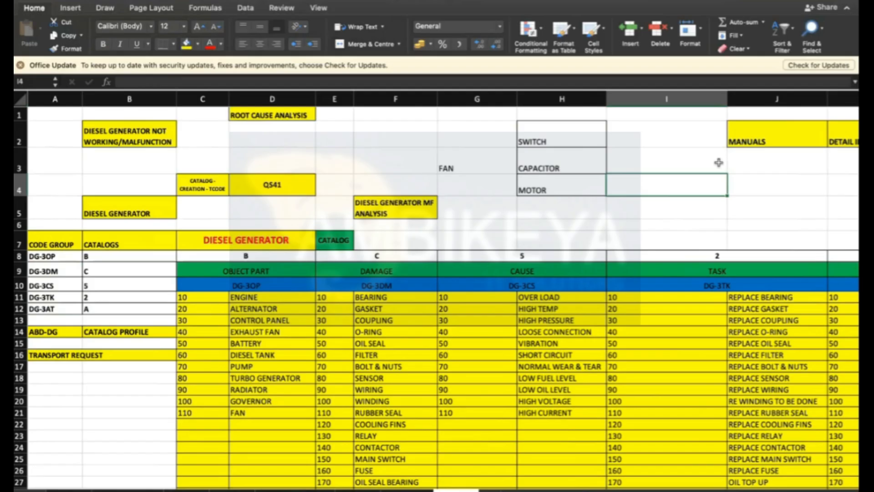
scroll(218, 341, down, 1)
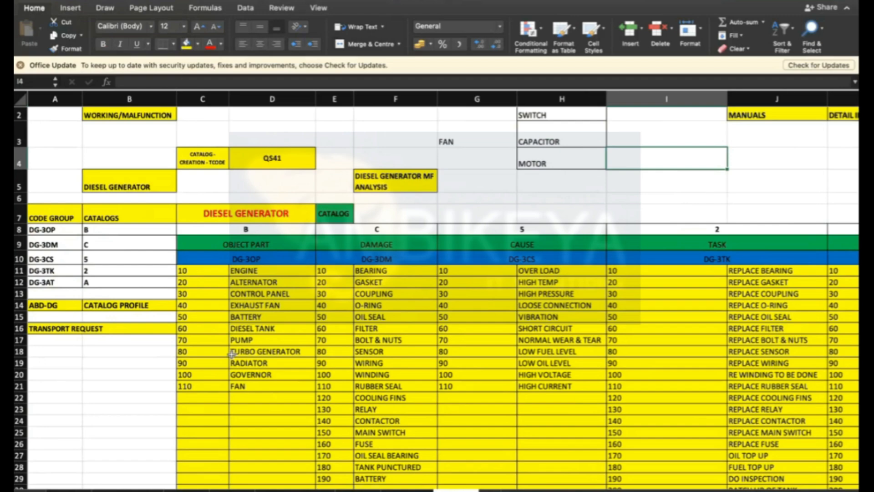
- Examine the object part descriptions listed under the DG-3OP code group below the Diesel Generator heading
scroll(277, 331, up, 1)
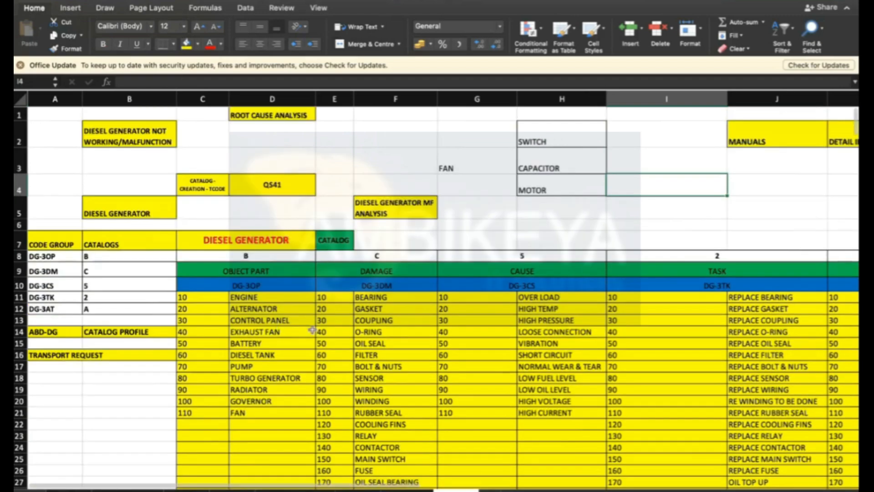
scroll(319, 334, down, 3)
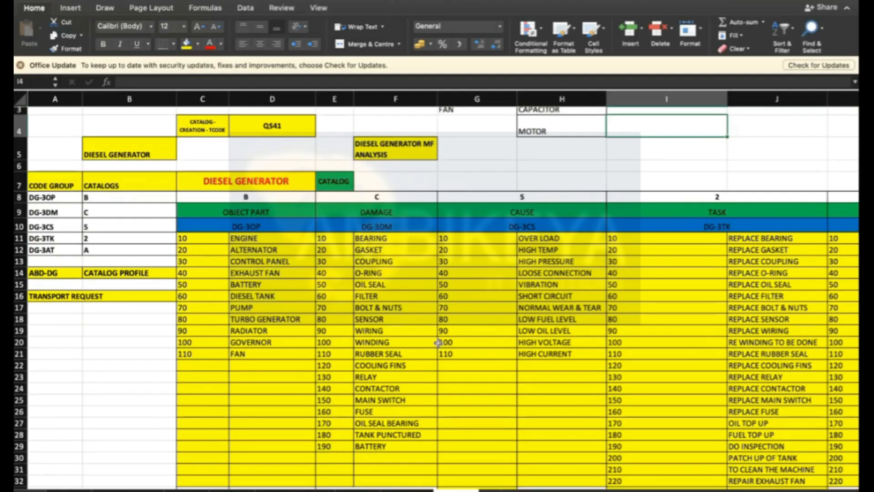
scroll(438, 343, up, 1)
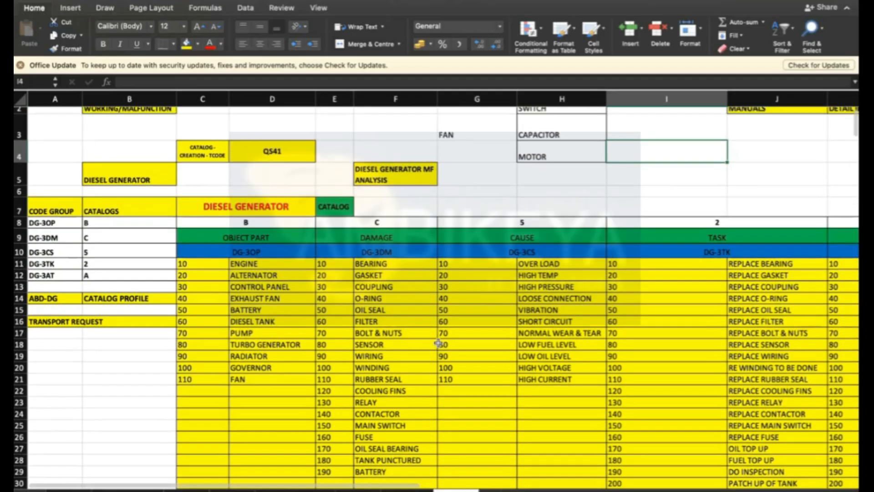
scroll(437, 342, down, 6)
scroll(437, 342, up, 5)
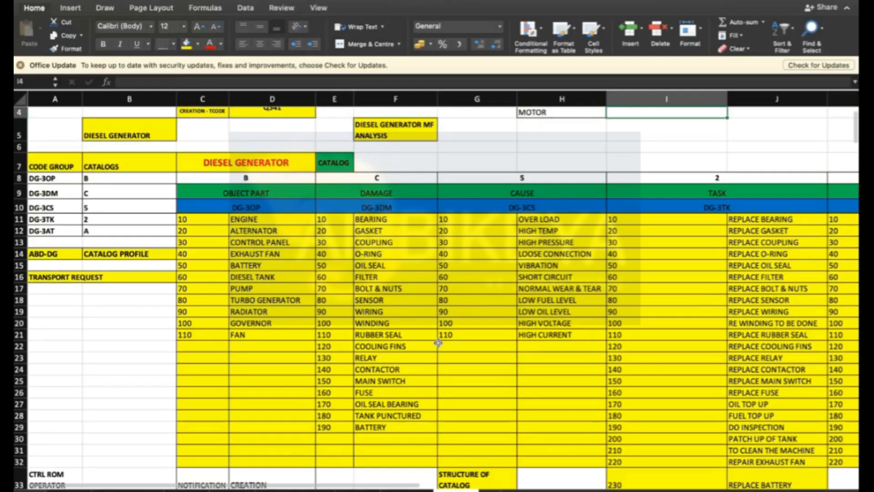
click(438, 342)
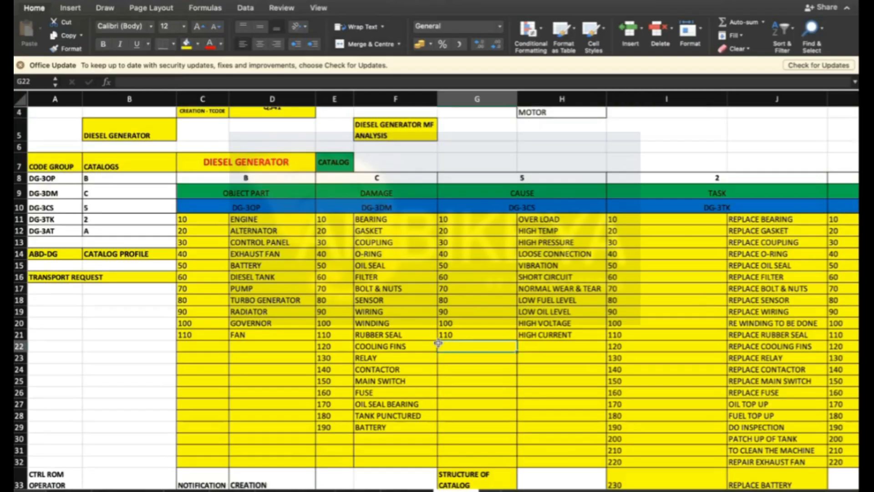
click(261, 192)
click(252, 219)
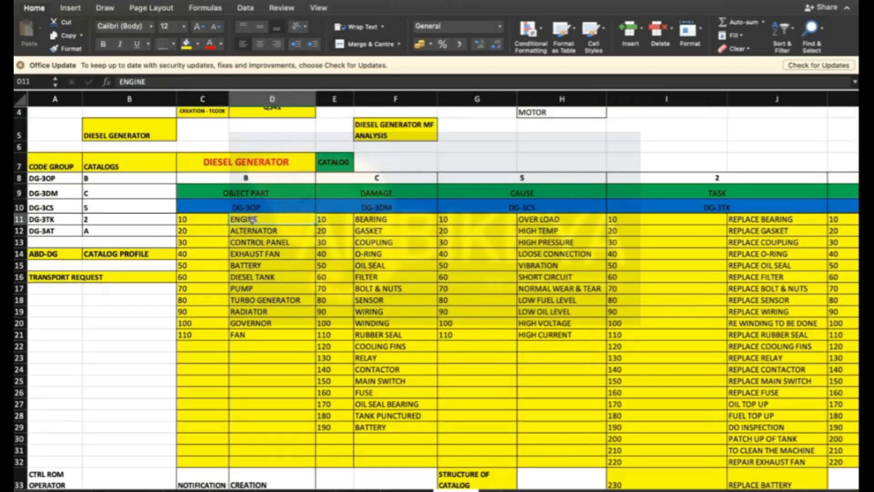
click(258, 157)
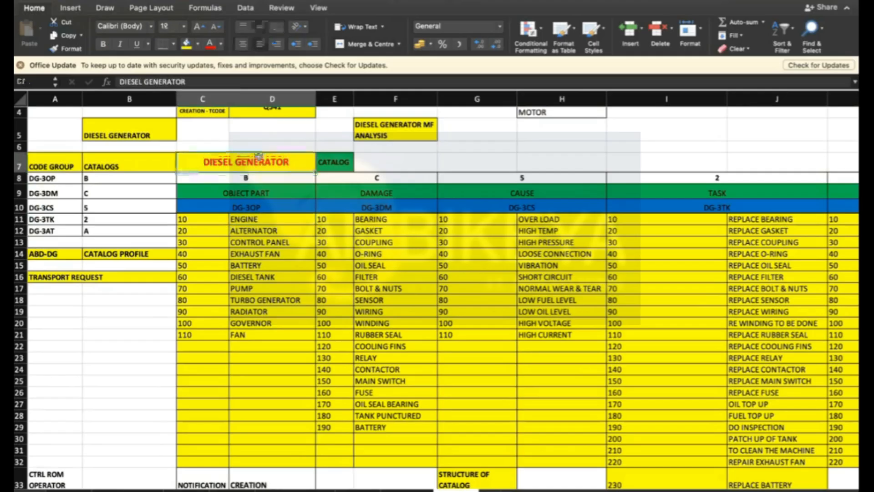
click(254, 214)
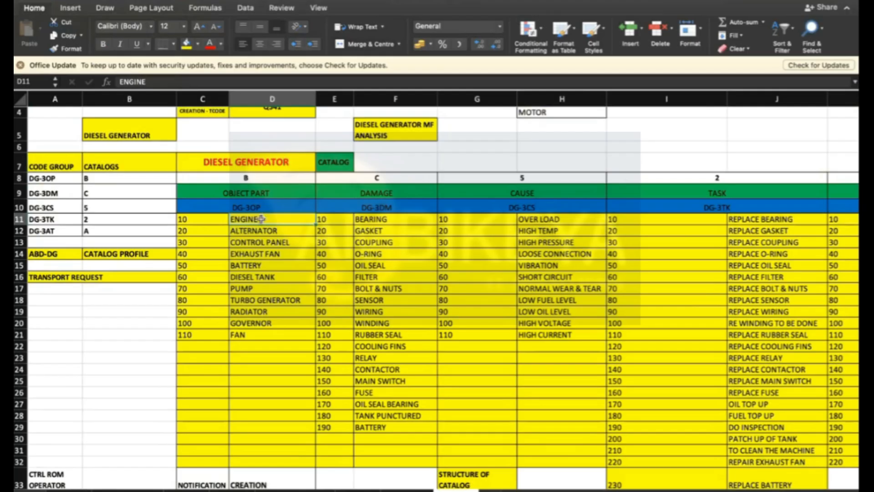
click(260, 241)
click(257, 220)
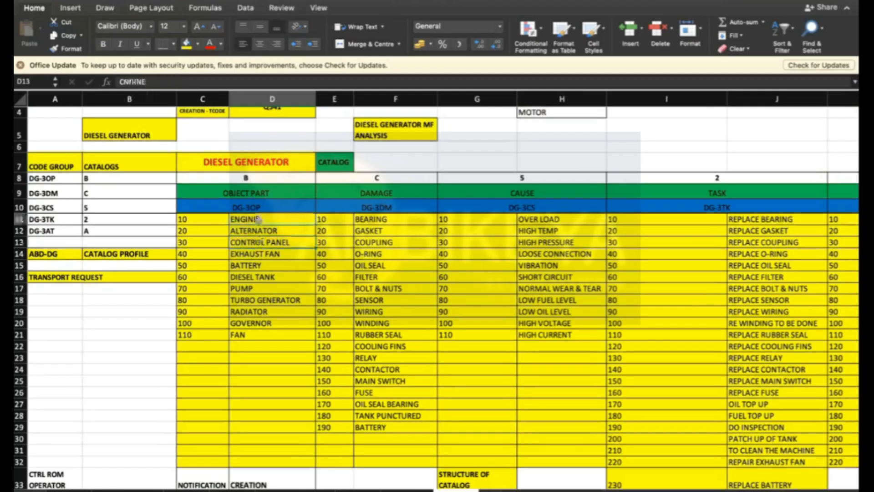
key(Down)
key(Down)
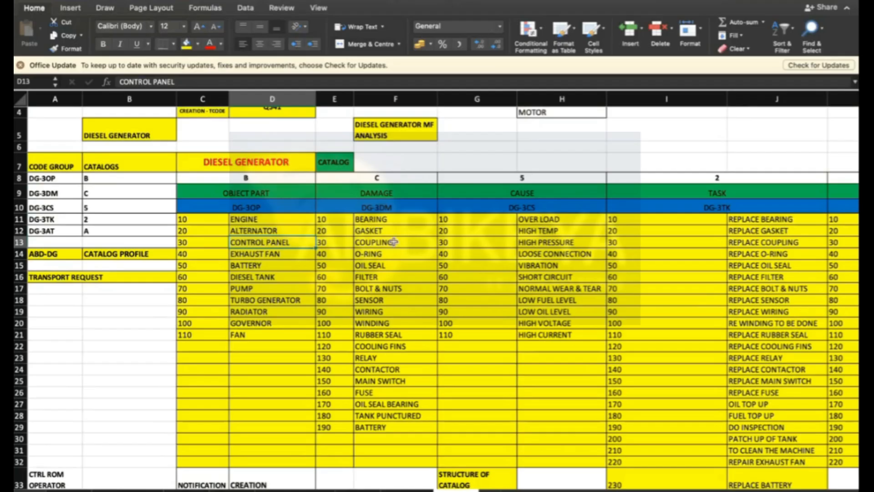
- Examine the damage descriptions under the DG-3DM code group alongside the object parts they relate to
click(372, 220)
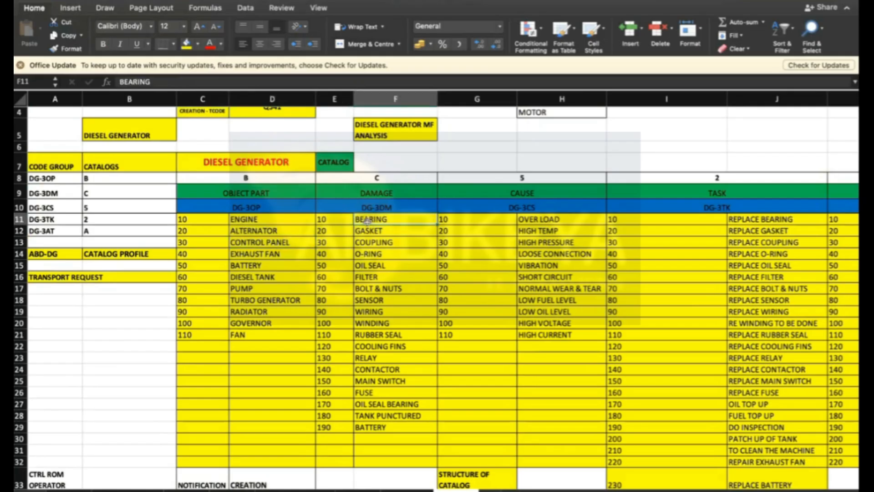
drag(370, 221, 395, 404)
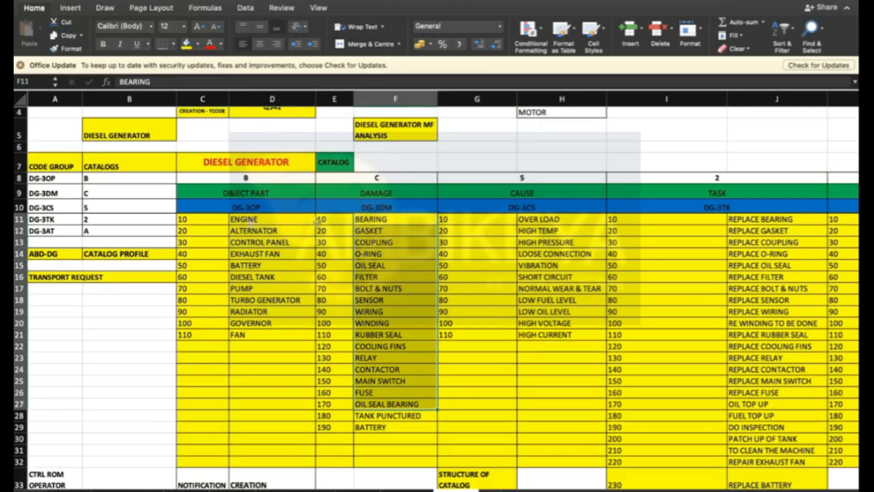
click(251, 220)
click(392, 218)
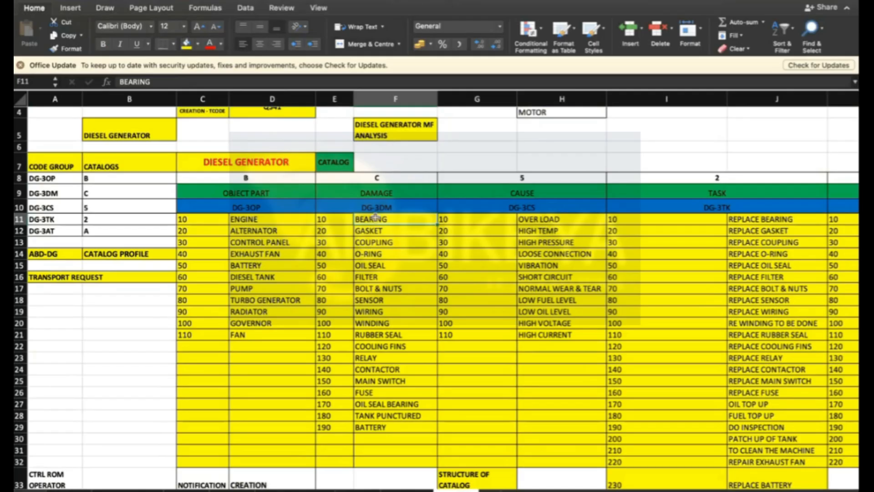
click(281, 231)
click(387, 323)
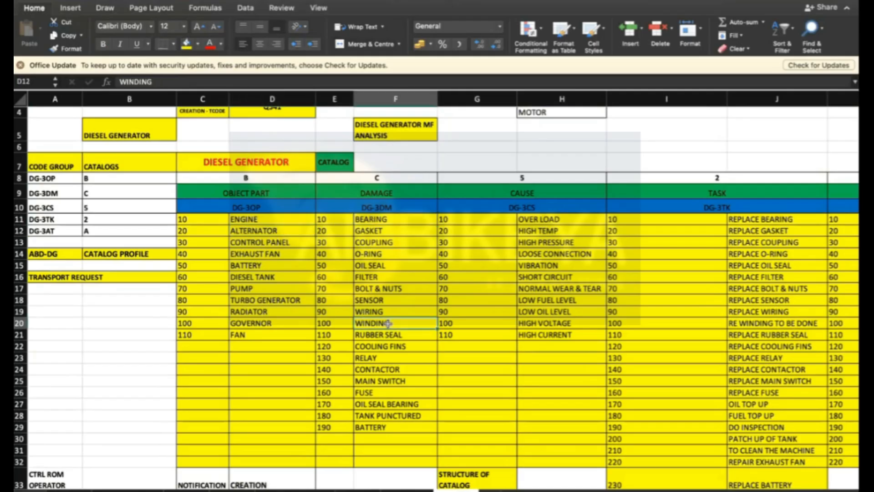
click(299, 243)
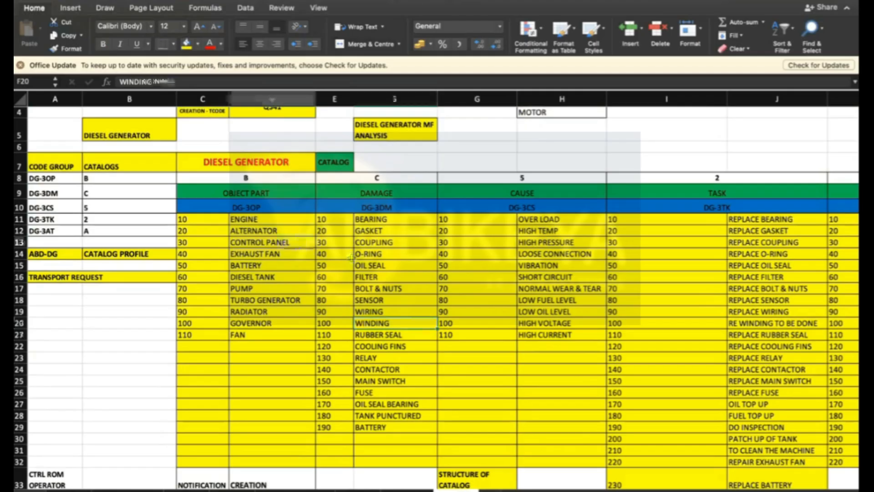
click(399, 299)
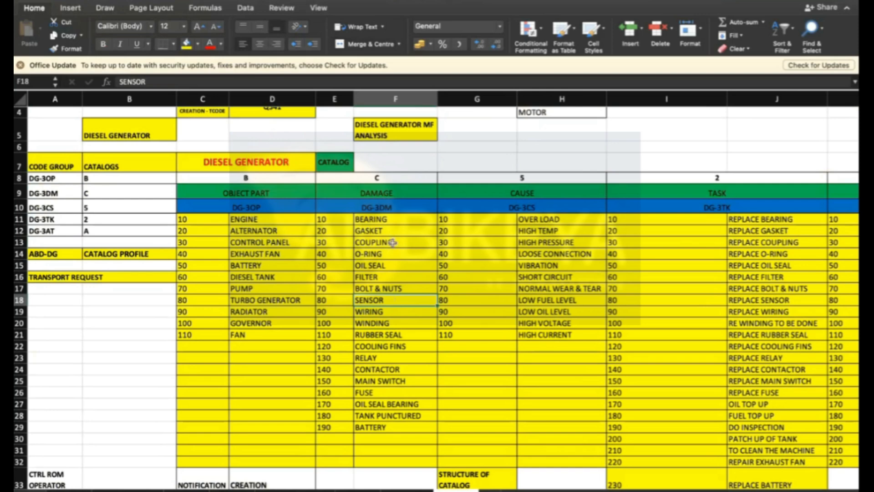
click(376, 381)
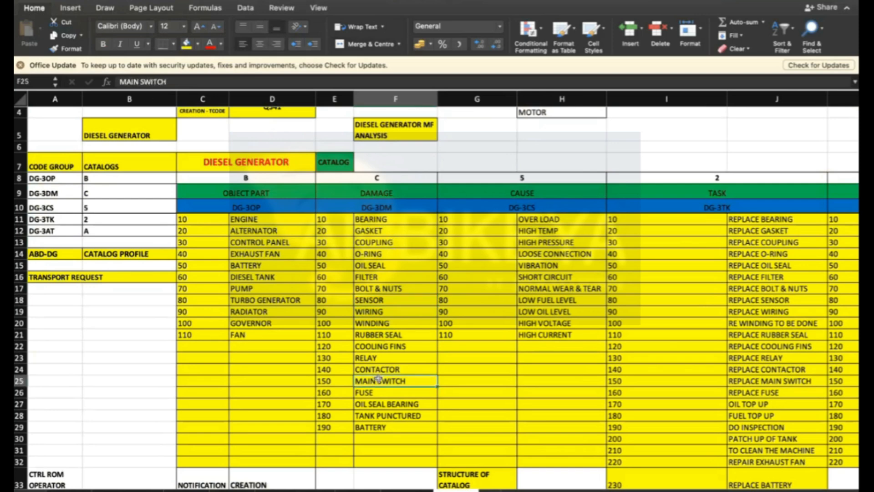
click(255, 280)
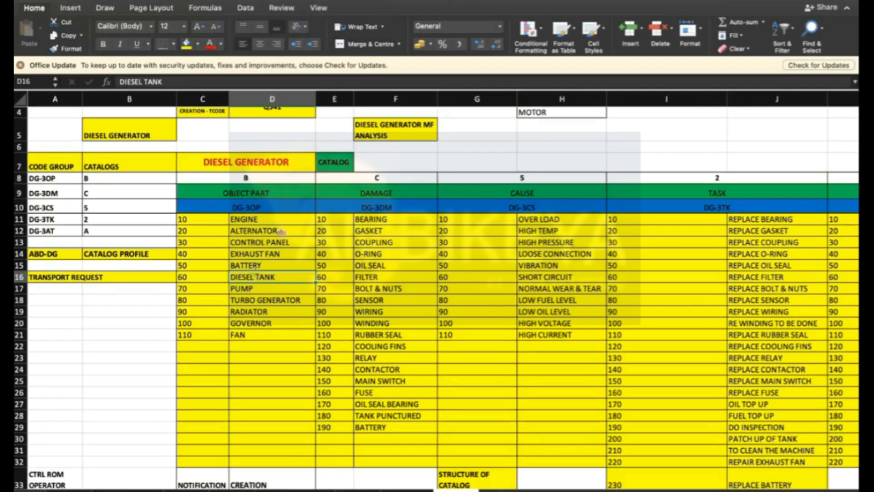
click(427, 417)
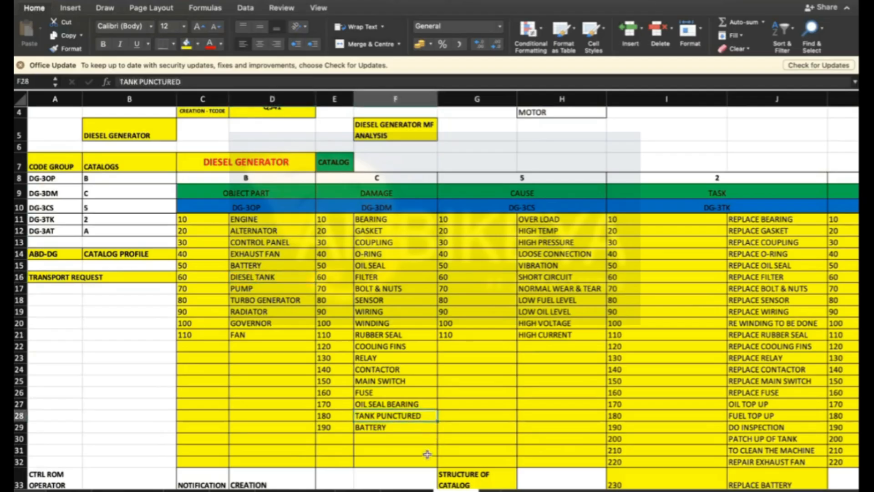
click(392, 426)
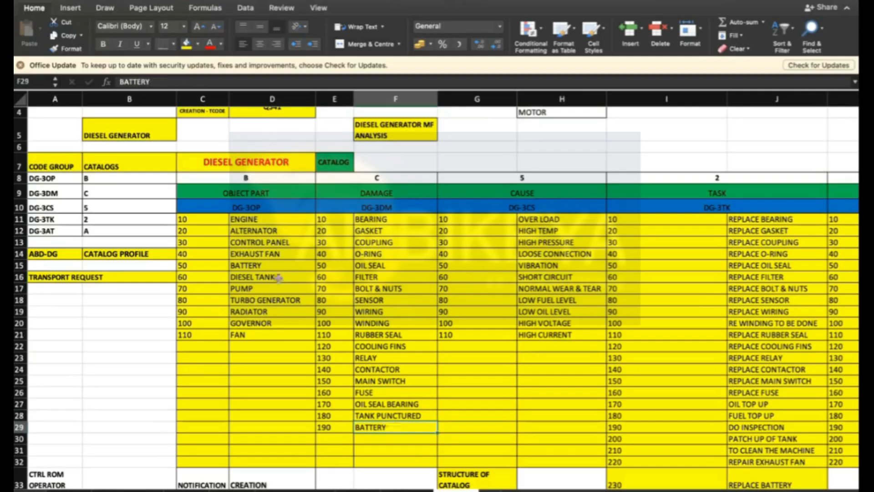
click(270, 264)
click(395, 429)
click(564, 303)
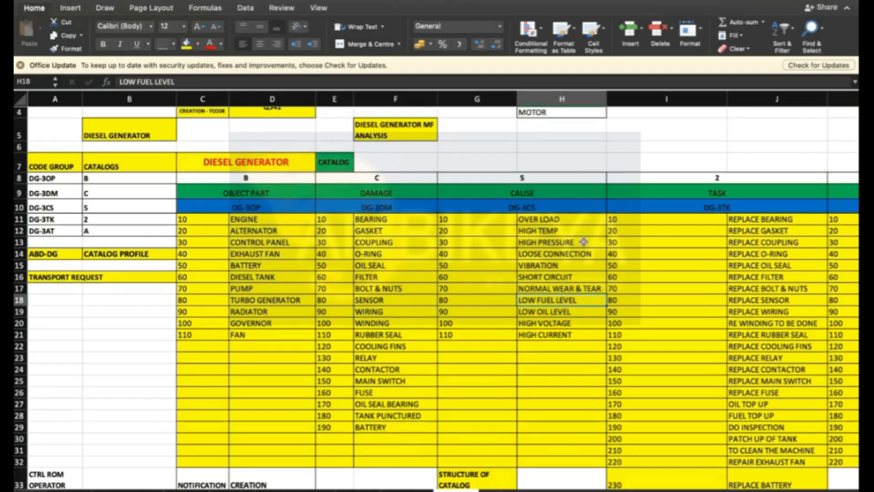
- Compare matching rows of object part, damage, cause and task entries across the catalog table
click(243, 219)
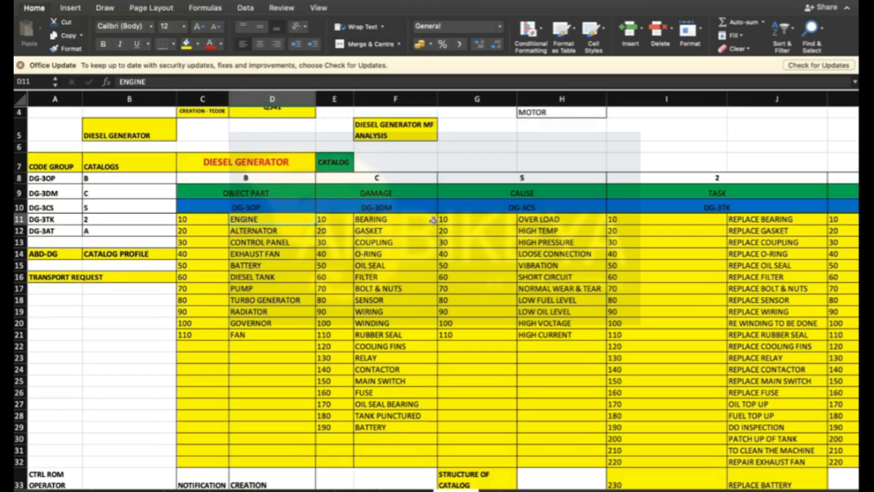
click(400, 219)
click(548, 219)
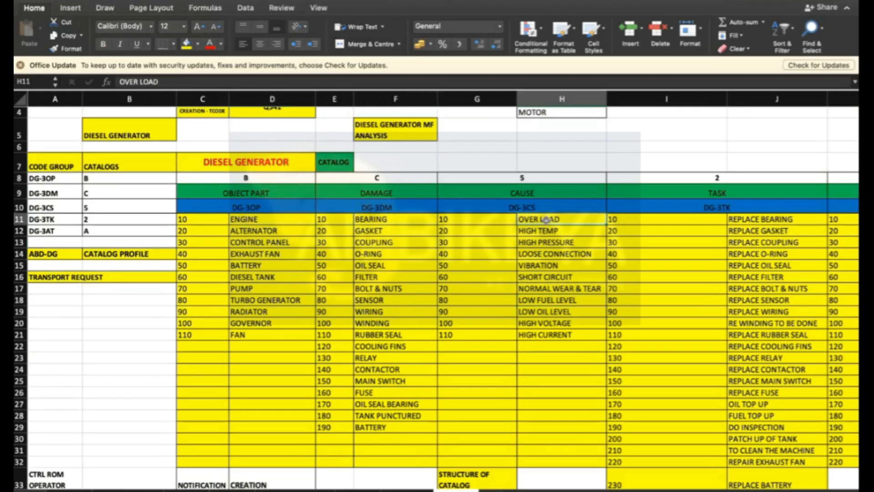
click(544, 228)
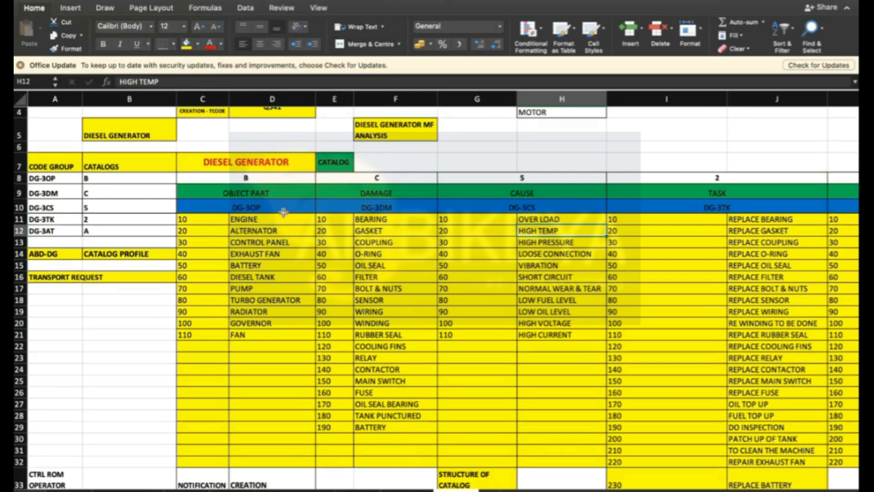
click(260, 230)
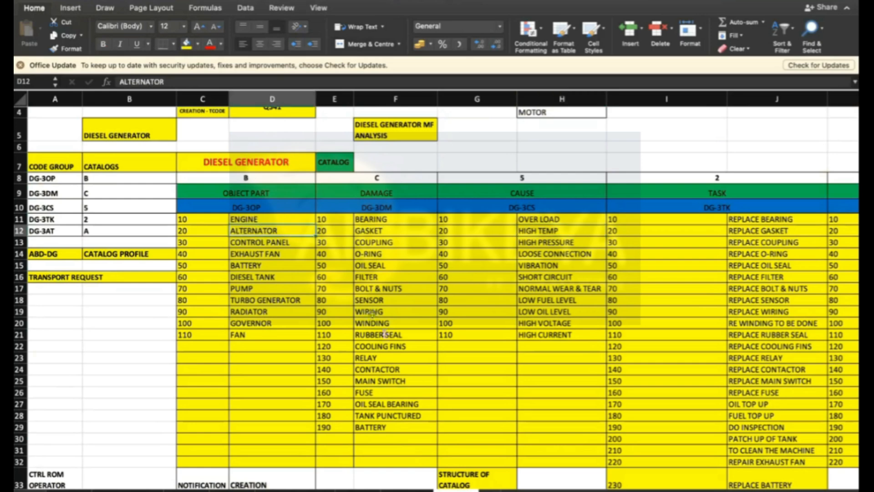
click(383, 323)
click(571, 252)
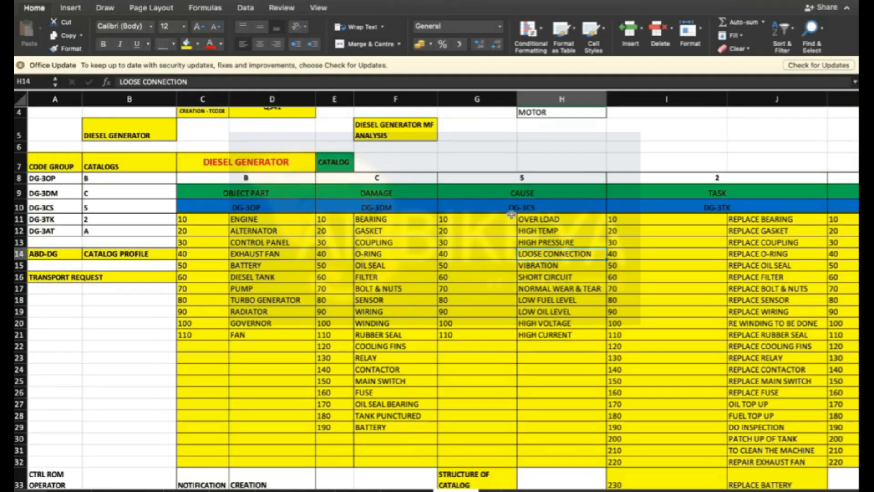
click(285, 254)
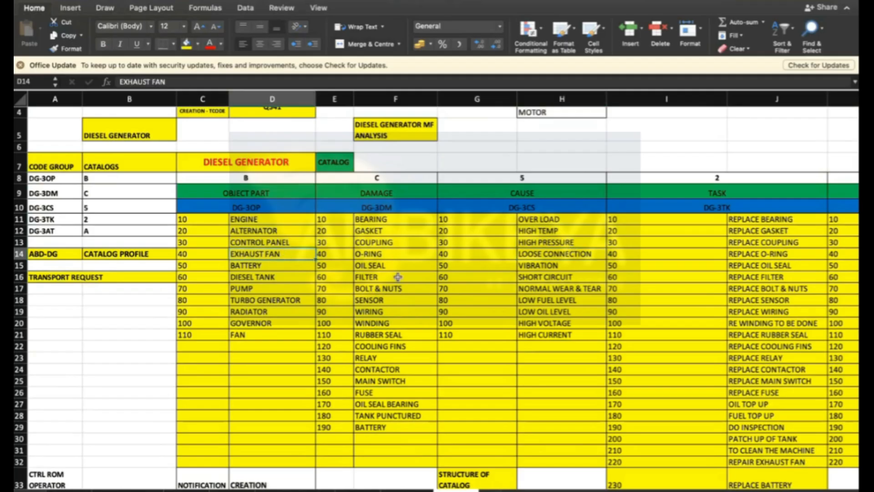
click(393, 253)
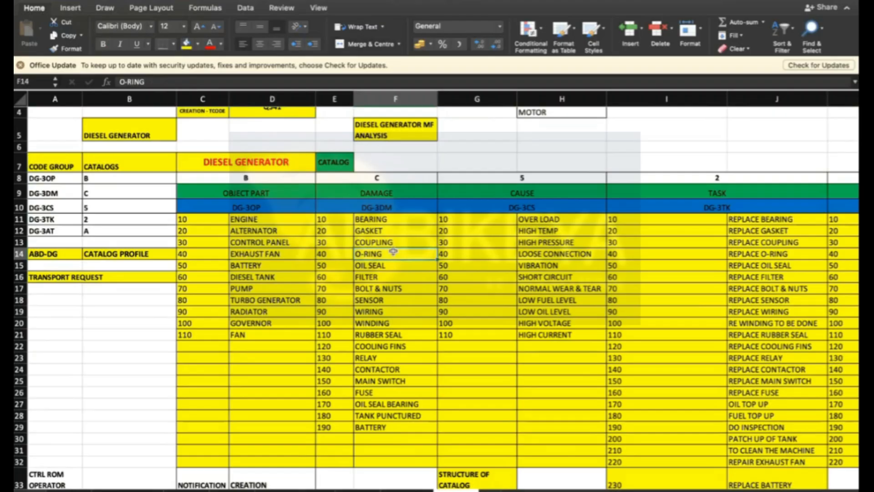
click(588, 292)
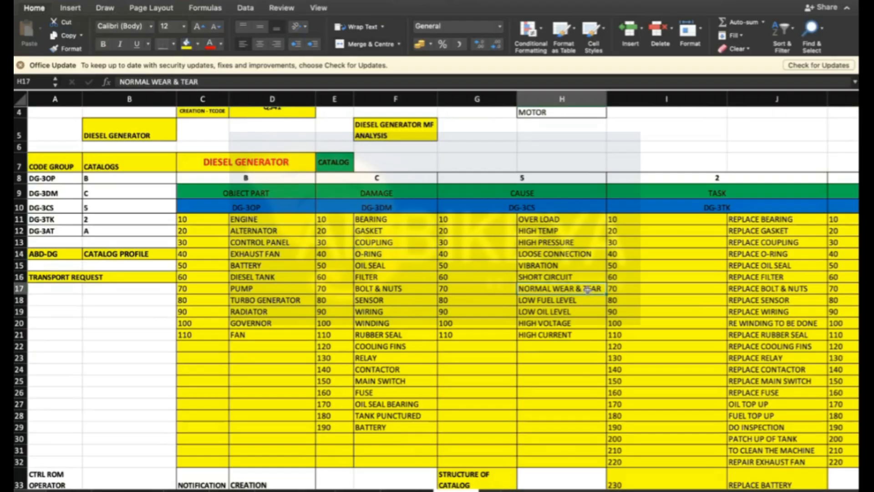
click(586, 278)
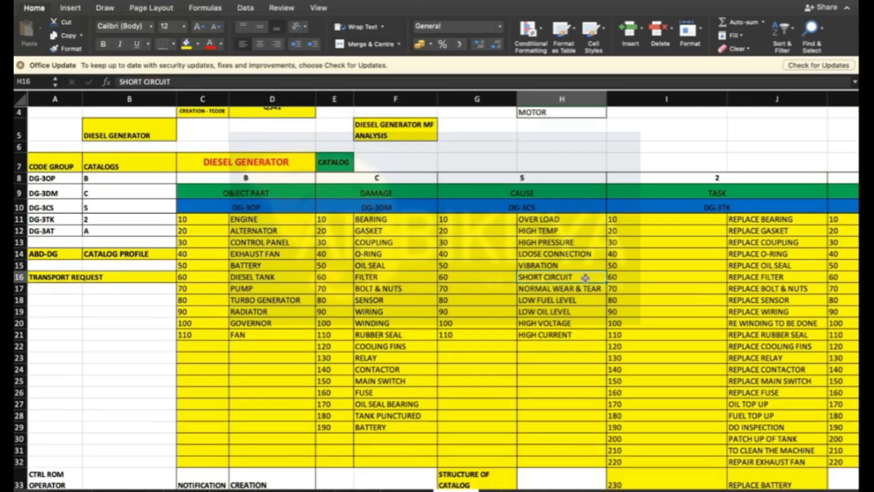
click(267, 242)
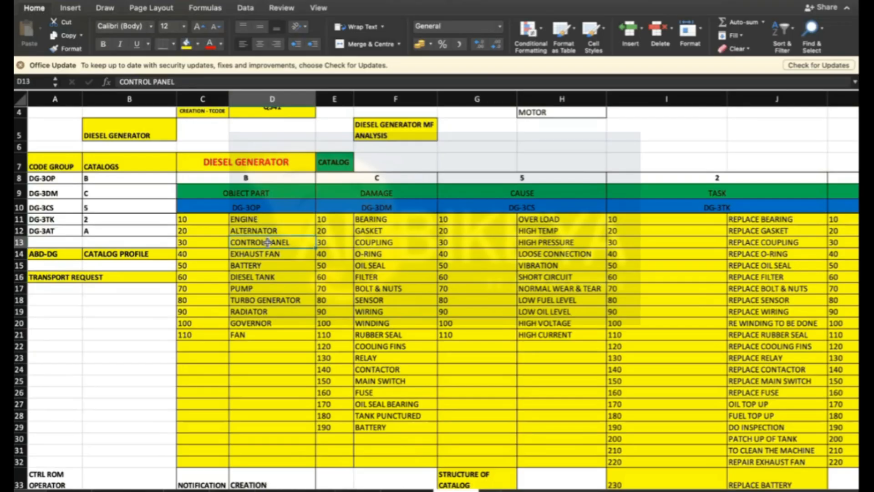
click(398, 255)
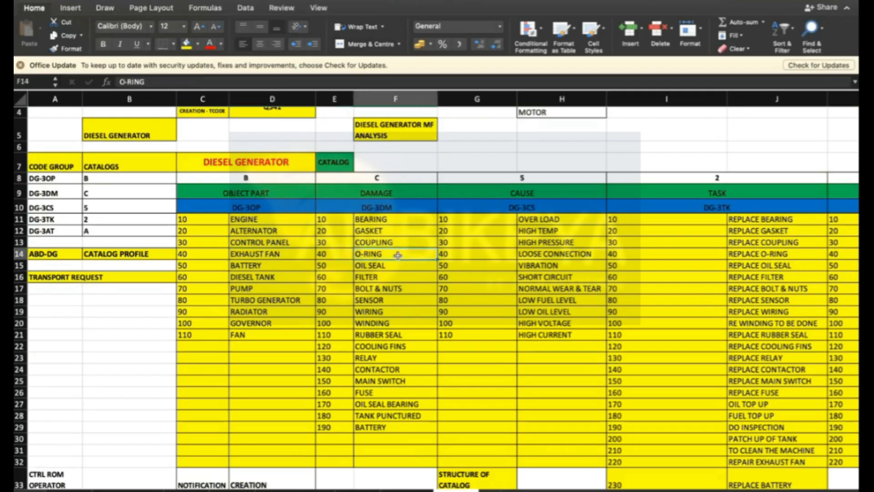
click(547, 243)
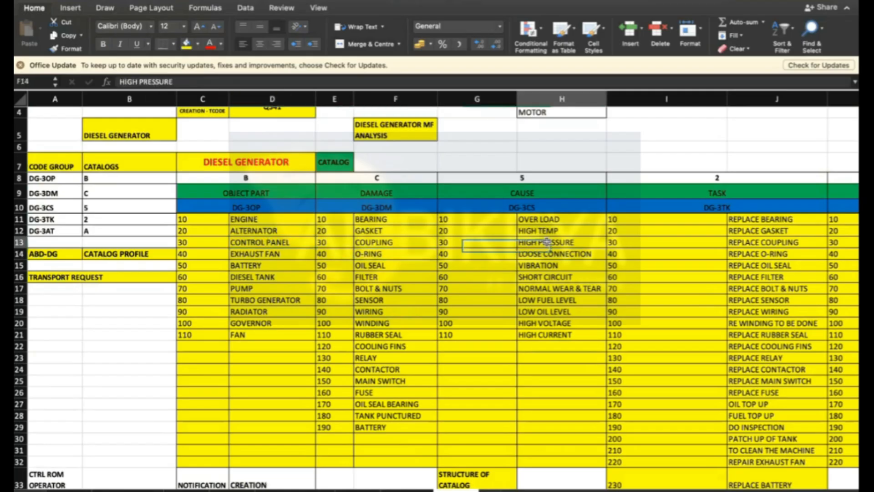
key(Right)
key(Right)
key(Right)
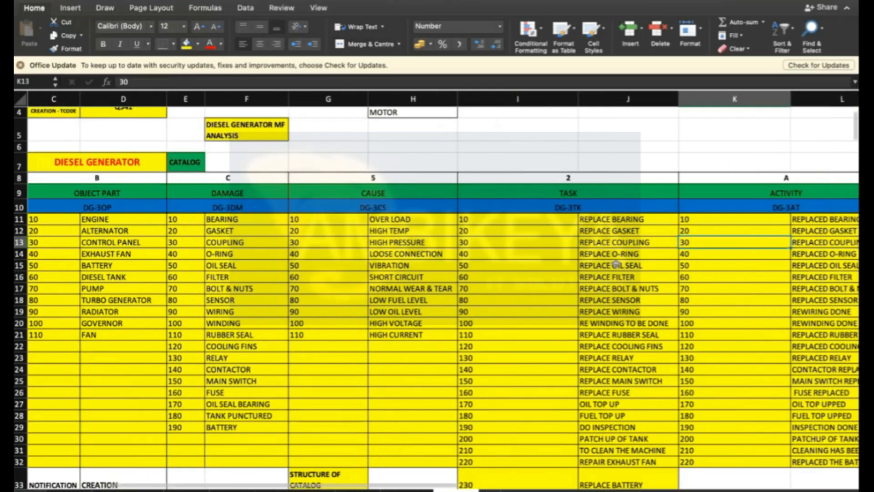
click(612, 276)
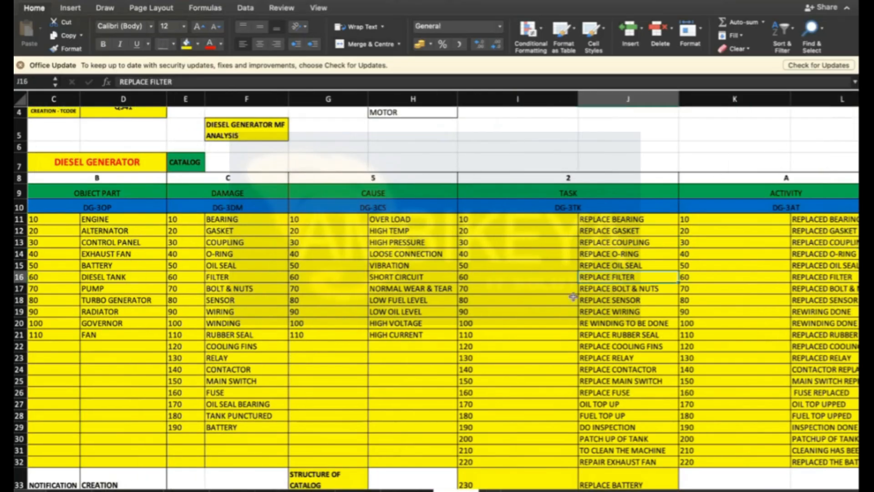
- Compare the task and activity descriptions row by row across the DG-3TK and DG-3AT code groups
click(245, 222)
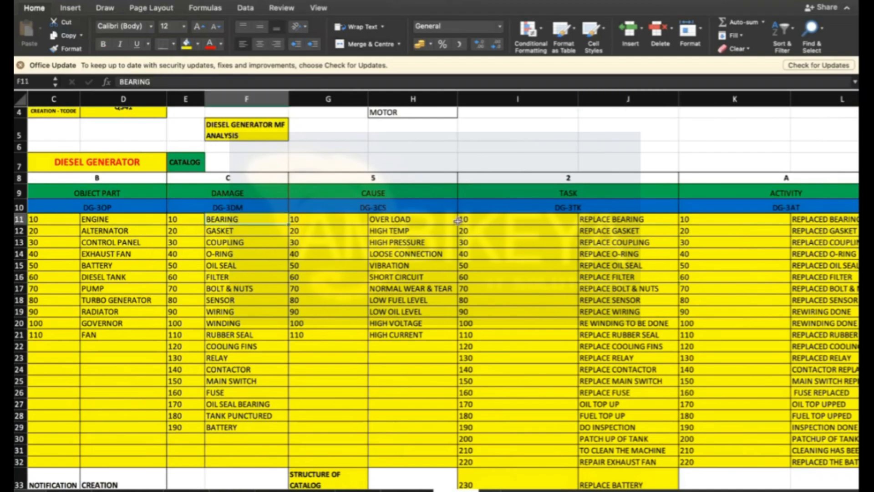
click(410, 220)
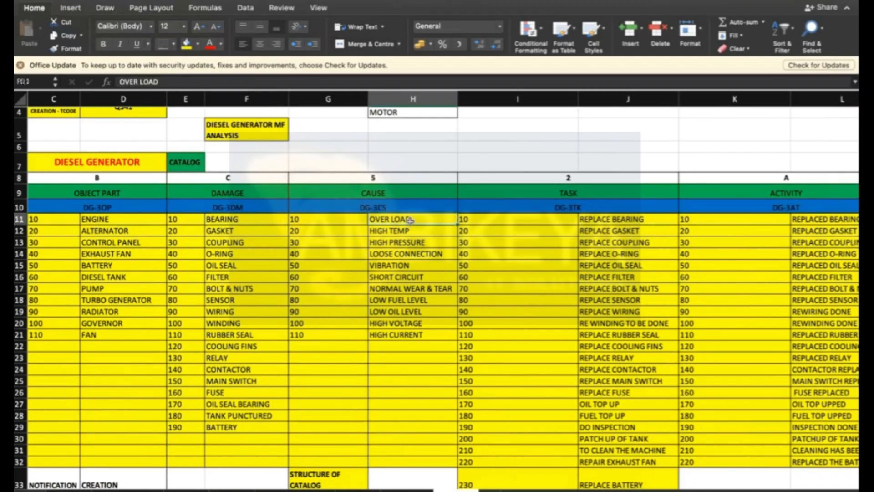
click(609, 224)
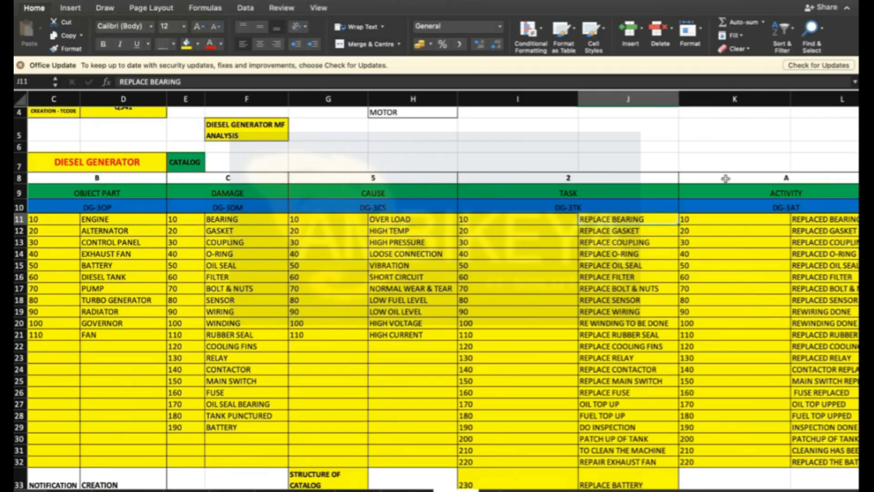
drag(679, 102, 683, 103)
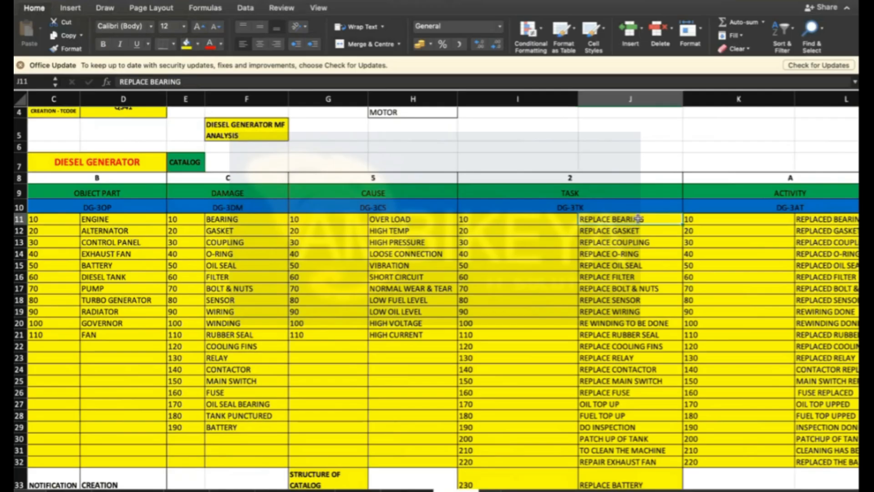
click(817, 219)
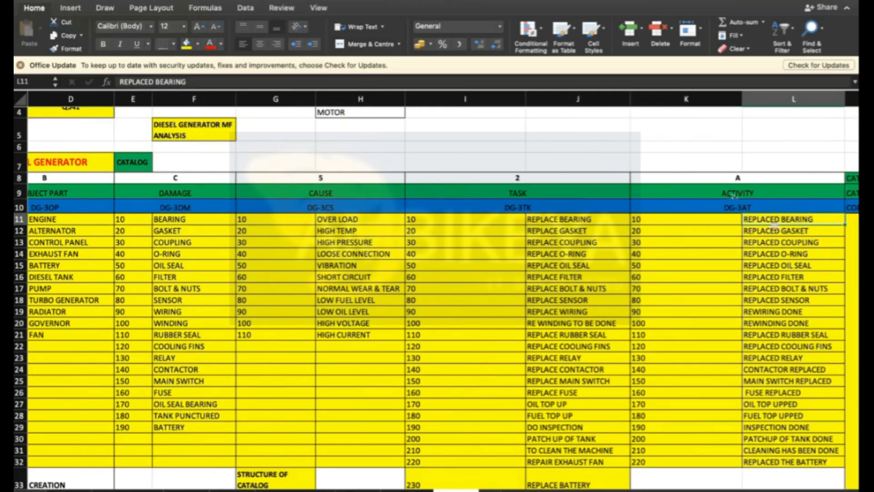
click(601, 222)
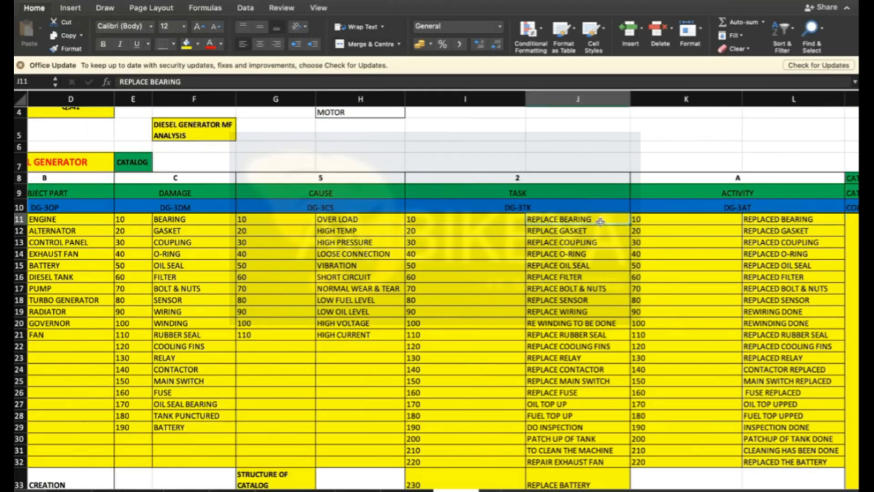
click(774, 221)
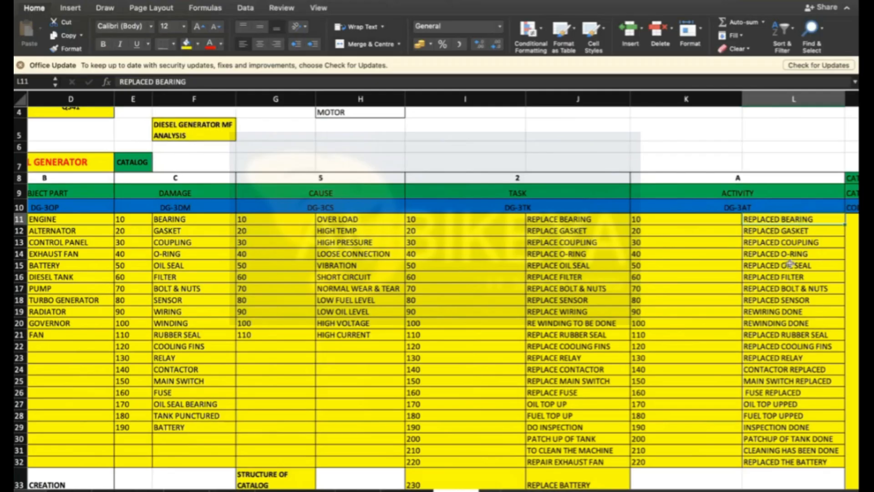
click(784, 232)
click(783, 219)
click(595, 253)
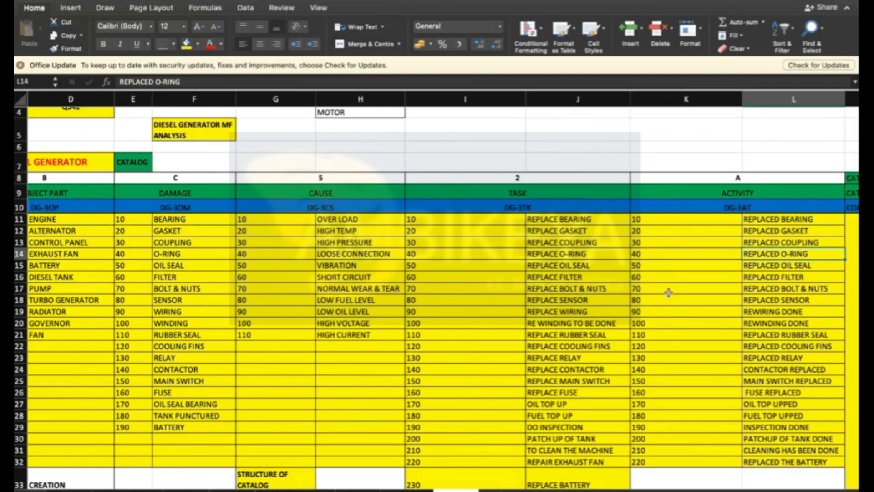
click(792, 219)
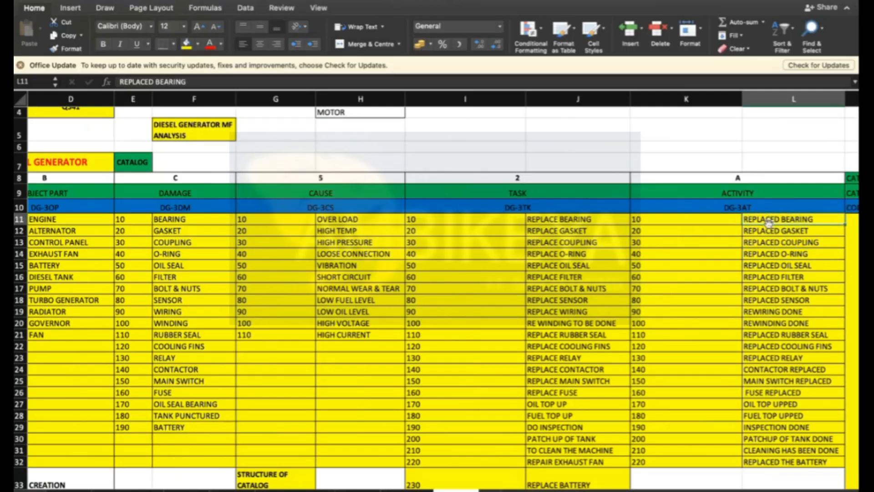
click(768, 287)
- Review the code group and catalog list and the catalog creation transaction code in the sheet
scroll(669, 388, up, 3)
scroll(669, 388, down, 5)
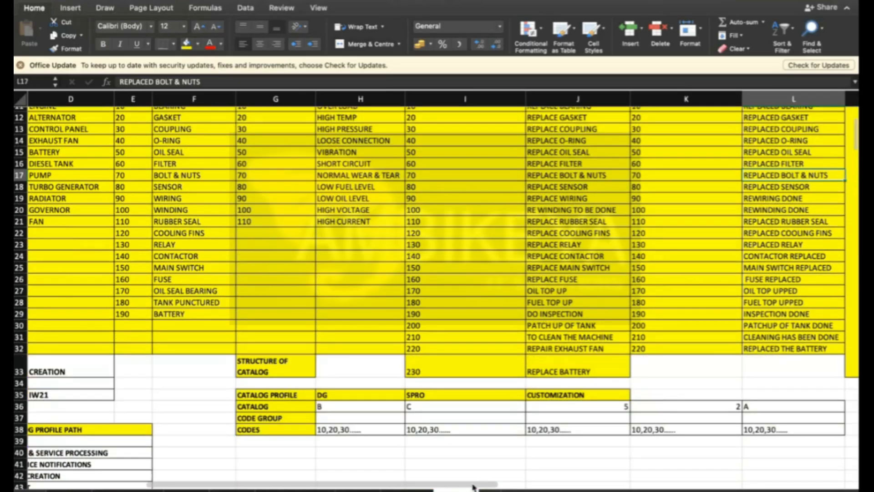
scroll(224, 440, left, 5)
scroll(224, 439, up, 3)
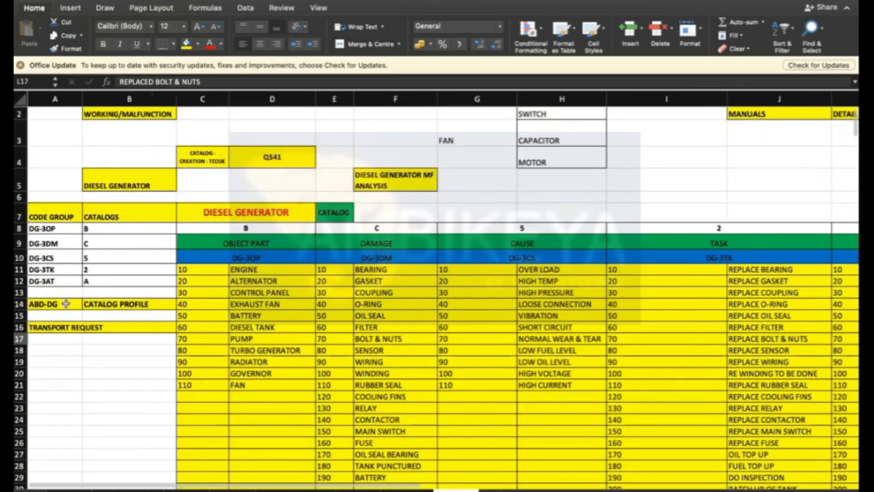
click(297, 163)
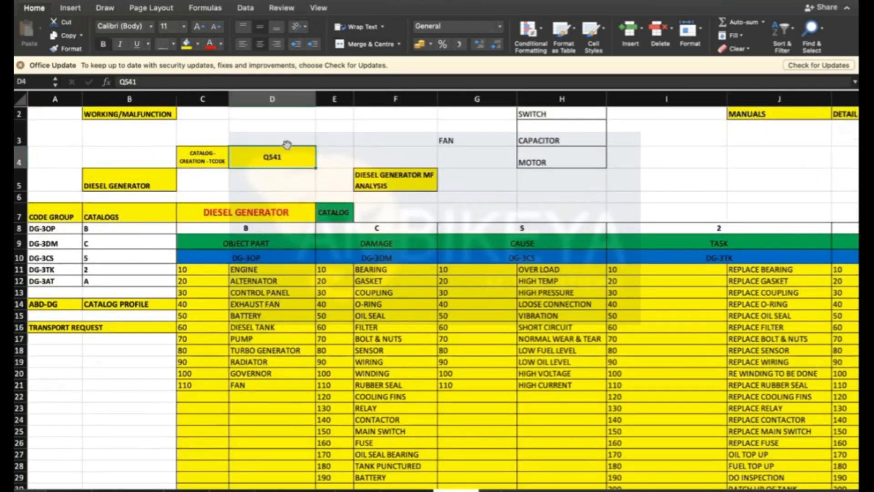
- Switch to SAP, start transaction QS41 and open catalog B (Object Parts)
key(super+Tab)
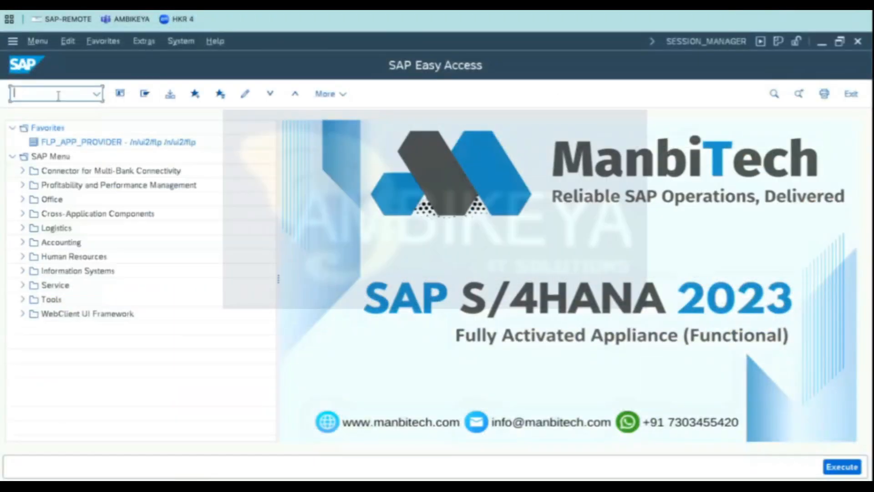
text(QS4)
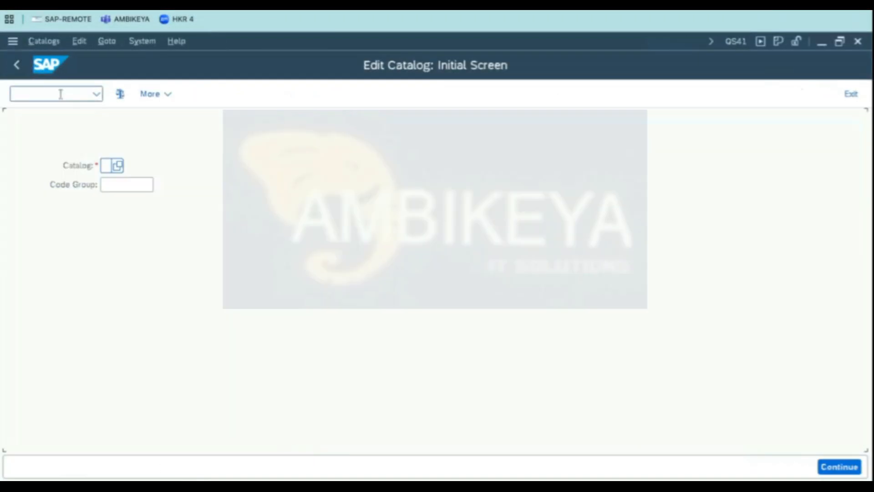
click(118, 166)
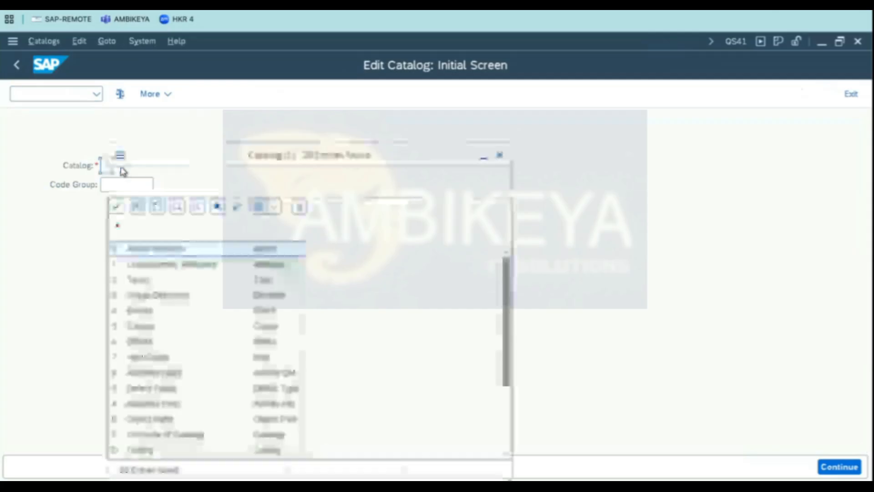
drag(172, 118, 300, 96)
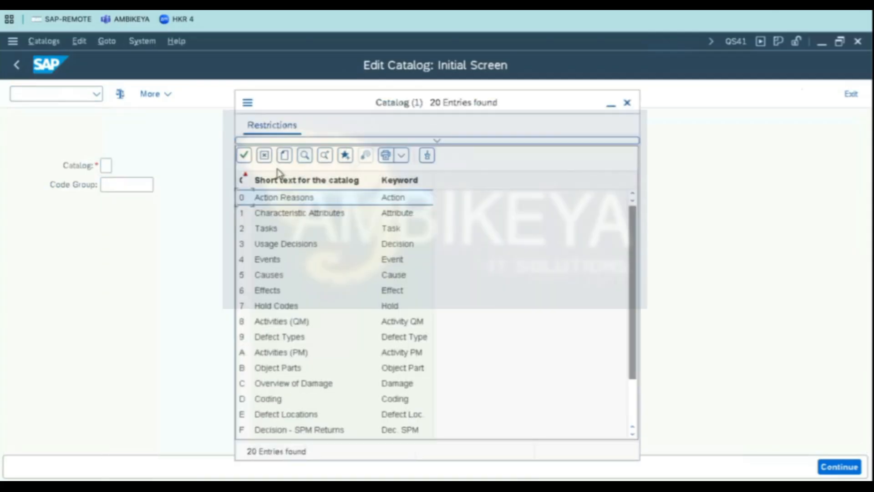
drag(262, 172, 262, 171)
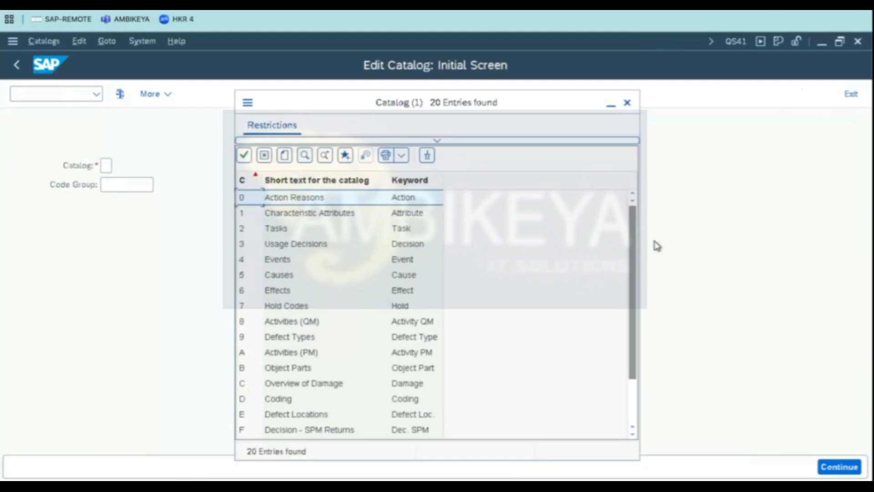
scroll(636, 287, down, 1)
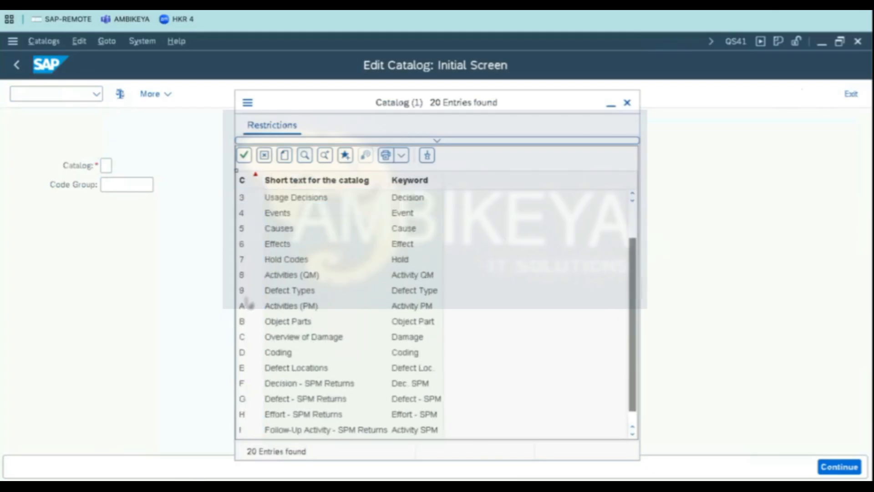
click(255, 326)
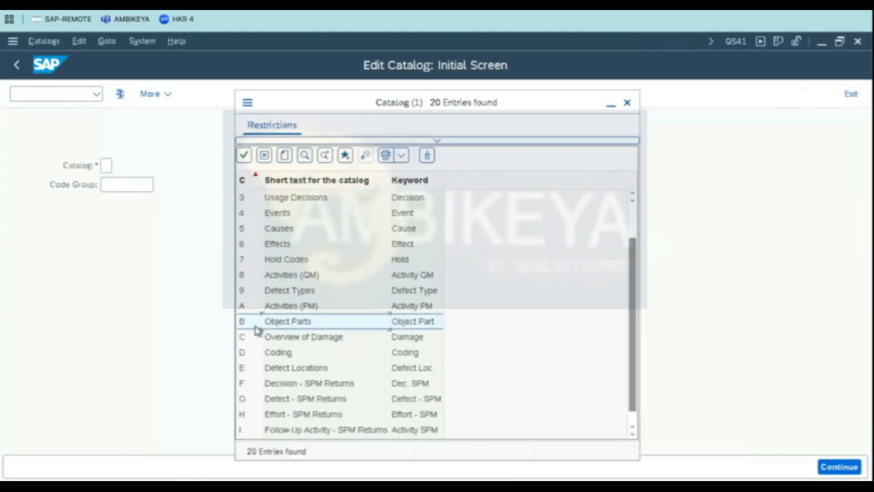
double_click(283, 324)
click(105, 185)
click(277, 165)
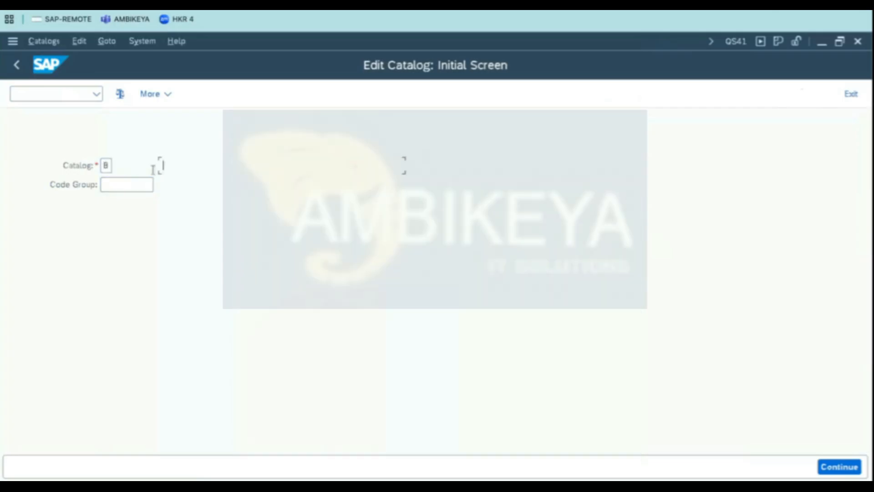
key(Return)
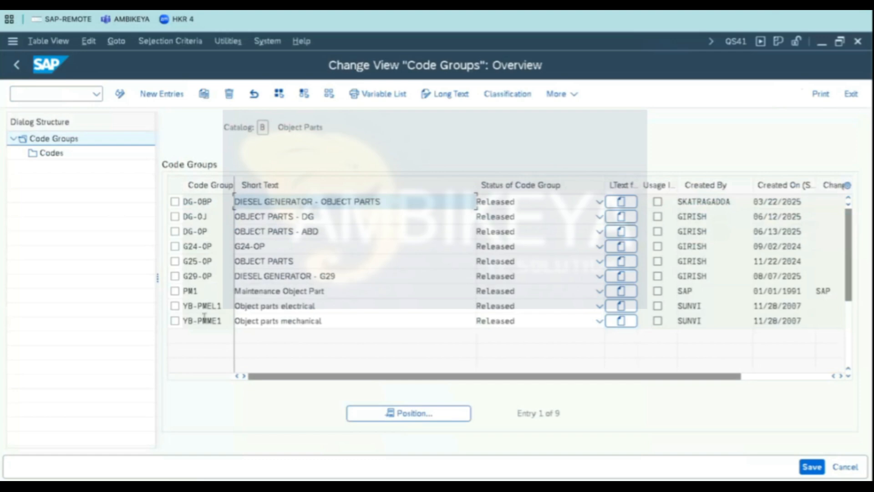
- Add a new code group entry using the DG-3OP code group copied from the spreadsheet
click(162, 94)
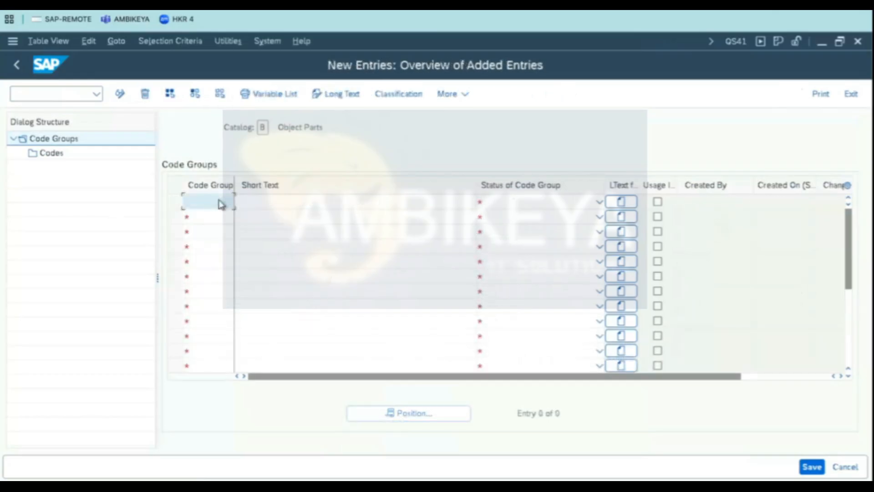
key(super+Tab)
click(42, 209)
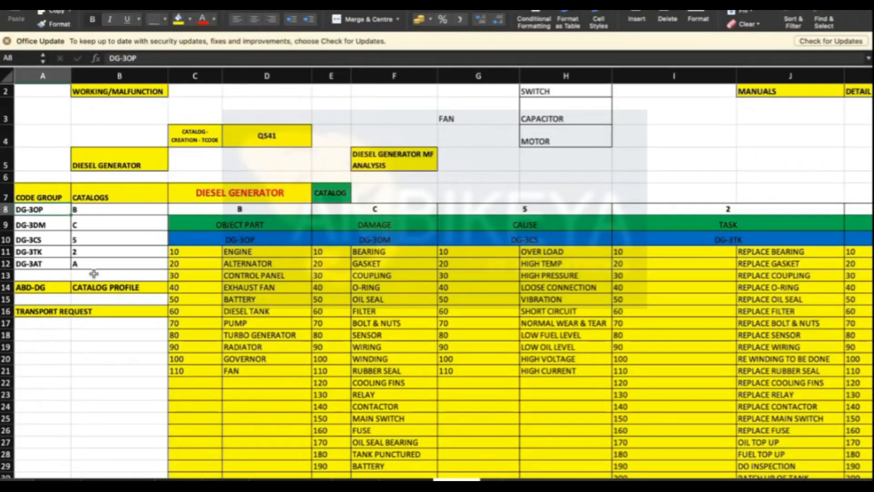
key(super+c)
key(super+Tab)
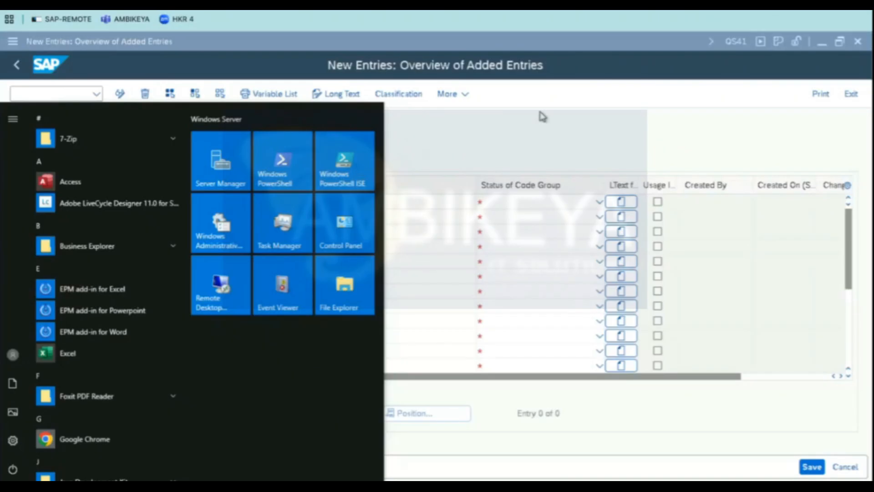
click(543, 117)
key(ctrl+v)
- Set the new code group's short text to DIESEL GENERATOR - 3OP and its status to Released
click(314, 200)
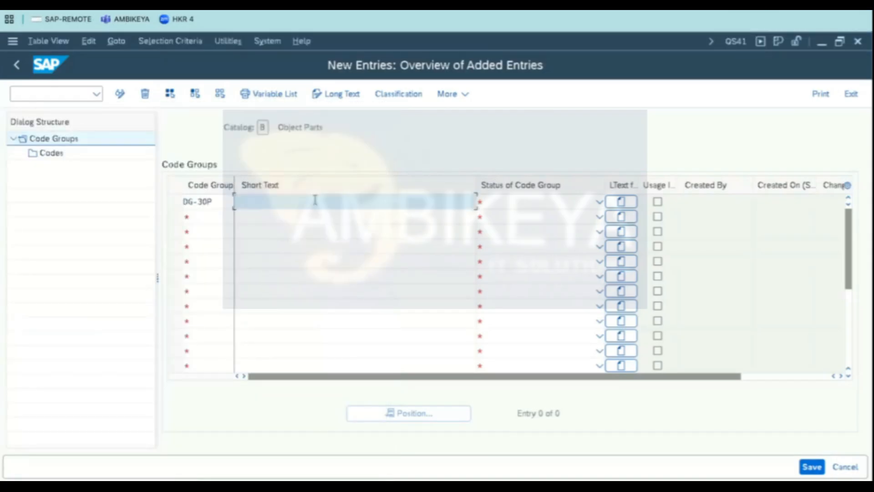
click(315, 200)
click(288, 221)
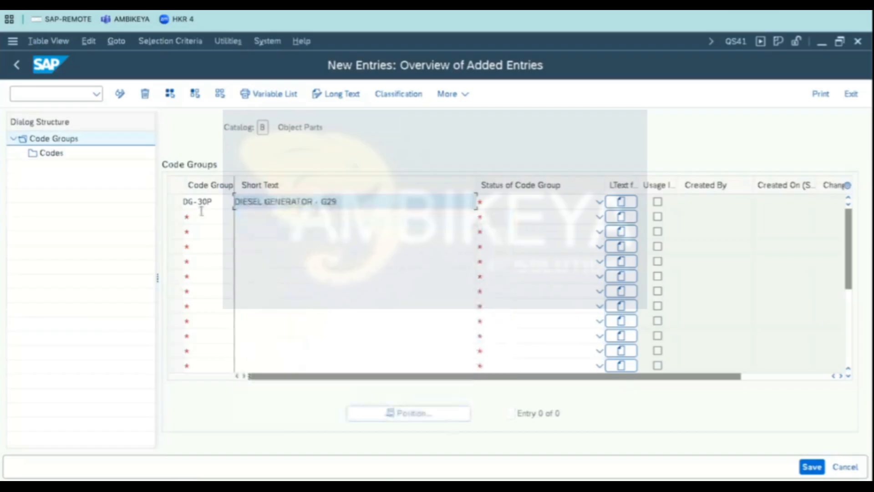
drag(322, 202, 366, 197)
text(30P)
key(Tab)
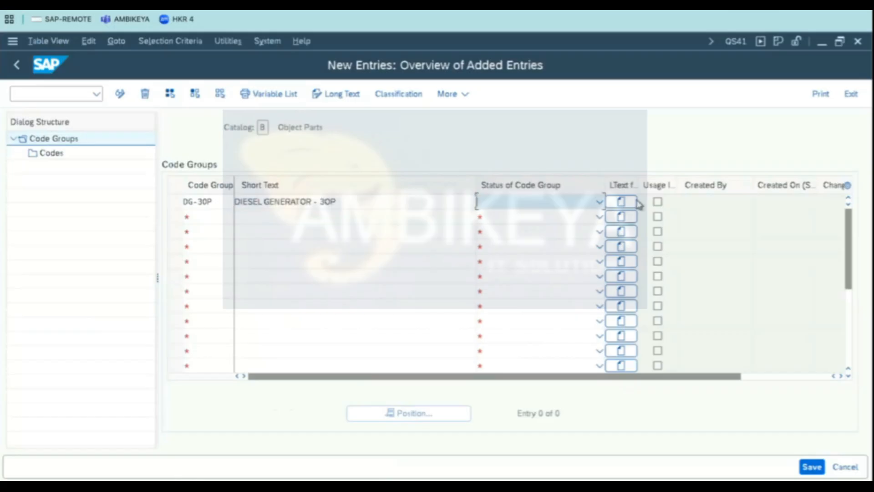
click(594, 203)
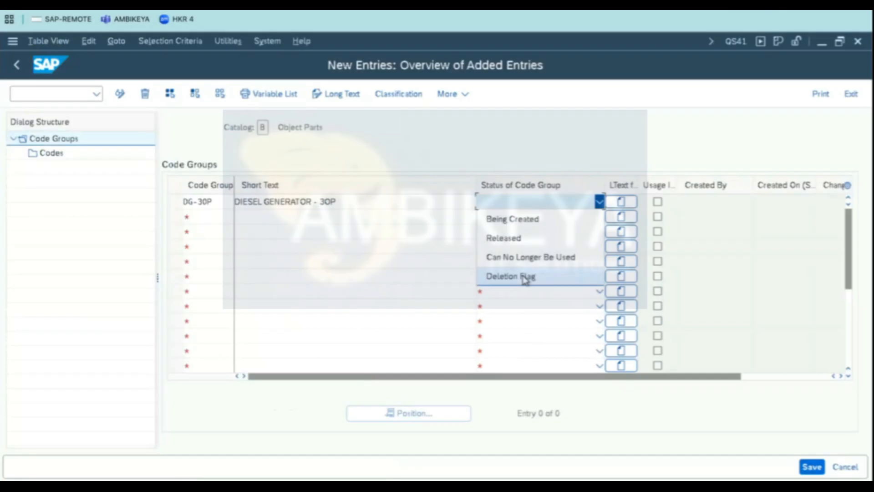
click(526, 243)
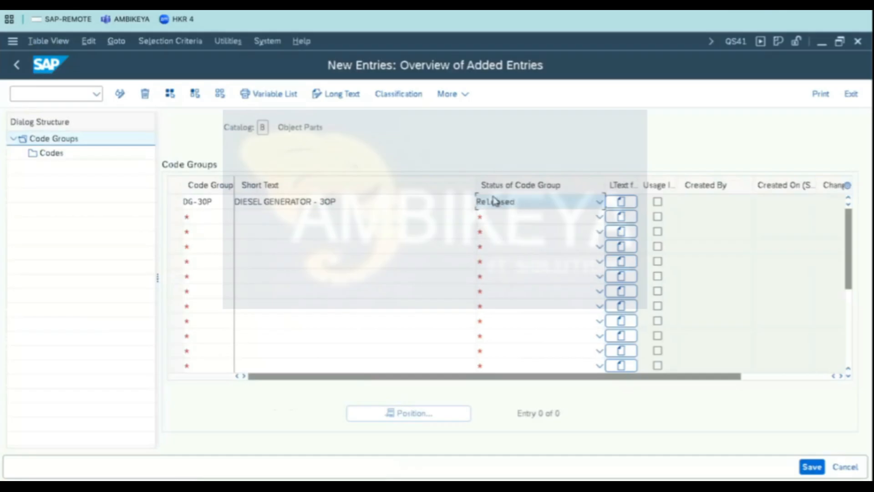
- Open the Codes level of the new code group and start adding new code entries
click(175, 202)
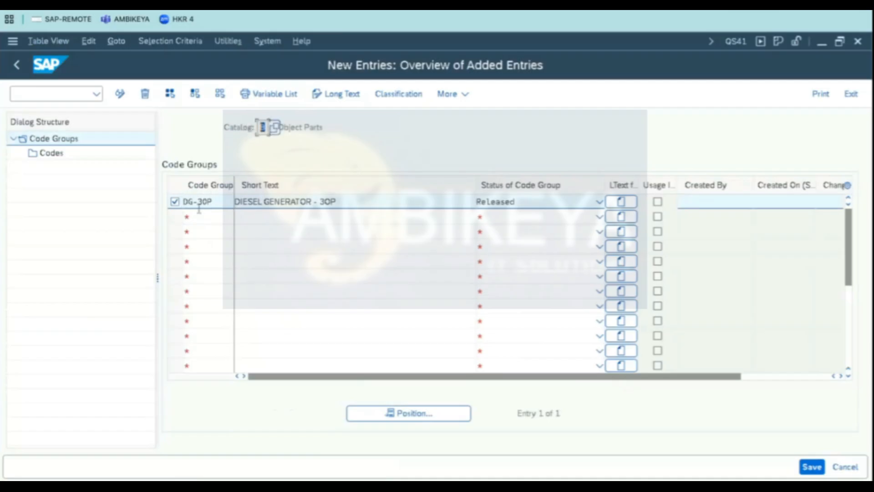
double_click(51, 156)
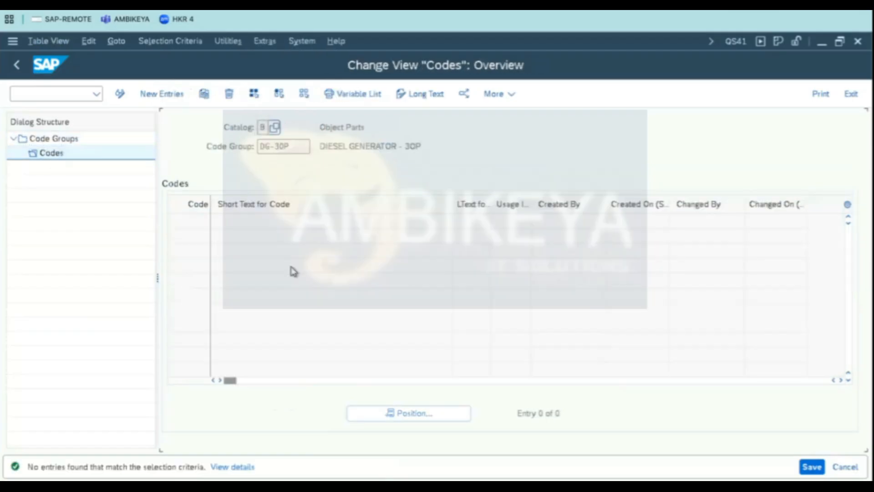
click(160, 94)
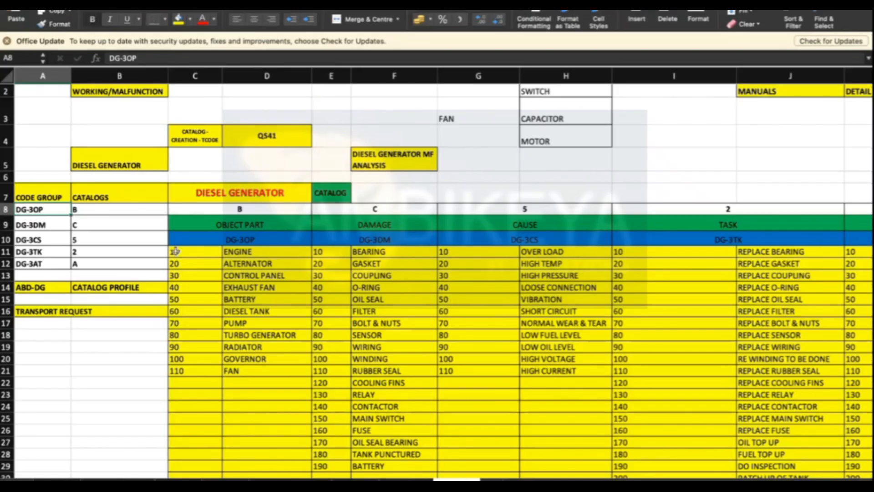
- Copy the object part codes 10 to 110 with their texts from the spreadsheet and paste them into the DG-3OP codes table
click(184, 252)
drag(184, 252, 273, 371)
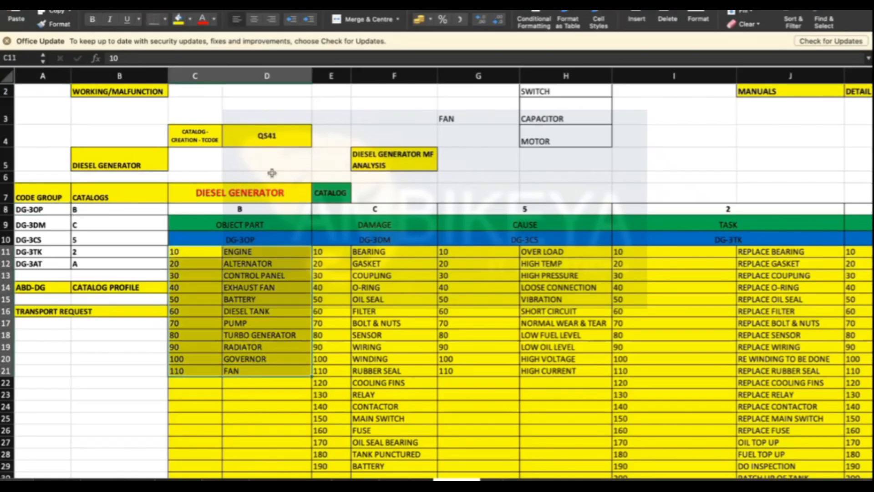
key(ctrl+c)
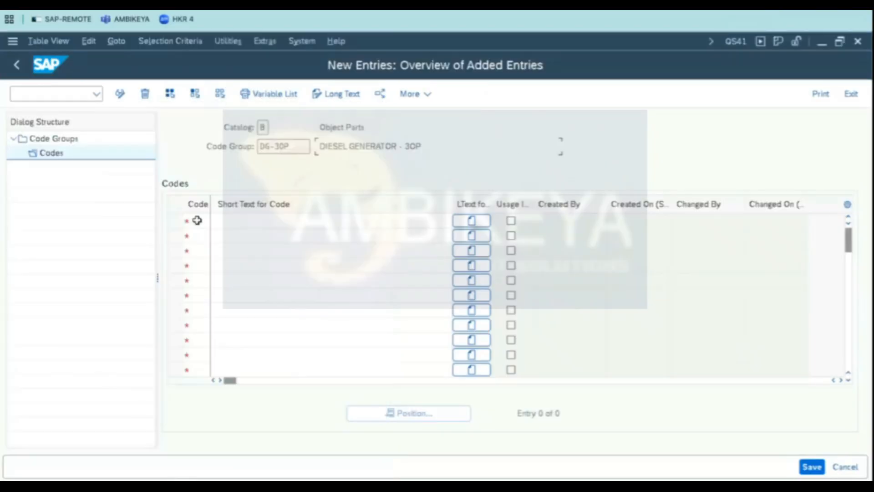
click(197, 220)
key(ctrl+v)
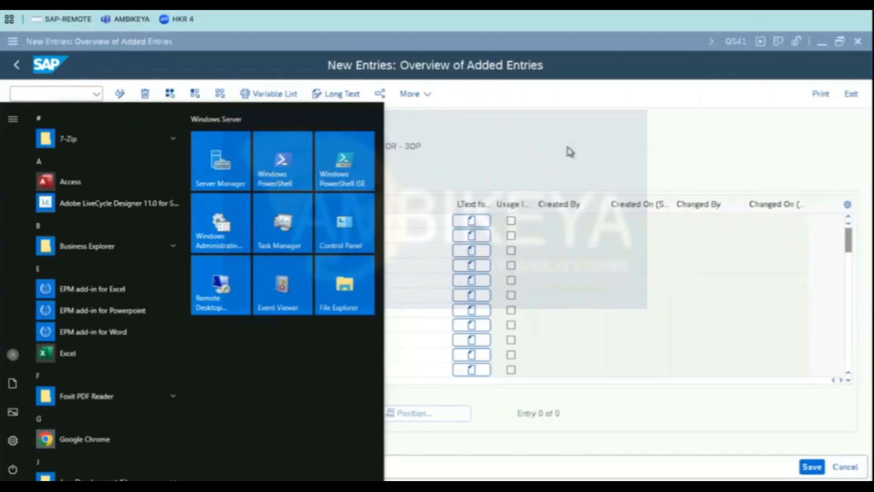
click(568, 150)
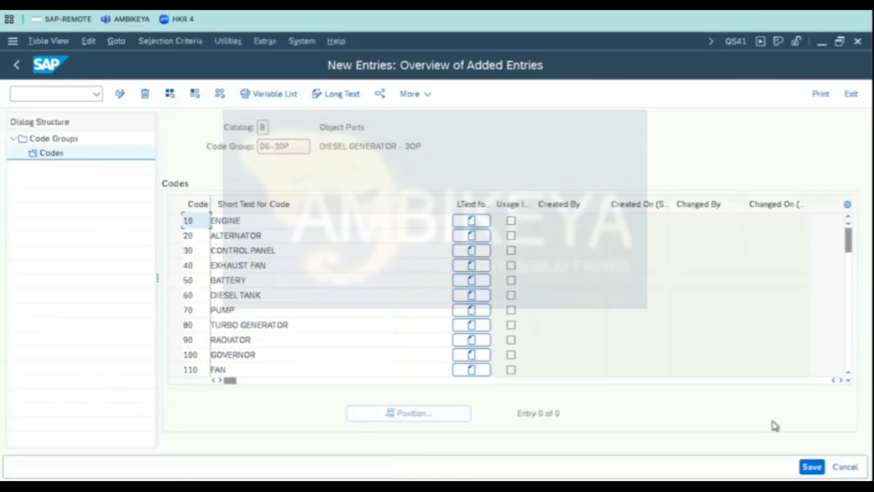
- Save the new code group and codes, confirming the customizing request
click(811, 471)
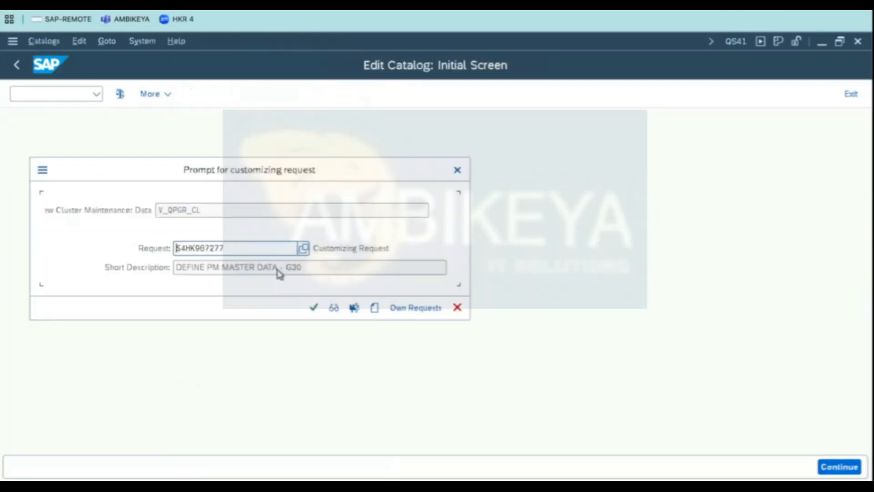
drag(319, 269, 3, 244)
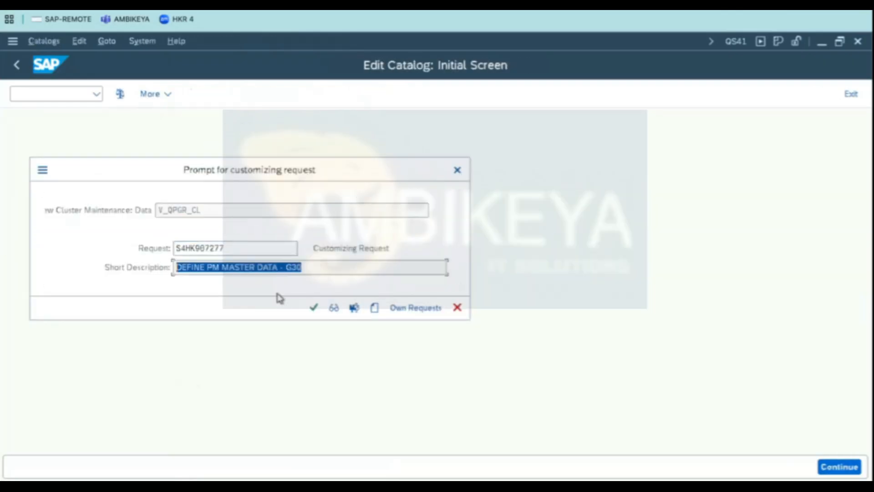
click(314, 308)
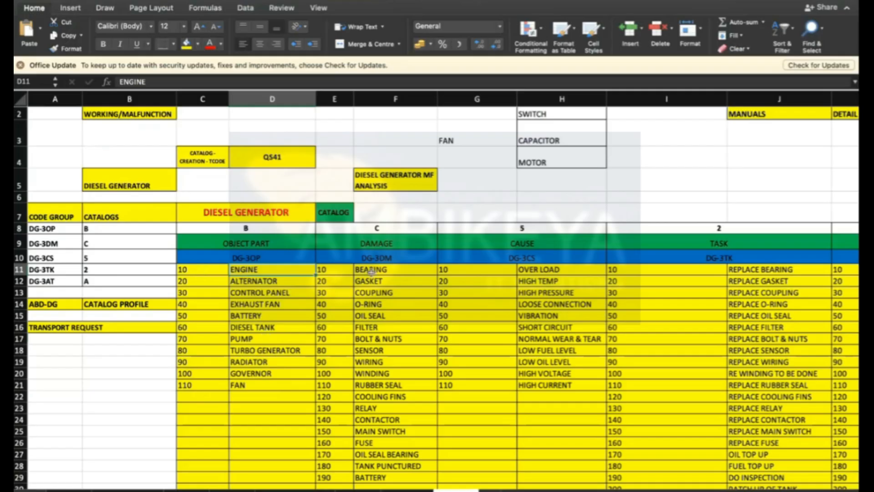
- Open catalog C (Overview of Damage) in QS41 and start adding a new code group entry
click(194, 272)
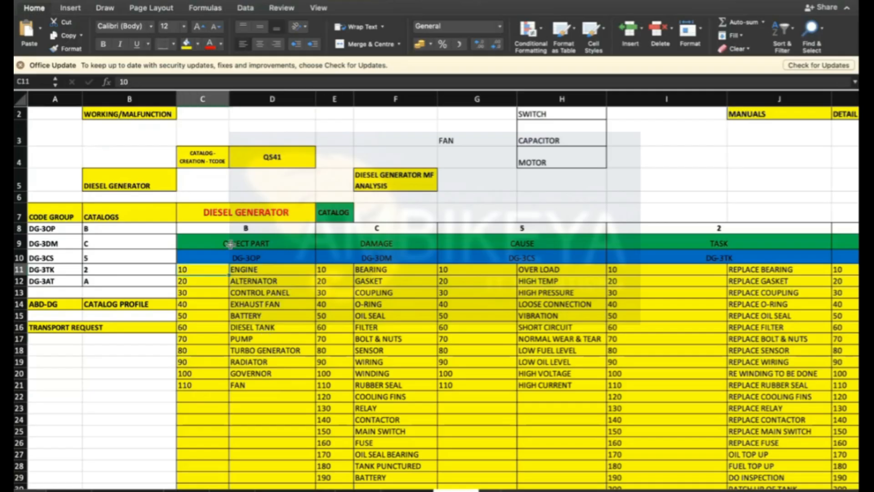
click(369, 259)
key(super+Tab)
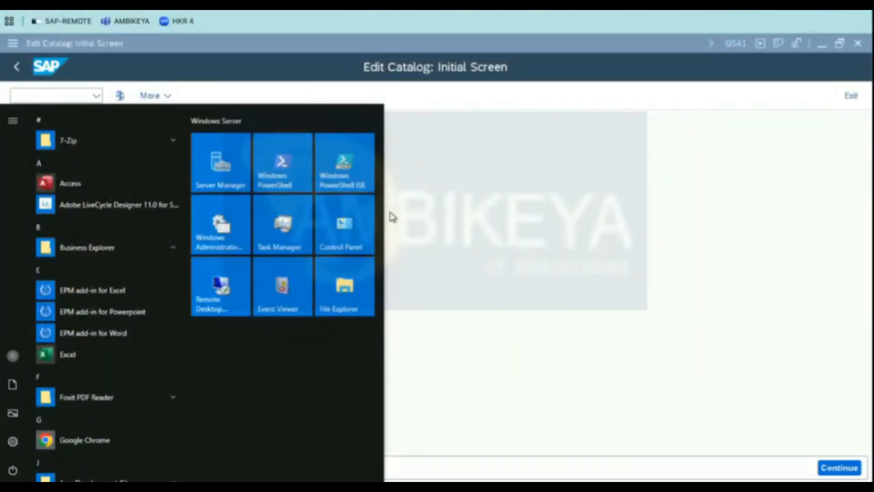
click(564, 183)
click(117, 167)
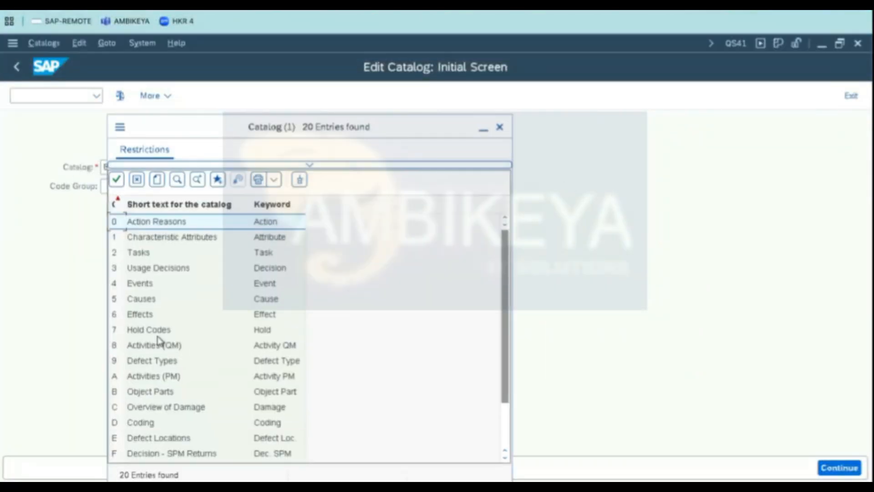
double_click(145, 395)
click(185, 169)
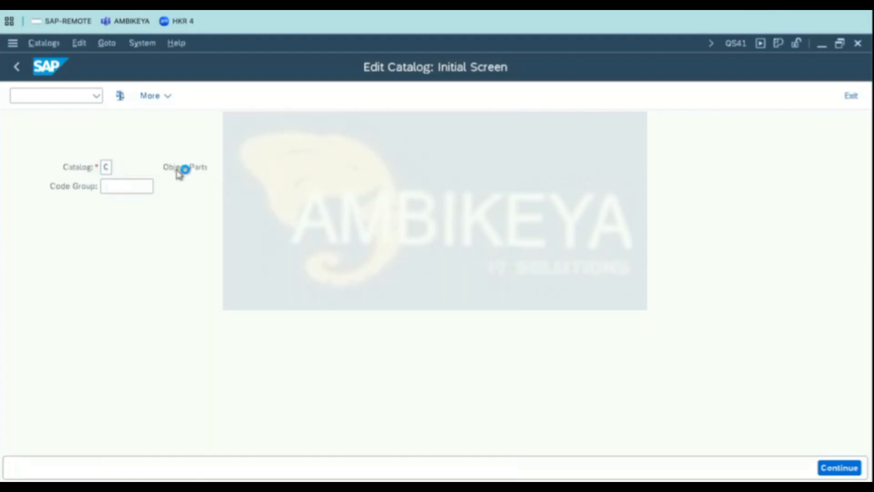
key(Return)
click(172, 96)
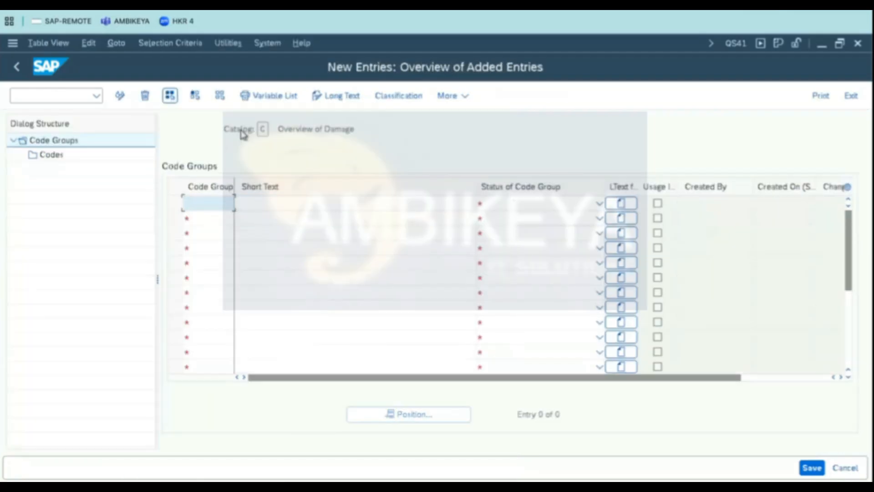
- Enter the code group DG-3DM copied from the spreadsheet
key(super+Tab)
click(53, 225)
key(super+c)
key(super+Tab)
click(488, 109)
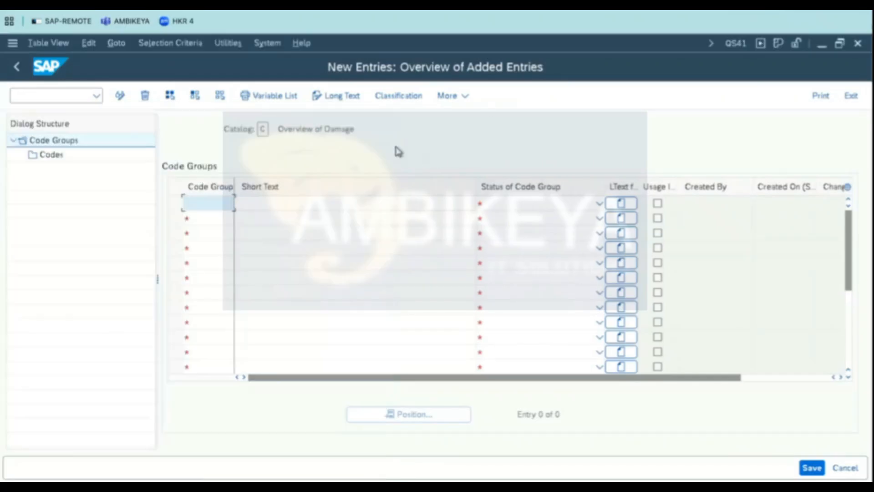
key(ctrl+v)
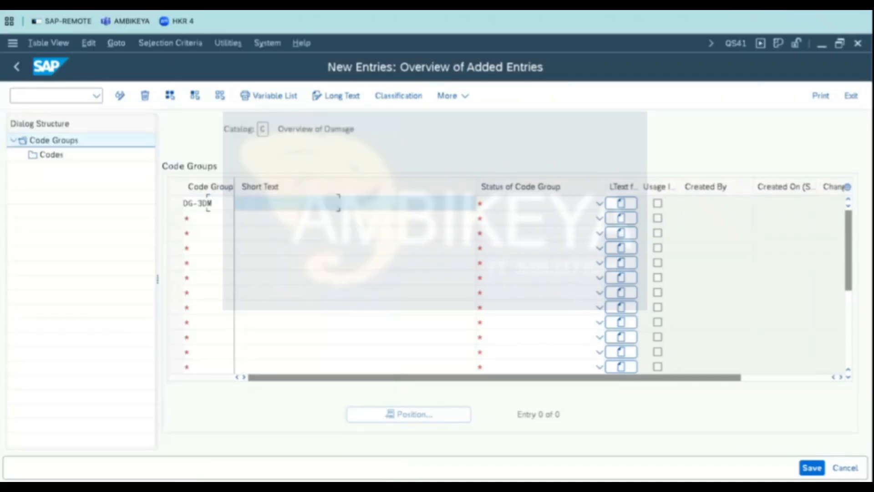
- Set the DG-3DM short text to DIESEL GENERATOR - 3DM and its status to Released
click(309, 219)
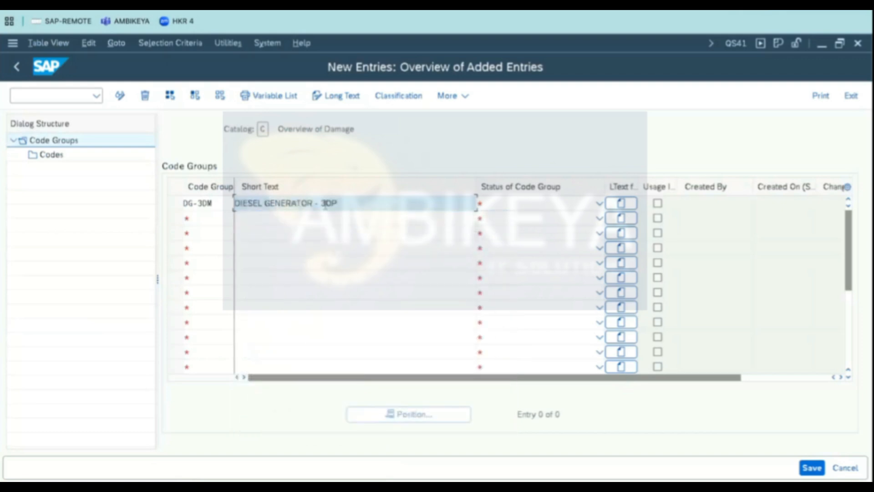
double_click(325, 203)
text(3DM)
click(541, 203)
key(Return)
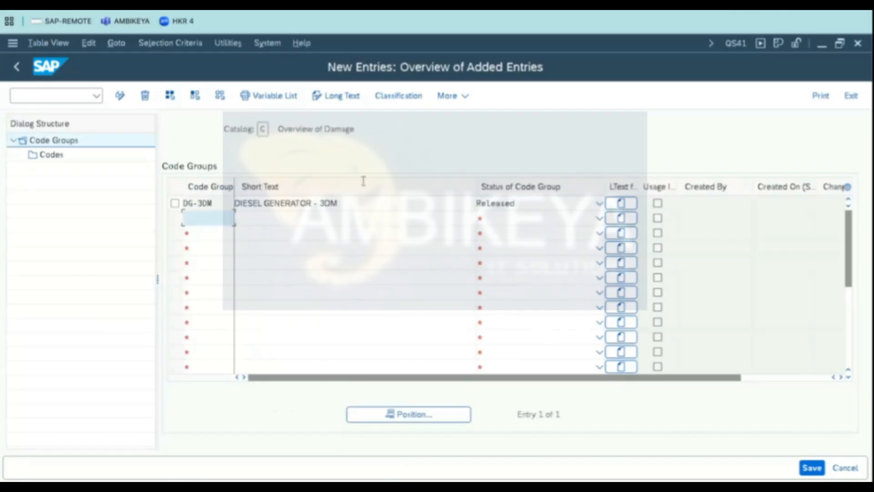
- Open the Codes level of code group DG-3DM and start adding new code entries
click(175, 203)
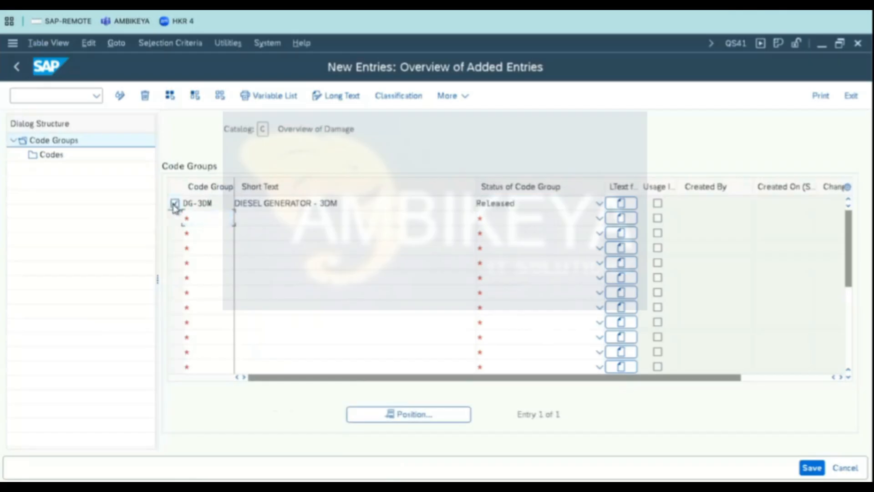
click(51, 155)
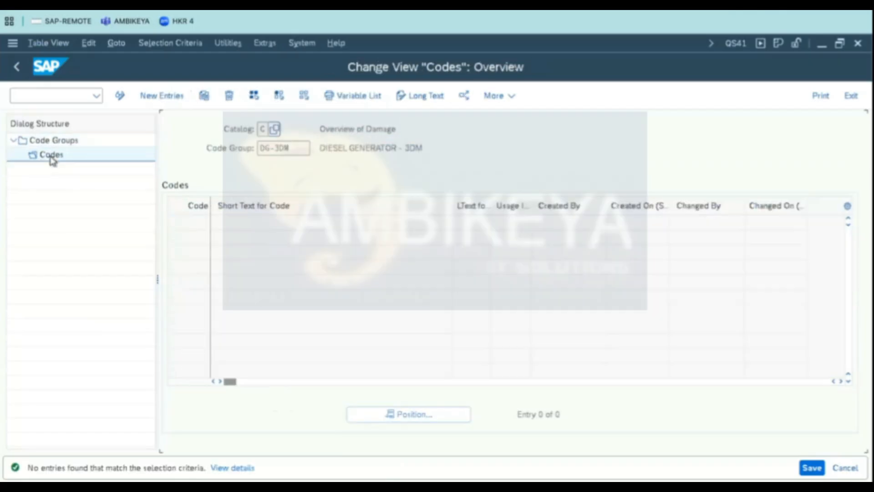
click(172, 98)
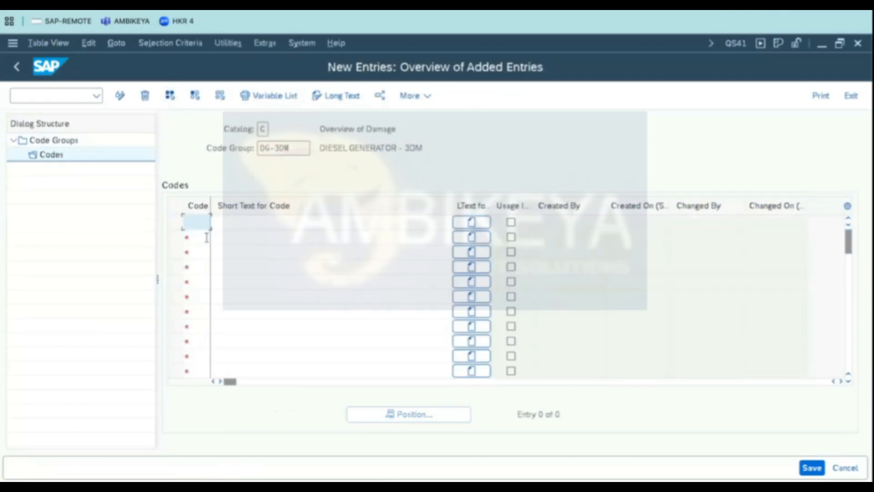
- Copy the damage codes from the spreadsheet and paste codes 10 to 110 with their texts into the DG-3DM codes table
key(super+Tab)
drag(328, 253, 397, 464)
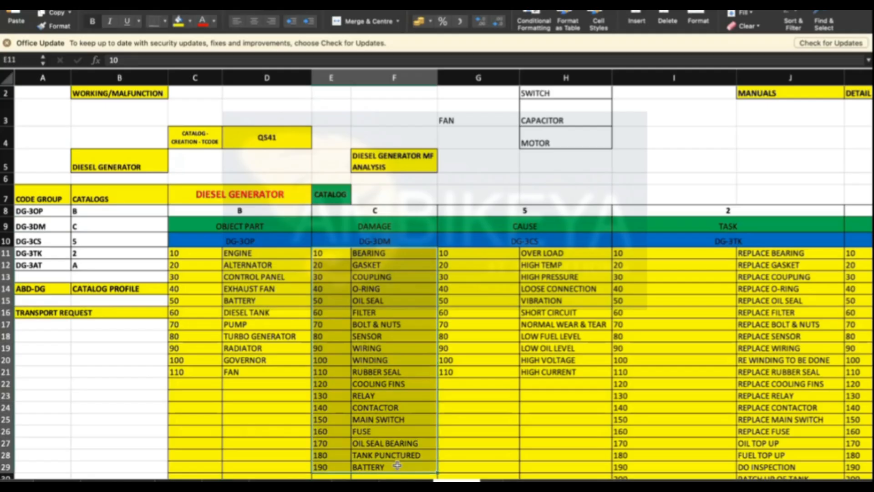
key(super+c)
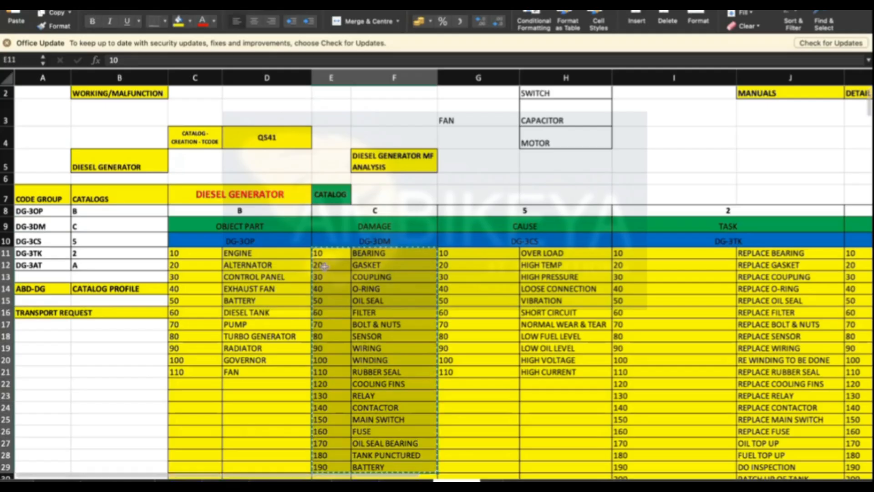
key(super+Tab)
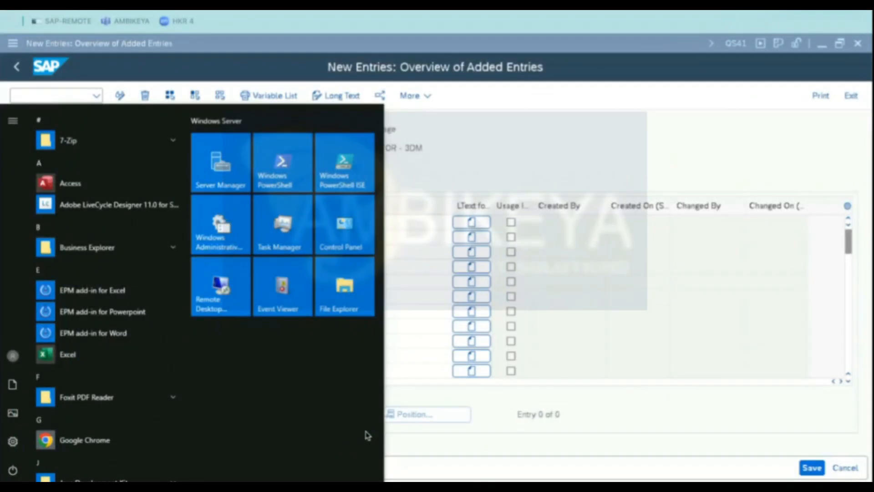
click(375, 73)
key(ctrl+v)
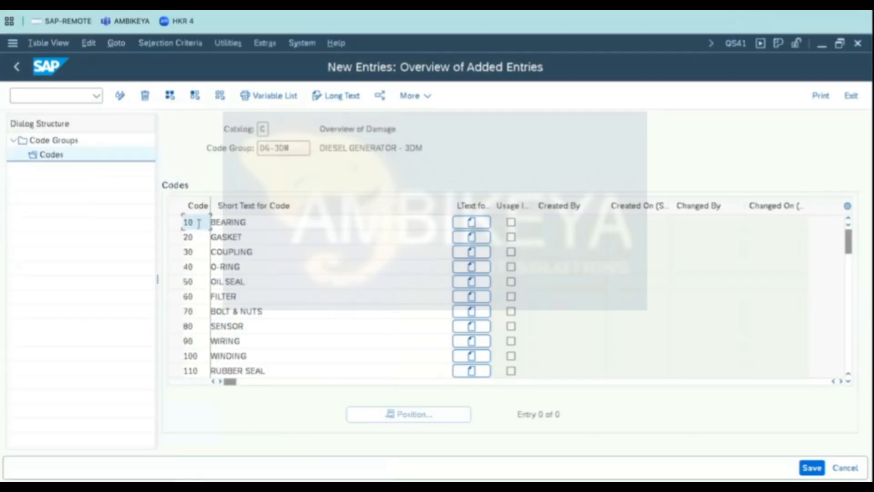
click(848, 380)
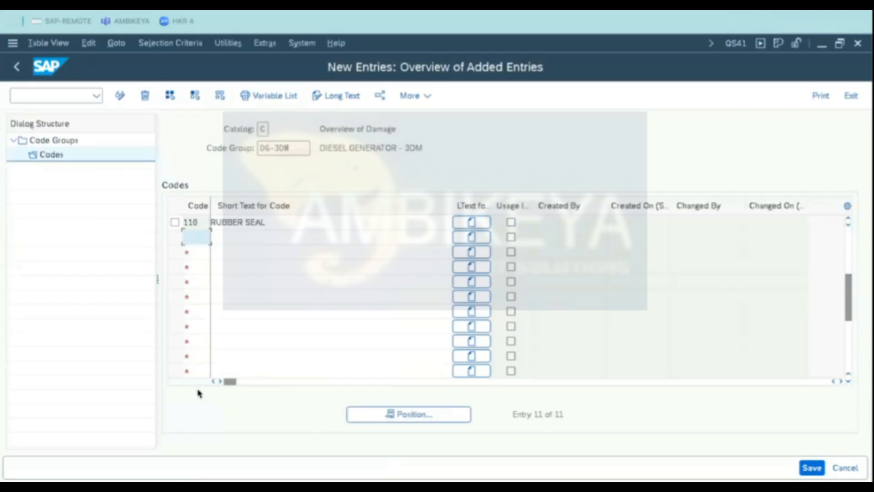
- Copy the remaining damage codes 120 to 190 from the spreadsheet and paste them below code 110
key(super+Tab)
drag(328, 385, 386, 465)
key(super+Tab)
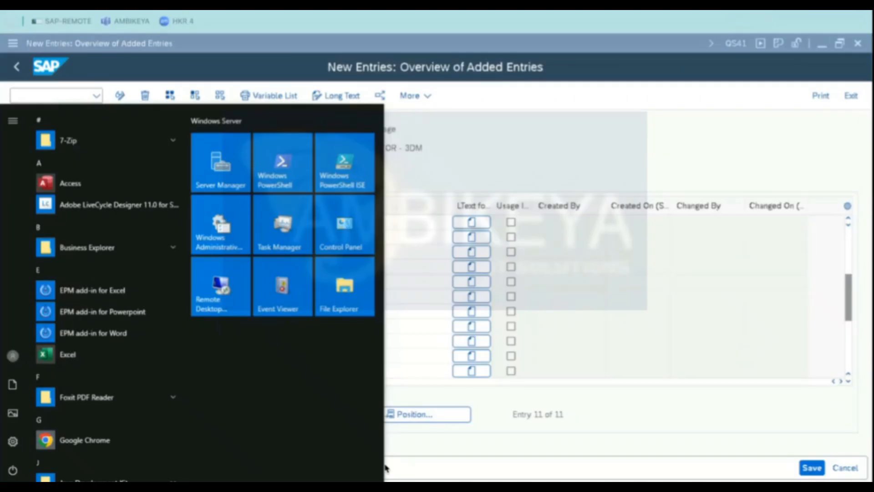
click(630, 168)
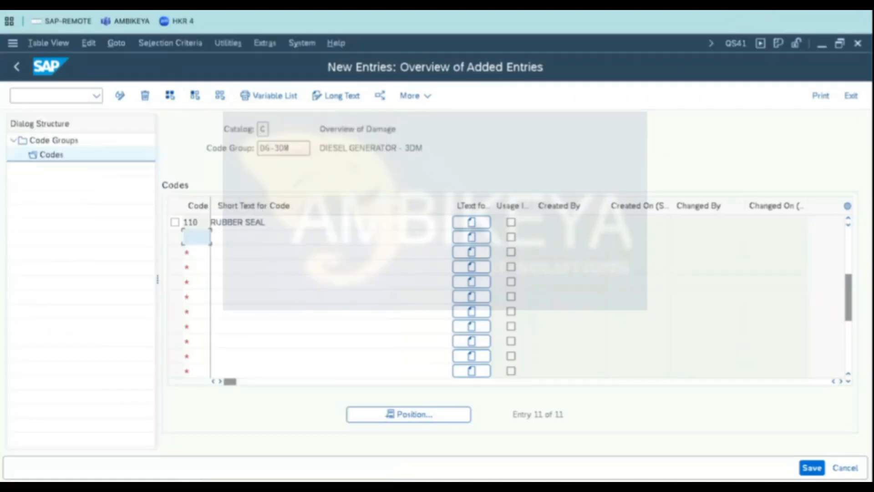
key(ctrl+v)
key(super+Tab)
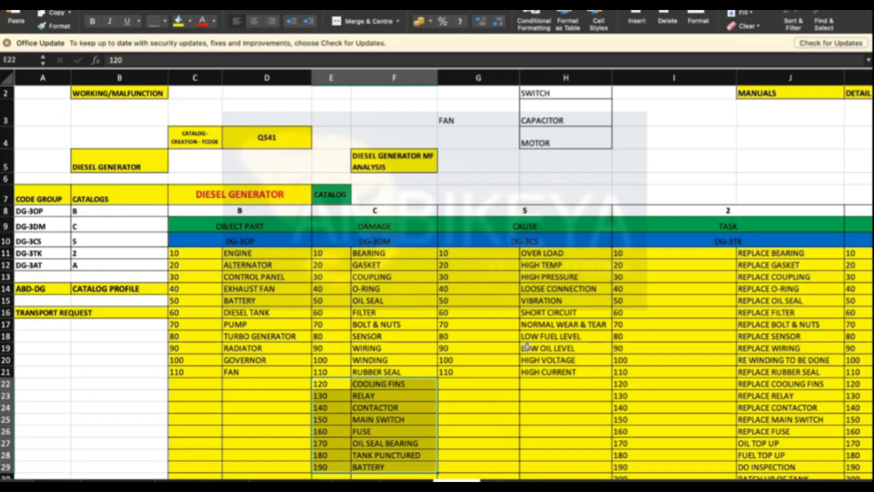
key(super+Tab)
click(597, 166)
- Try extending the RUBBER SEAL short text with filler characters to test its length, then remove them
click(270, 226)
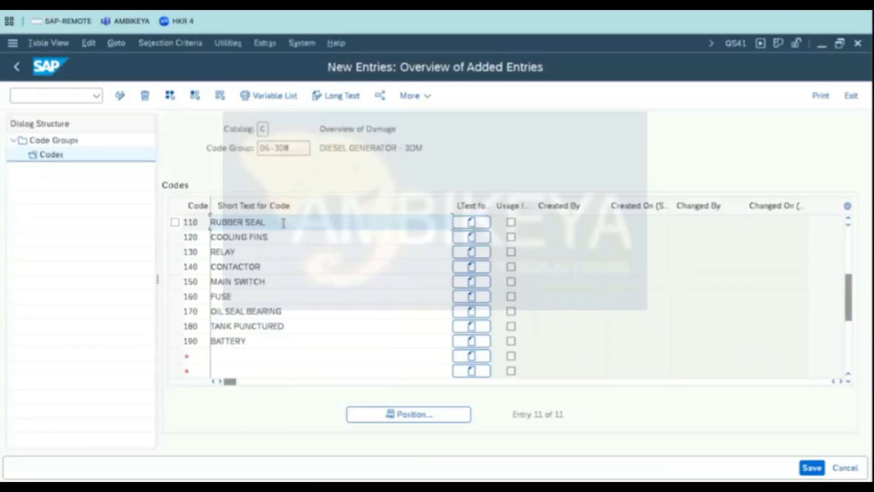
text(XXXXXXXXXXXXXXXXXXXXXXXXXXX)
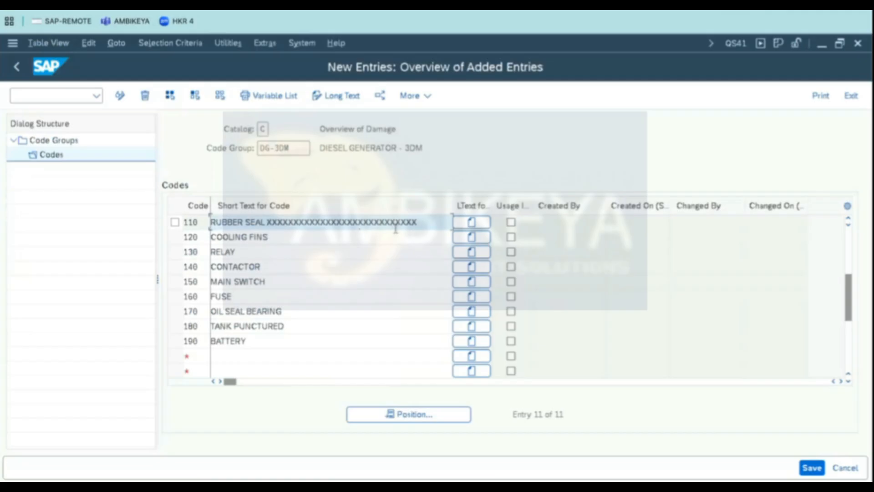
key(BackSpace)
key(BackSpace)
text(AA)
drag(419, 221, 244, 199)
click(268, 222)
double_click(327, 222)
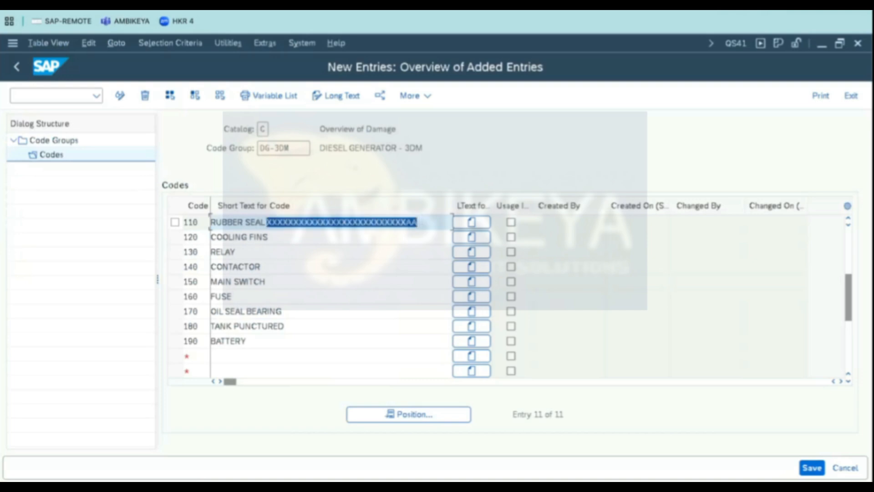
key(Delete)
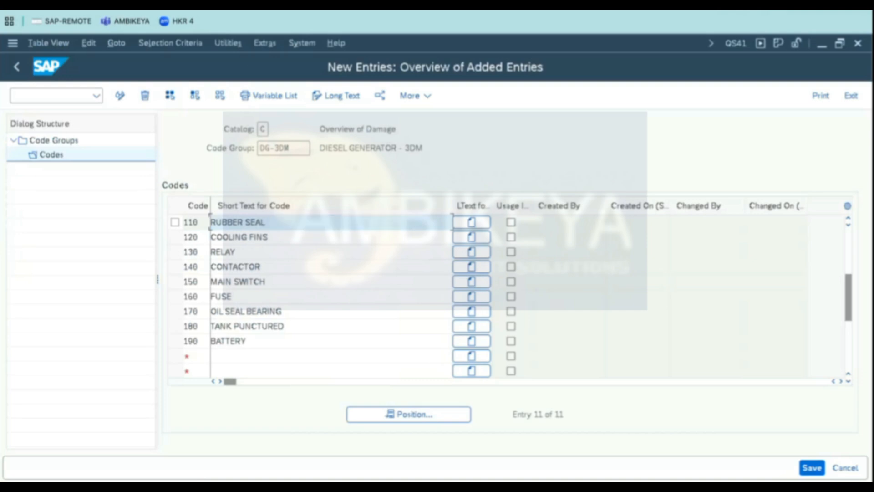
- Create a long text of several X filler lines for code 110 RUBBER SEAL and return to the codes table
click(472, 225)
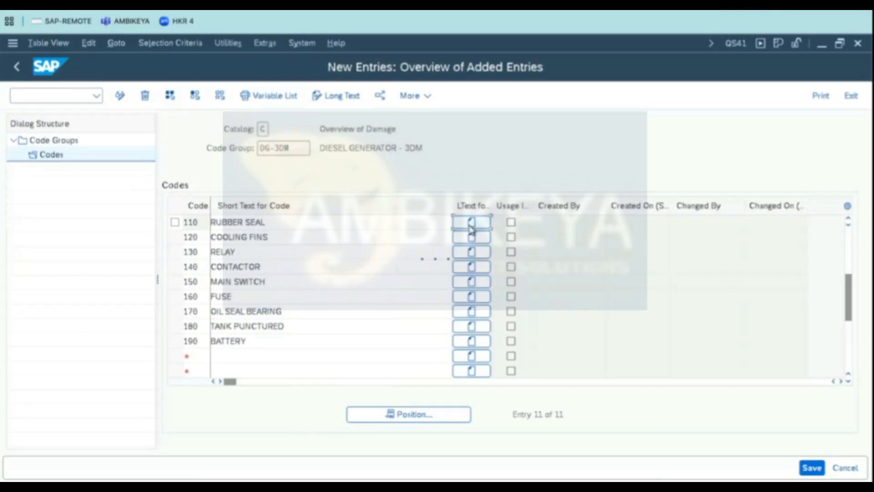
click(264, 296)
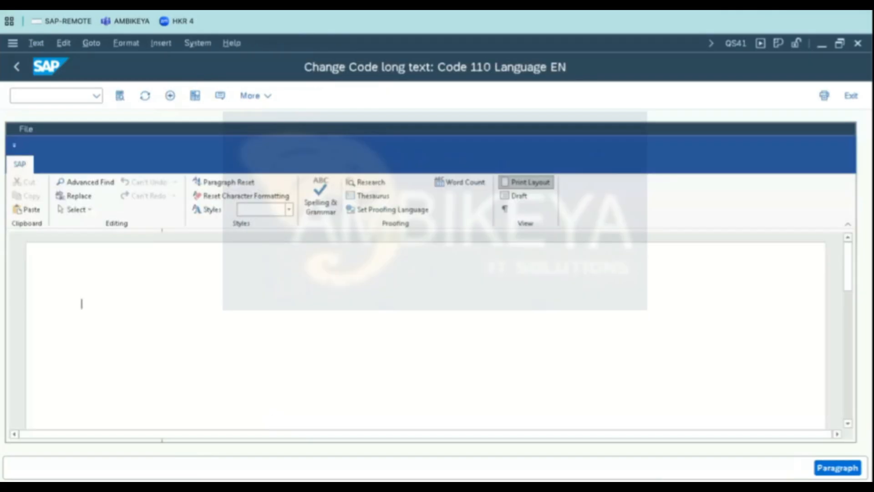
text(X)
key(Return)
text(XX)
key(Return)
text(XXXX)
key(Return)
text(XXXXXX)
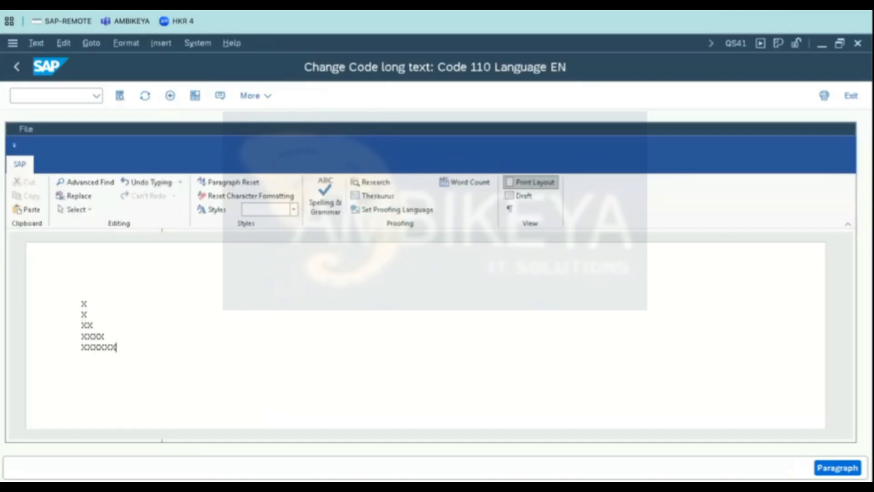
key(Return)
text(XXXXX)
text(XX)
key(Return)
text(XXXXXXX)
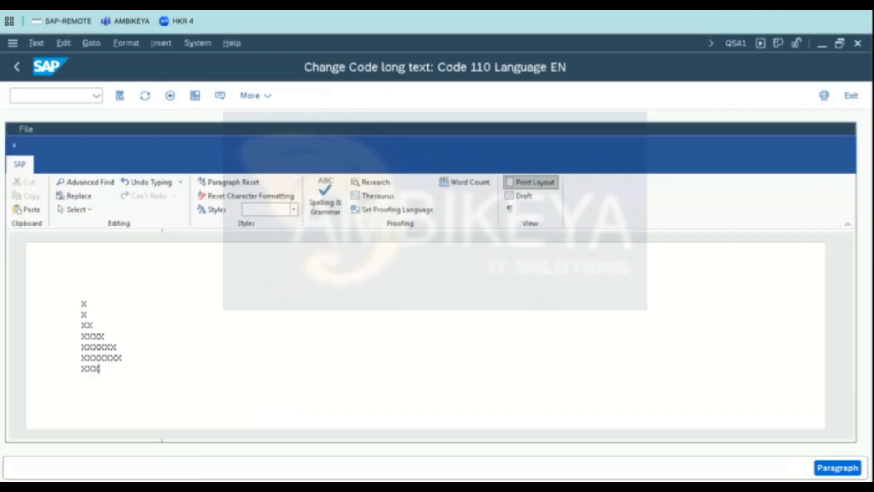
text(X)
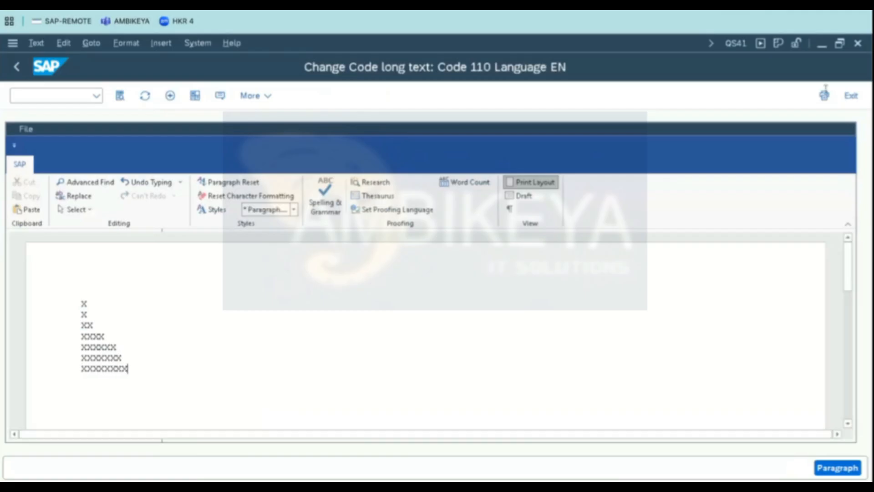
click(850, 96)
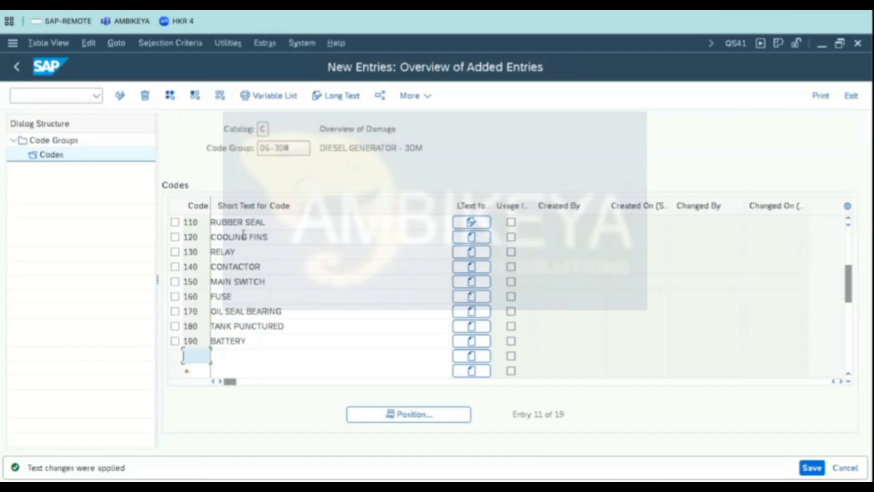
- Save the DG-3DM code group's codes
click(812, 468)
click(318, 313)
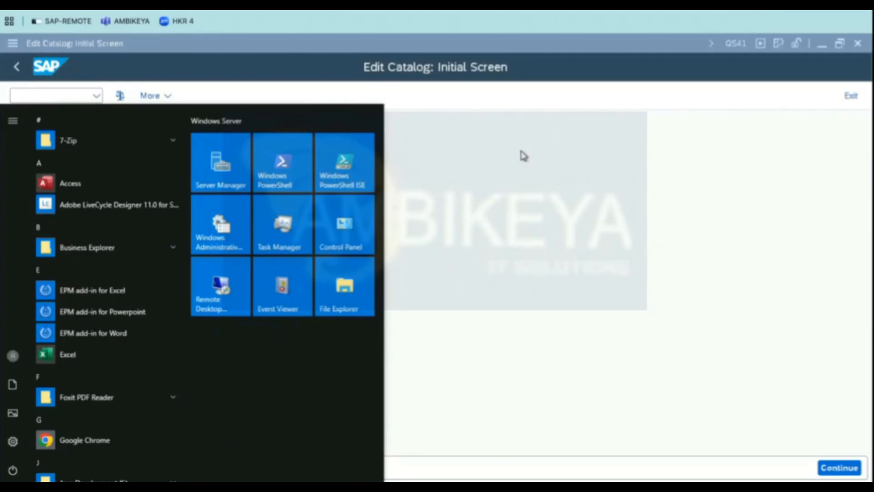
key(Escape)
- Select catalog 5 (Causes) and start adding new code group entries
click(117, 167)
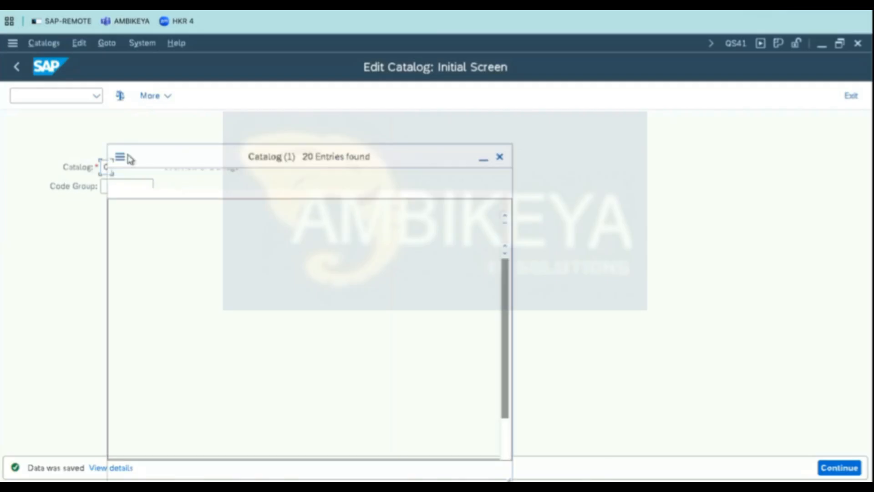
double_click(148, 299)
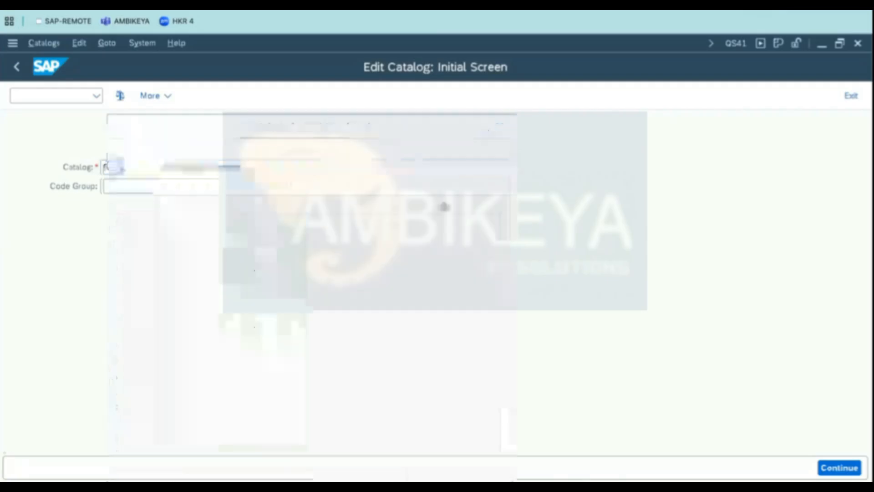
key(Return)
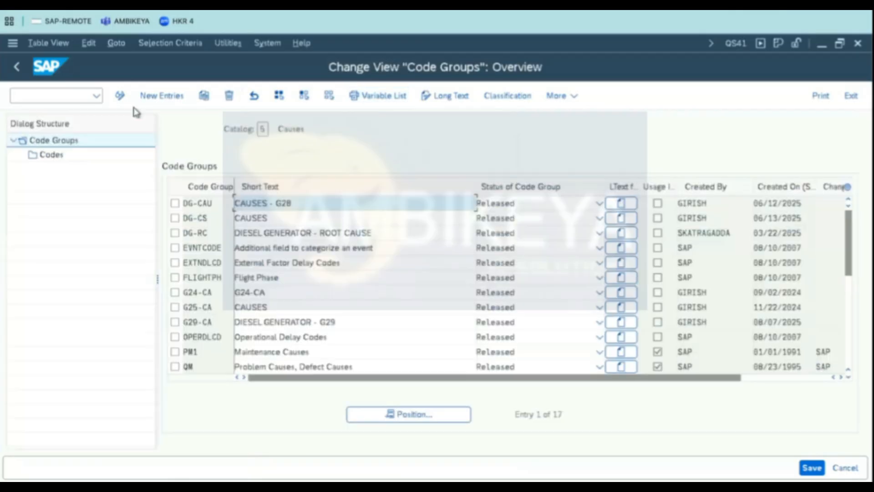
click(150, 97)
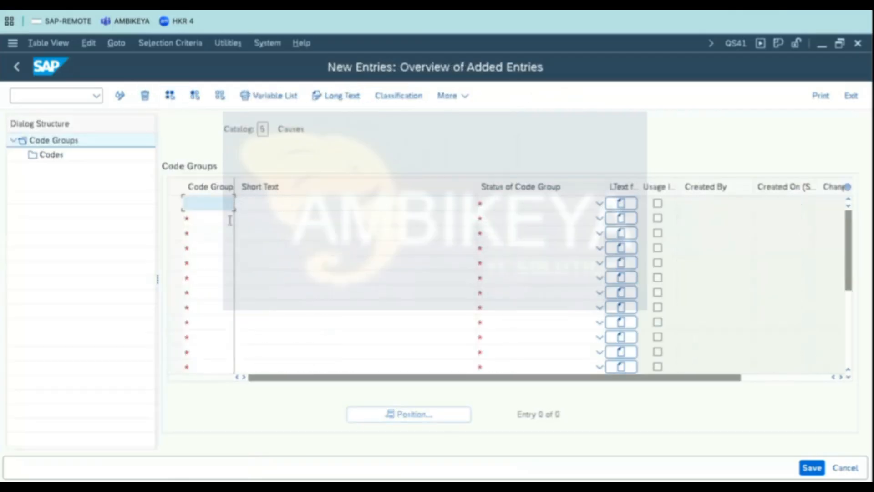
- Copy the code group from the spreadsheet and enter it as code group DG-3CS
key(super+Tab)
click(54, 227)
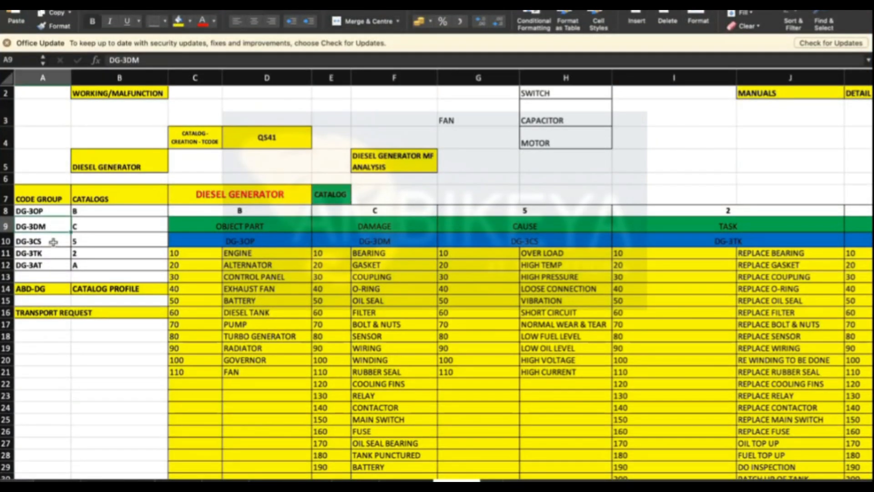
click(54, 240)
key(super+Tab)
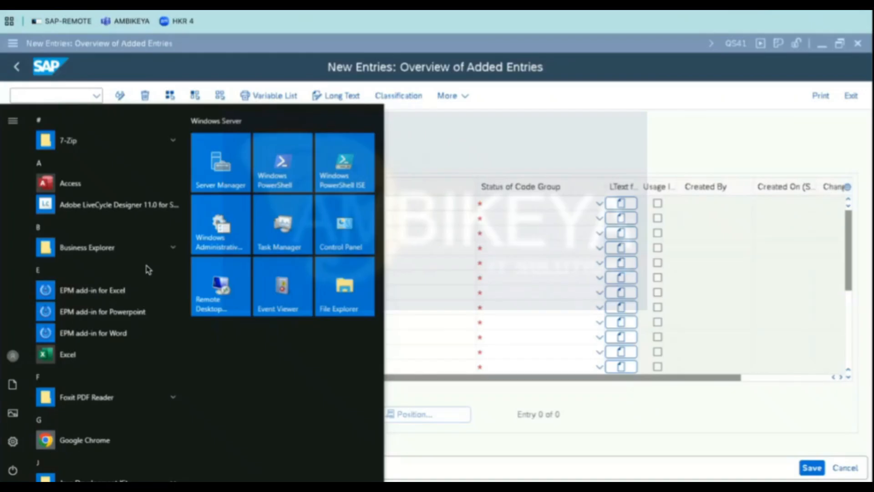
click(492, 149)
click(214, 207)
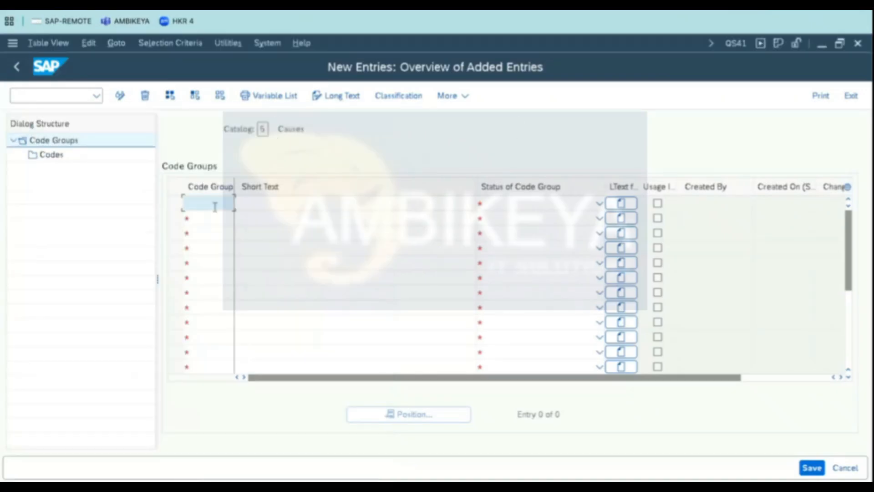
click(219, 222)
key(shift+Left)
key(shift+Left)
text(CS)
- Set the DG-3CS short text to DIESEL GENERATOR - 3CS and its status to Released
click(322, 202)
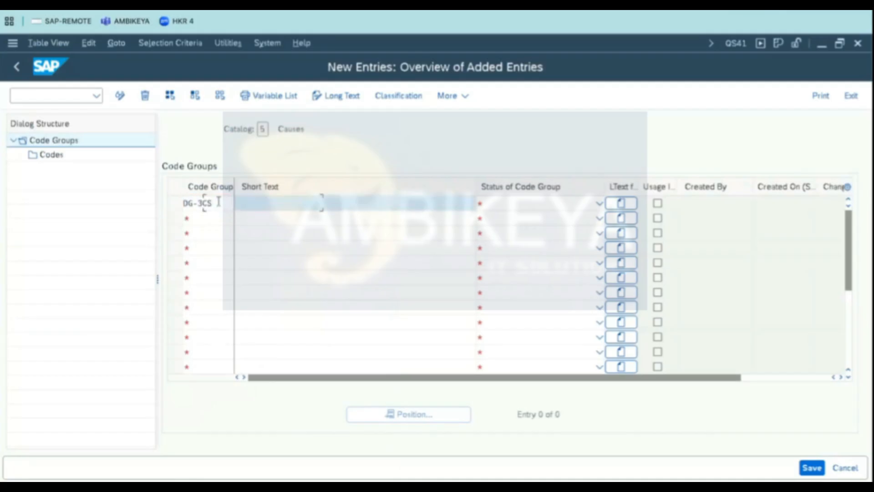
click(332, 223)
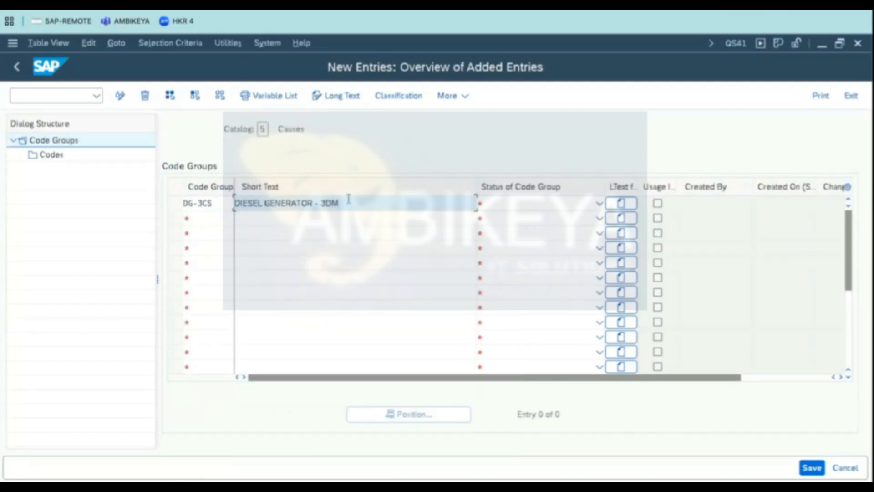
key(shift+Left)
key(shift+Left)
text(CS)
key(Tab)
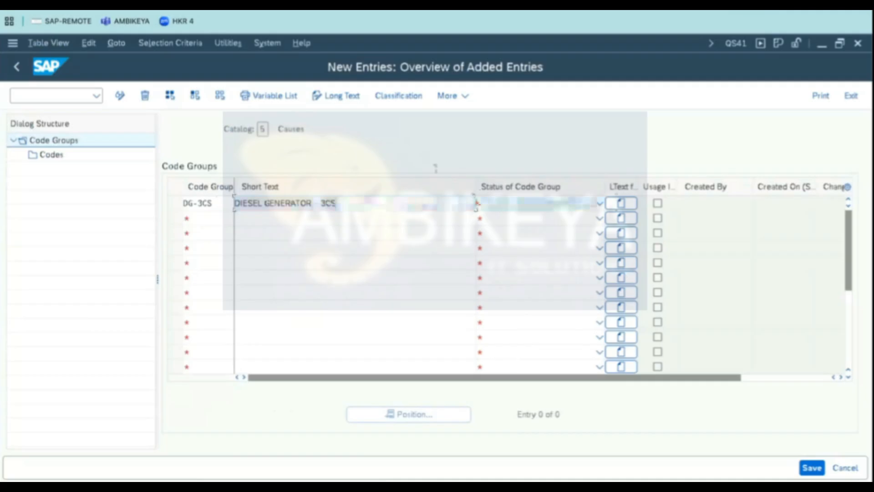
click(600, 208)
click(538, 232)
key(Return)
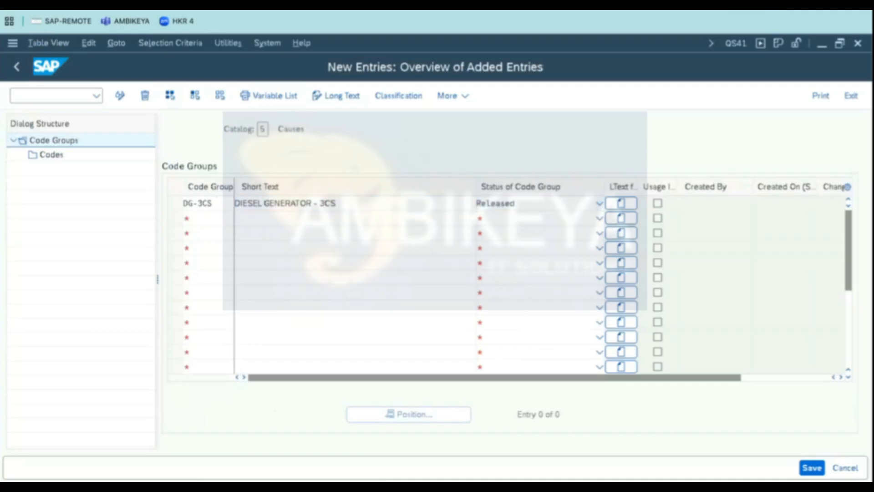
- Open the Codes level of code group DG-3CS and start adding new code entries
click(174, 203)
click(49, 156)
click(169, 100)
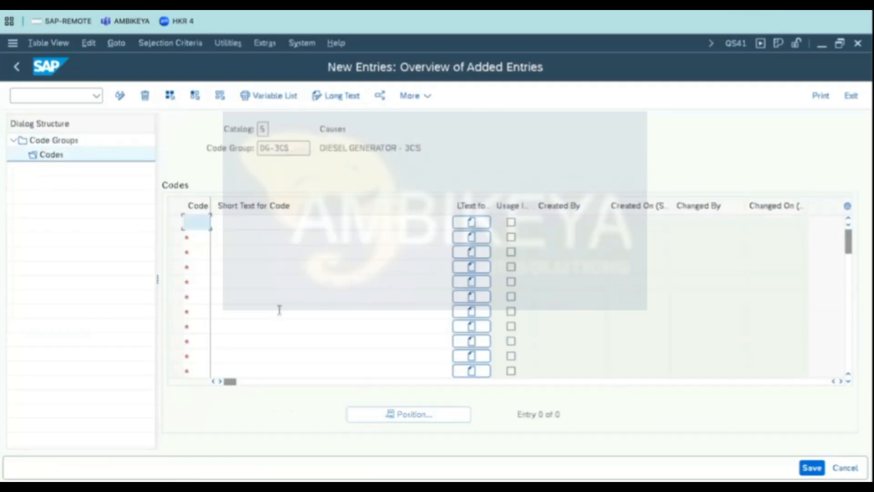
- Copy cause codes 10 to 110 with their texts from the spreadsheet, paste them into the DG-3CS codes table and save
key(super+Tab)
drag(453, 253, 540, 369)
key(ctrl+c)
key(super+Tab)
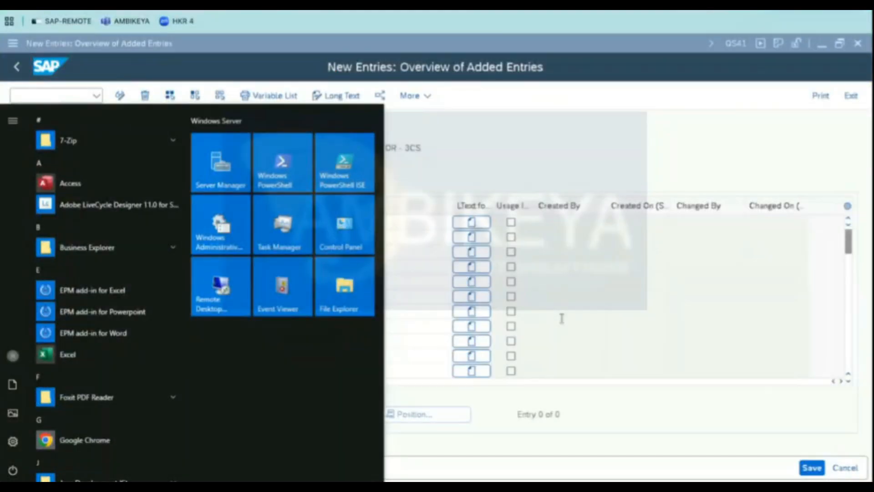
click(517, 150)
click(205, 228)
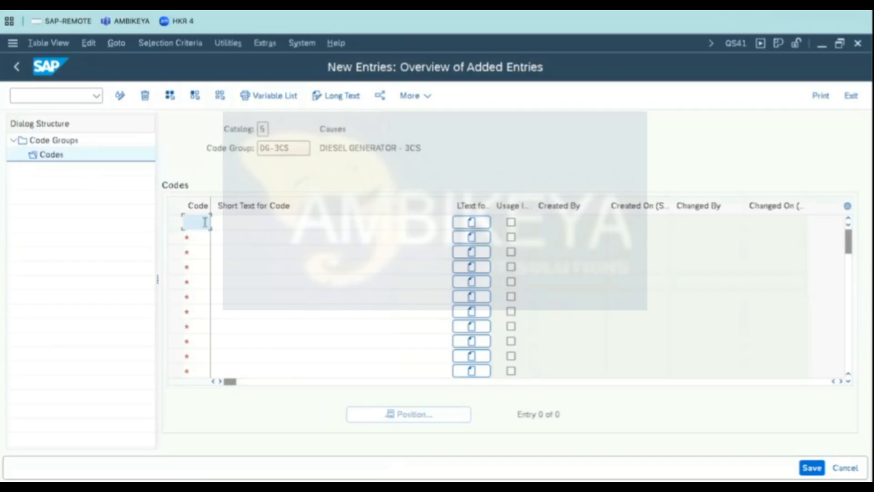
key(ctrl+v)
click(812, 468)
click(314, 309)
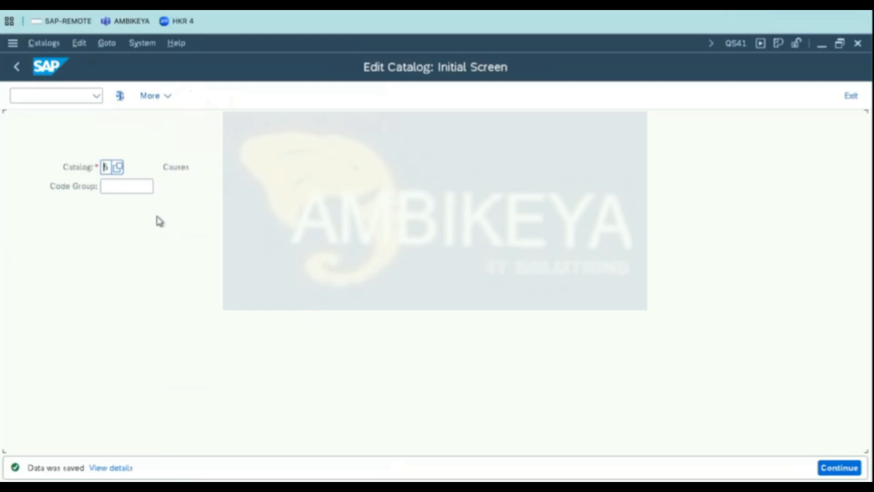
- Check the Task column in the spreadsheet, then select catalog 2 (Tasks) and start new code group entries
key(super+Tab)
click(705, 230)
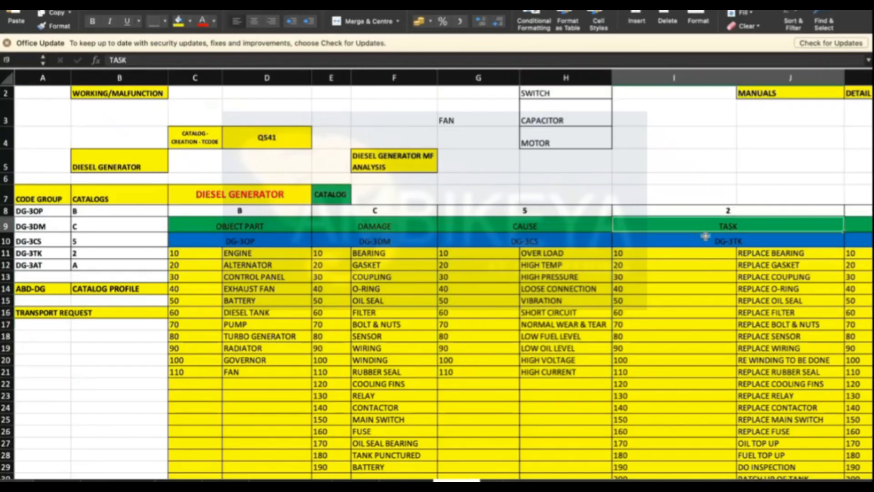
key(Right)
click(637, 241)
key(super+Tab)
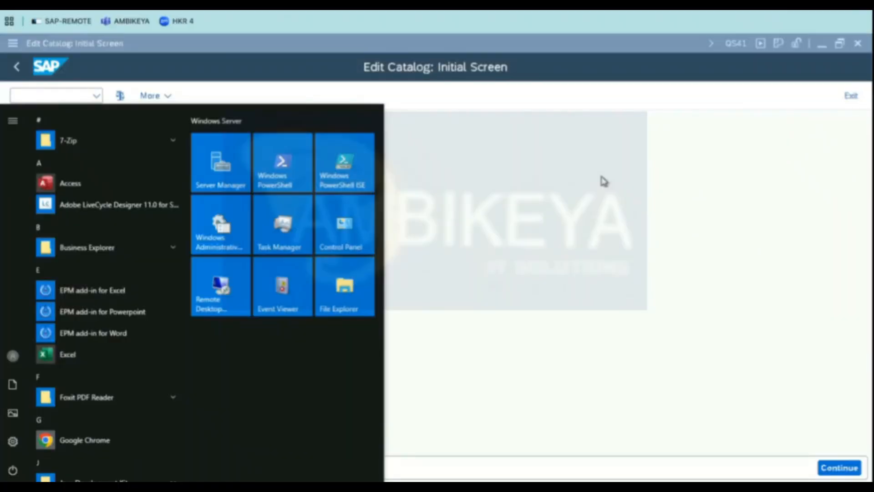
click(604, 182)
click(118, 168)
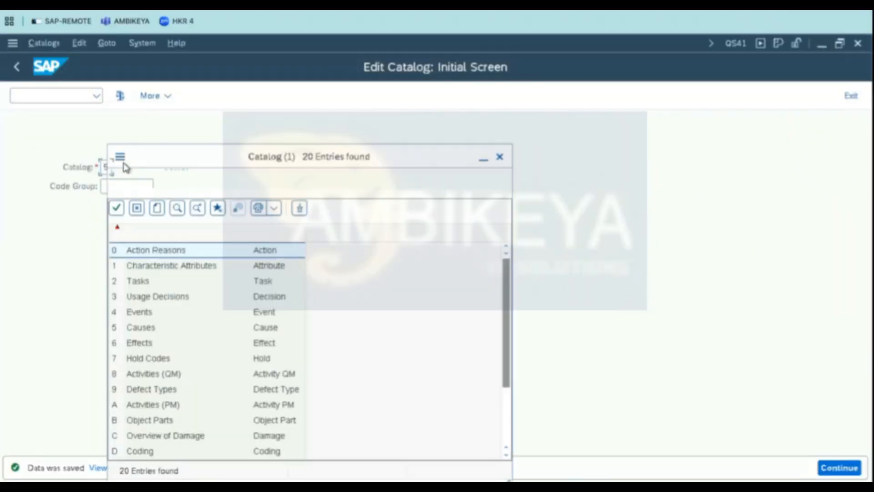
click(139, 256)
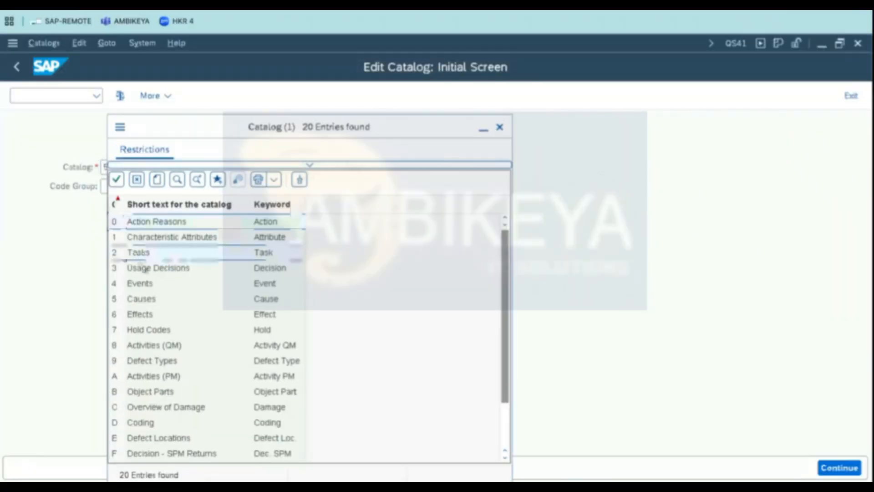
double_click(141, 258)
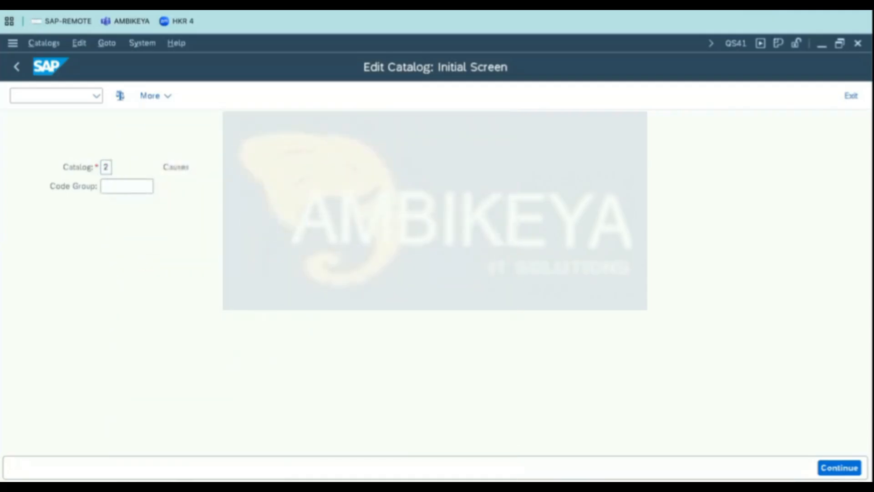
key(Return)
key(F5)
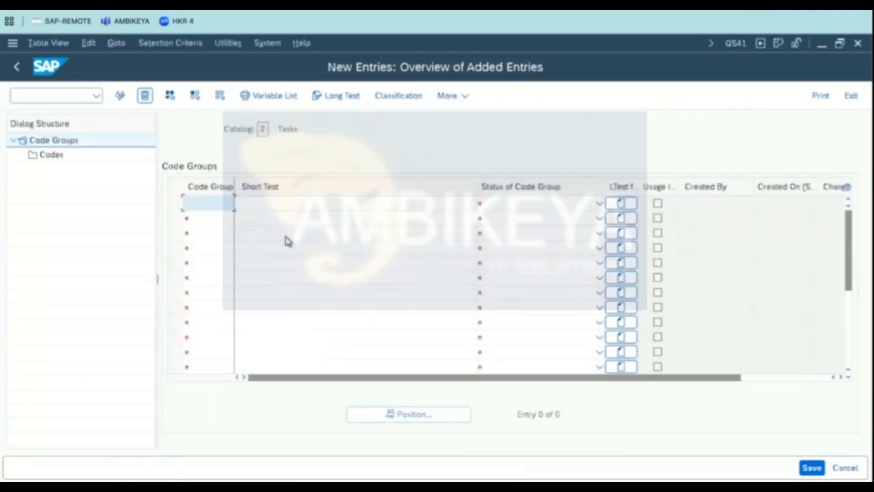
- Enter code group DG-3TK in the first new row
click(218, 209)
click(221, 222)
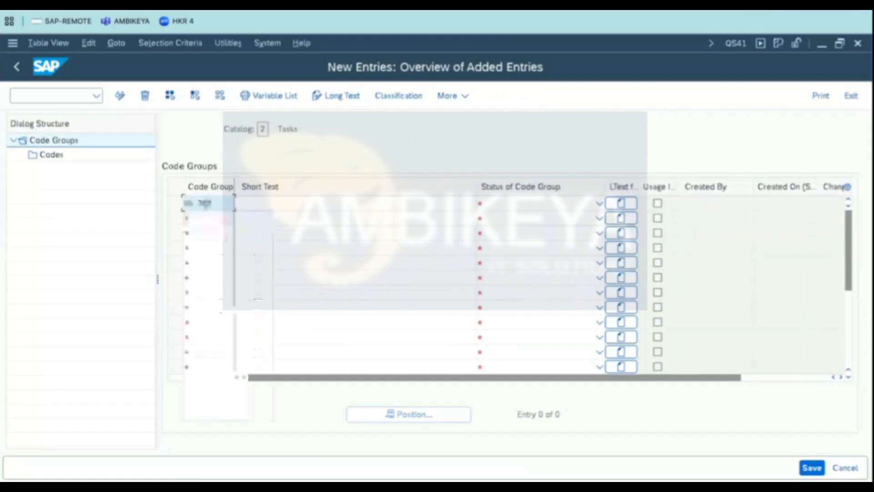
drag(203, 203, 218, 203)
text(TK)
key(Tab)
- Set the DG-3TK short text to DIESEL GENERATOR - 3TK and its status to Released
click(347, 221)
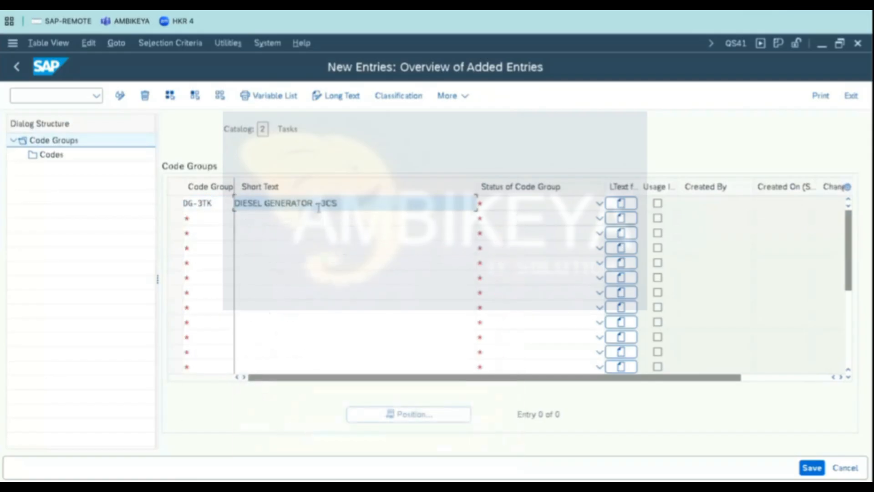
drag(326, 204, 382, 205)
text(TK)
click(519, 205)
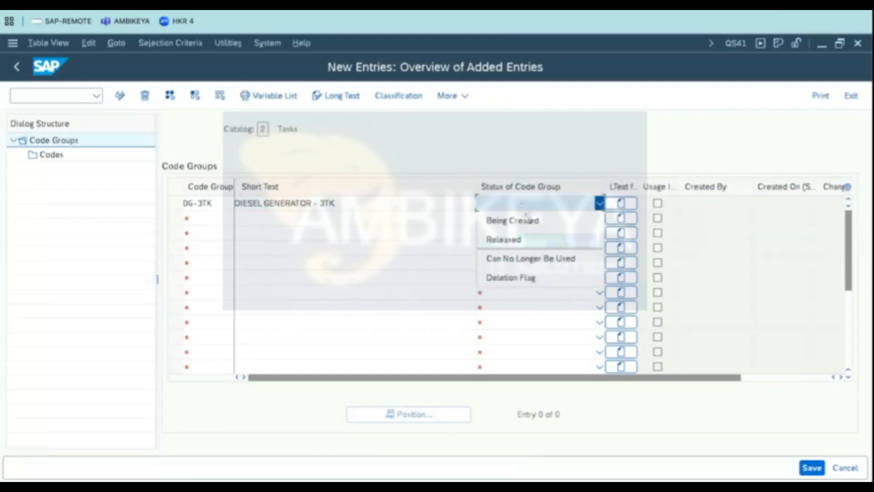
click(509, 244)
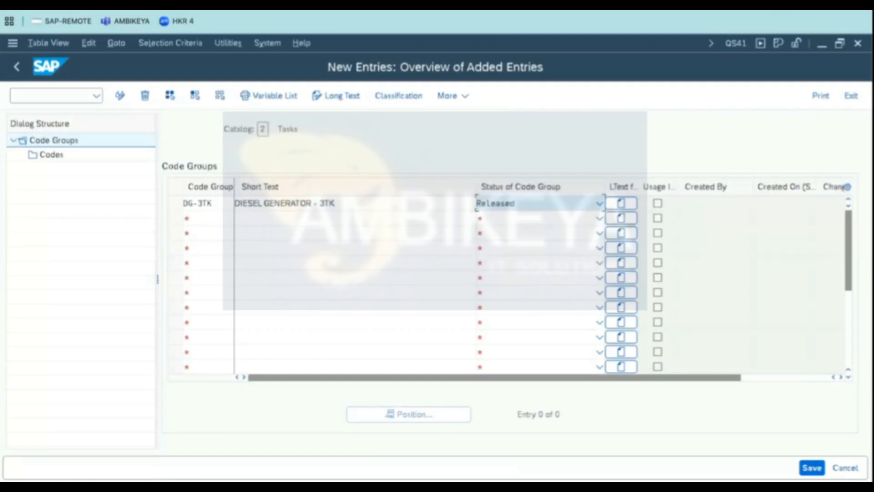
- Save the new DG-3TK code group to the customizing request
click(175, 203)
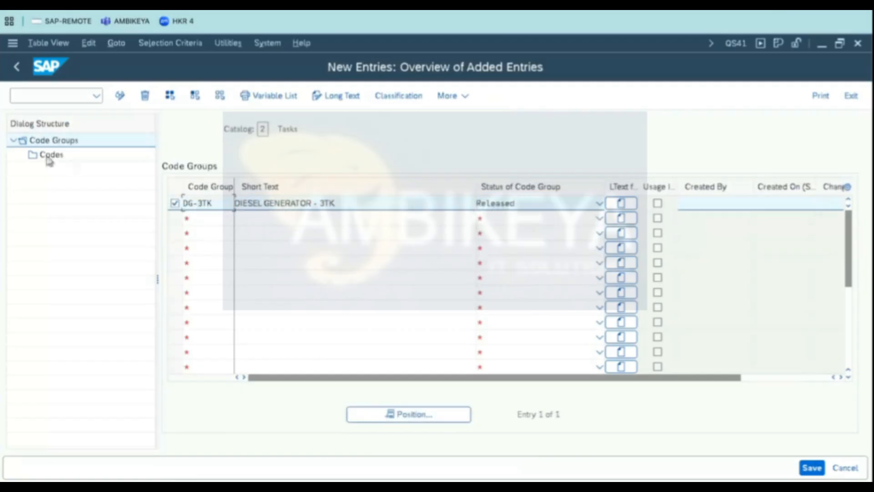
click(50, 155)
click(119, 94)
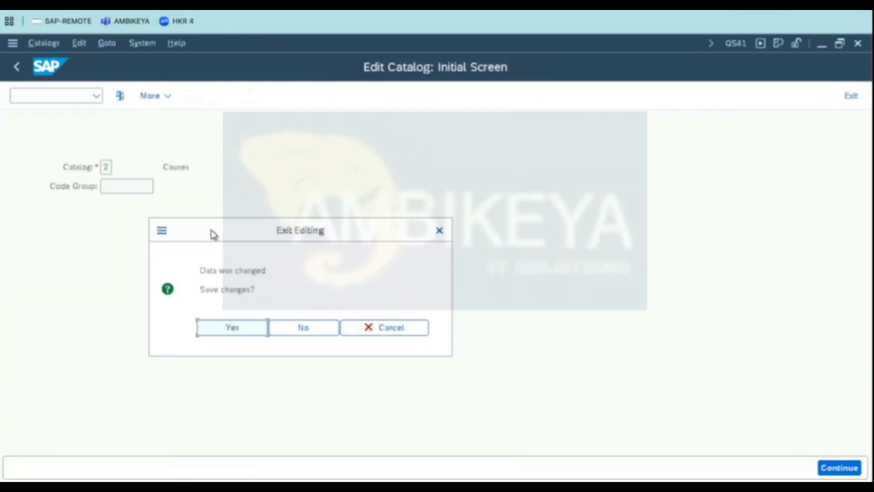
click(244, 331)
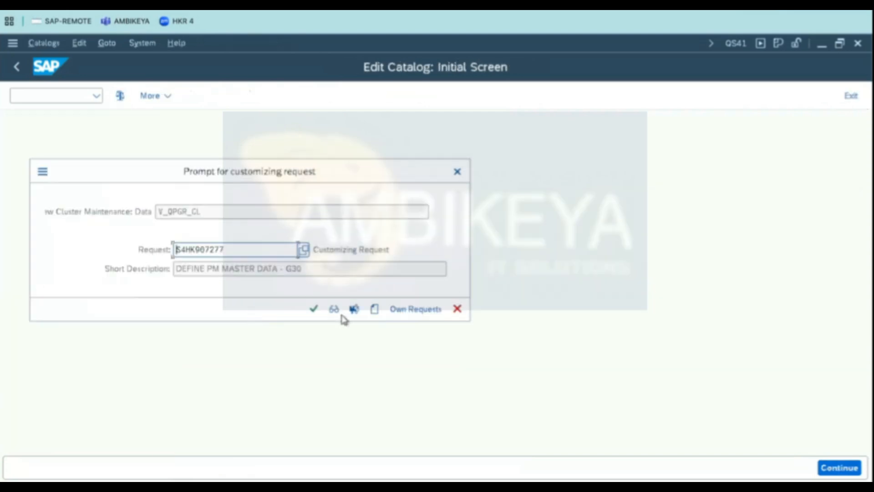
click(313, 309)
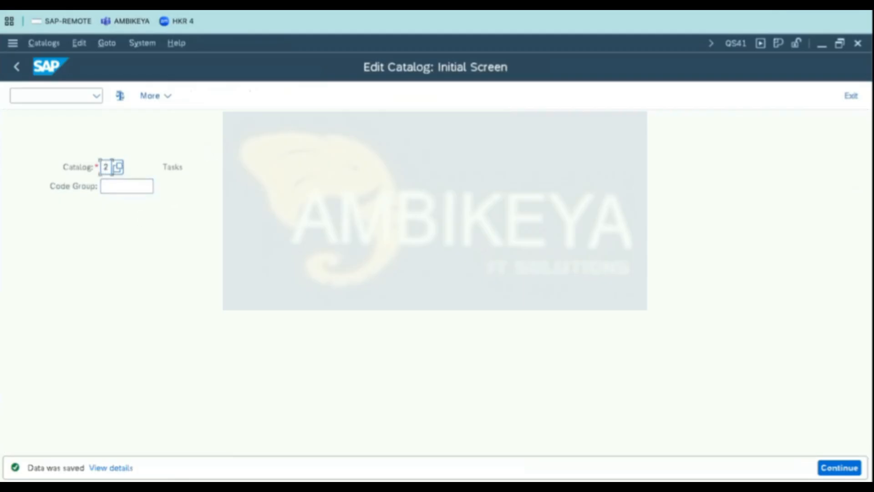
- Open the Codes of code group DG-3TK in the Tasks catalog and start new code entries
key(Return)
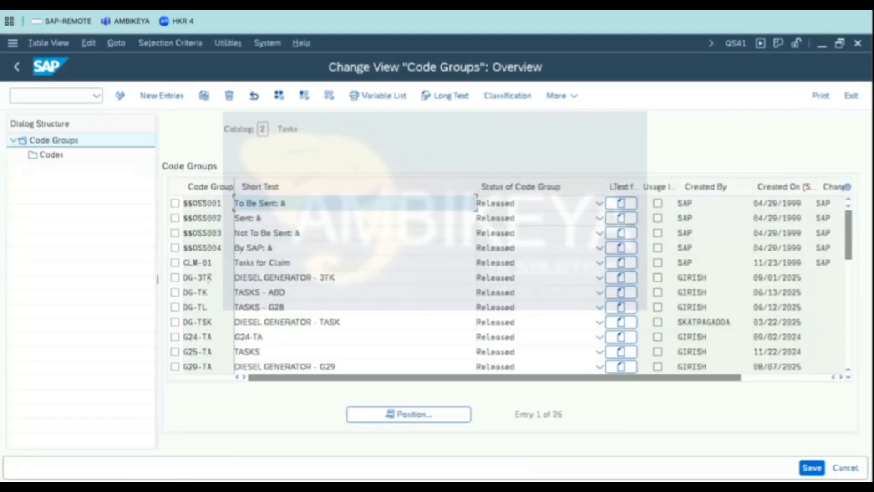
double_click(198, 277)
click(175, 277)
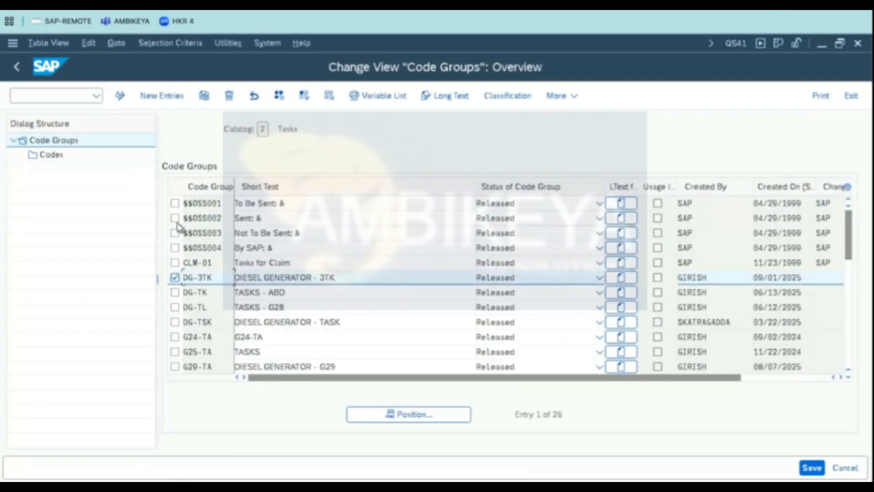
double_click(51, 155)
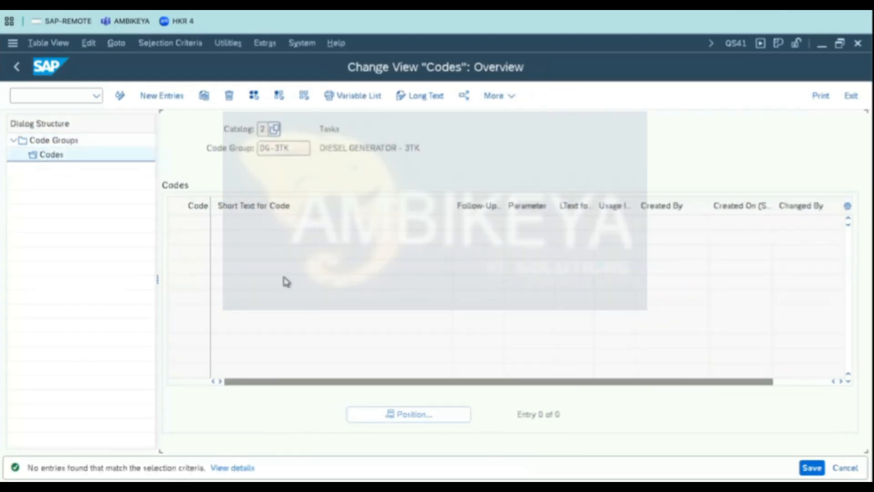
click(163, 100)
click(170, 101)
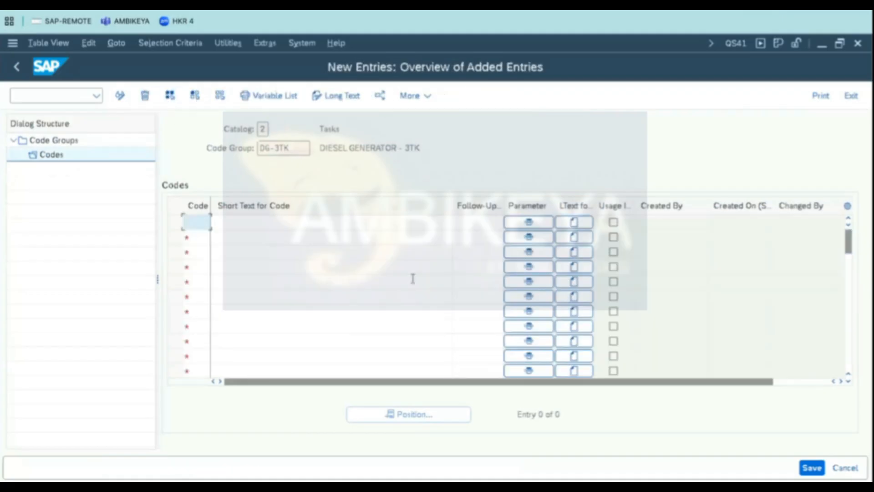
- Copy task codes 10 to 110 with their texts from the spreadsheet and paste them into the DG-3TK codes table
key(super+Tab)
drag(473, 253, 608, 368)
key(ctrl+c)
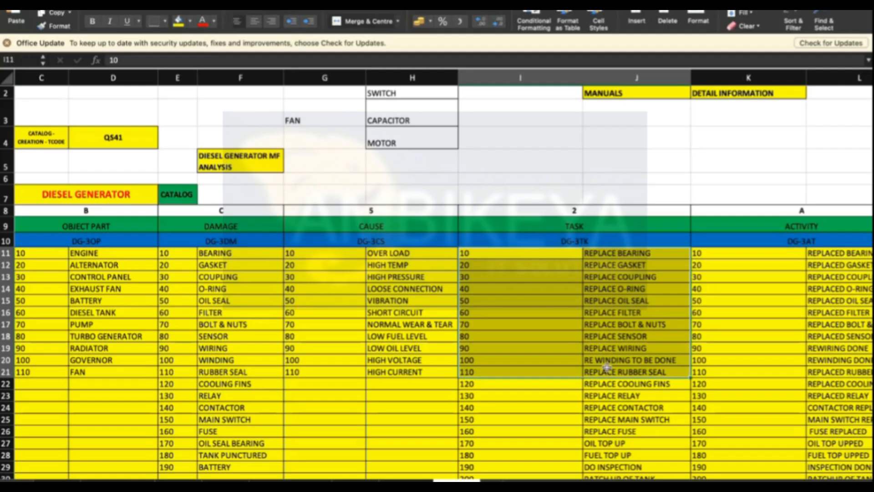
key(super+Tab)
key(Escape)
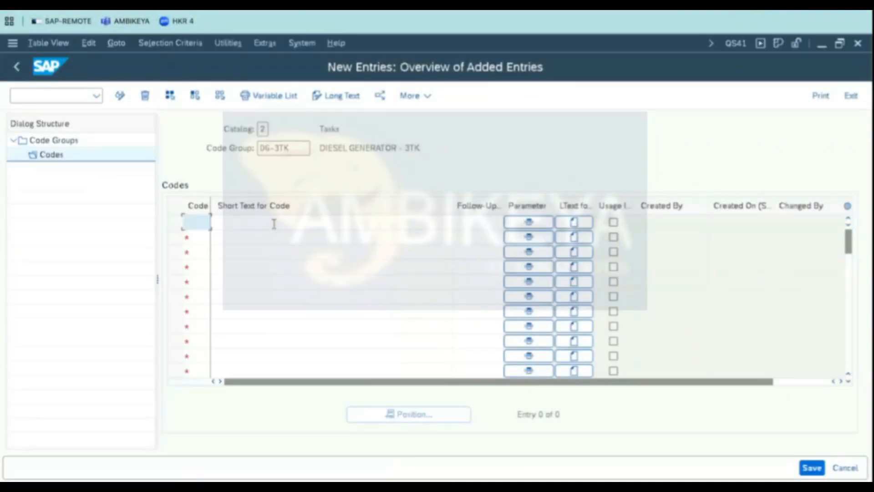
key(ctrl+v)
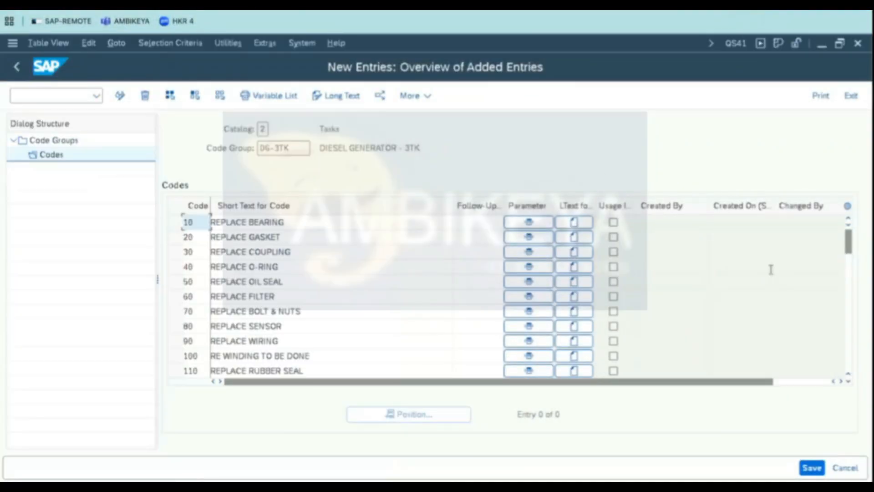
click(849, 381)
- Copy the next block of task codes starting at 120 from the spreadsheet and paste it after code 110
key(super+Tab)
scroll(504, 373, up, 1)
scroll(505, 372, down, 5)
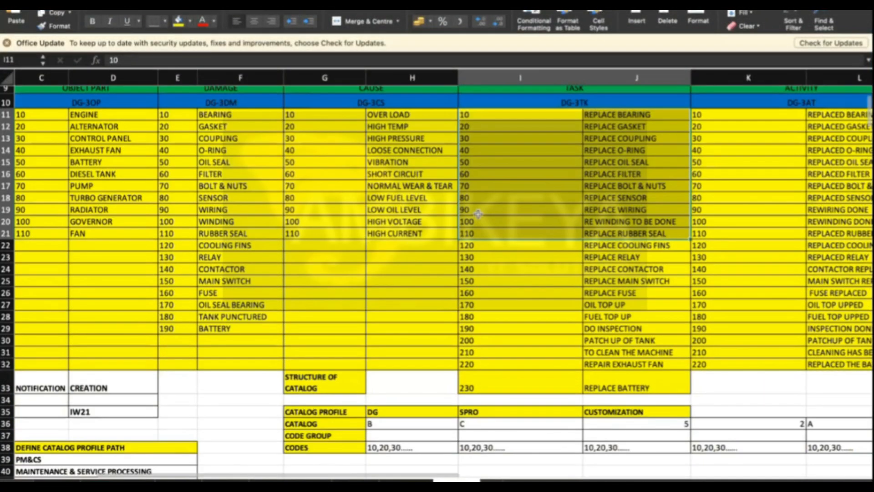
drag(476, 243, 639, 387)
key(ctrl+c)
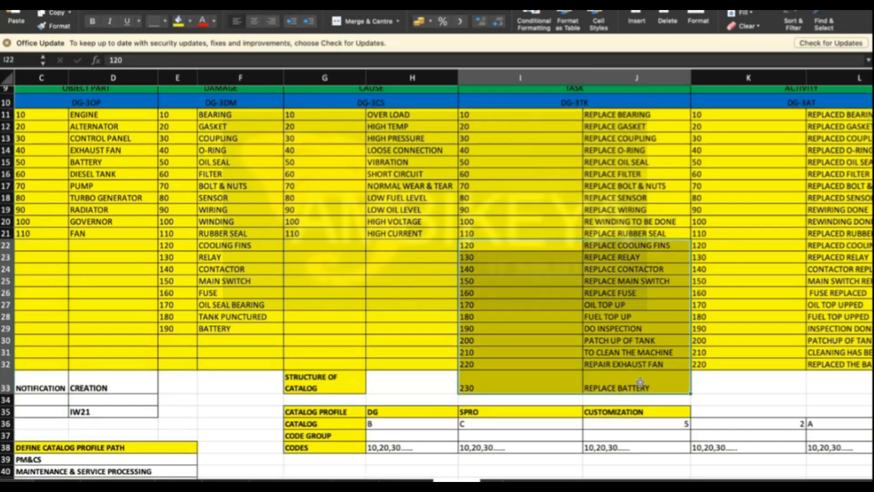
key(super+Tab)
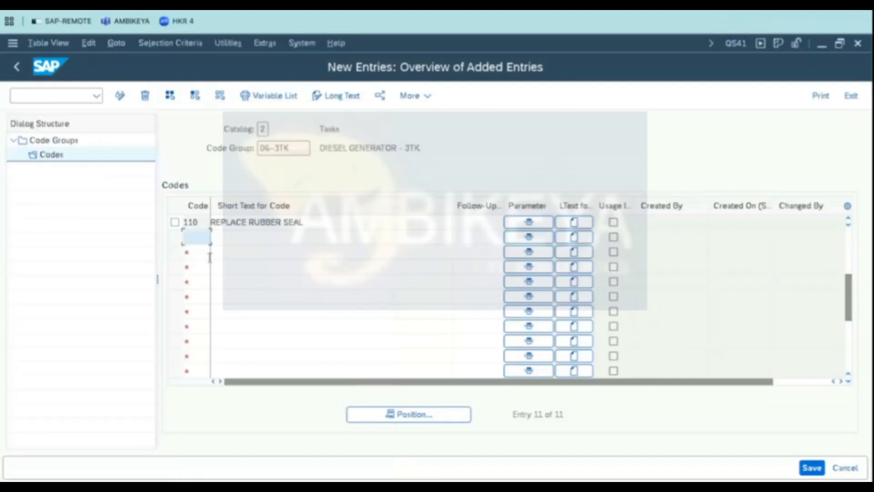
key(ctrl+v)
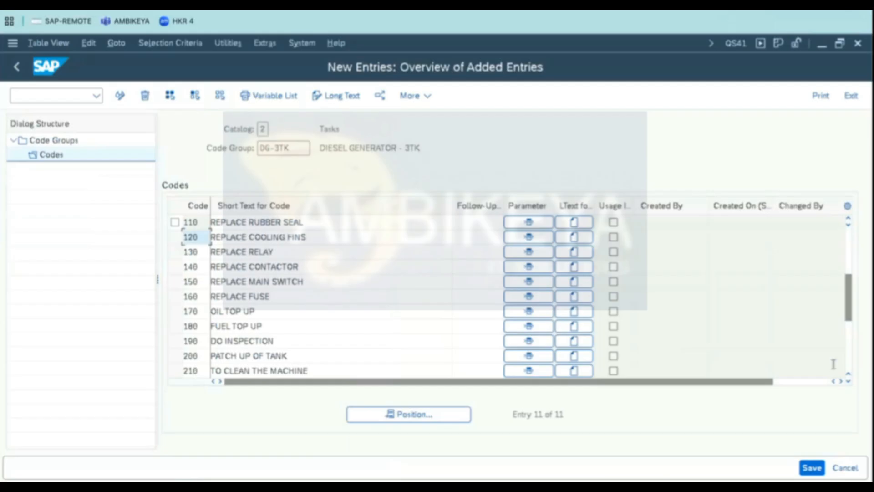
click(849, 381)
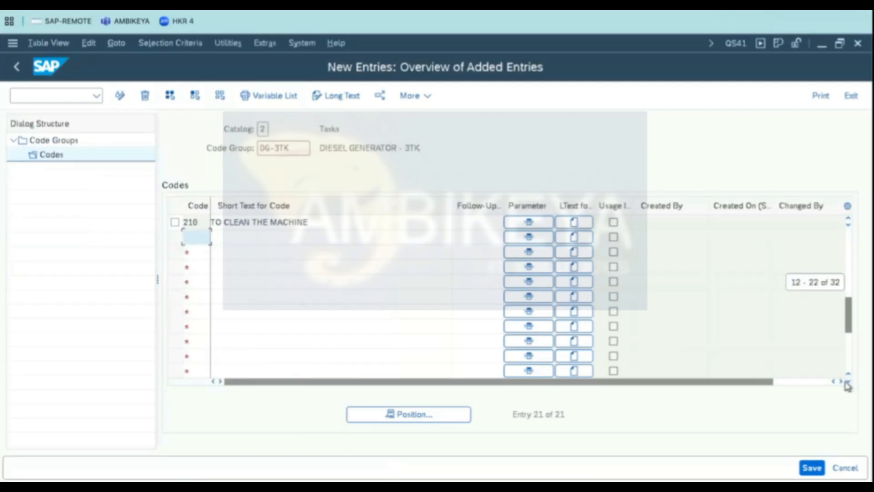
- Copy task codes 220 and 230 with their texts, paste them after code 210, and save the DG-3TK codes
key(super+Tab)
click(483, 363)
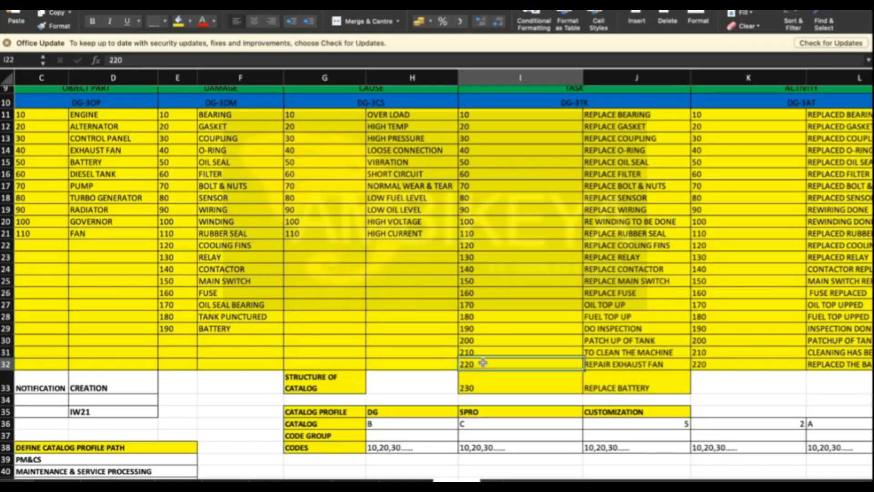
drag(483, 363, 626, 389)
key(ctrl+c)
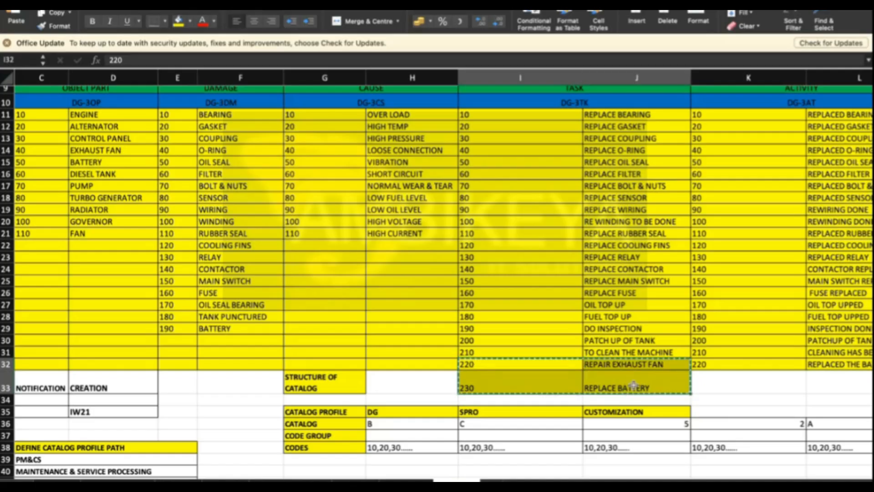
key(super+Tab)
key(ctrl+v)
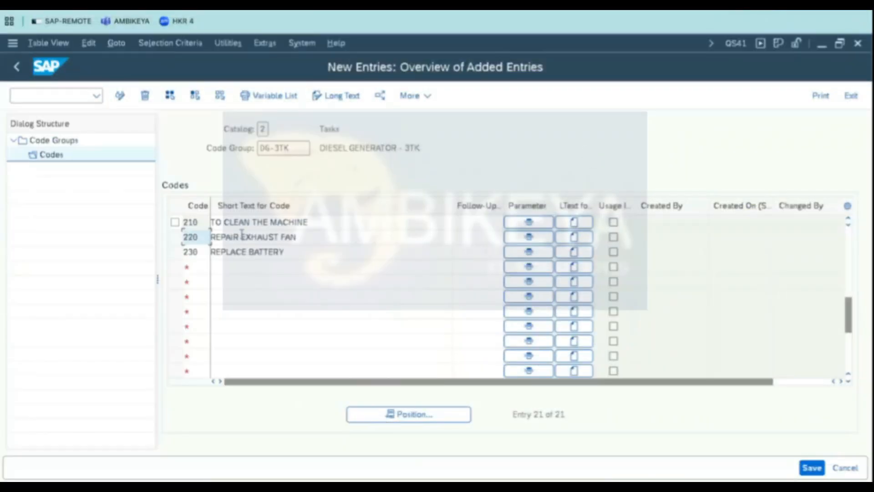
click(812, 468)
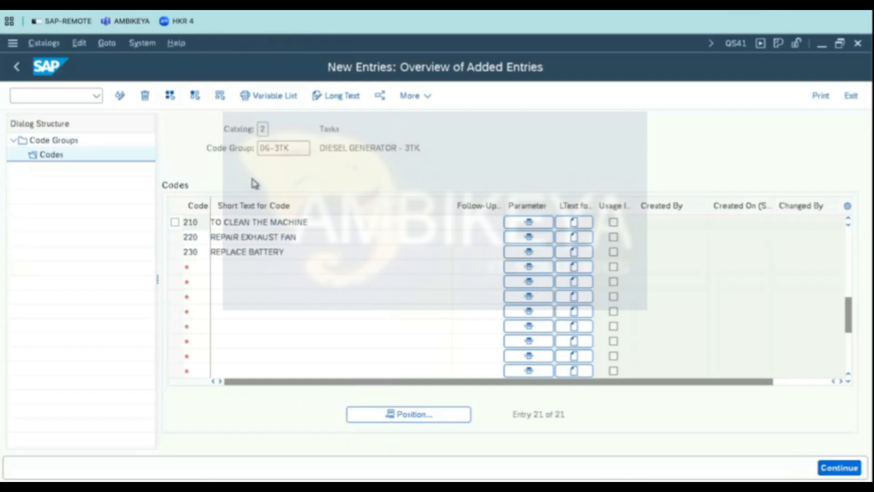
click(313, 309)
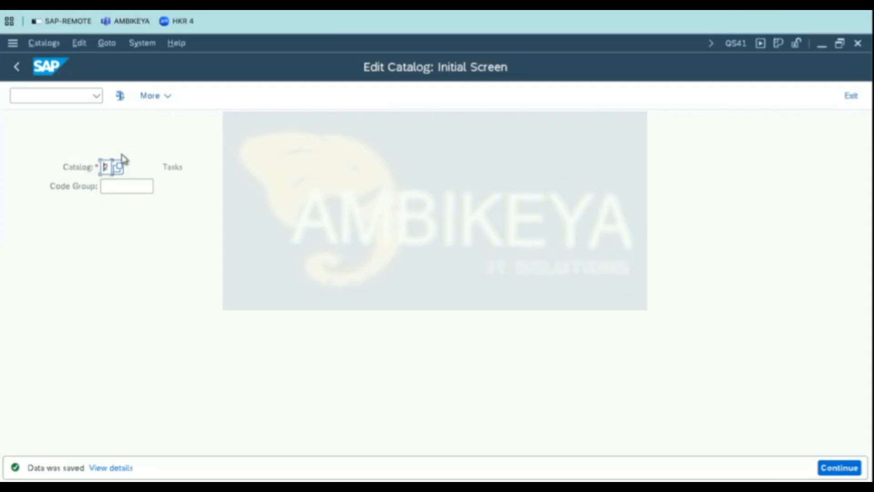
- Switch to catalog A (Activities (PM)) and create a new code group DG-3AT
click(117, 166)
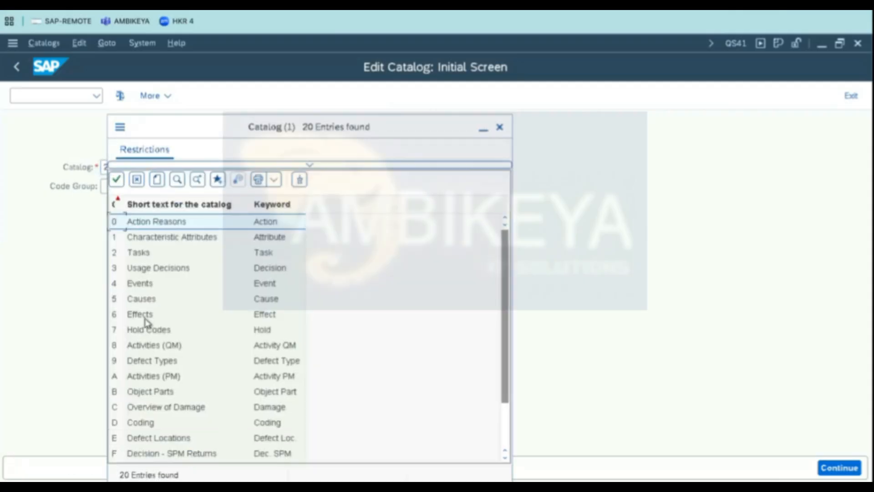
click(150, 378)
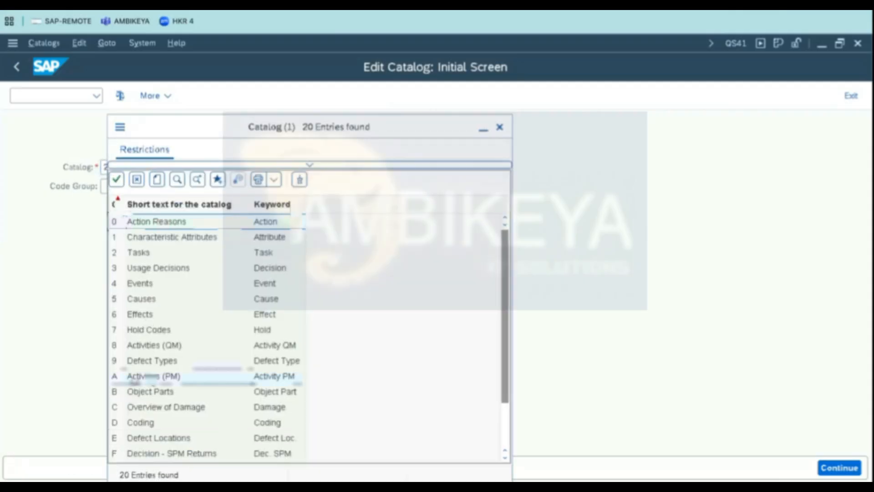
double_click(162, 375)
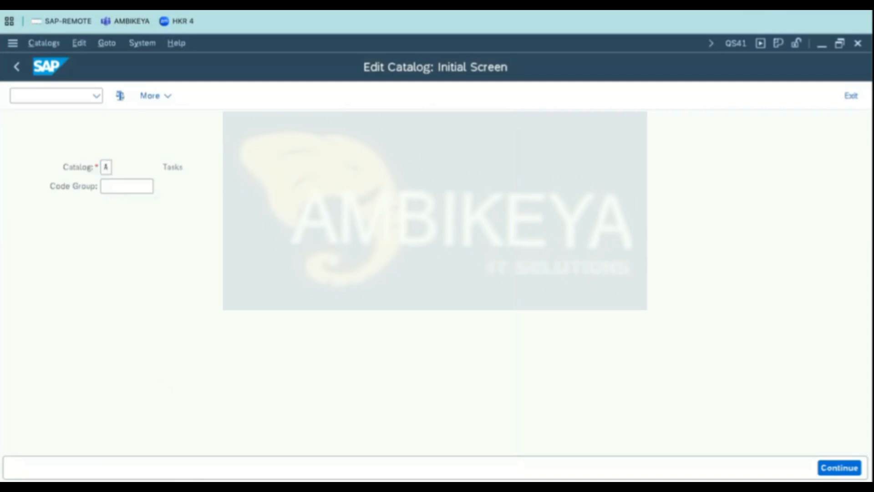
key(Return)
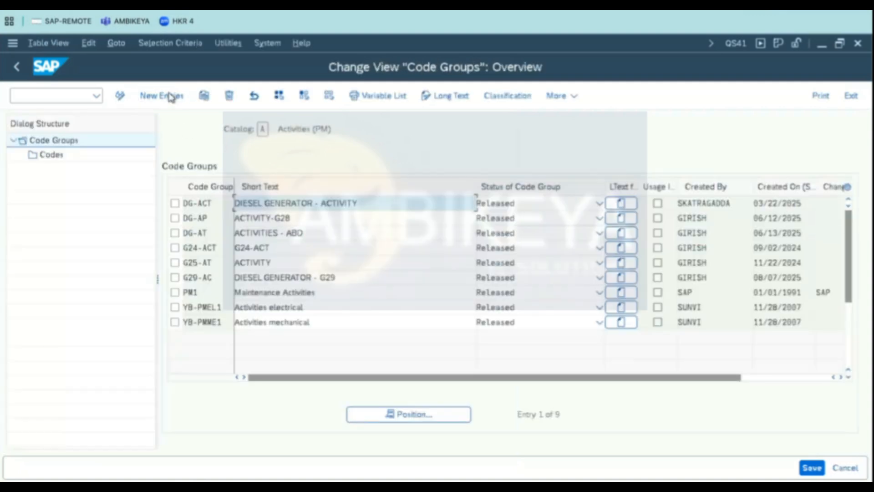
click(171, 96)
click(209, 203)
click(218, 226)
drag(203, 203, 214, 204)
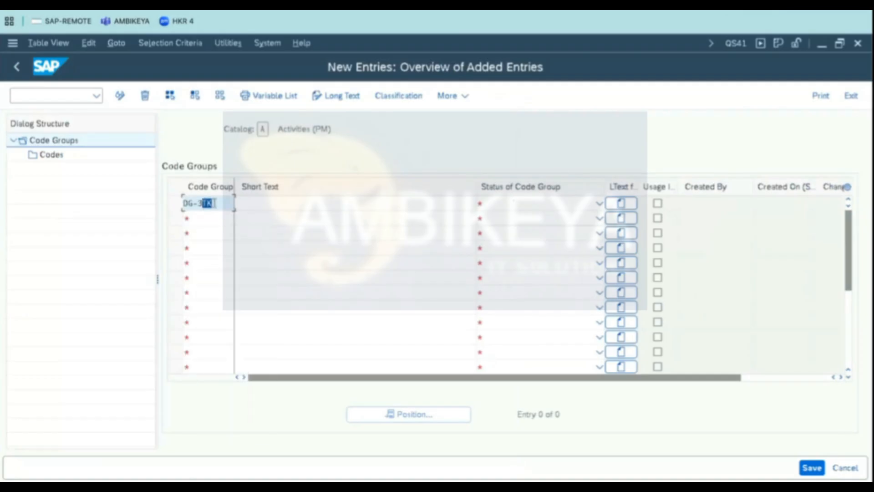
text(AT)
click(328, 205)
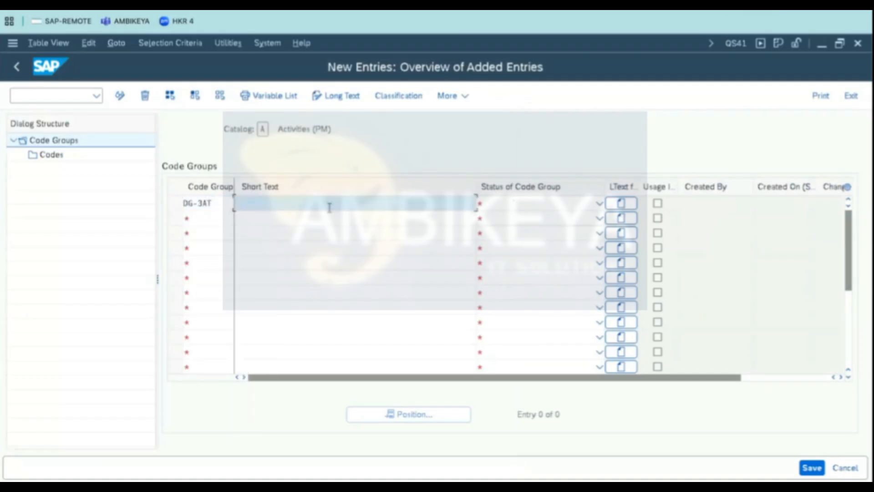
- Set the DG-3AT short text to DIESEL GENERATOR - 3AT and its status to Released
click(330, 219)
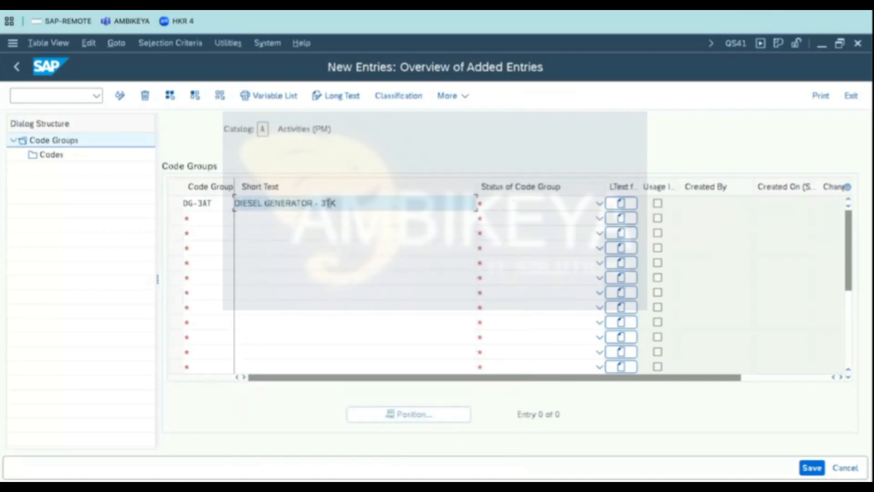
drag(338, 204, 326, 204)
text(AT)
key(Tab)
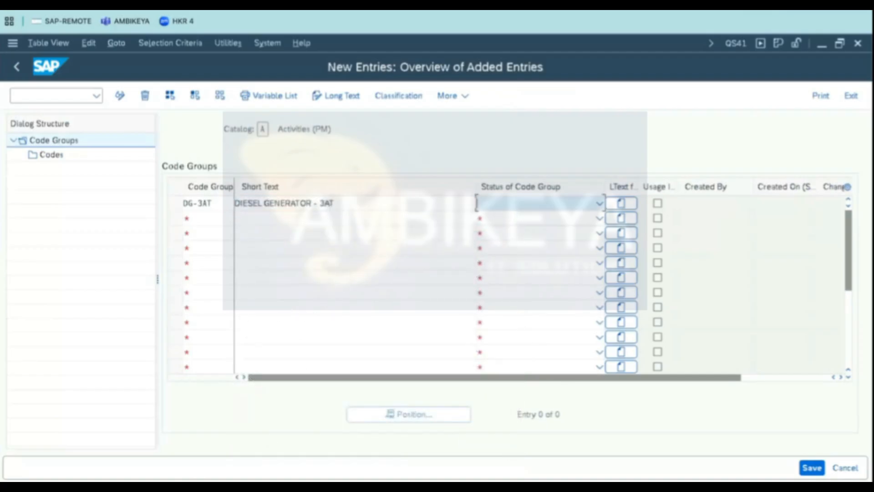
key(Return)
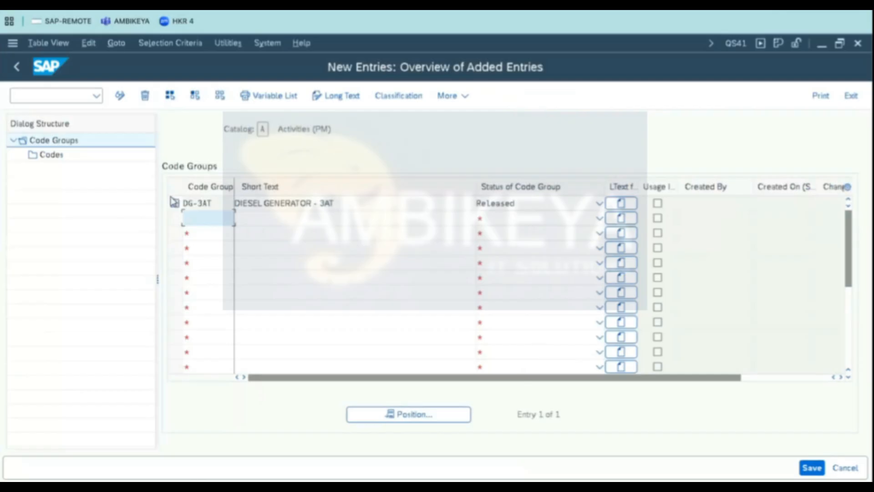
- Open the Codes level of code group DG-3AT and copy activity codes 10 to 110 with their texts from the spreadsheet
click(174, 203)
double_click(49, 157)
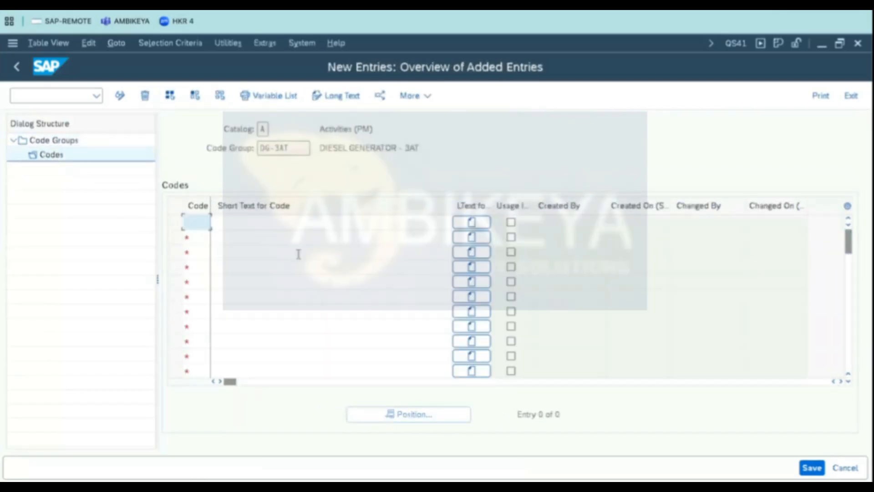
key(super+Tab)
drag(732, 264, 866, 387)
key(super+c)
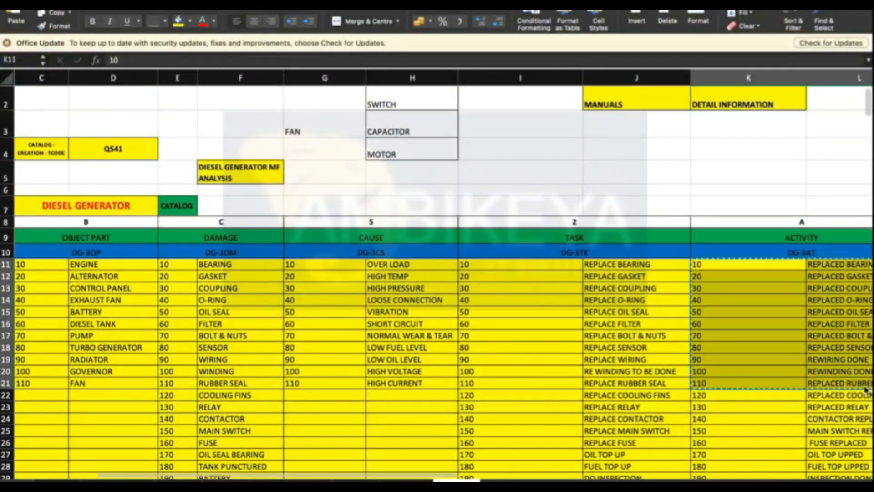
- Paste activity codes 10 to 110 with their texts into the DG-3AT codes table
key(super+Tab)
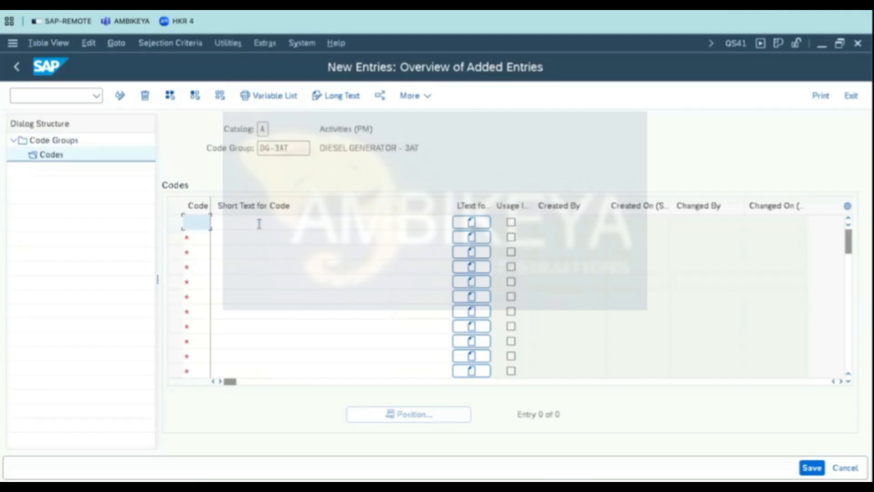
key(super+Tab)
drag(727, 394, 835, 460)
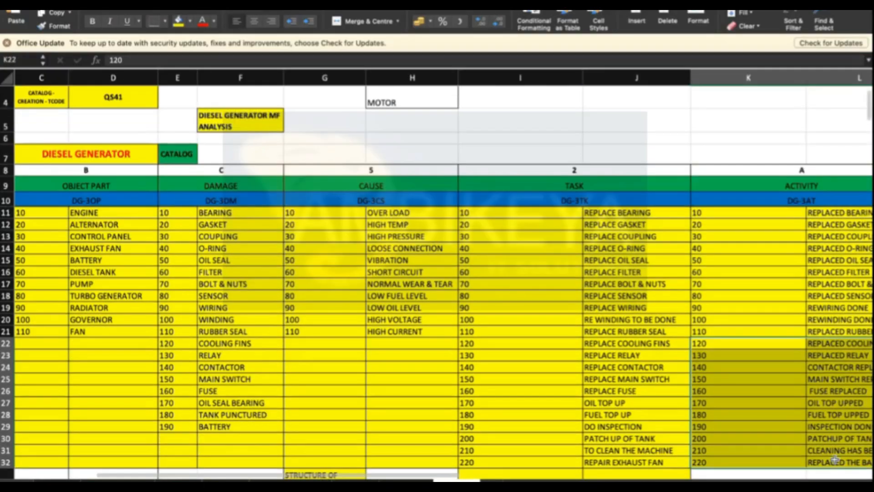
key(super+Tab)
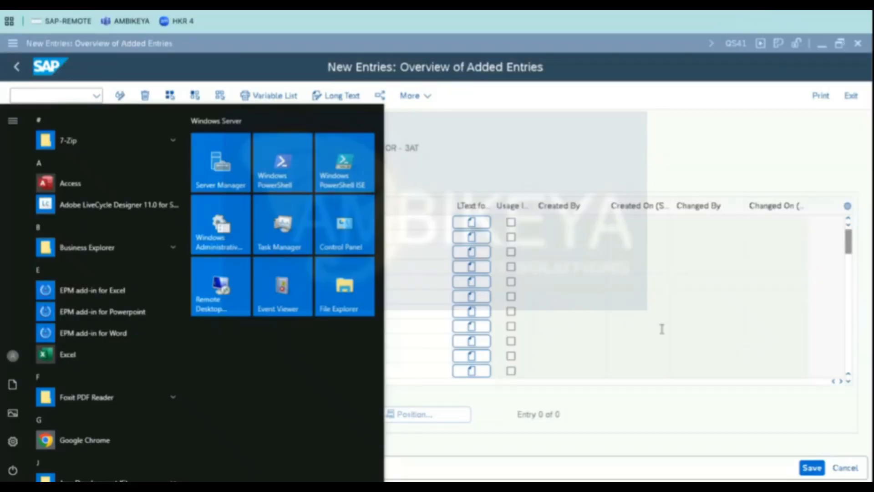
click(661, 329)
- Scroll to the empty rows after code 110 and try to paste the next block of activity codes
click(850, 382)
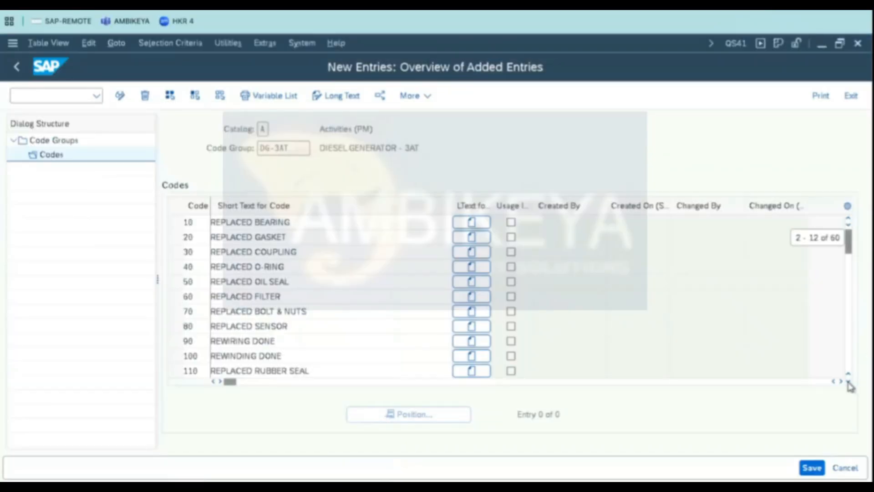
click(849, 382)
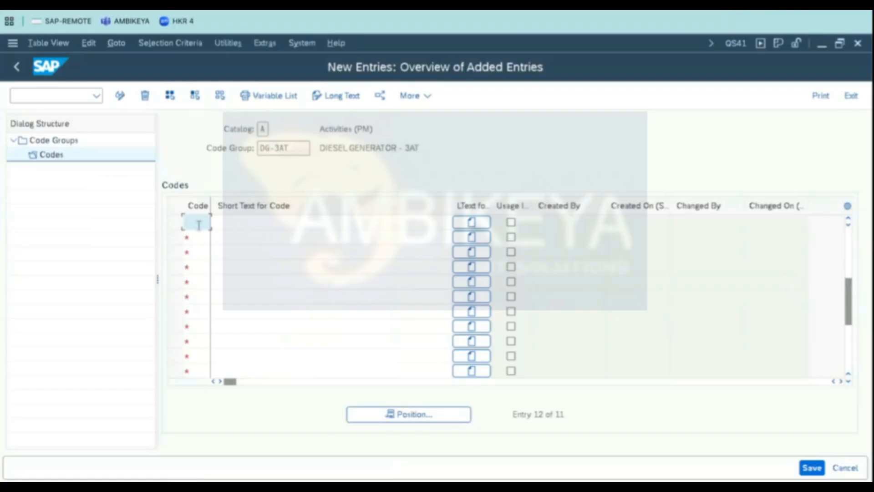
key(ctrl+v)
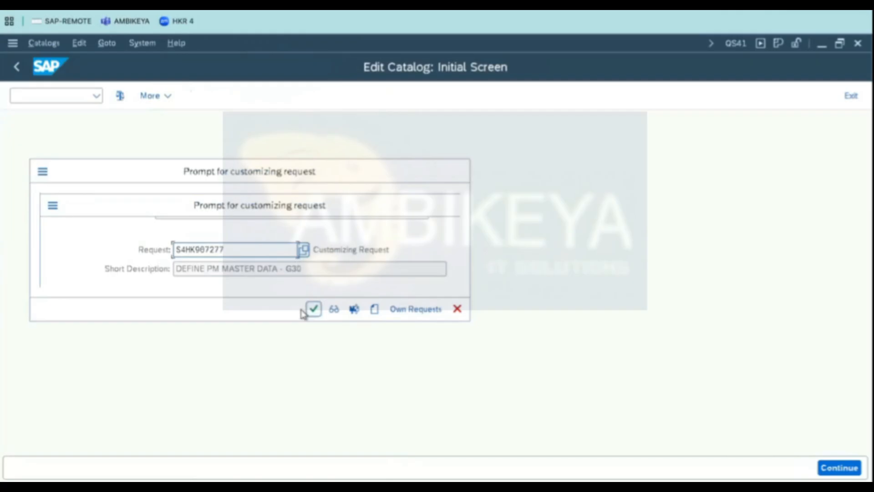
click(313, 310)
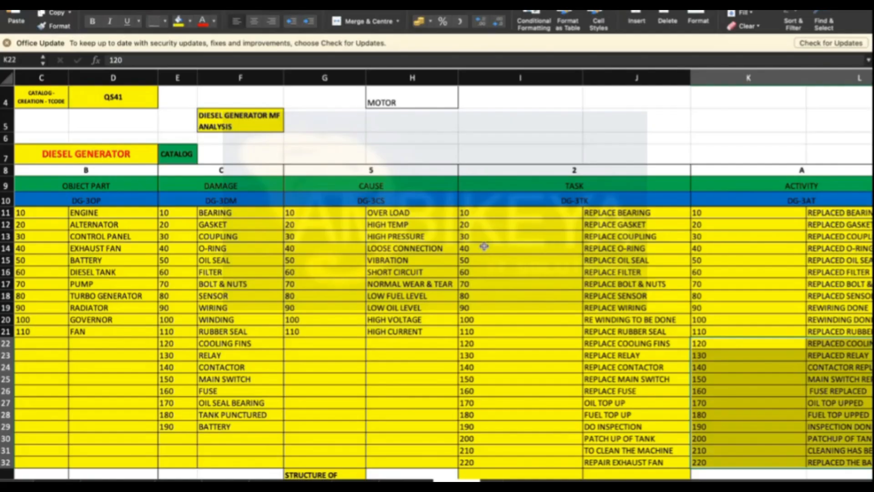
- Review the spreadsheet's list of code groups and the catalog letter assigned to each group
click(780, 186)
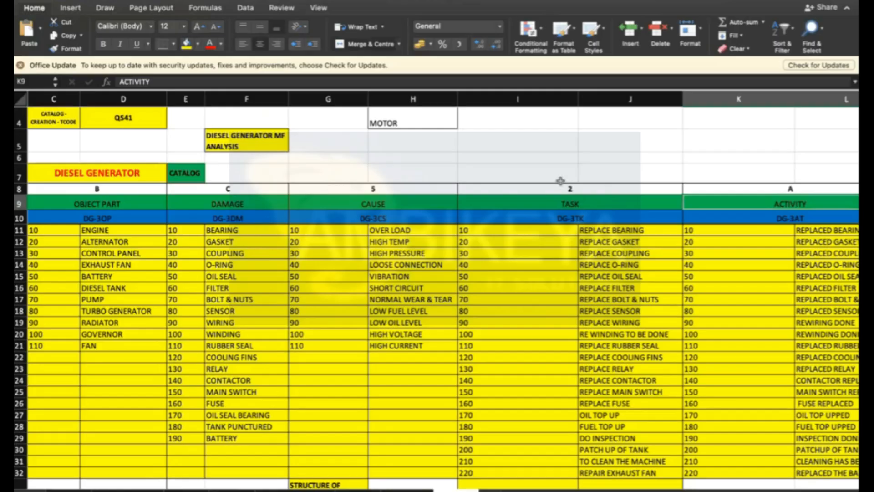
scroll(808, 269, right, 2)
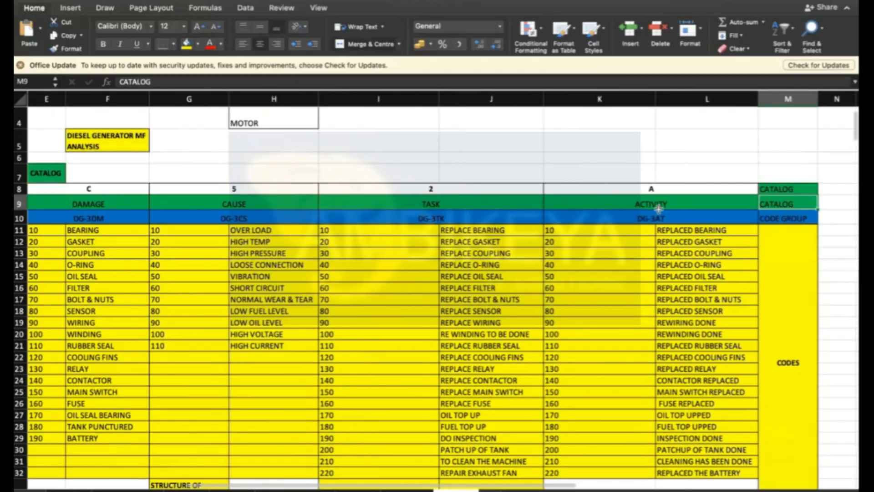
key(Left)
key(Left)
key(Left)
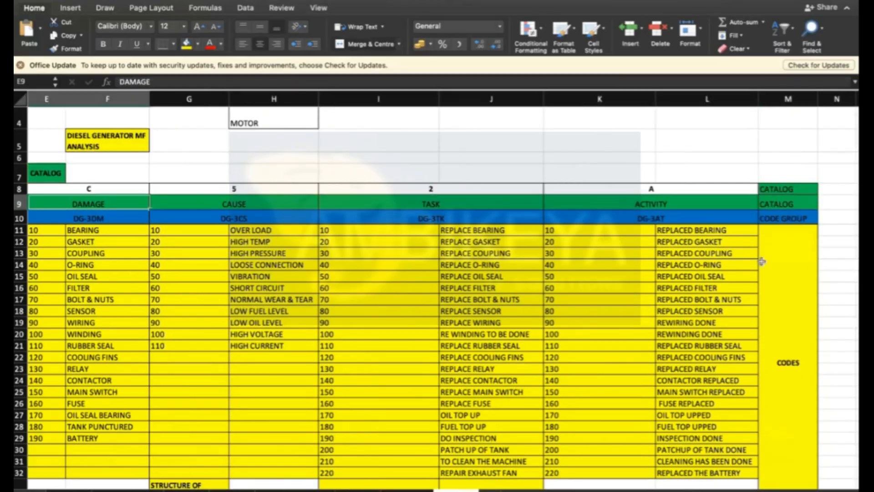
key(Left)
key(Left)
key(Left)
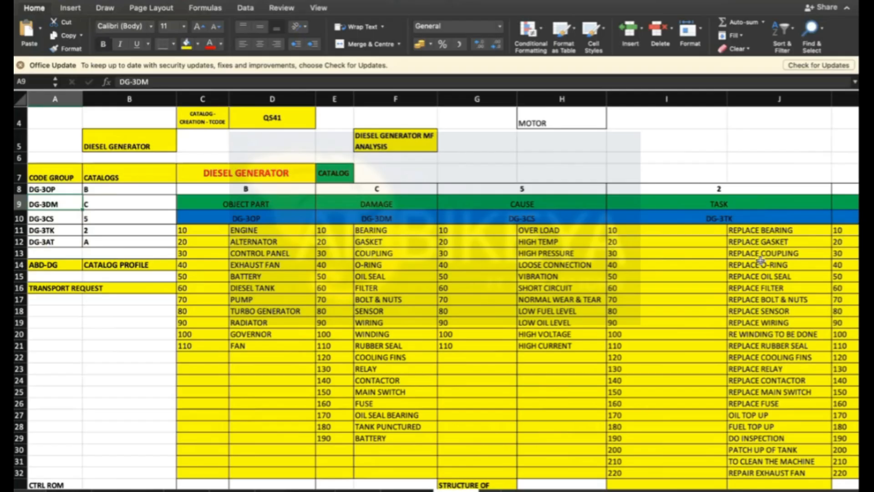
click(248, 190)
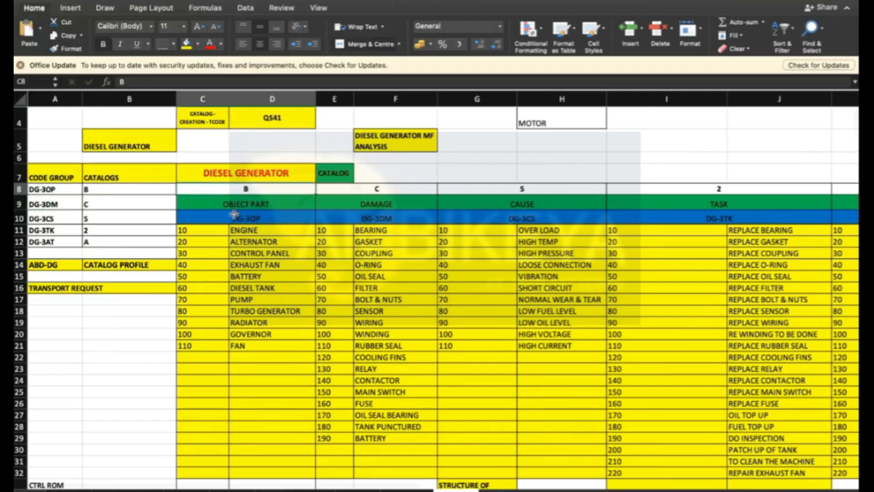
drag(187, 230, 243, 347)
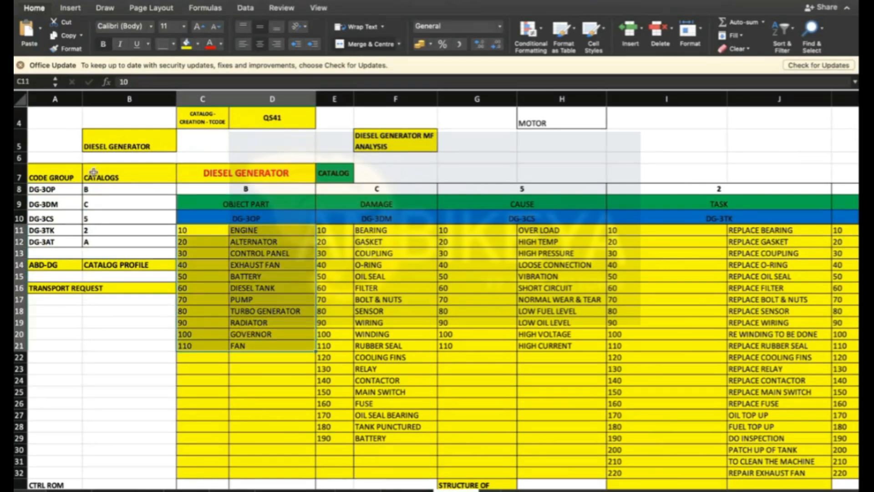
click(95, 189)
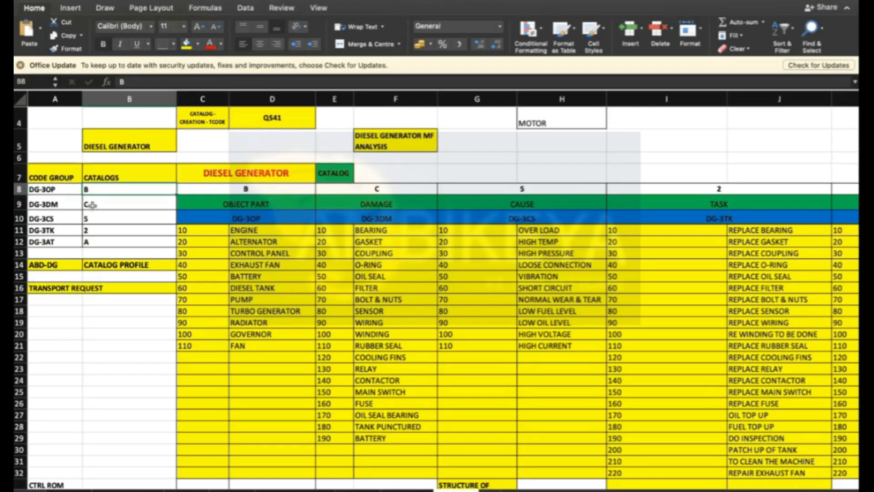
drag(95, 188, 91, 241)
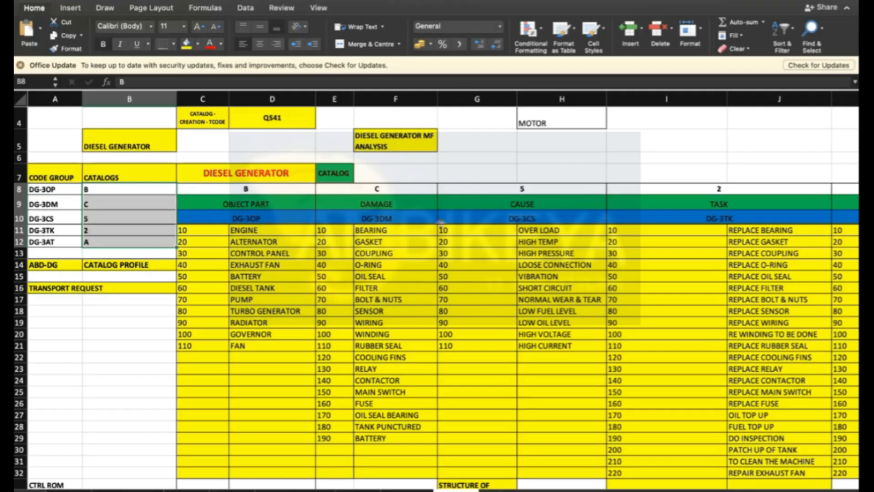
- Go through the catalog letters B, C, 5, 2 and A next to each code group in the spreadsheet
click(99, 187)
click(98, 203)
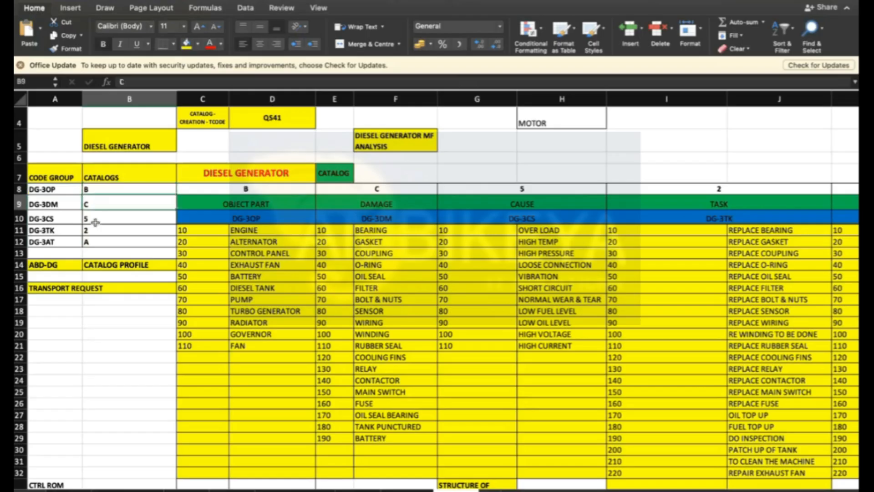
click(94, 222)
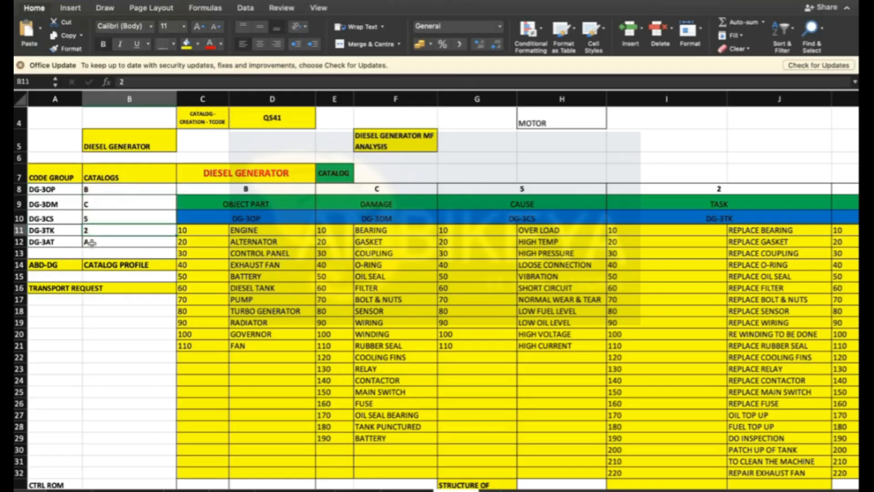
click(90, 241)
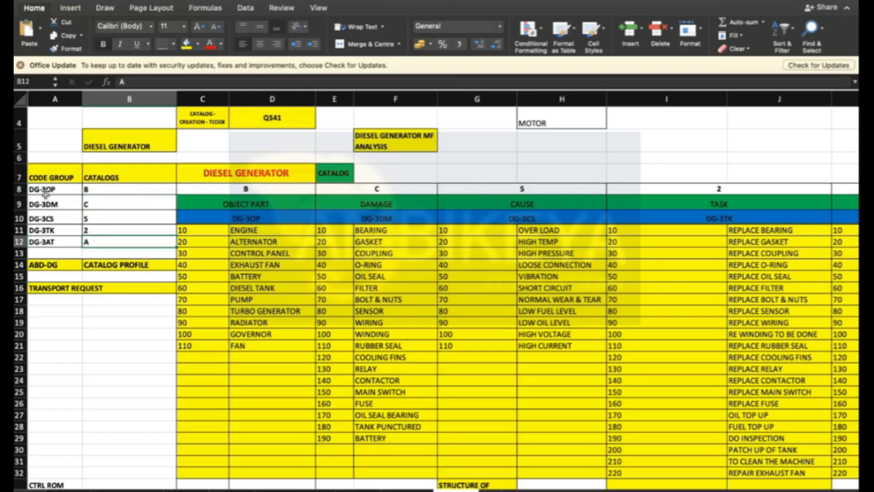
drag(97, 189, 100, 240)
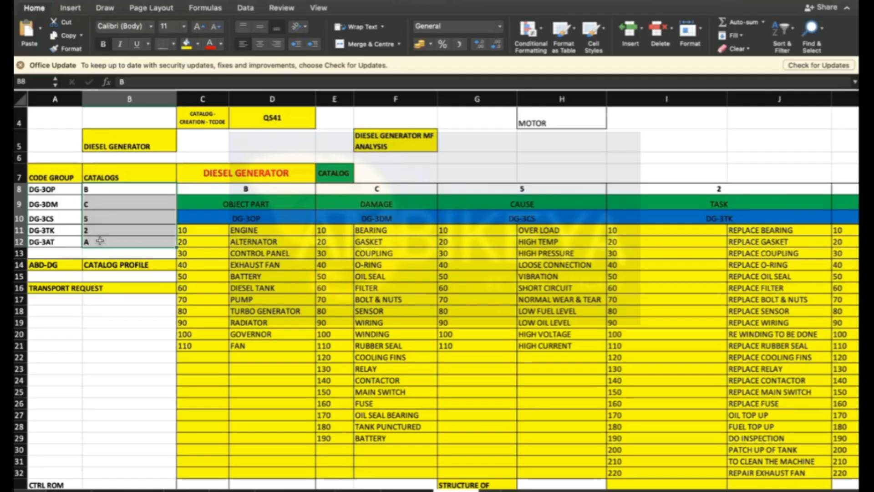
drag(90, 189, 89, 241)
scroll(83, 136, up, 1)
scroll(316, 308, down, 10)
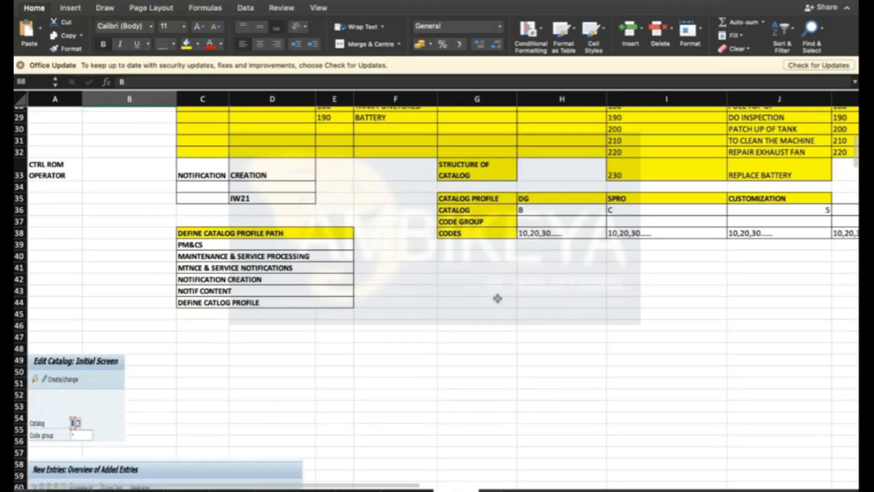
scroll(498, 299, up, 2)
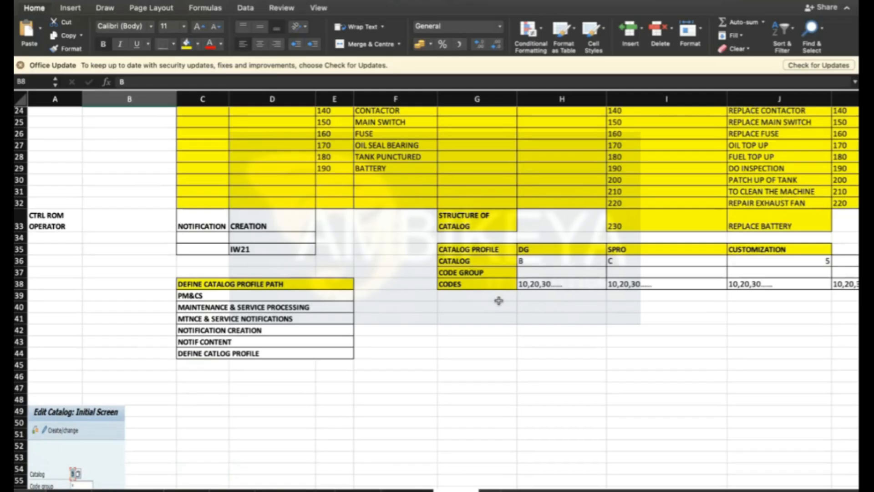
- Review the spreadsheet's catalog profile structure and the Define Catalog Profile customizing path
click(494, 351)
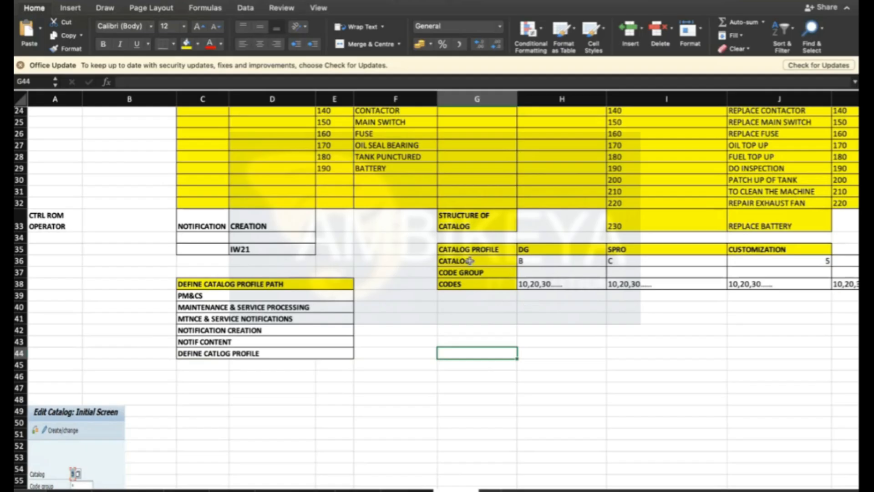
drag(470, 262, 470, 281)
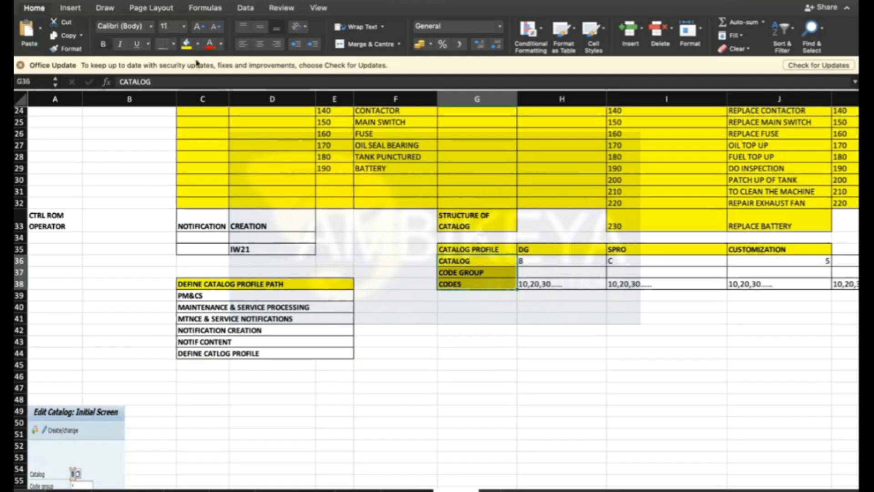
click(198, 45)
click(210, 175)
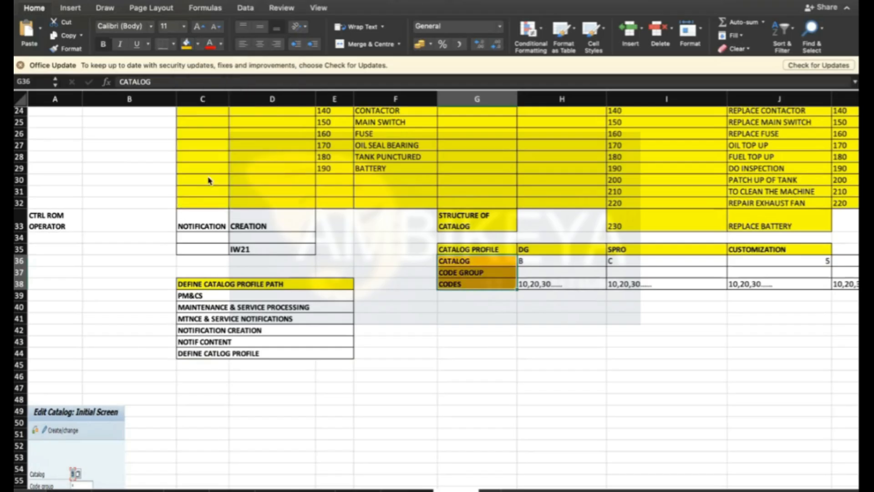
click(472, 273)
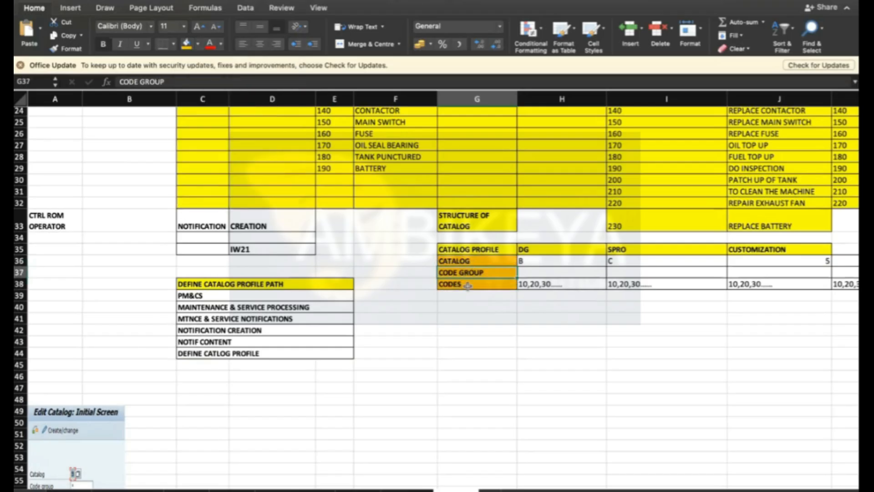
click(467, 285)
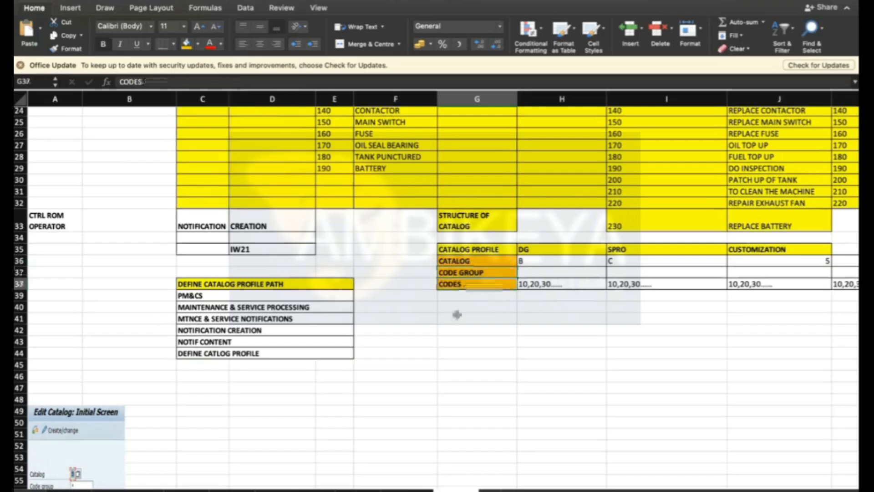
click(556, 262)
click(645, 260)
click(785, 268)
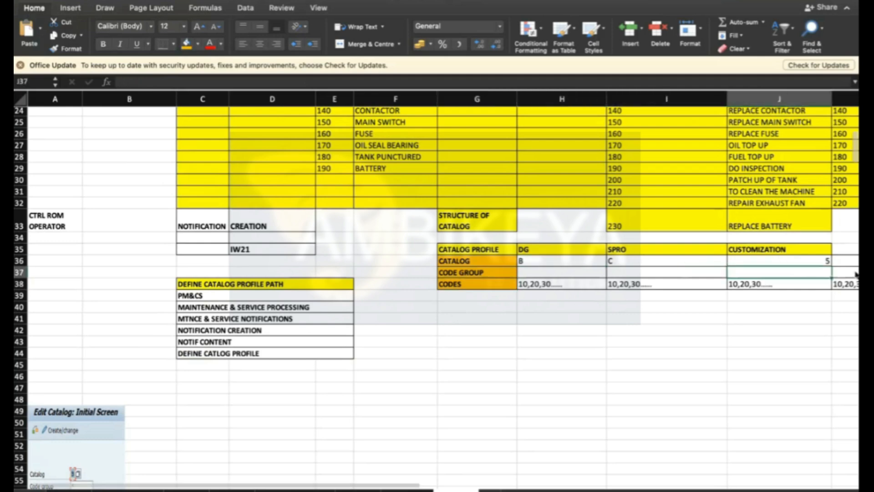
drag(474, 260, 474, 284)
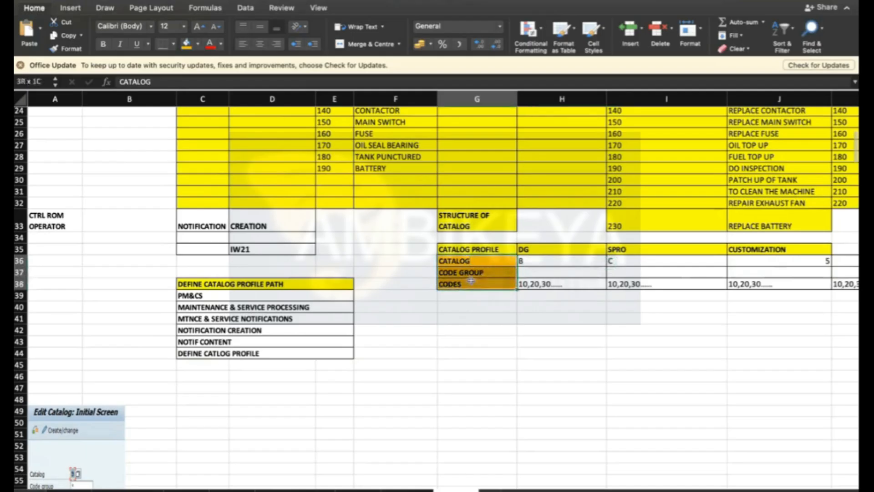
drag(545, 265, 815, 271)
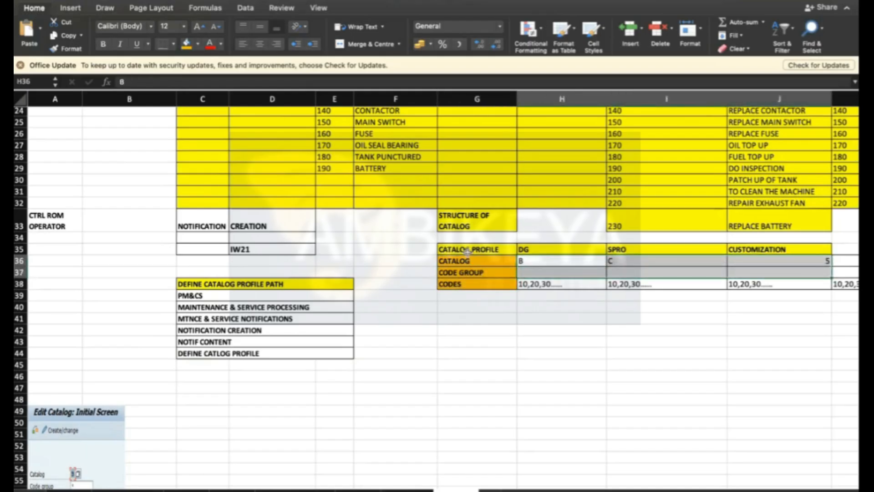
click(466, 249)
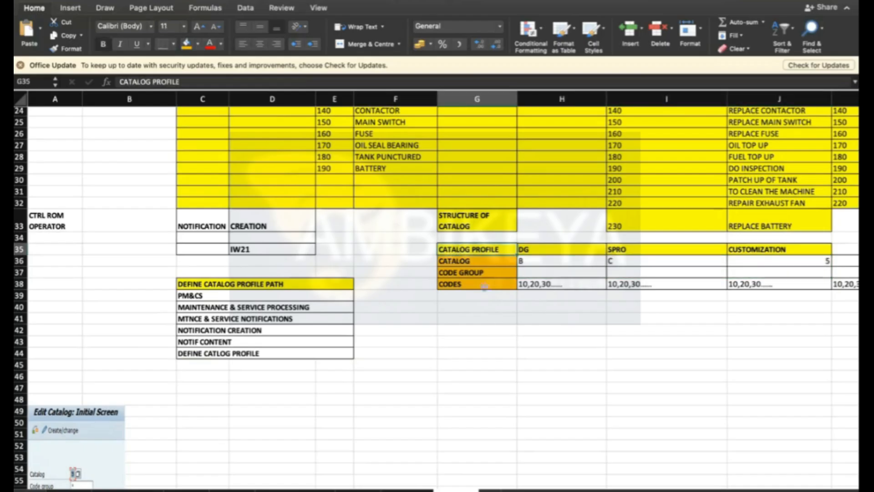
drag(209, 286, 223, 353)
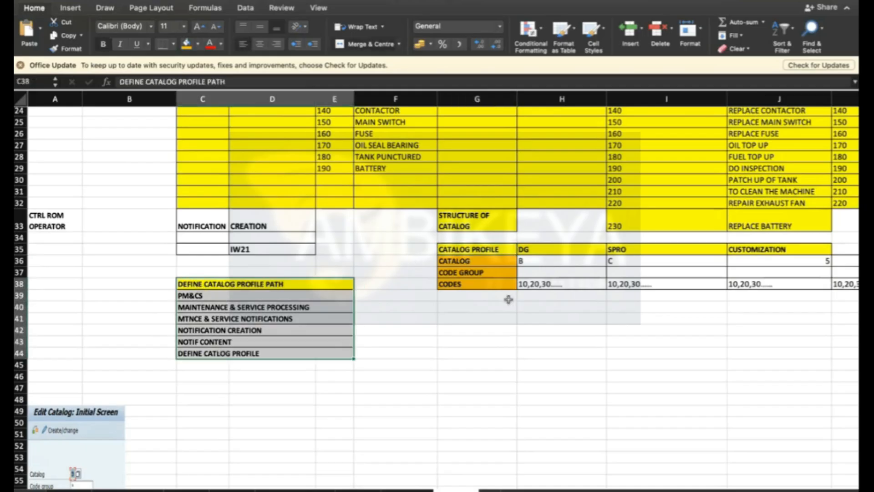
click(476, 365)
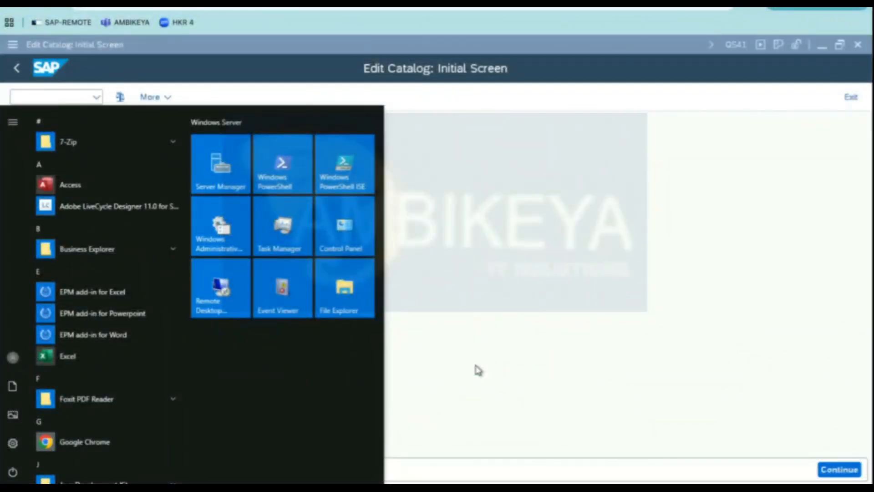
- Open a new SAP GUI window and start transaction SPRO
click(628, 235)
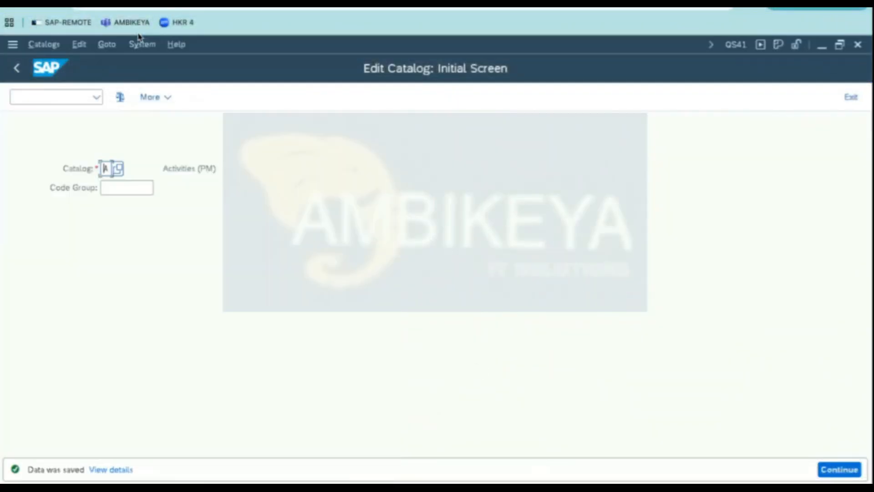
click(142, 44)
click(157, 62)
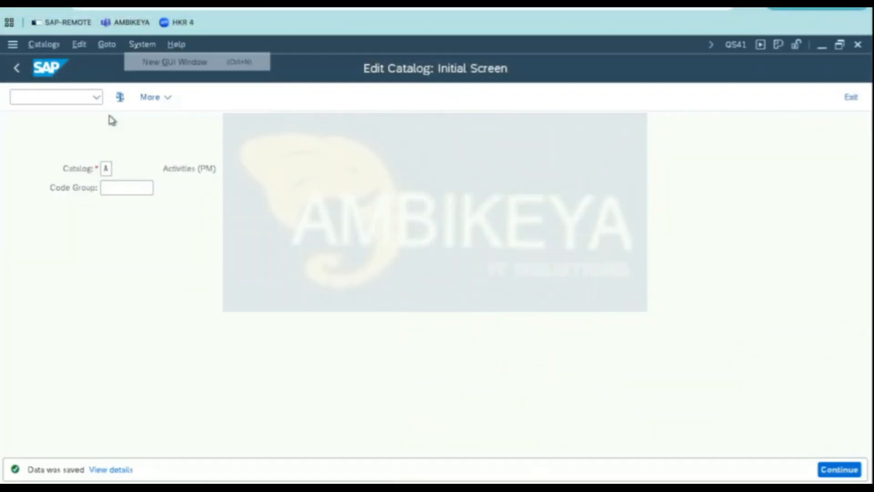
text(spro)
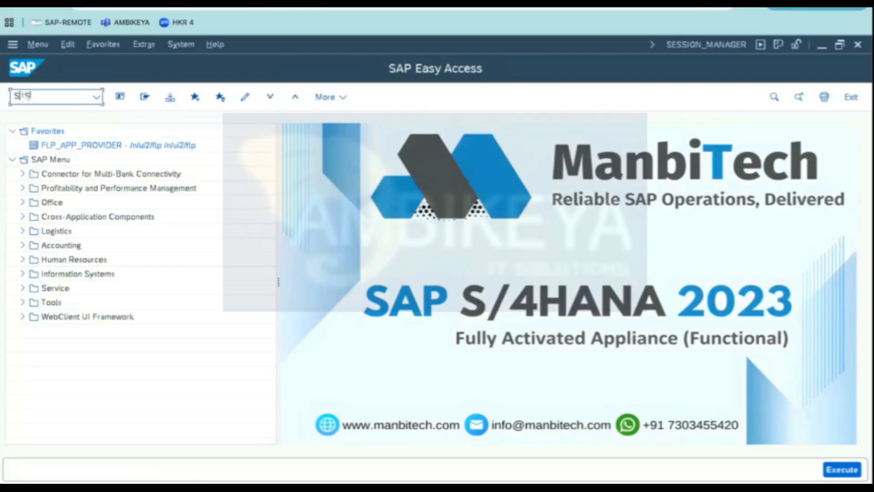
key(Return)
- Open the SAP Reference IMG and expand Plant Maintenance down to Maintenance and Service Notifications, Notification Creation, Notification Content
click(155, 96)
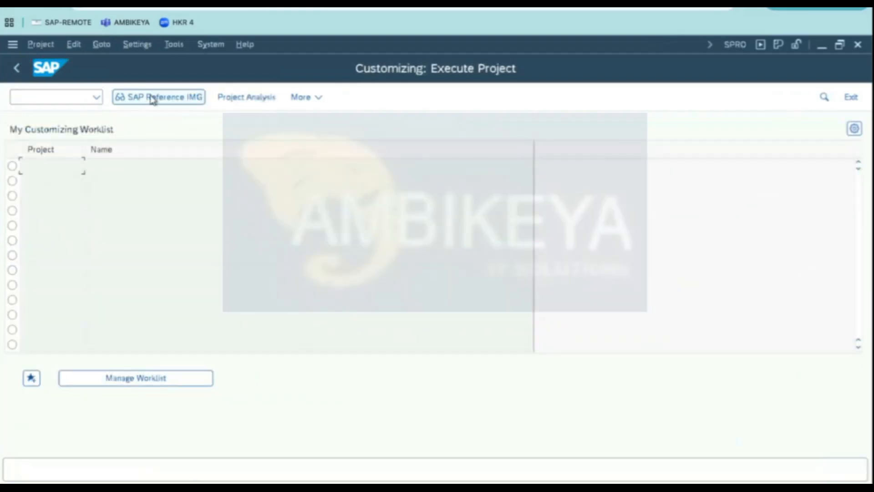
scroll(128, 287, down, 10)
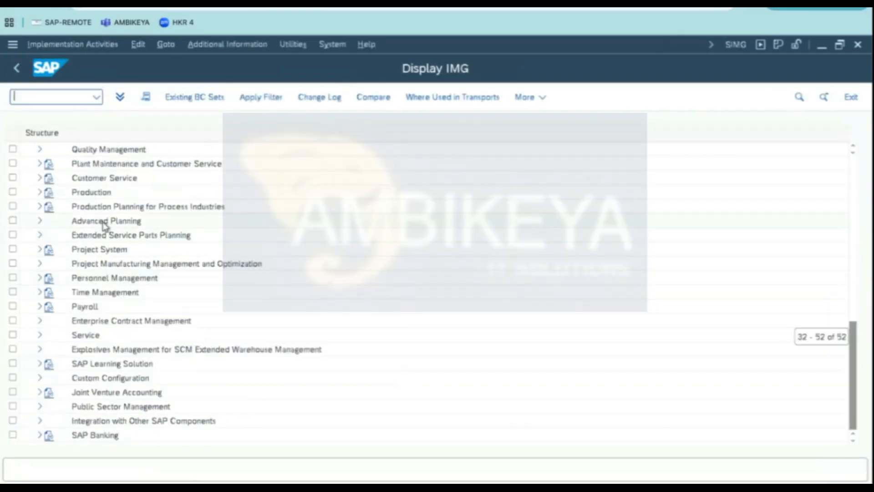
click(40, 165)
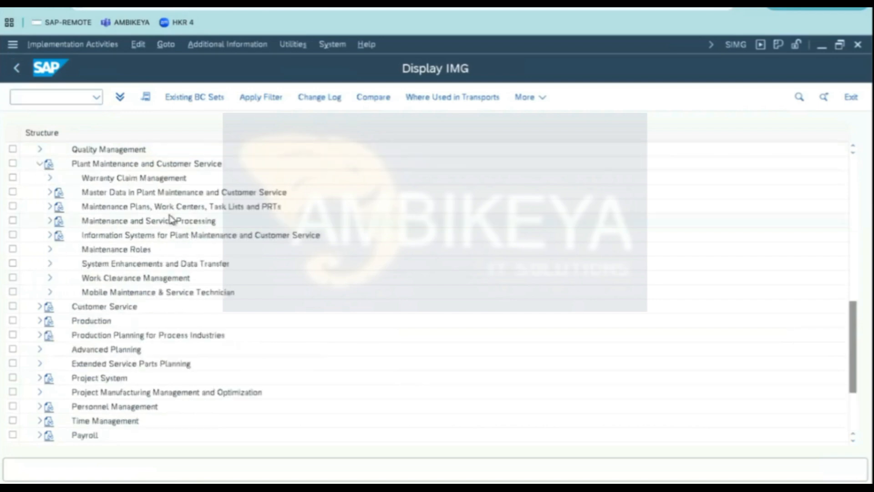
click(130, 222)
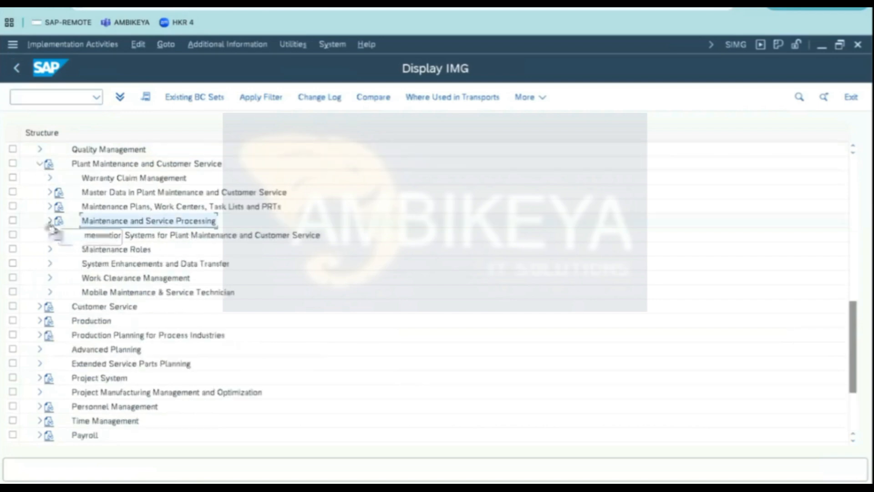
click(50, 221)
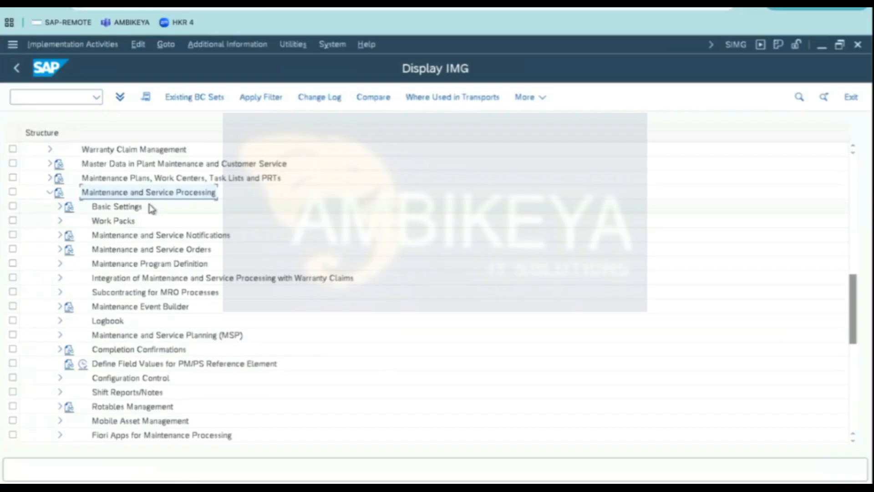
click(182, 236)
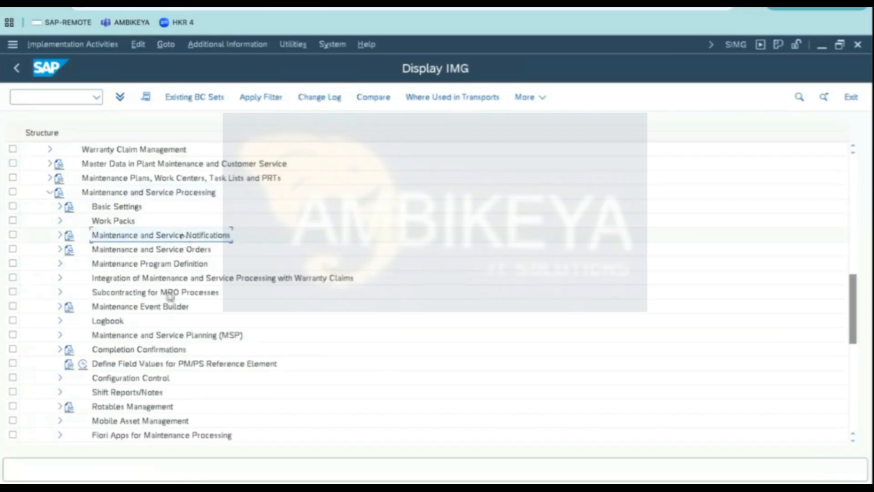
click(60, 235)
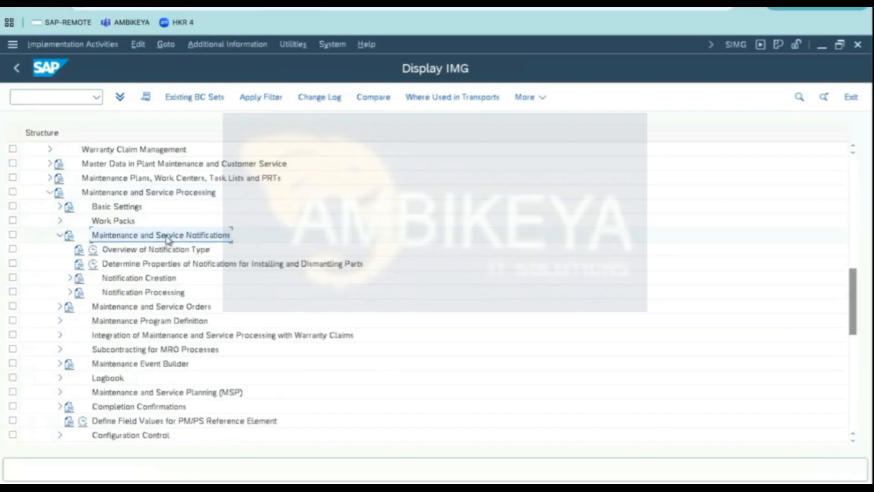
click(69, 278)
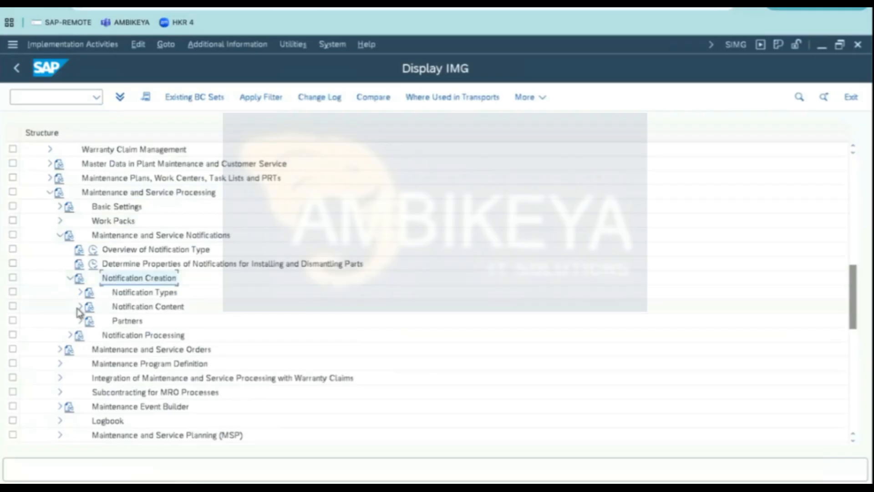
click(78, 308)
click(178, 336)
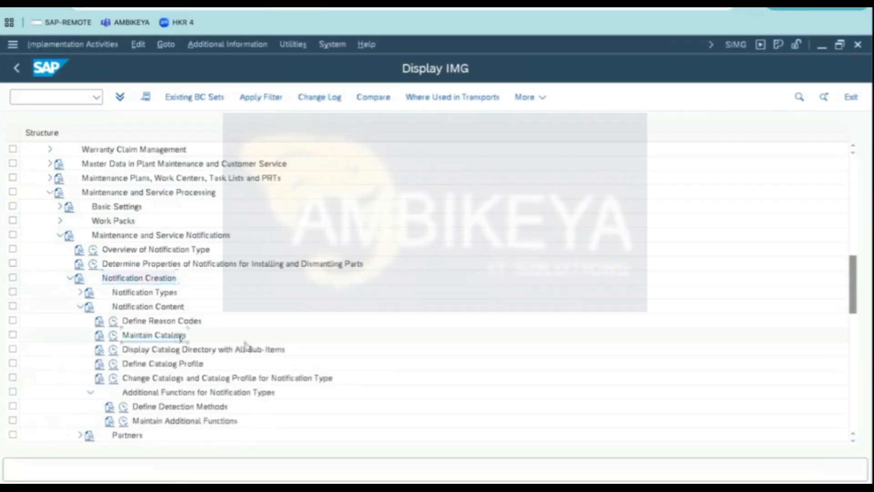
- Open Maintain Catalogs and choose the Define Catalogs activity
drag(857, 300, 855, 311)
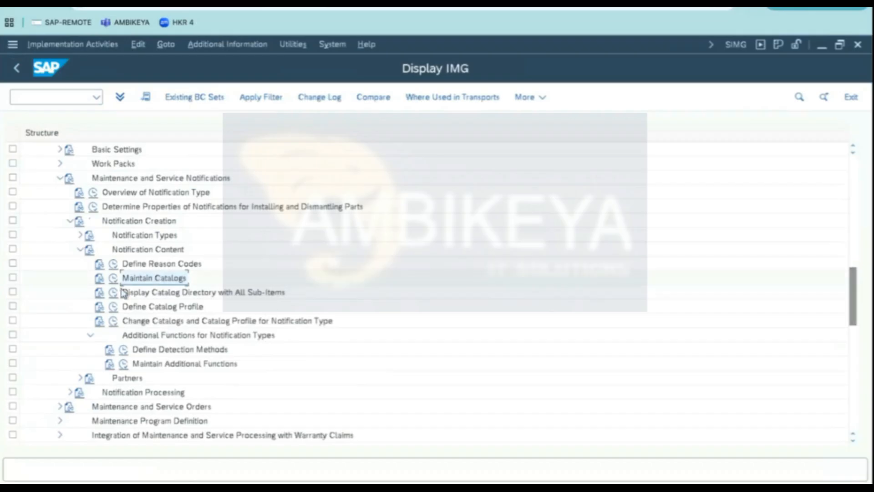
click(114, 280)
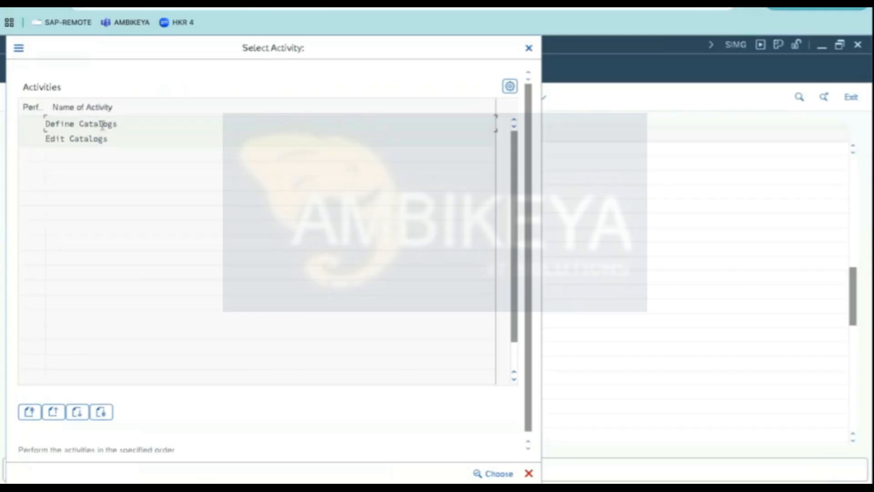
drag(133, 123, 46, 123)
double_click(82, 124)
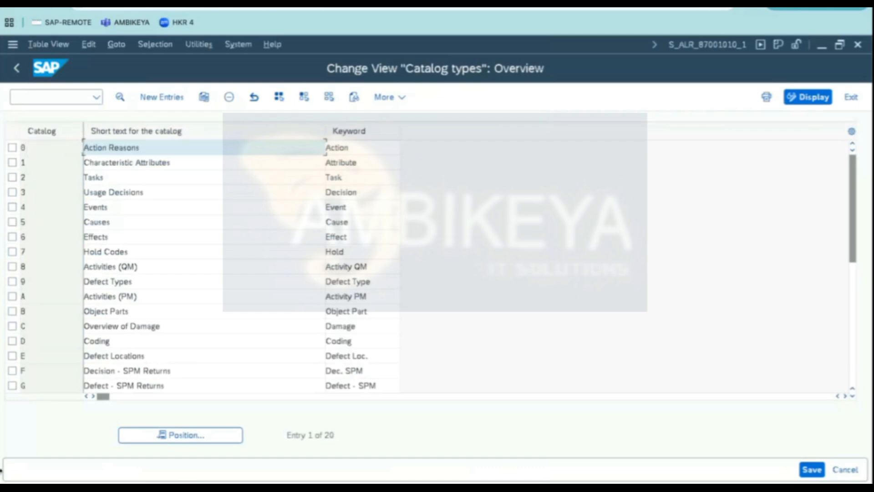
- Open the details of catalog B, Object Parts, and examine its short text and keyword
click(22, 311)
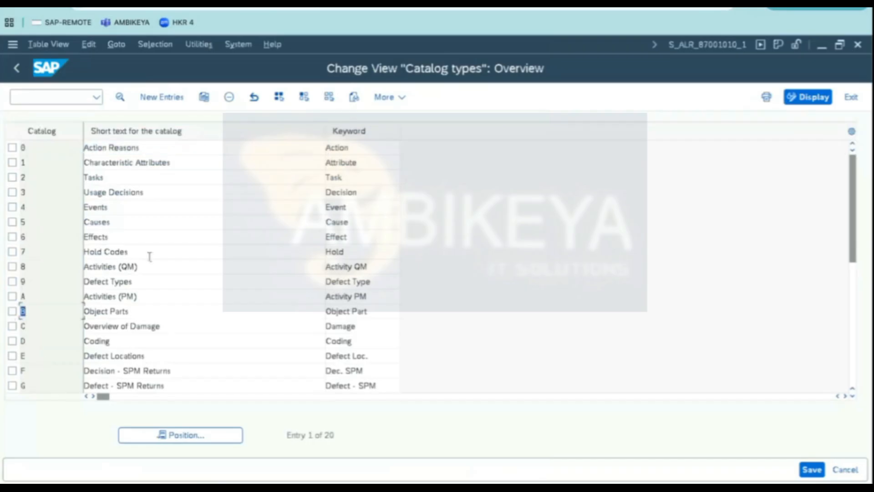
click(13, 311)
click(120, 97)
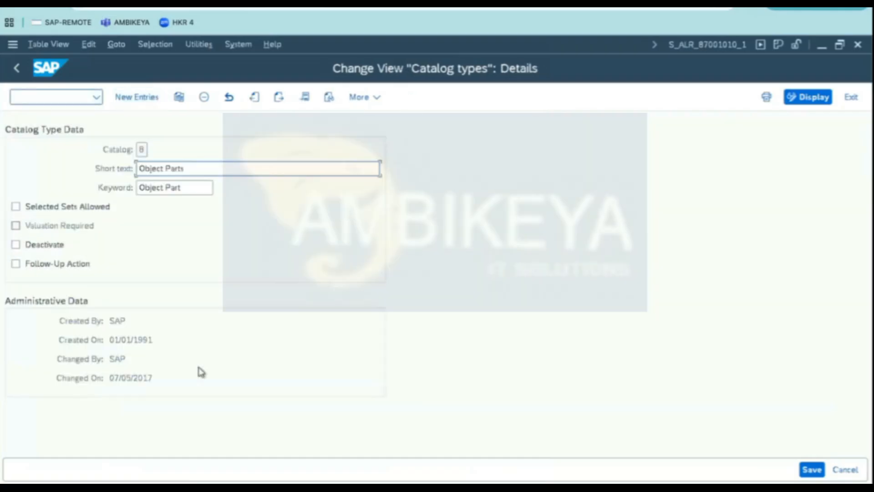
click(184, 168)
drag(184, 168, 61, 168)
drag(205, 188, 37, 178)
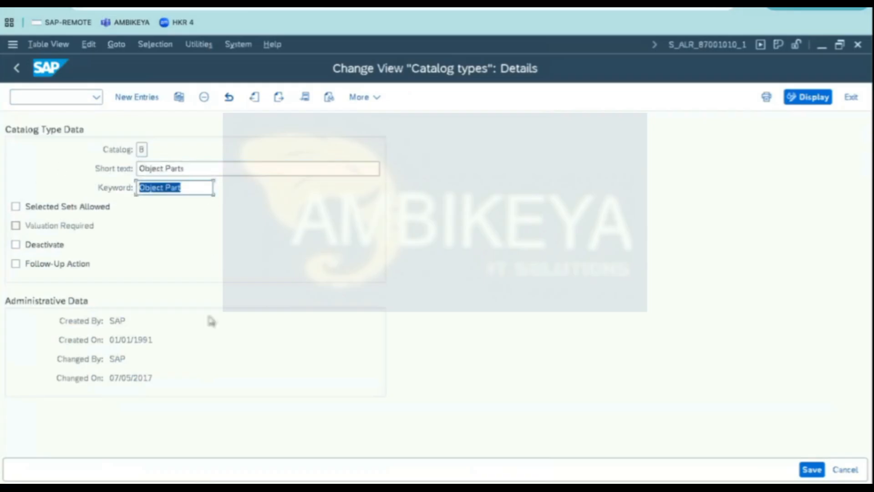
- Review the catalog types list and leave the Define Catalogs activity without adding an entry
click(16, 72)
click(137, 97)
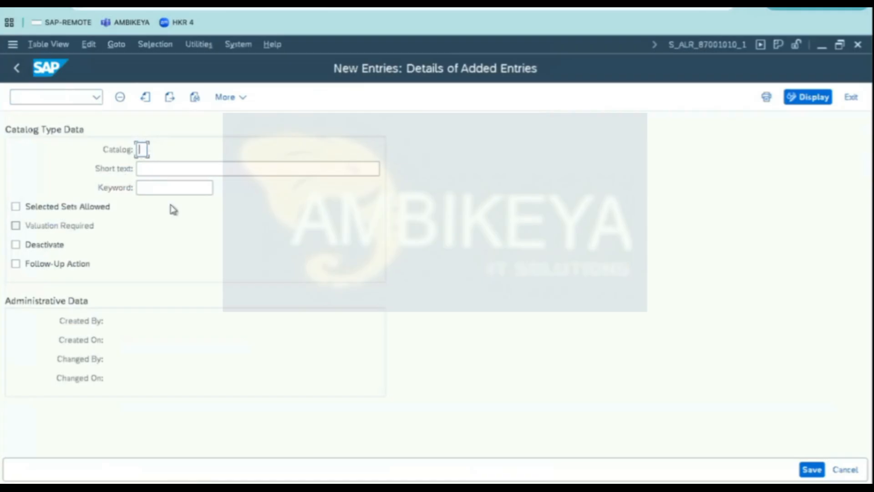
click(17, 68)
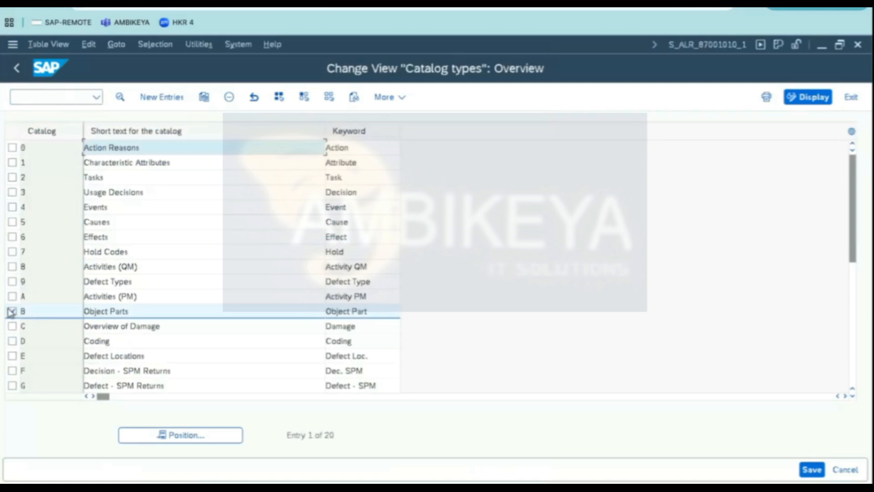
click(11, 312)
drag(852, 192, 858, 299)
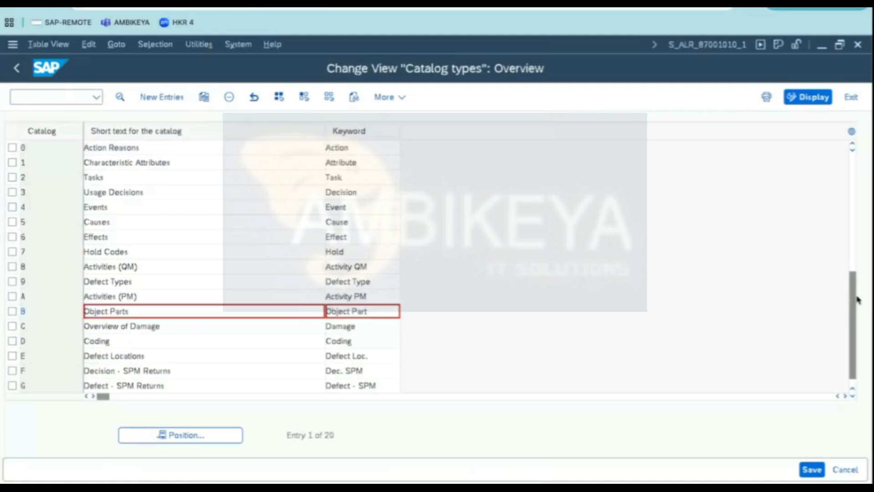
drag(855, 316, 846, 156)
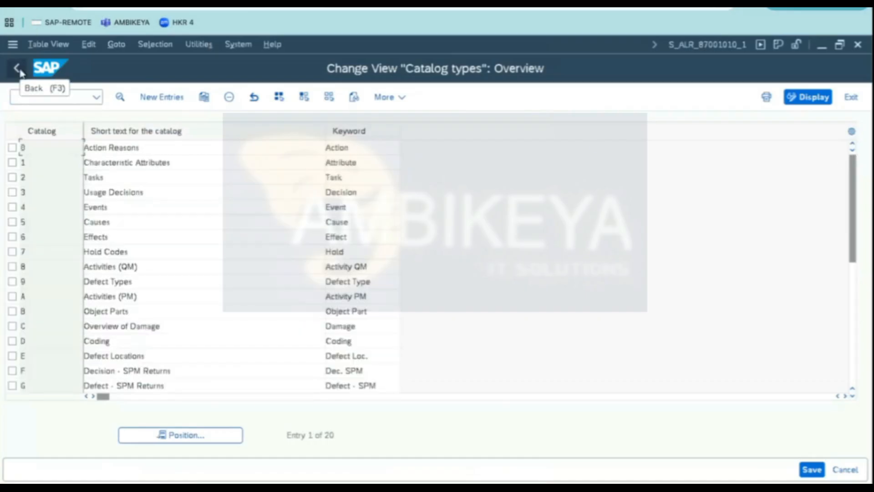
click(20, 71)
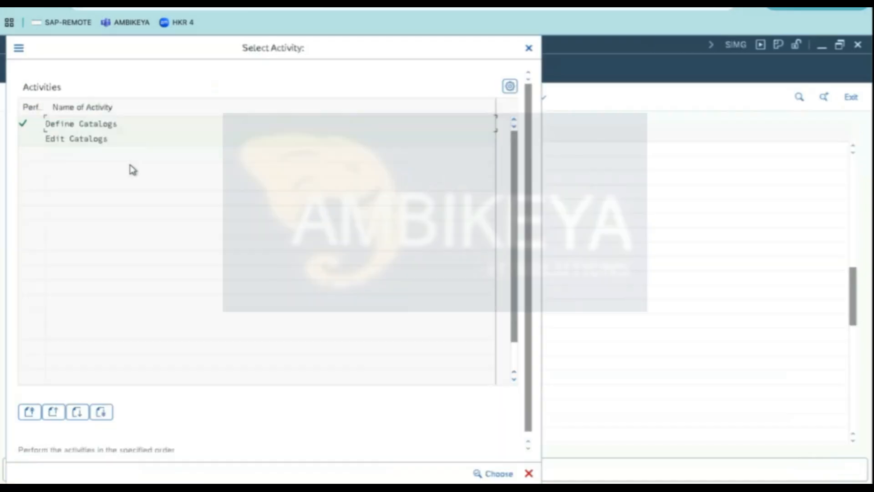
click(529, 48)
- Open Define Catalog Profile and create a new catalog profile DG-G30-S described as DIESEL GENERATOR - G30
click(167, 308)
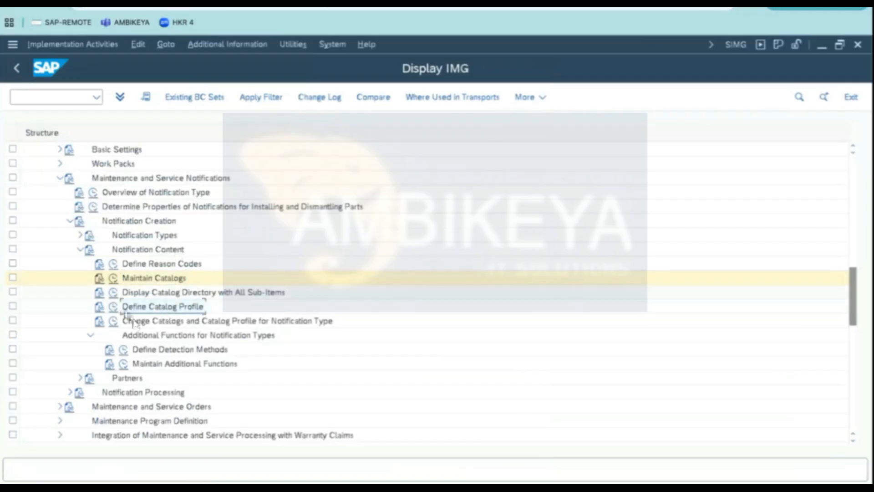
click(114, 308)
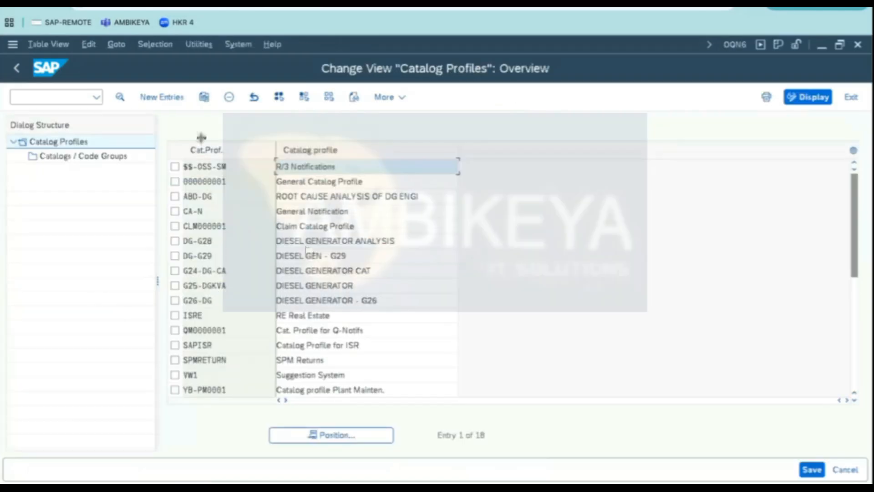
click(160, 97)
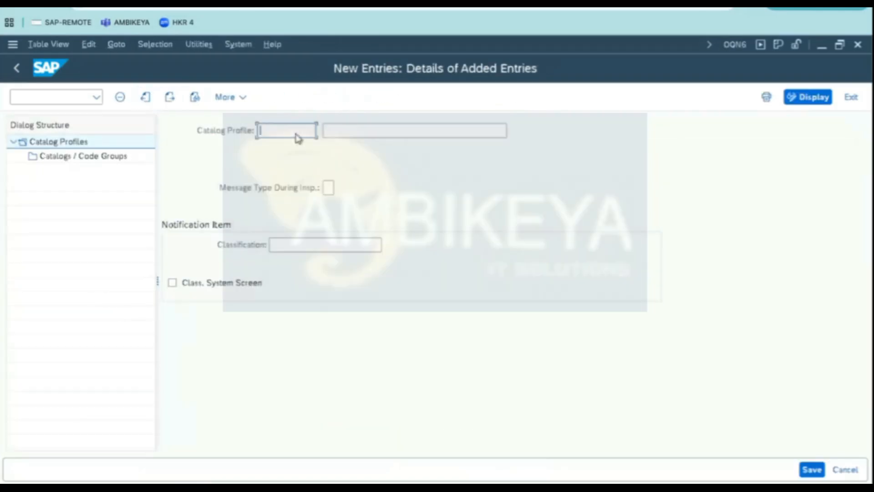
text(DG)
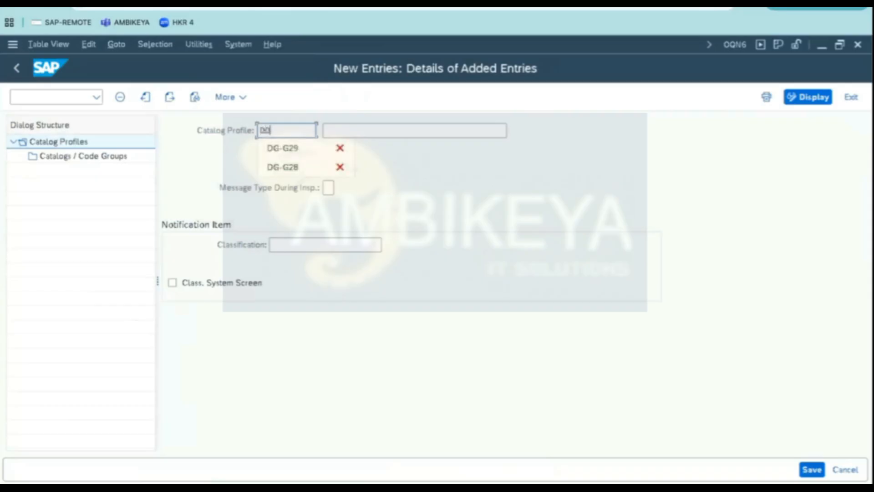
text(-G30)
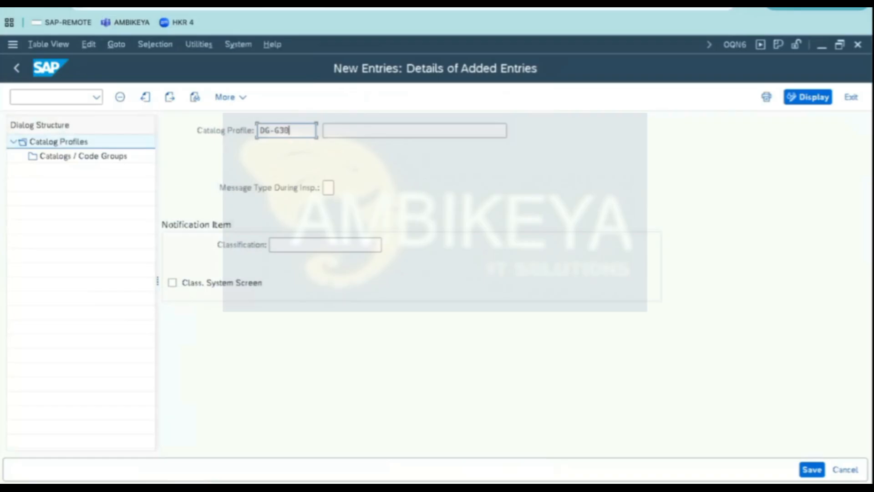
text(-S)
click(326, 131)
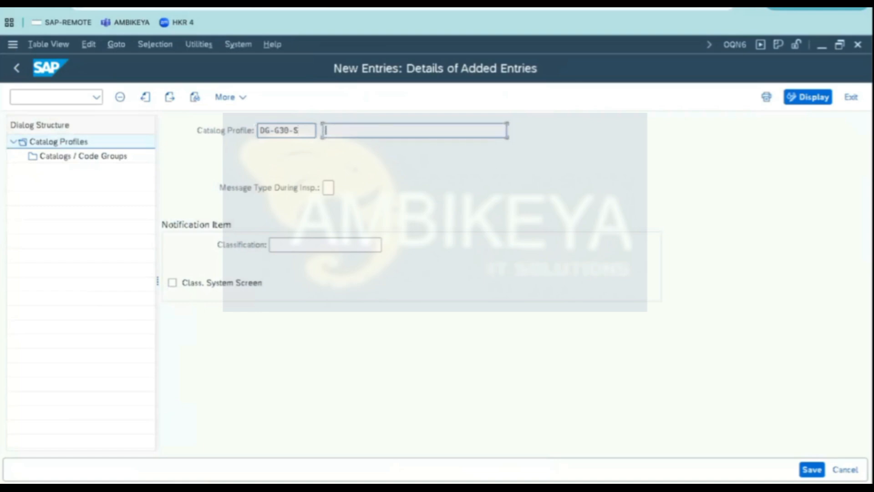
text(DIESE)
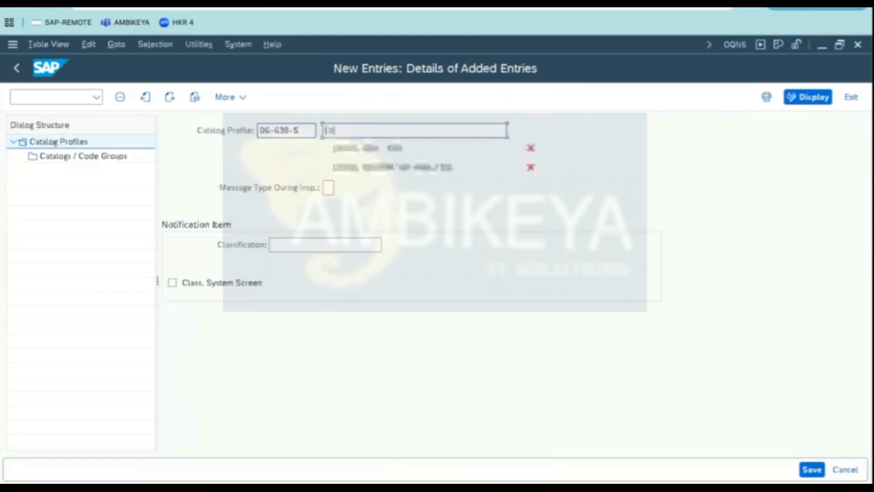
text(L G)
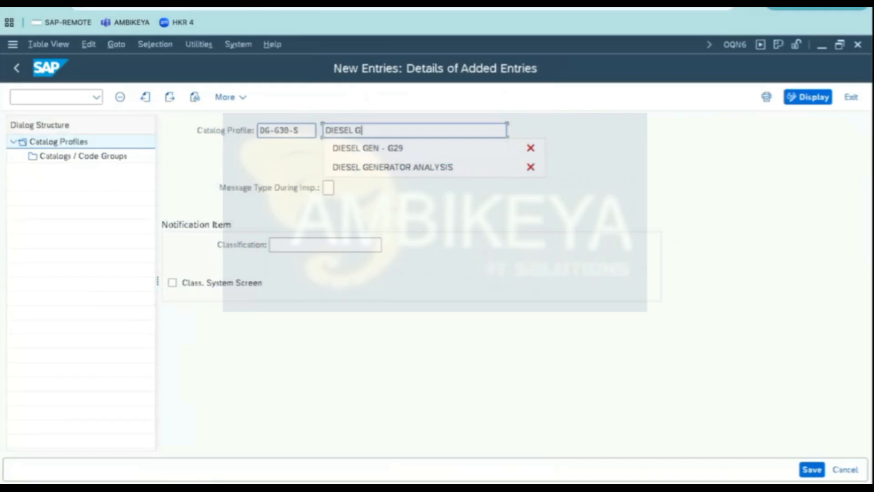
text(ENERATOR - G30)
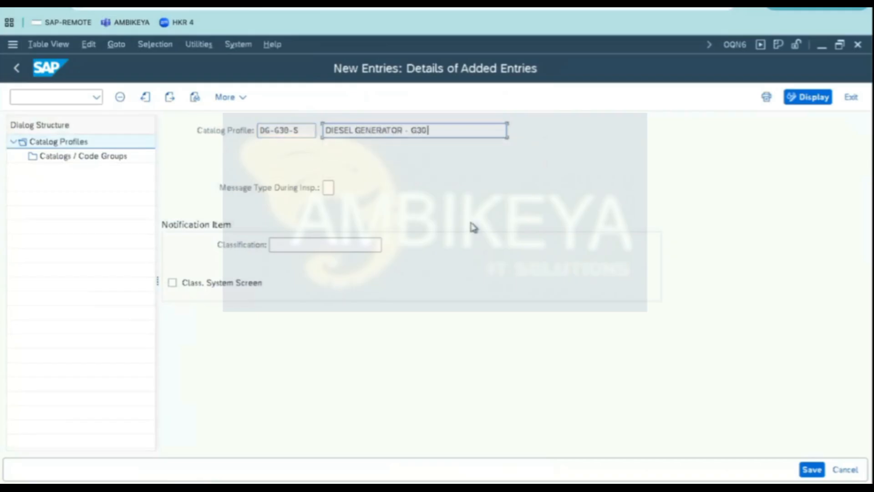
key(Return)
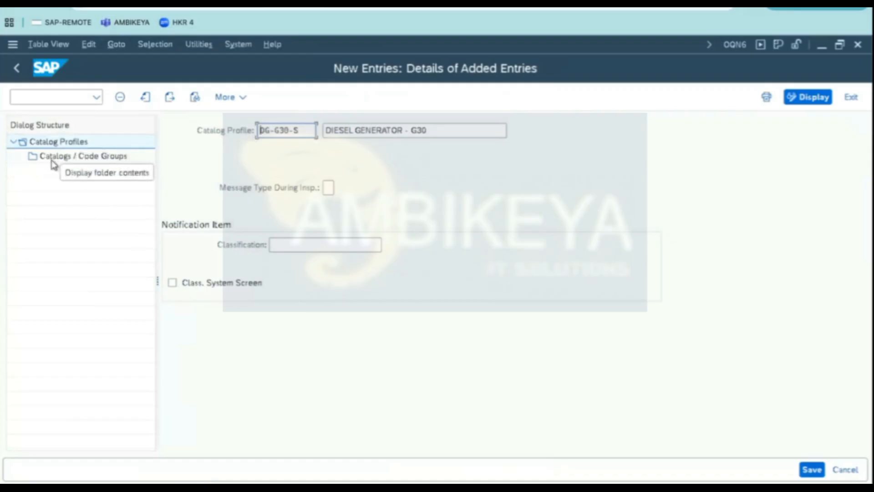
- Open the profile's Catalogs / Code Groups and add catalogs B (Object Parts) and C (Overview of Damage)
double_click(99, 159)
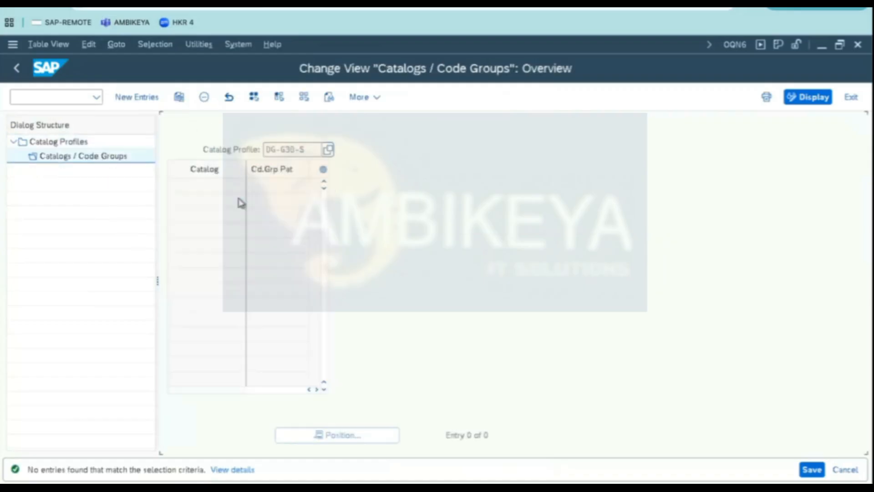
click(137, 98)
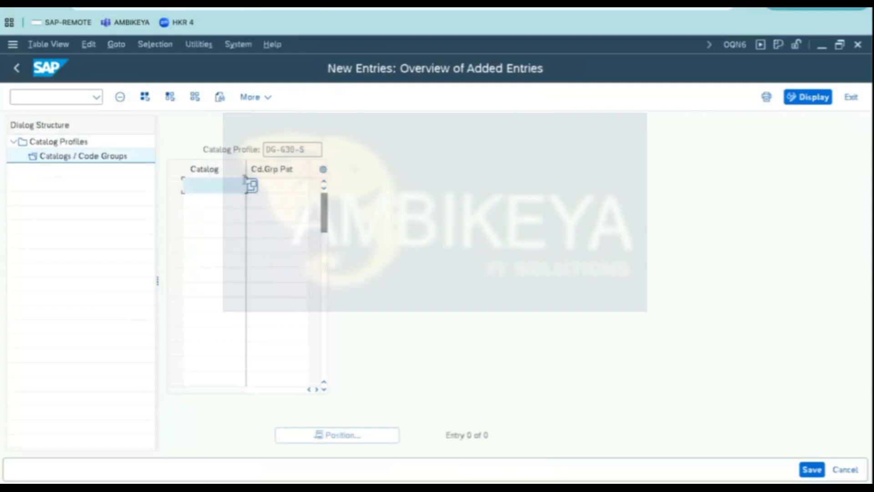
click(252, 187)
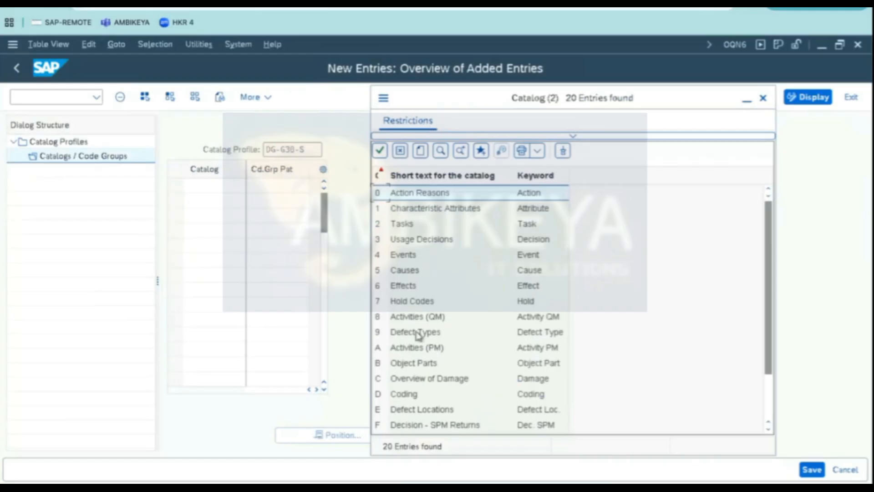
click(379, 367)
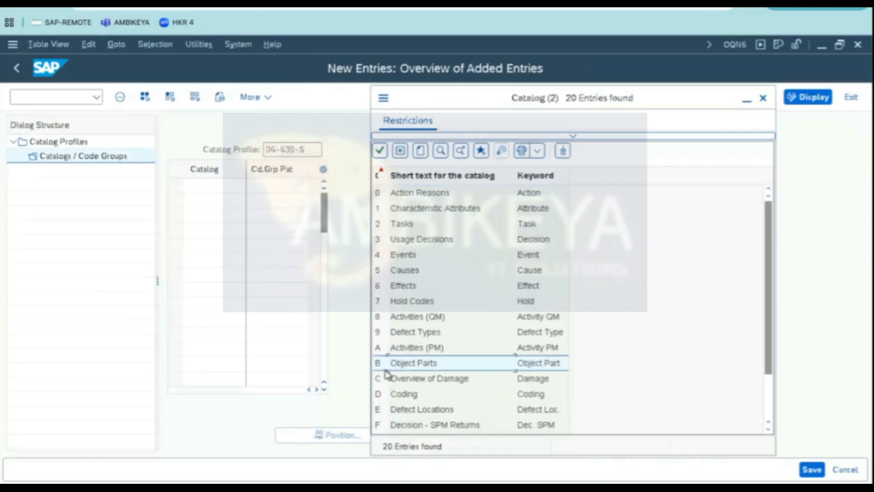
double_click(420, 368)
click(251, 202)
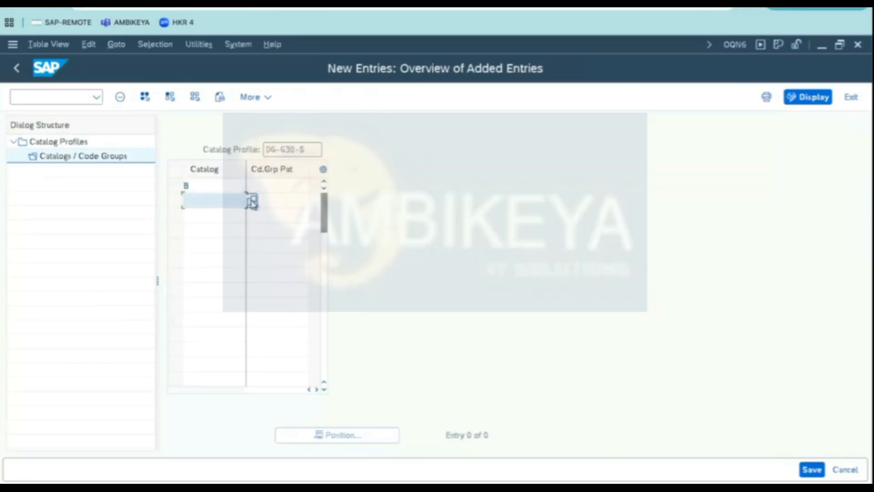
click(253, 202)
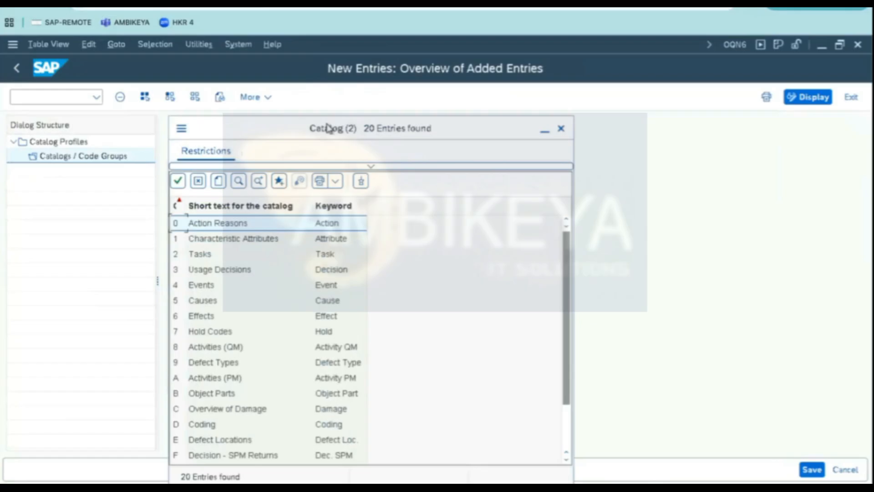
drag(328, 127, 410, 107)
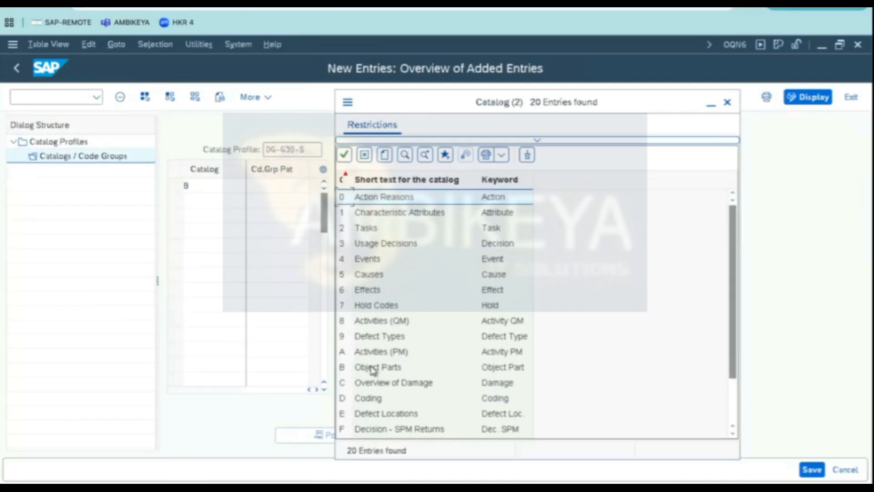
click(384, 386)
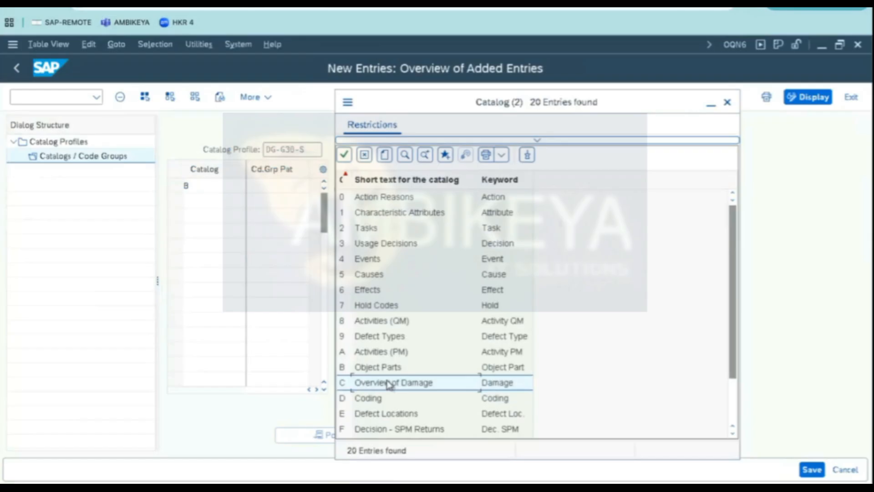
double_click(388, 385)
- Add catalogs 5 (Causes), 2 (Tasks) and A (Activities (PM)) to the profile's catalog list
click(252, 216)
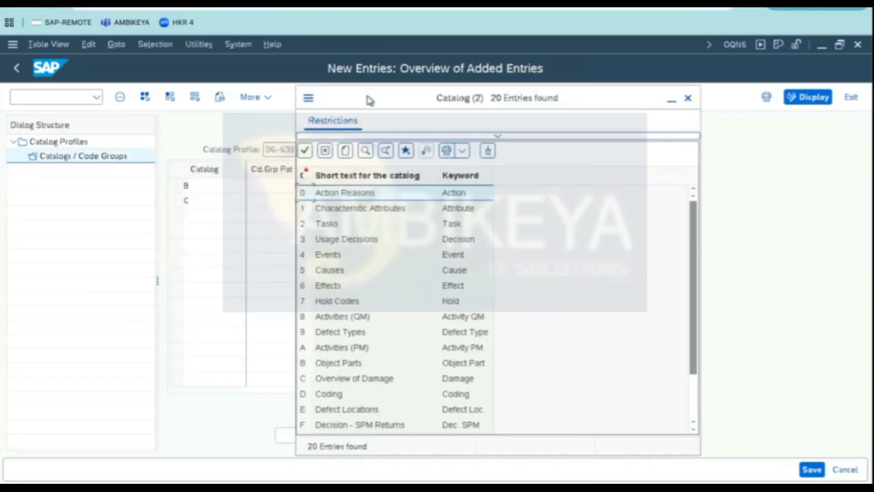
click(329, 271)
click(224, 228)
click(252, 231)
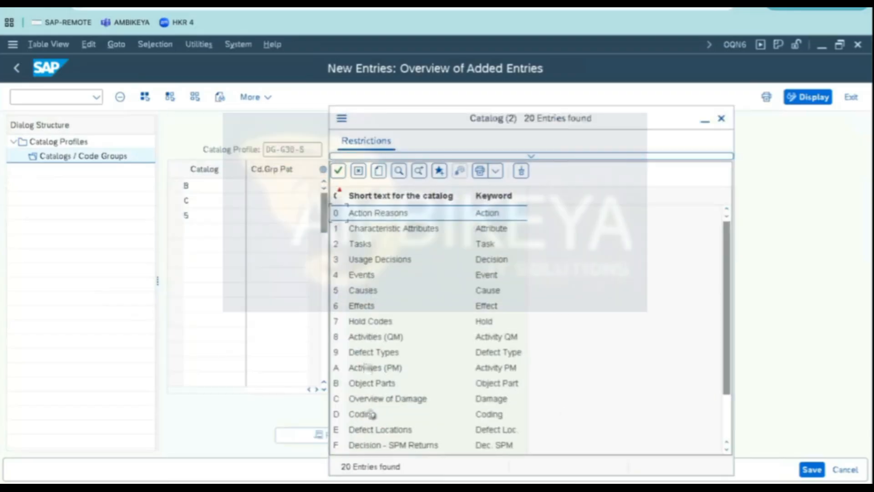
double_click(362, 247)
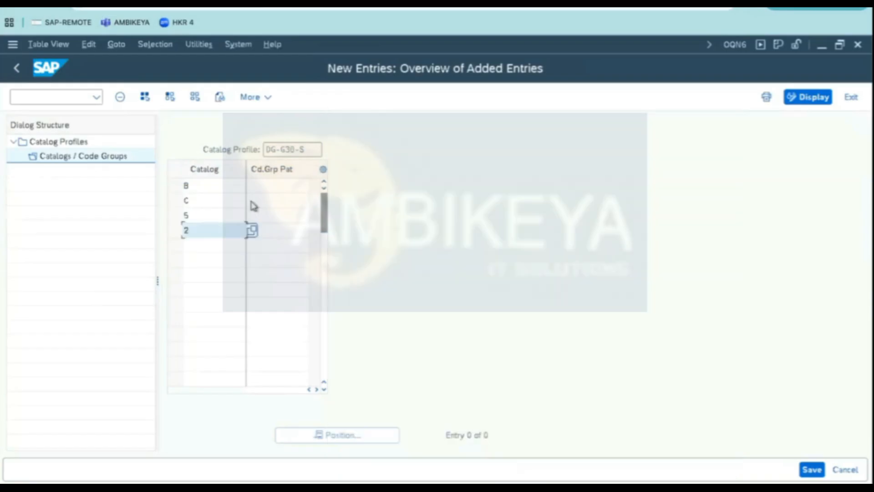
click(186, 246)
click(252, 245)
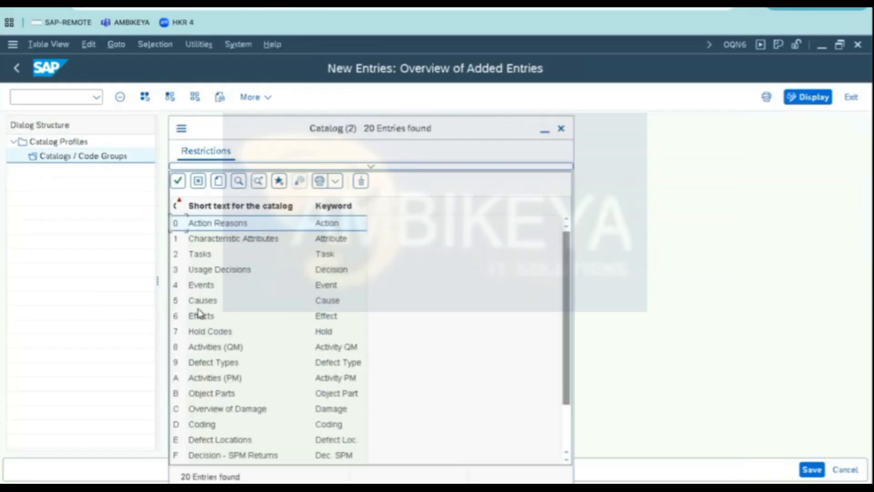
double_click(203, 378)
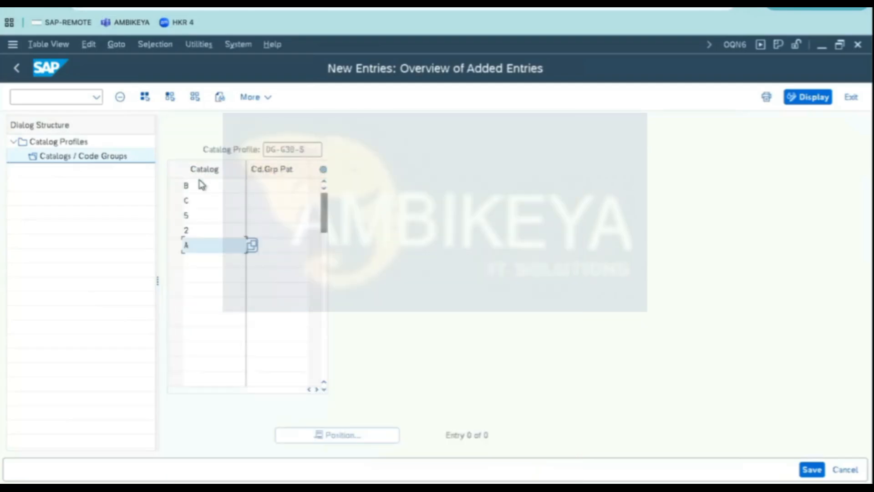
- Assign code group pattern DG-30P to catalog B from the catalog selection
click(199, 185)
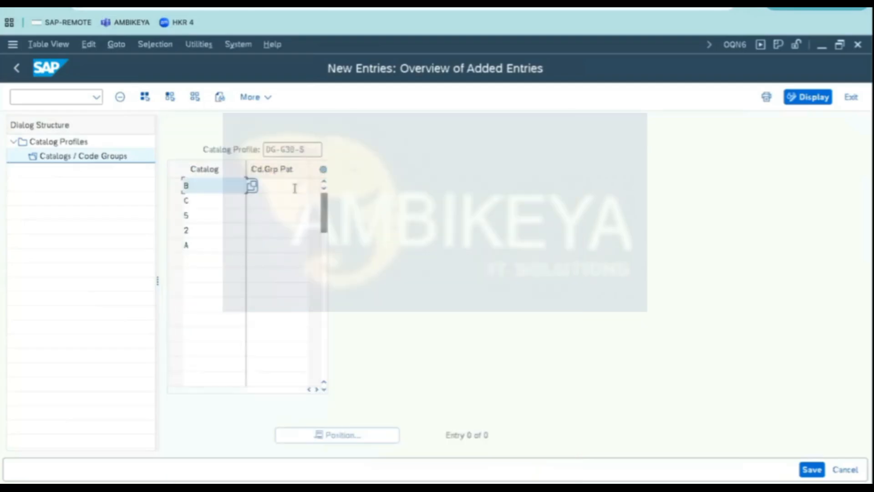
click(295, 187)
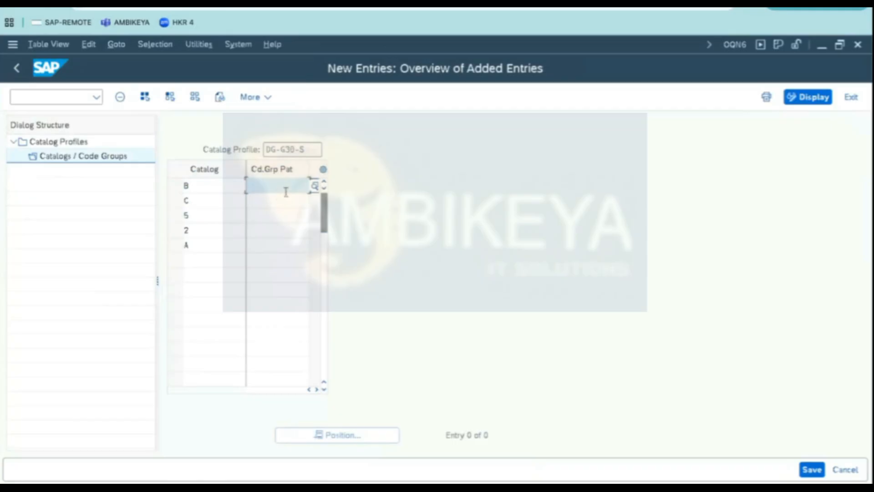
click(318, 188)
drag(141, 55, 376, 82)
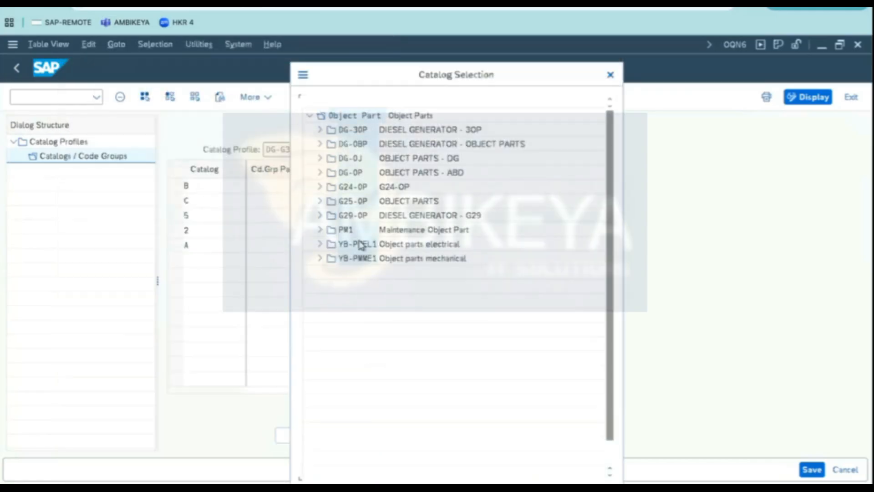
drag(376, 75, 448, 78)
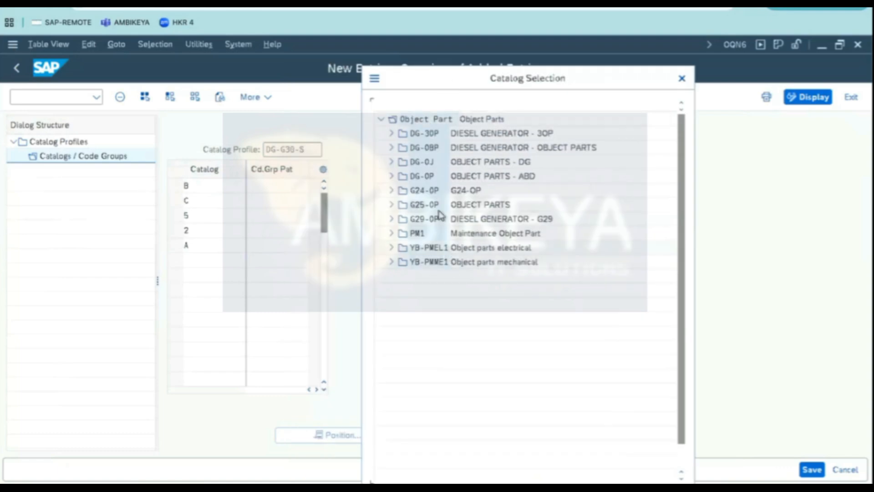
click(424, 136)
double_click(434, 137)
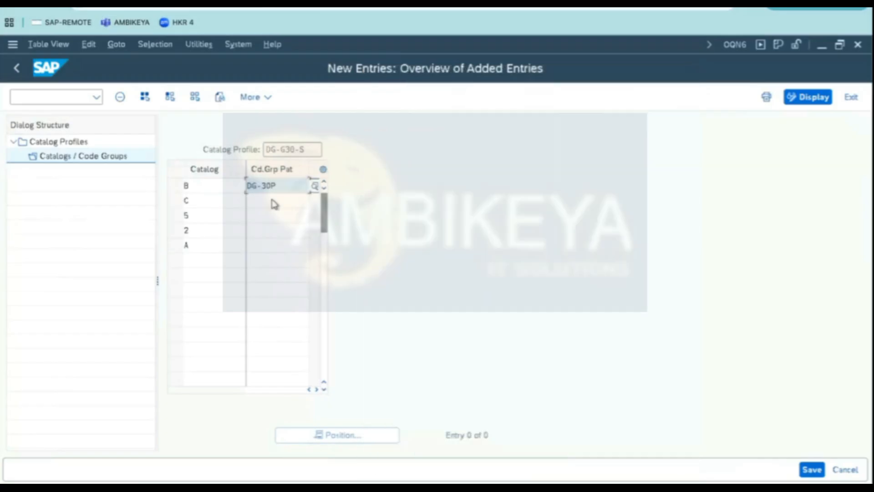
- Assign code group pattern DG-3DM to catalog C and DG-3CS to catalog 5 from the catalog selection
click(314, 208)
click(317, 206)
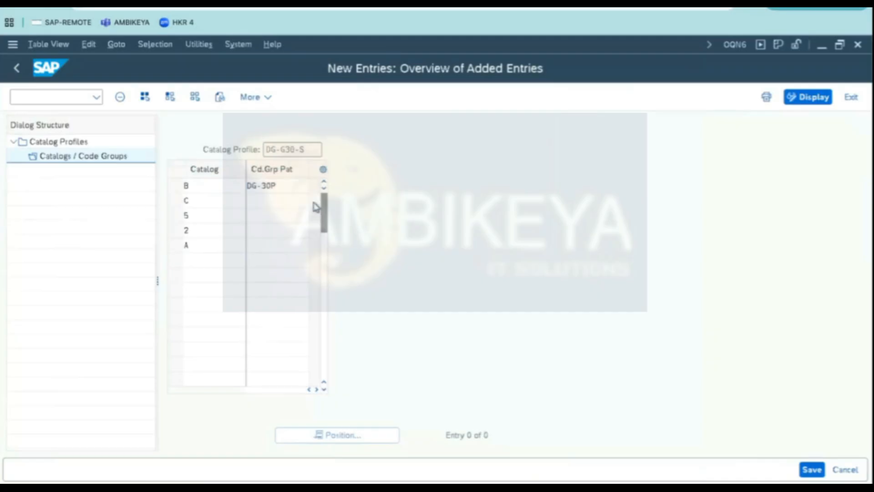
drag(132, 59, 340, 62)
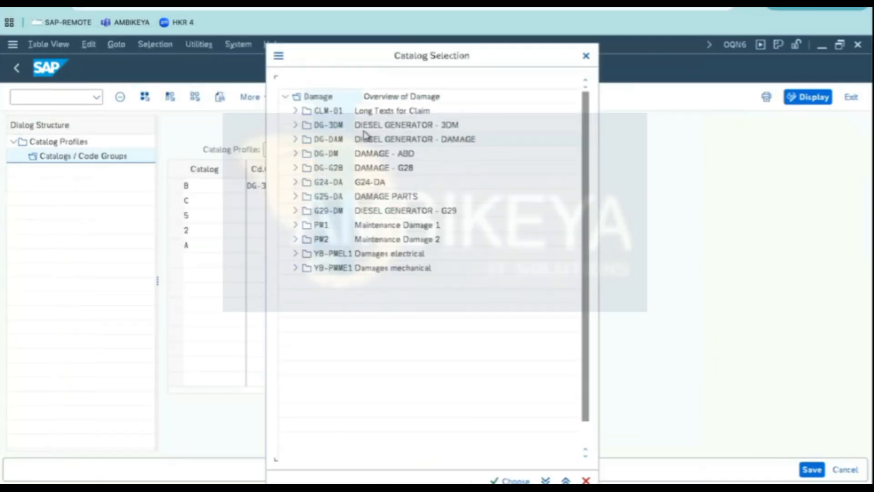
double_click(339, 128)
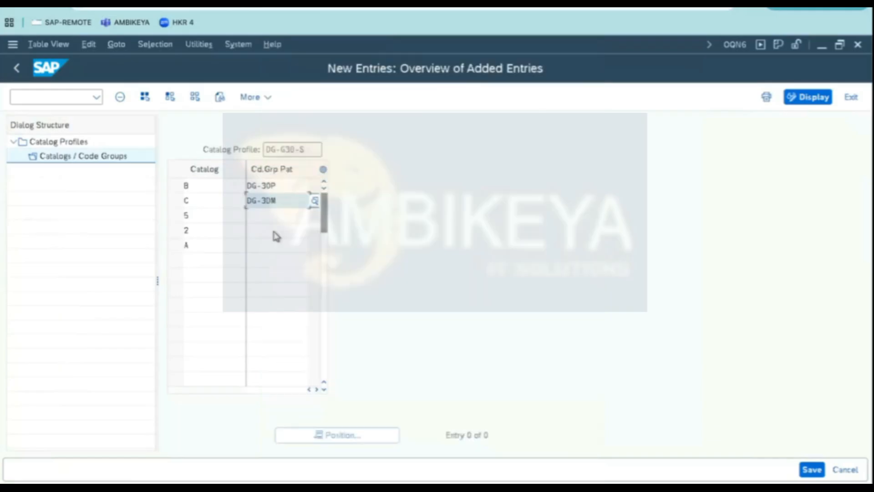
click(285, 219)
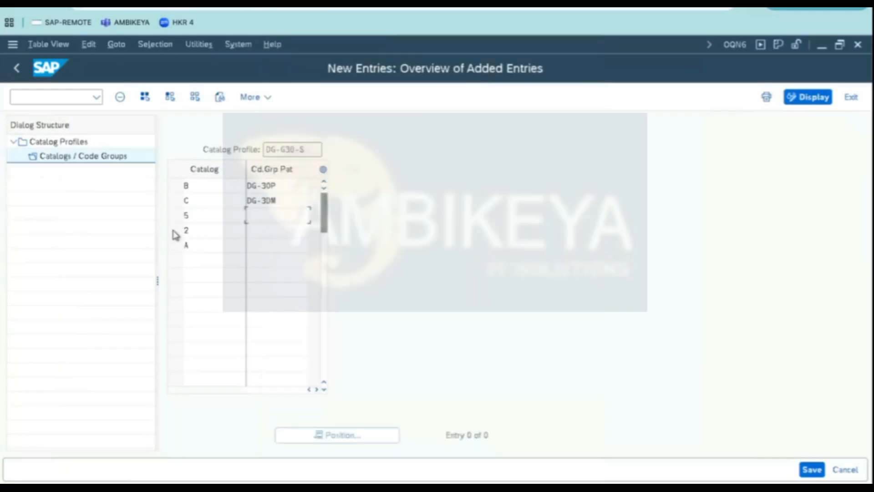
key(F4)
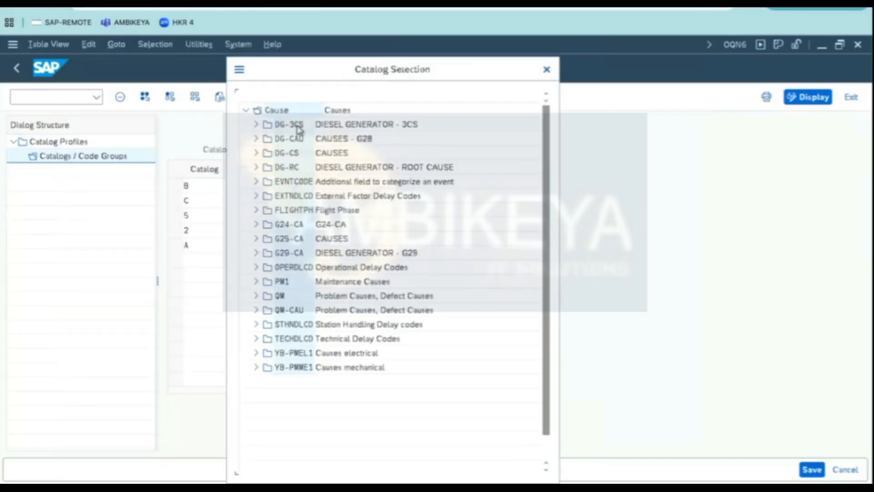
double_click(296, 127)
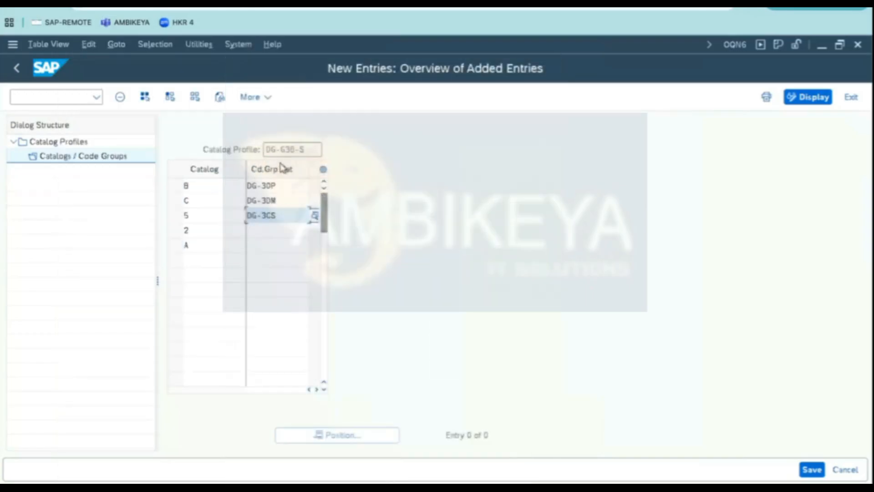
- Assign code group pattern DG-3TK to catalog 2 and DG-3AT to catalog A from the catalog selection
click(268, 231)
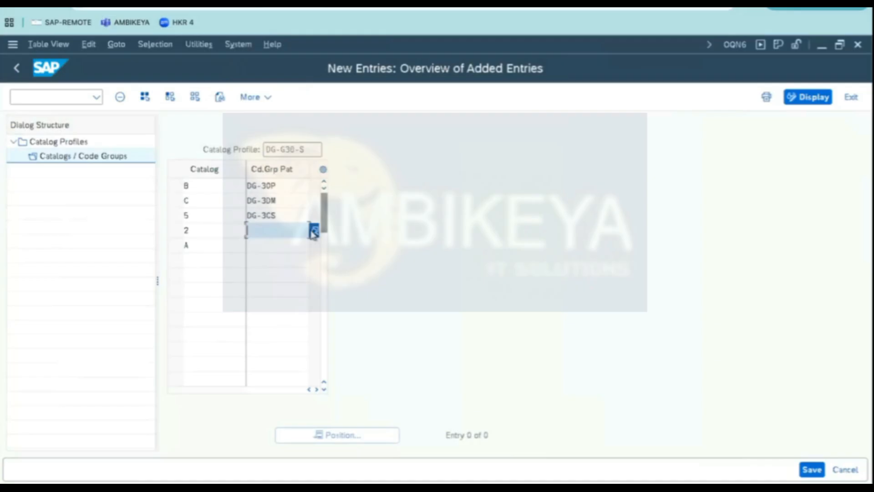
click(314, 231)
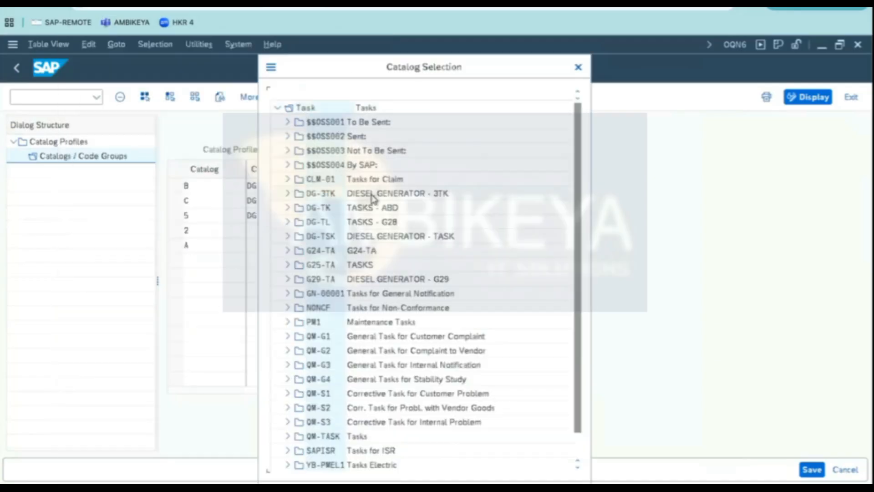
double_click(372, 198)
click(264, 247)
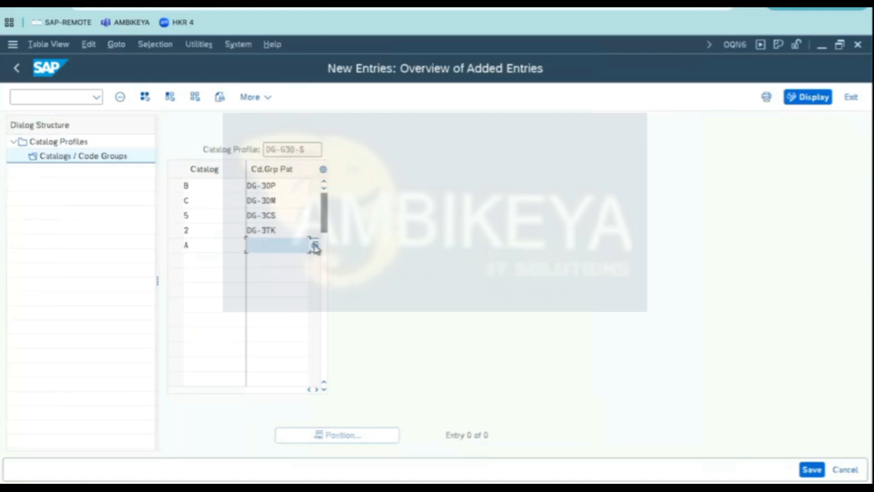
click(316, 246)
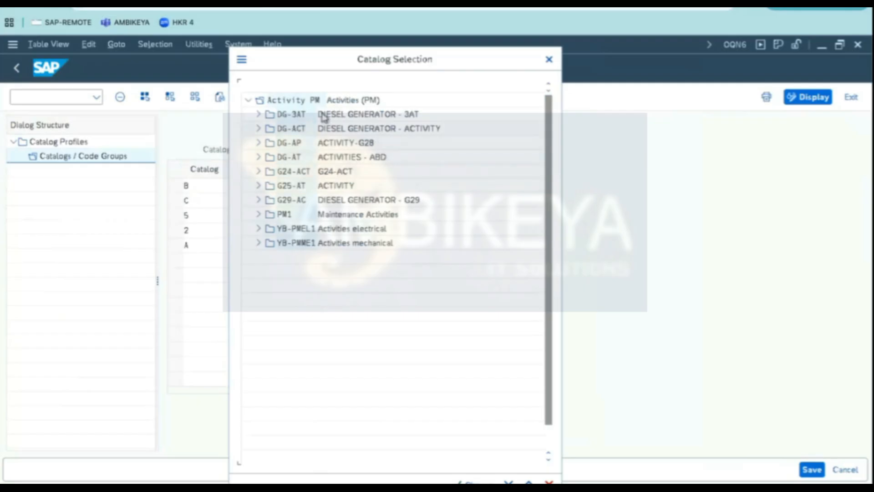
double_click(363, 114)
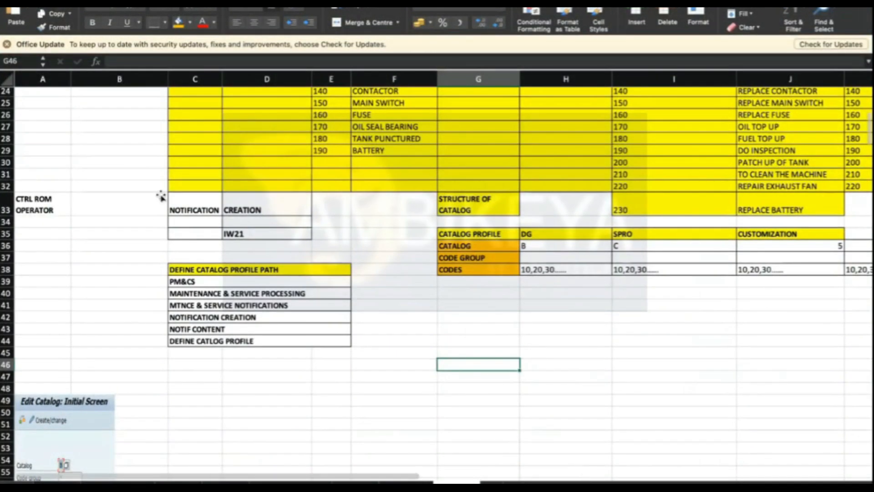
- Review the code group and catalog list in the reference spreadsheet
scroll(169, 193, down, 8)
scroll(193, 185, up, 4)
scroll(193, 185, up, 12)
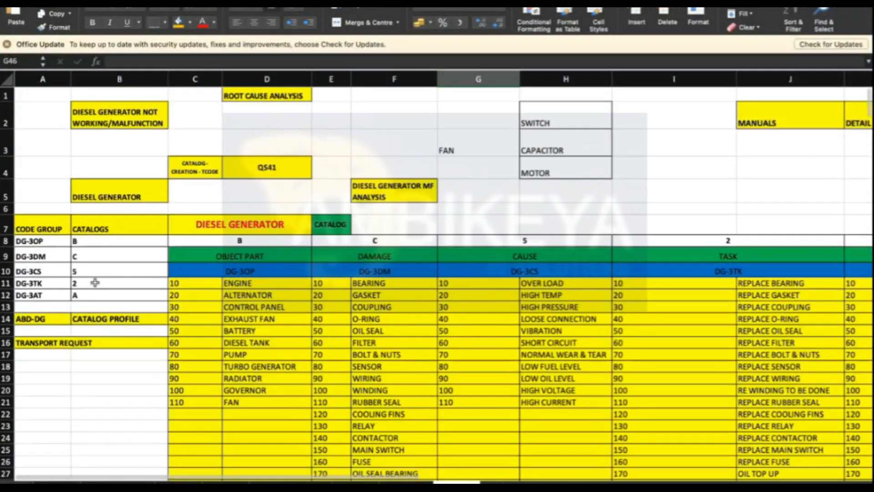
drag(39, 240, 38, 294)
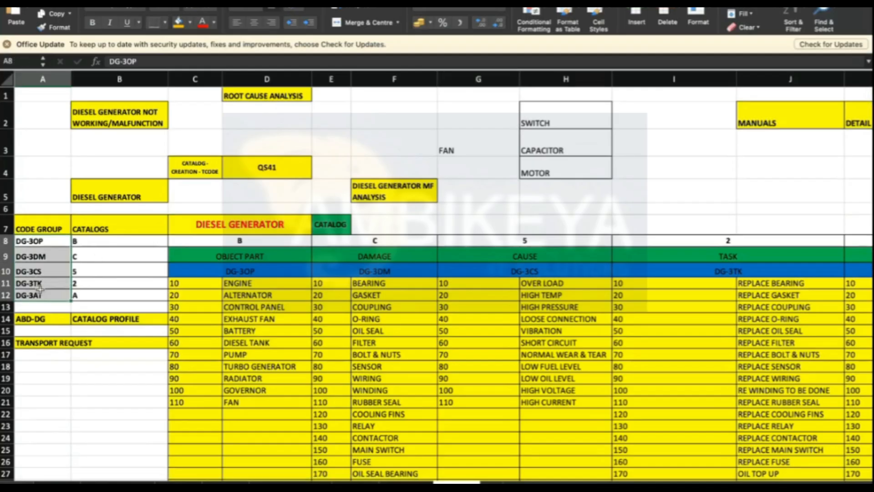
click(106, 266)
key(super+Tab)
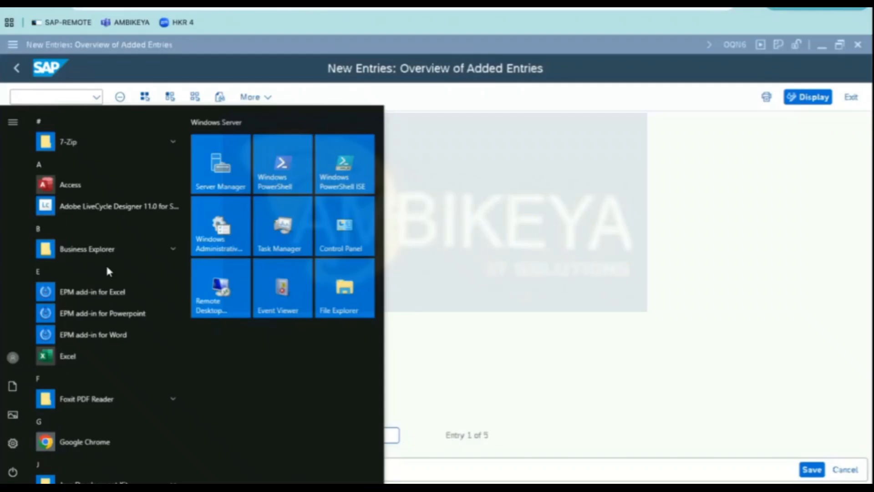
click(522, 212)
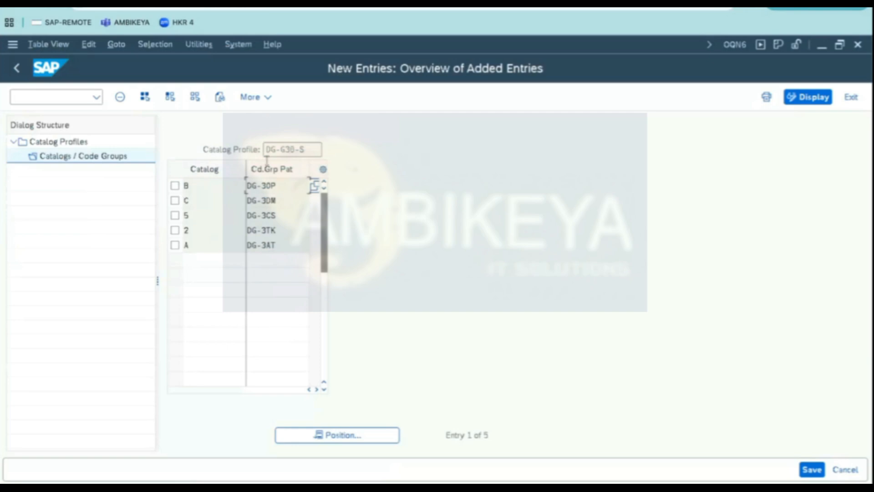
- Compare the profile's assignments with the catalog structure notes in the reference spreadsheet
drag(311, 149, 83, 161)
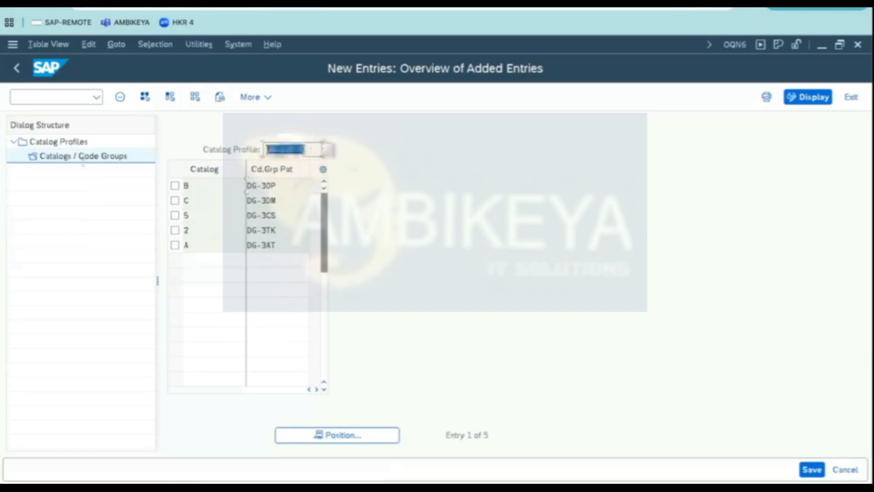
click(281, 150)
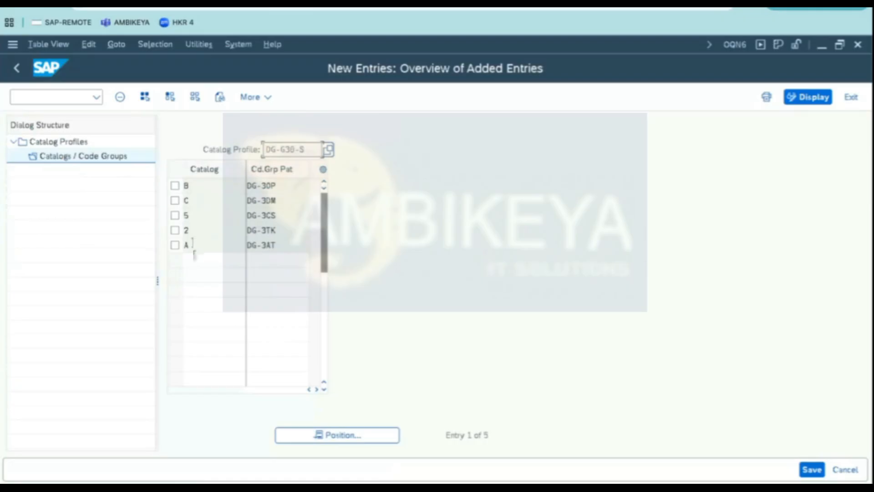
click(215, 182)
drag(281, 181, 226, 181)
click(387, 228)
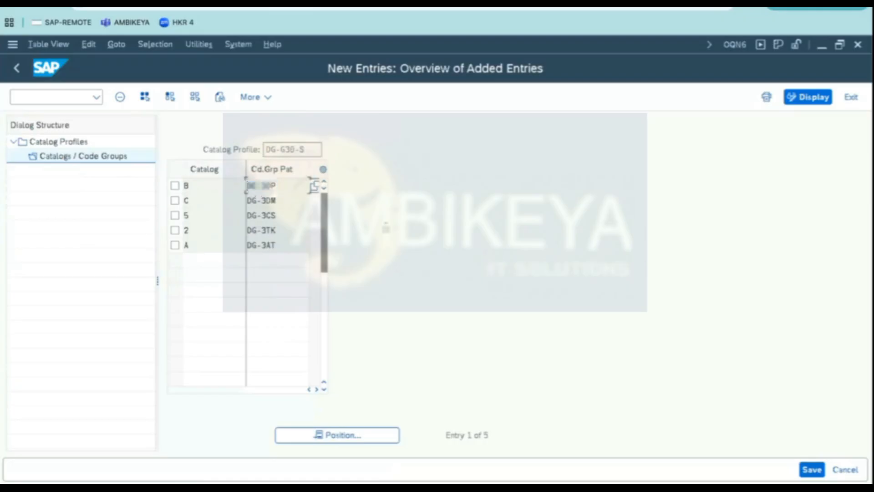
key(super+Tab)
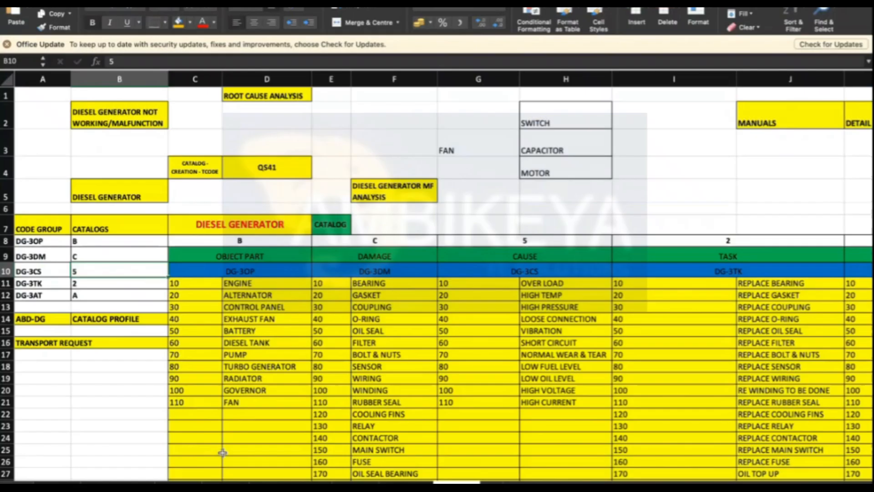
click(278, 401)
scroll(278, 401, down, 8)
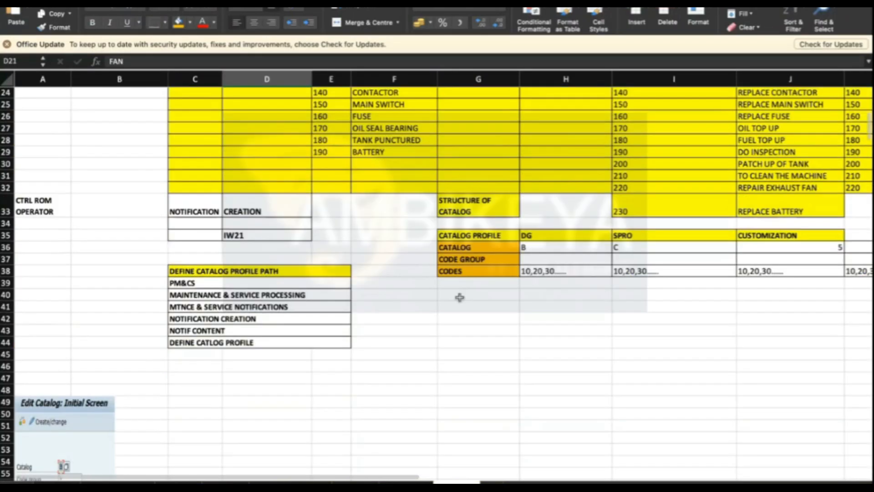
click(454, 235)
click(454, 248)
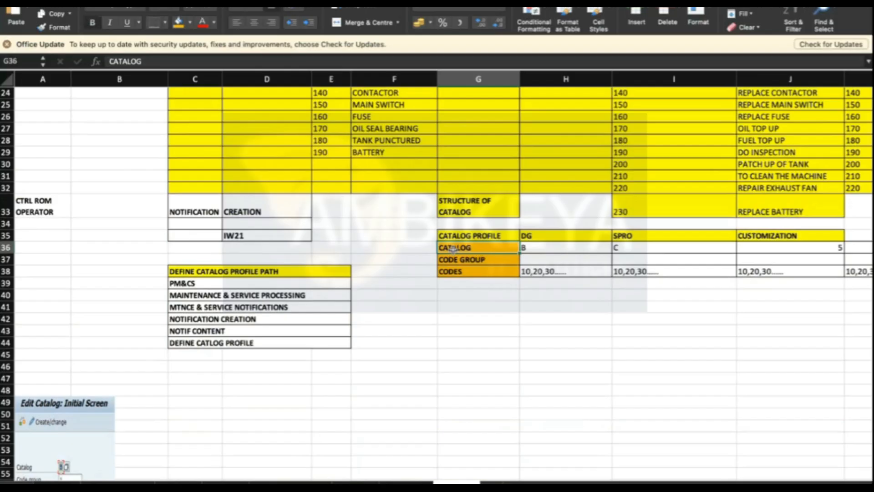
click(461, 259)
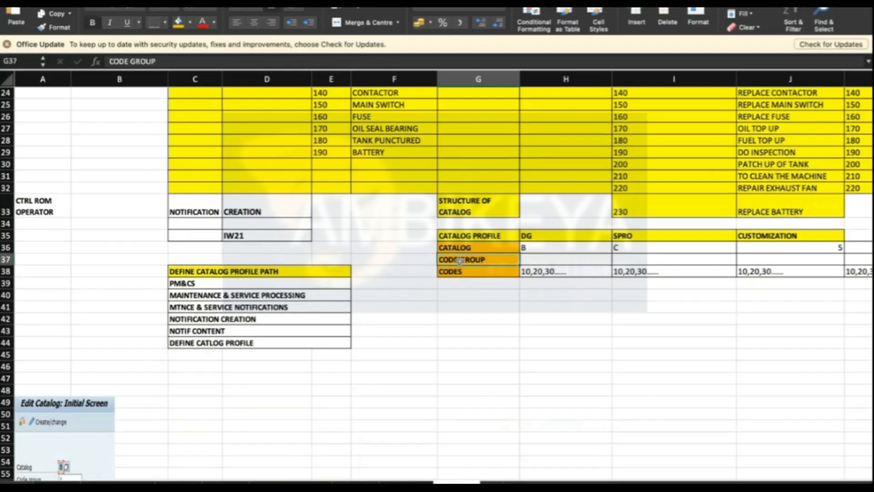
click(460, 271)
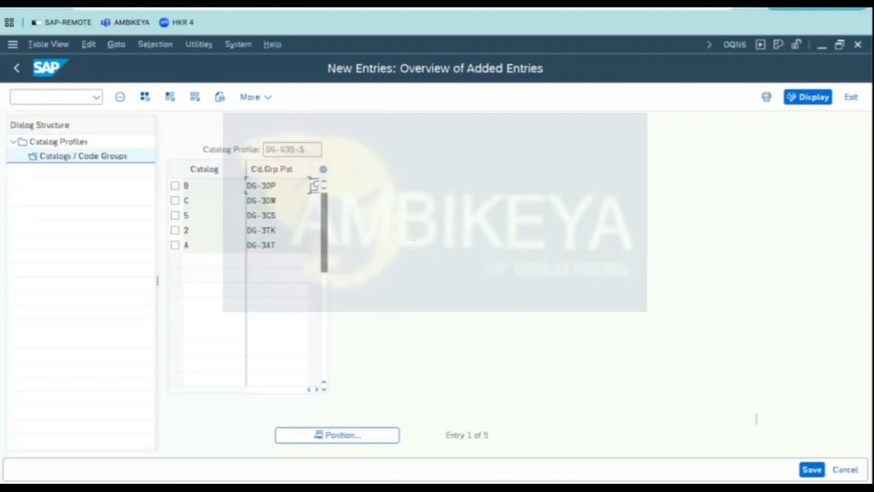
- Save the catalog profile's code group assignments to the existing customizing request
click(820, 472)
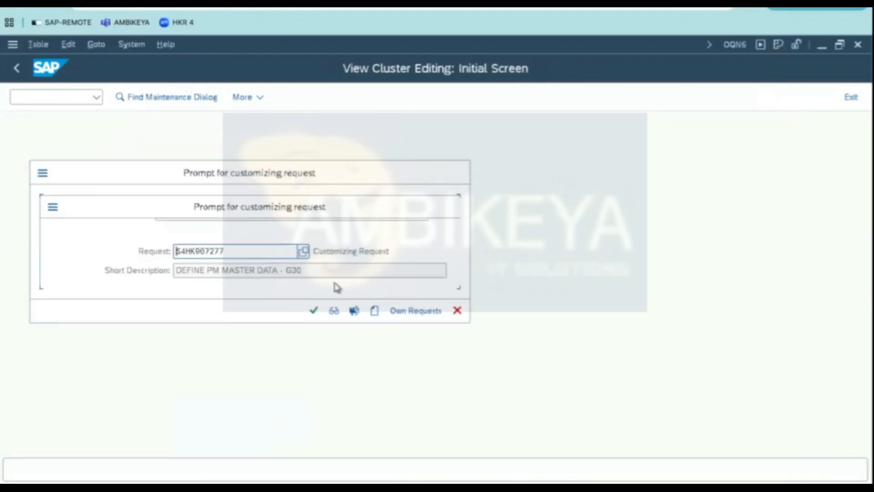
click(313, 310)
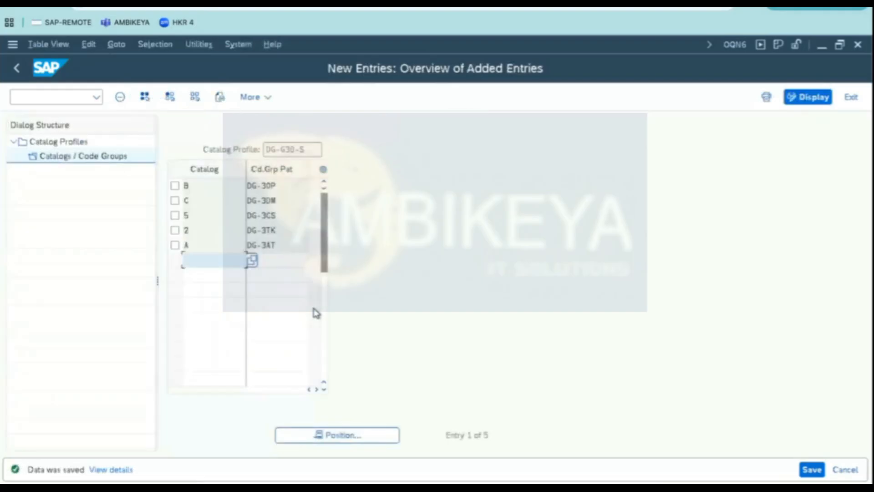
click(16, 70)
click(16, 71)
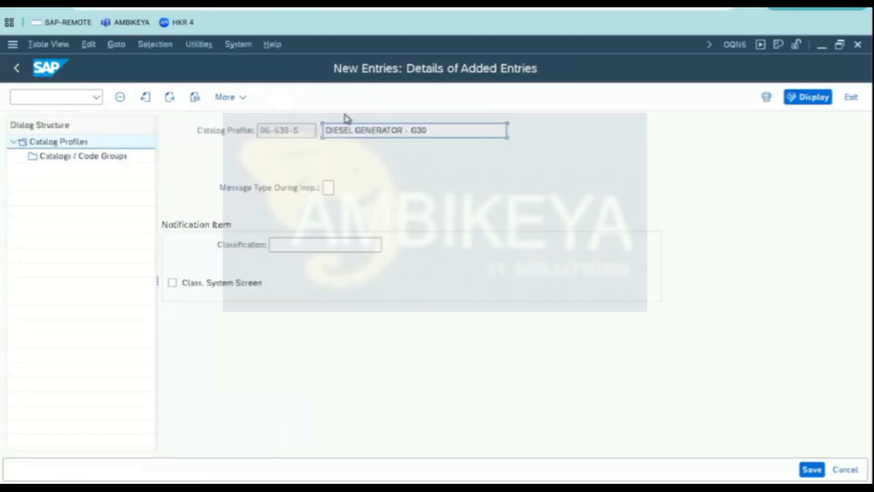
drag(304, 128, 258, 131)
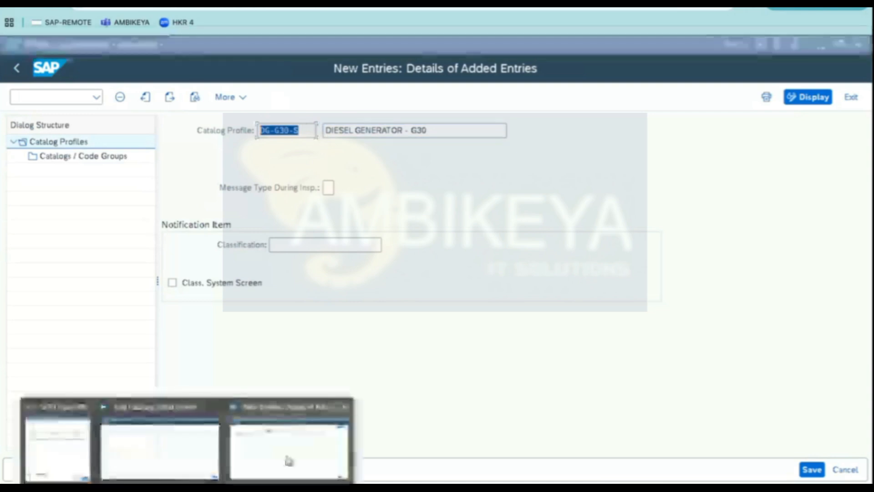
- Display functional location NY1's structure in IH01 with installed equipment and equipment hierarchy, fully expanded
click(238, 44)
click(259, 61)
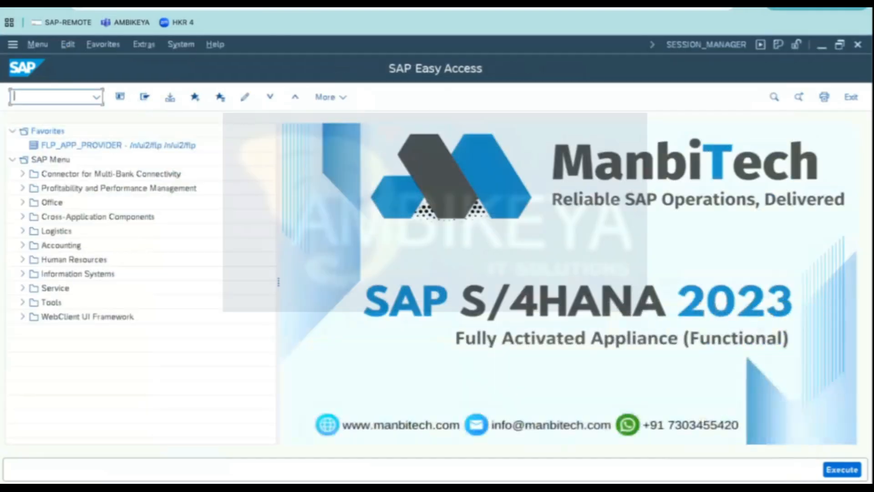
text(ih01)
key(Return)
text(NY1)
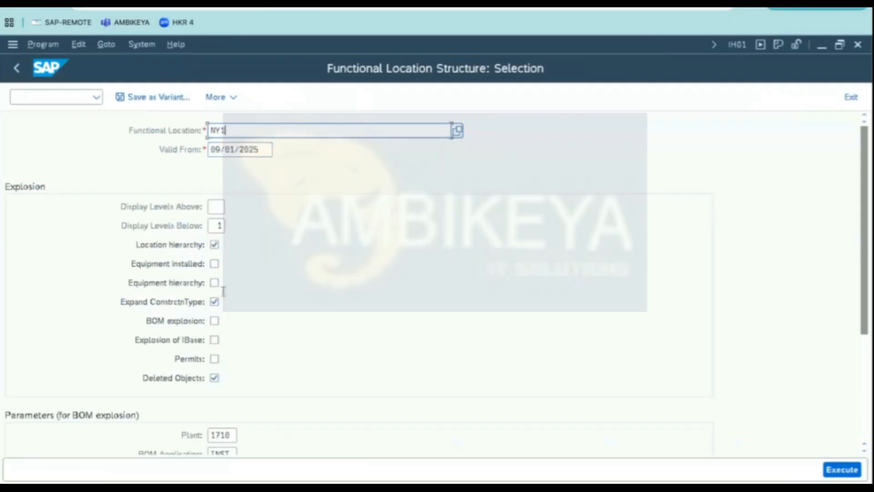
click(215, 264)
click(214, 283)
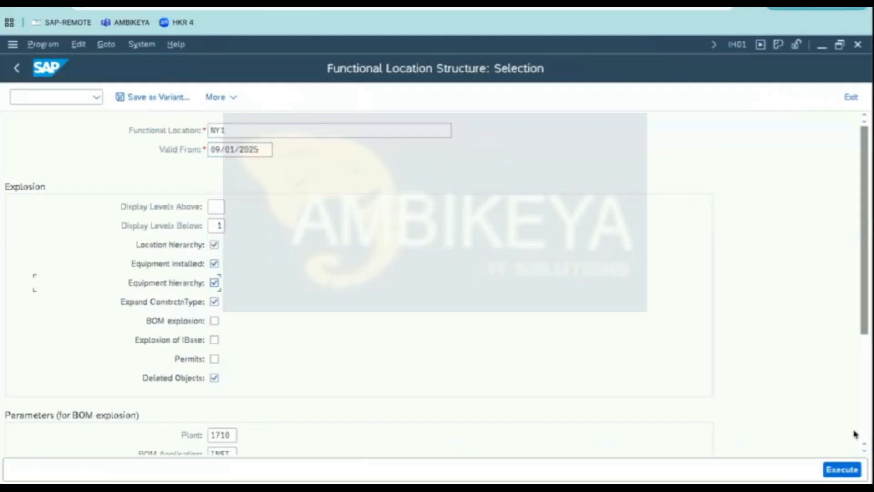
click(842, 469)
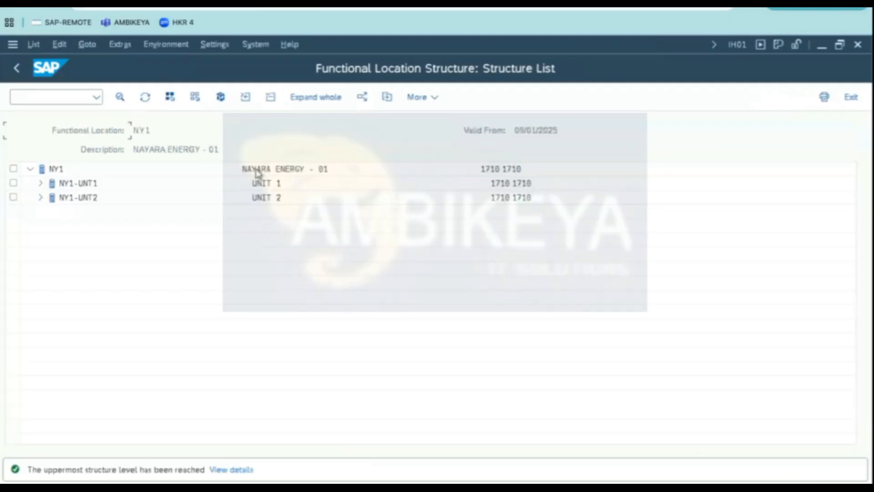
click(326, 97)
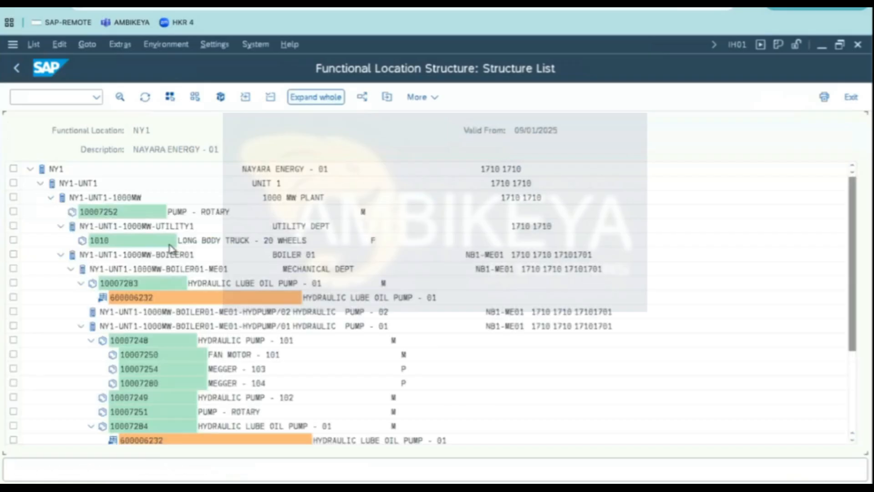
click(184, 385)
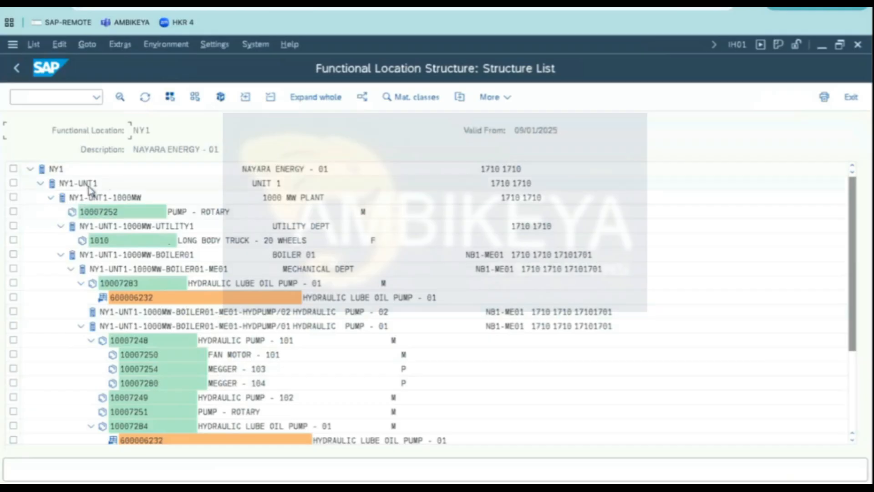
click(182, 255)
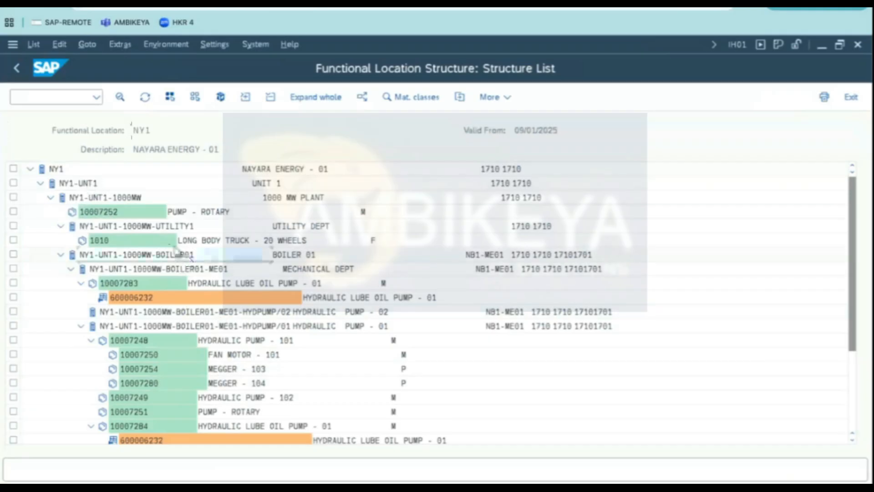
click(256, 44)
click(264, 62)
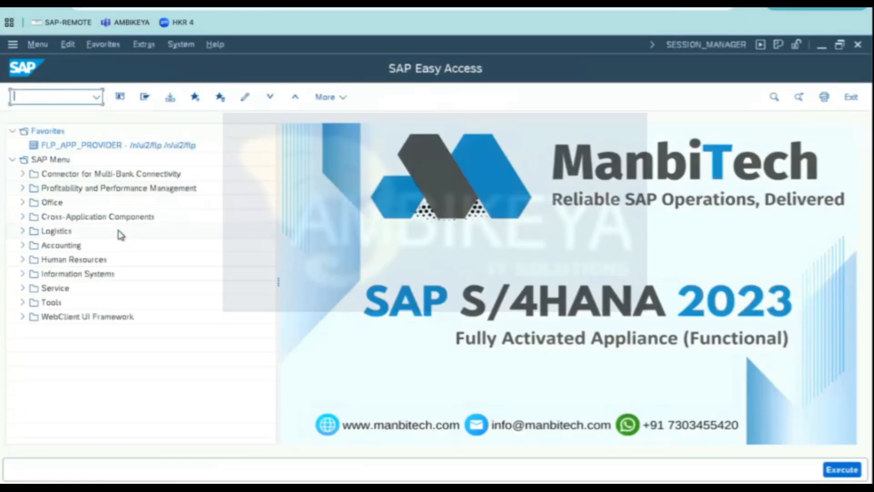
- Start creating machine equipment in IE01 and check the reference pump's equipment number in the functional location structure window
text(IE01)
key(Return)
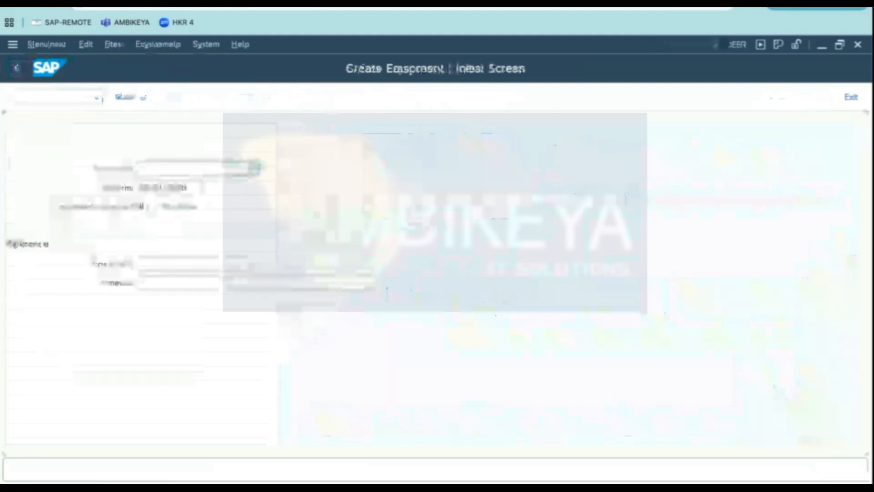
click(178, 267)
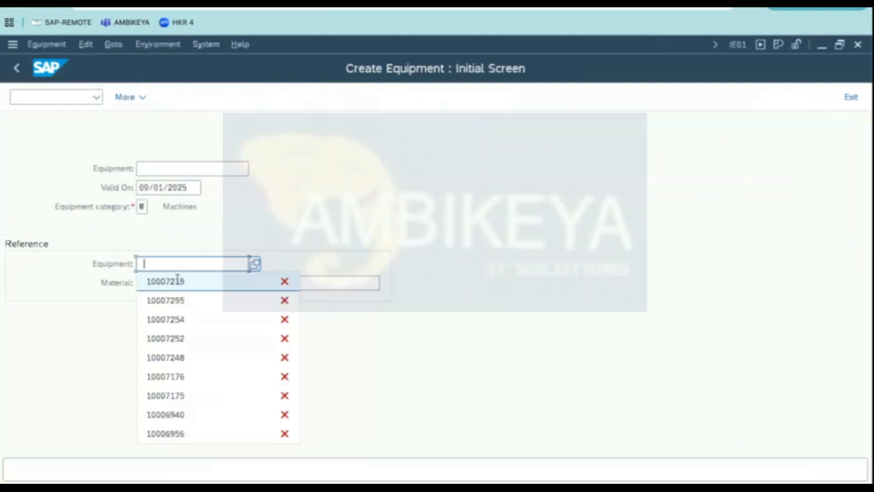
click(178, 279)
click(183, 482)
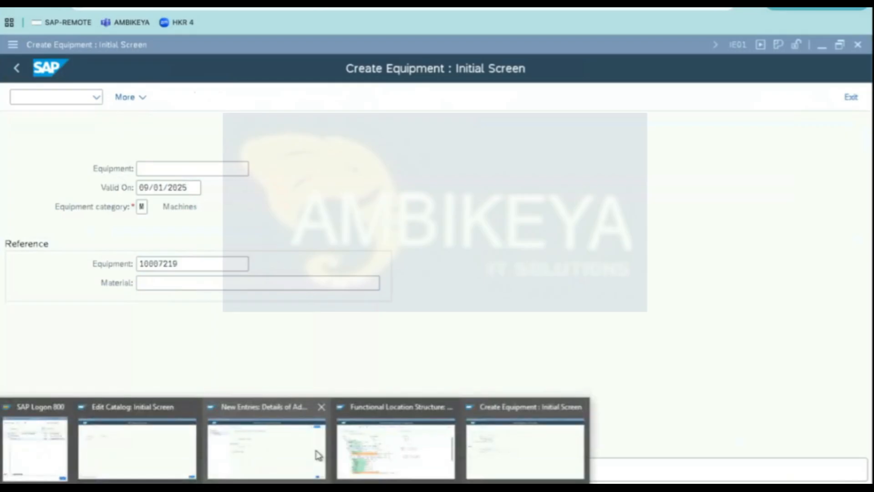
click(420, 468)
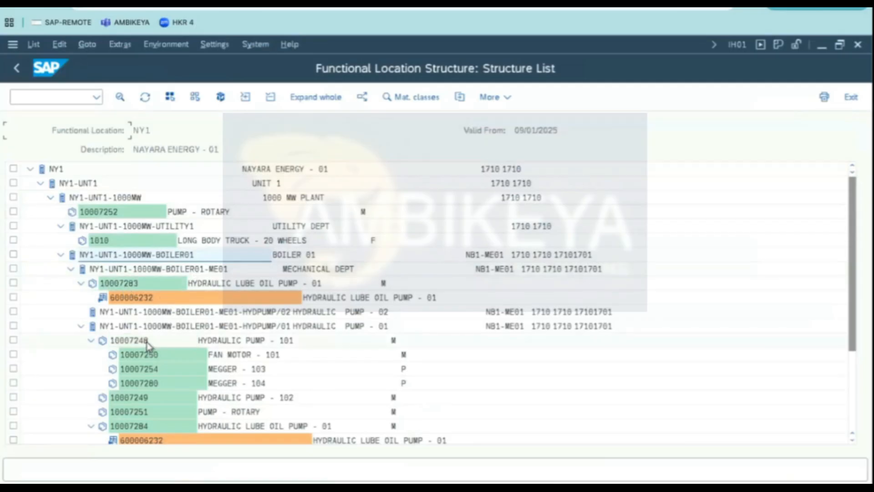
mouse_move(194, 476)
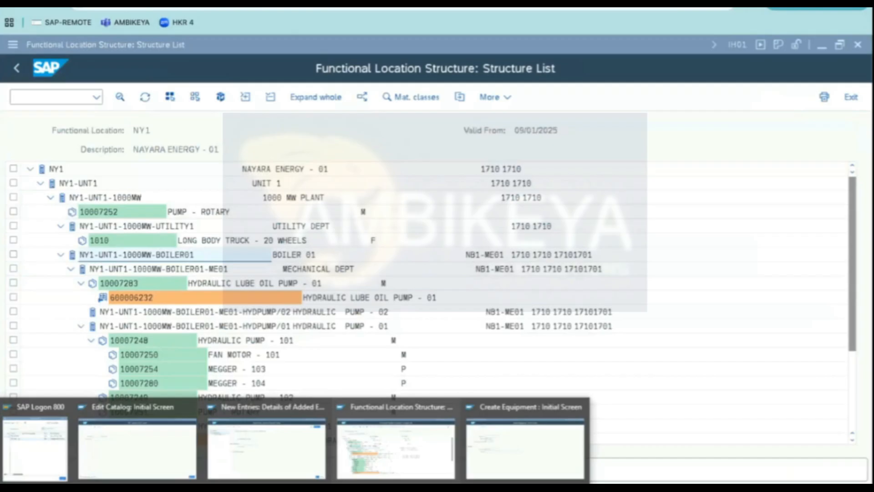
click(519, 471)
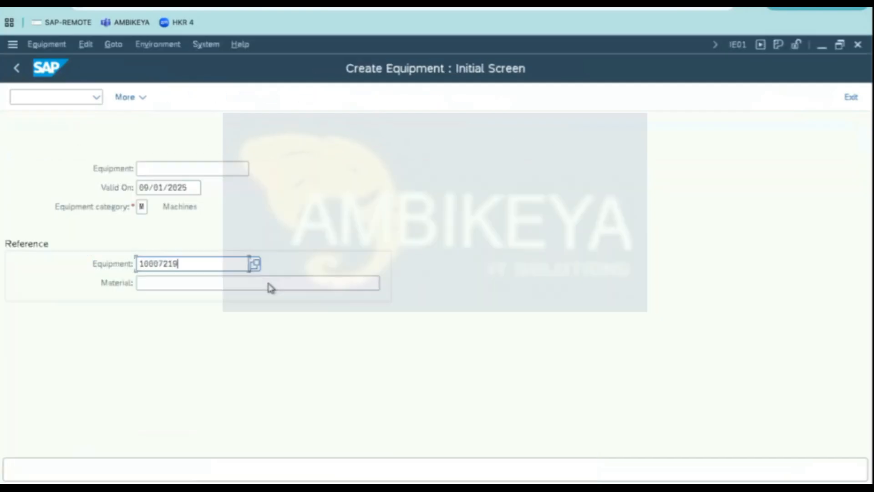
- Set the reference equipment to 10007248 and copy it with all sub-objects
key(BackSpace)
key(BackSpace)
text(48)
key(Return)
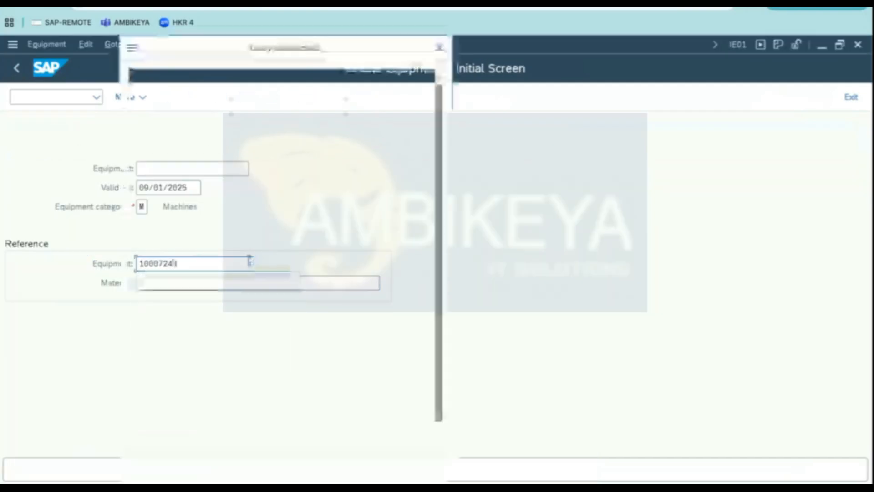
click(376, 473)
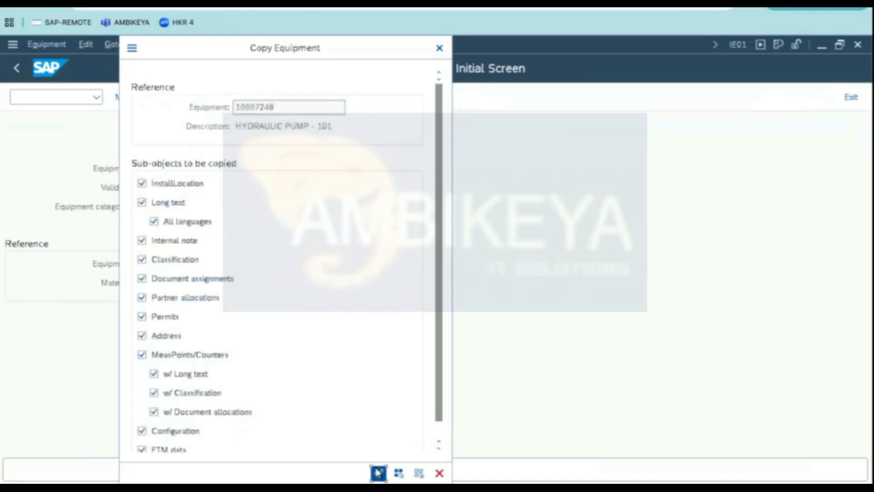
- Set the new equipment's description to DIESEL GENERATOR - G30
key(ctrl+a)
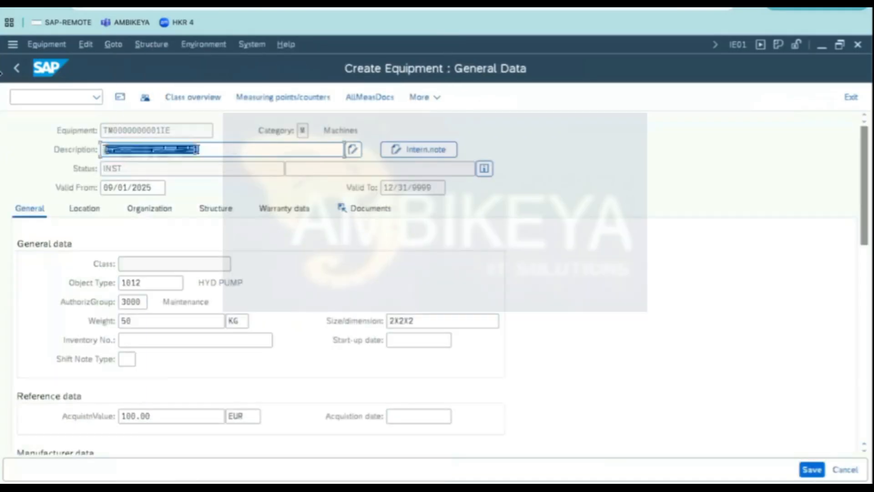
text(DI)
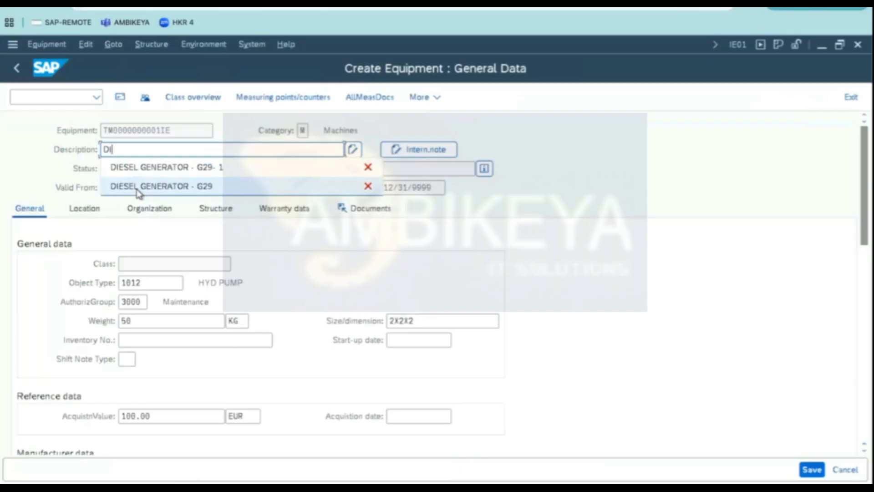
click(137, 186)
drag(195, 149, 207, 150)
text(30)
key(Return)
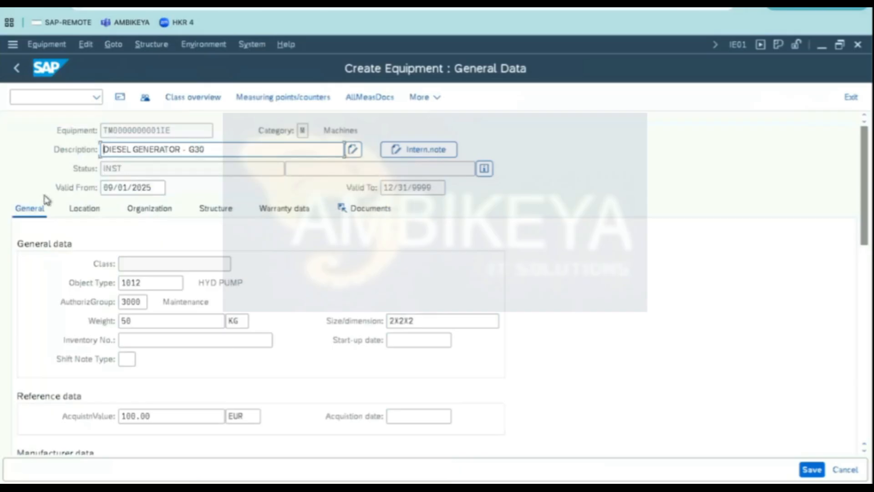
- Review the new equipment's location, organization and structure data
click(84, 209)
click(146, 210)
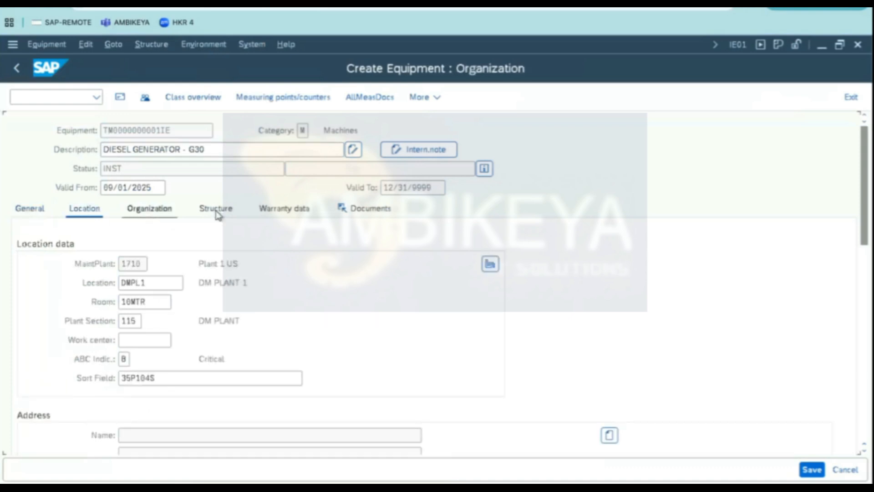
click(216, 210)
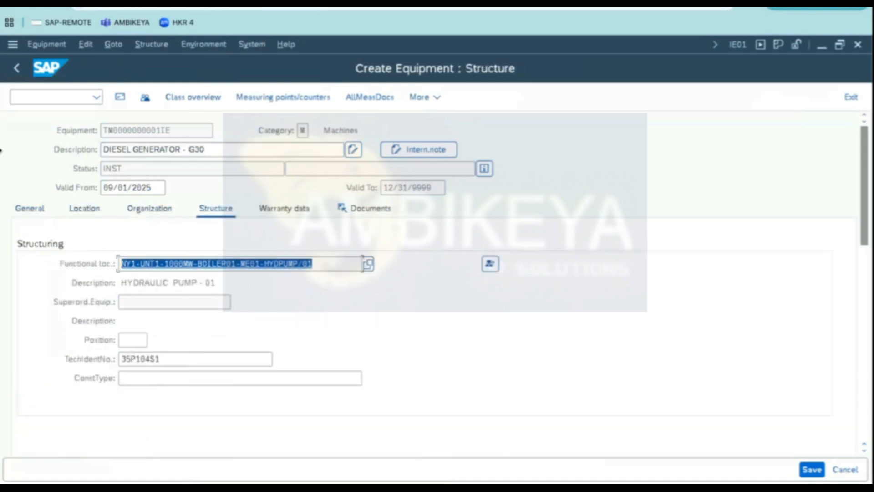
- Dismantle the equipment and reinstall it at functional location NY1-UNT2-1000MW-BOILER01 with data transfer
click(490, 264)
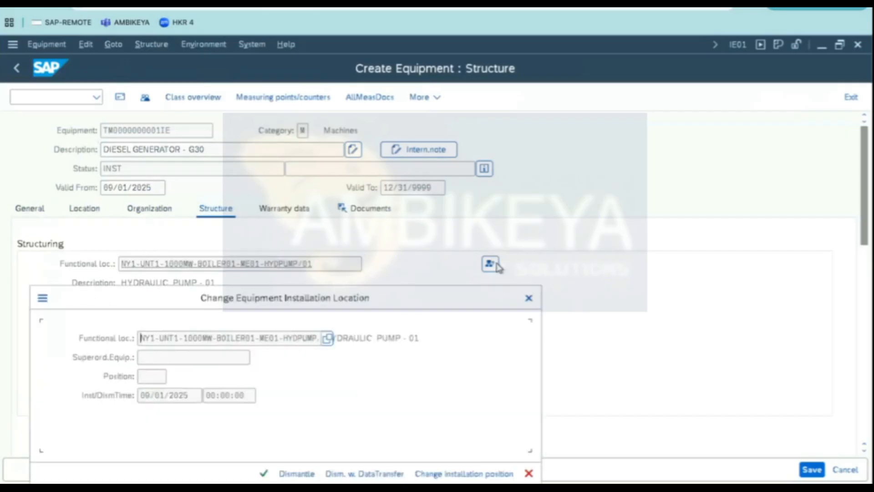
click(297, 476)
click(200, 339)
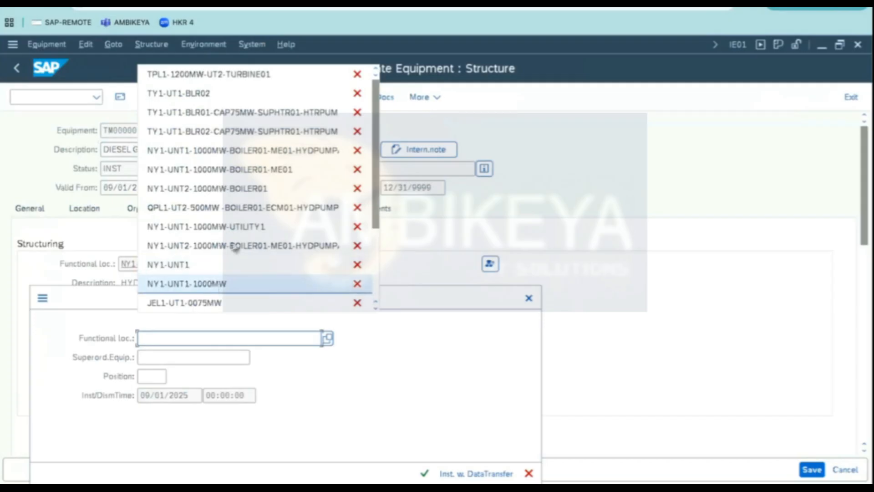
click(237, 194)
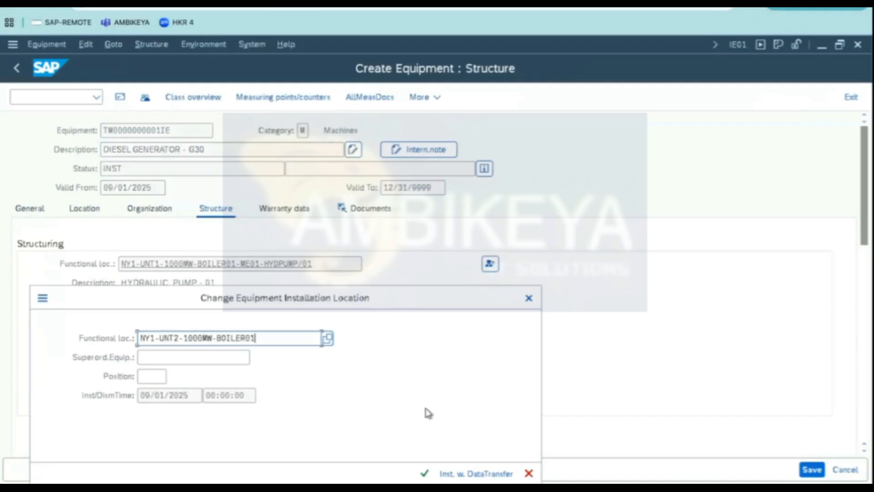
click(425, 473)
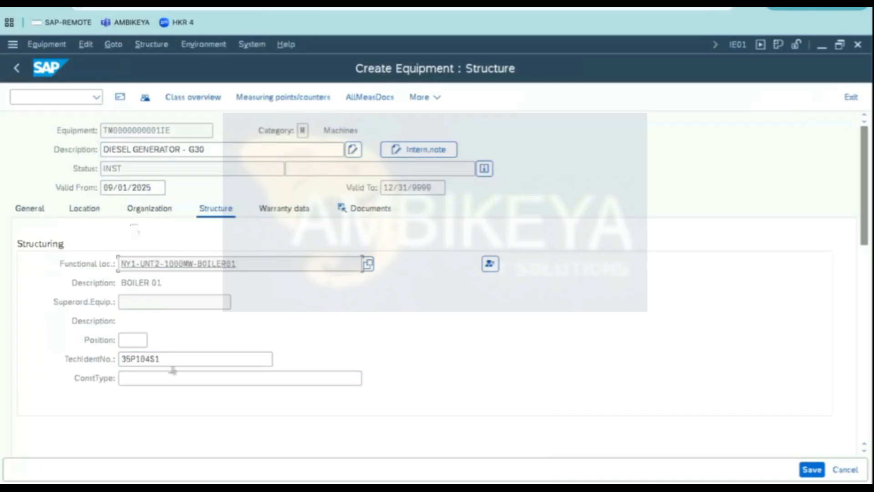
- Set the technical identification number to G30 and save the new equipment
double_click(171, 360)
text(D)
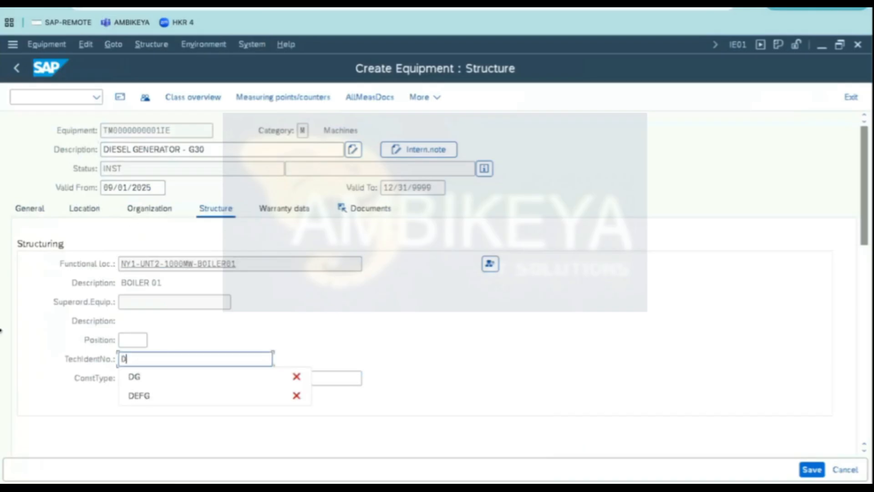
text(G-G30)
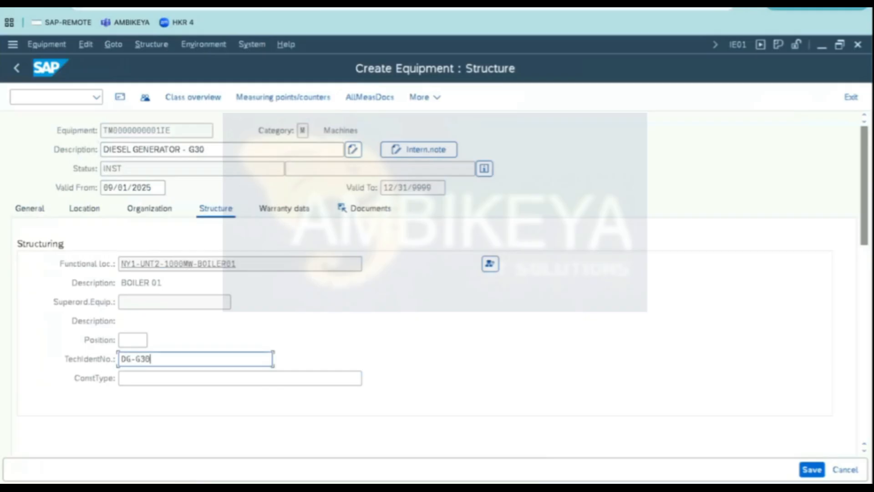
drag(136, 359, 6, 323)
key(BackSpace)
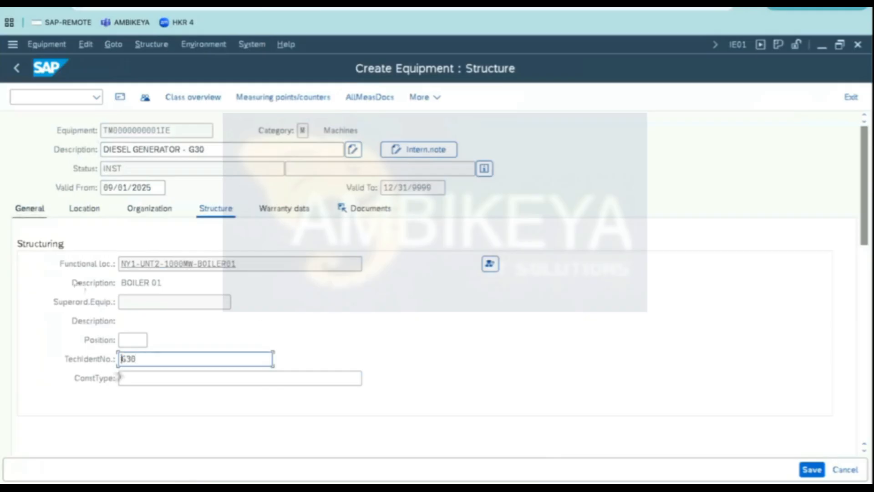
double_click(139, 363)
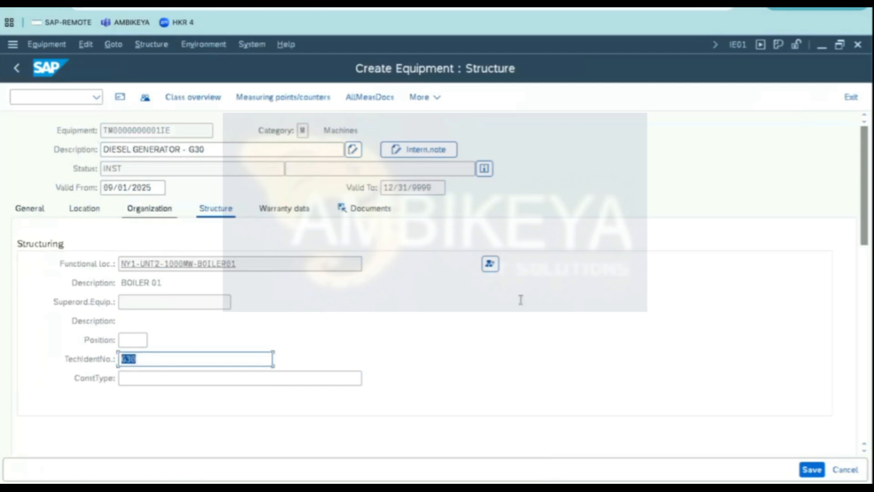
click(811, 469)
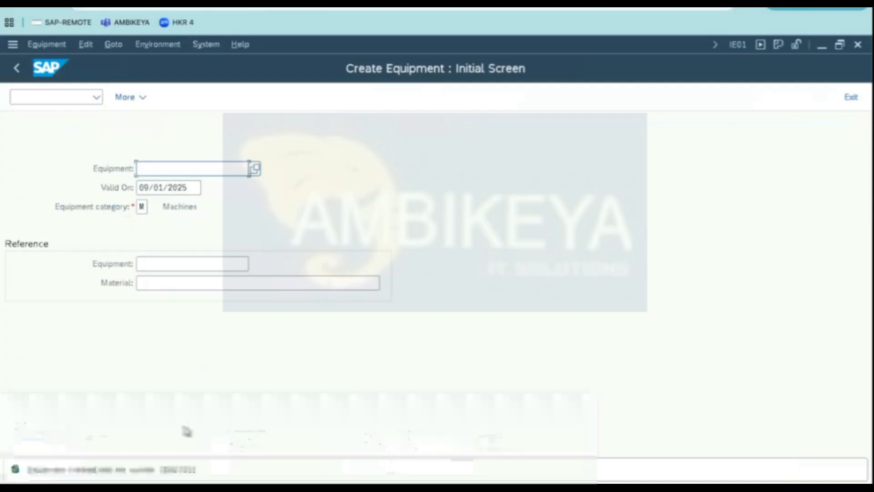
- Open the newly created equipment in change mode
click(47, 44)
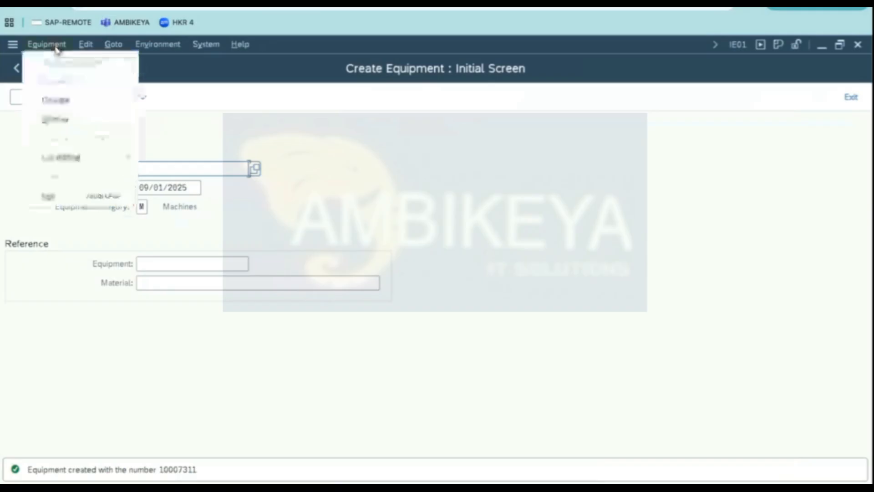
click(66, 99)
key(Return)
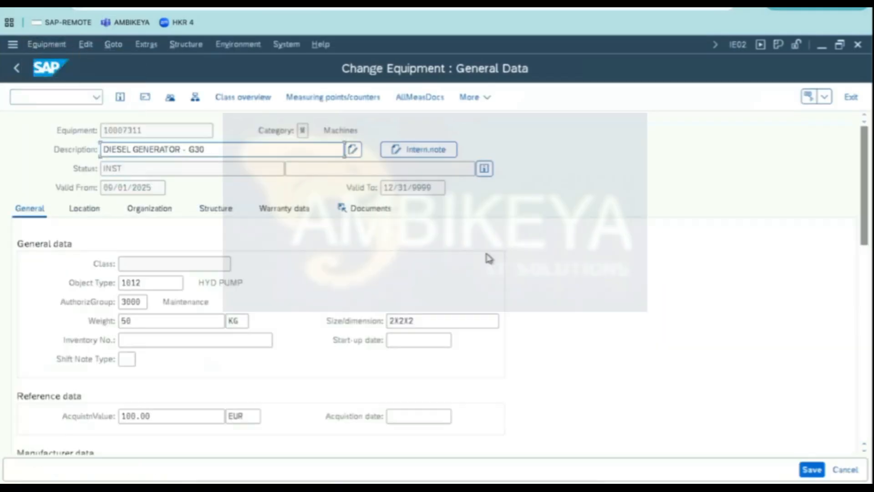
- Assign catalog profile DG-G30-S in the equipment's organization responsibilities and save the change
click(166, 211)
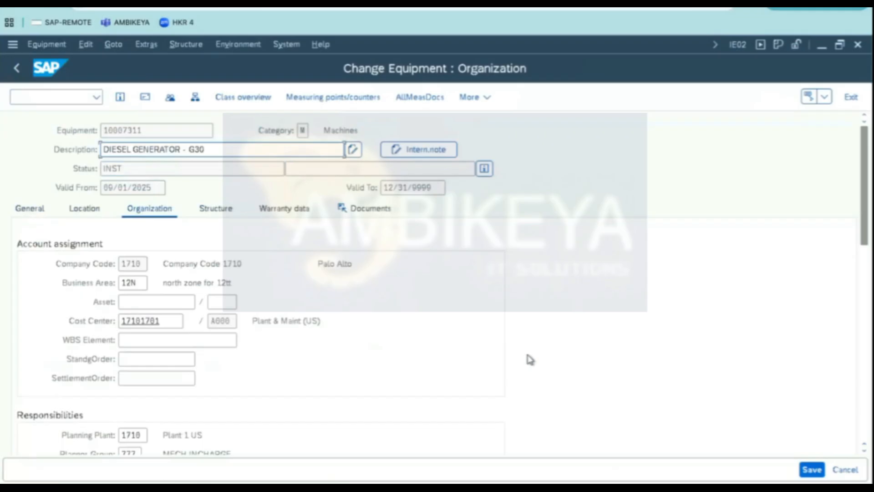
scroll(527, 358, down, 5)
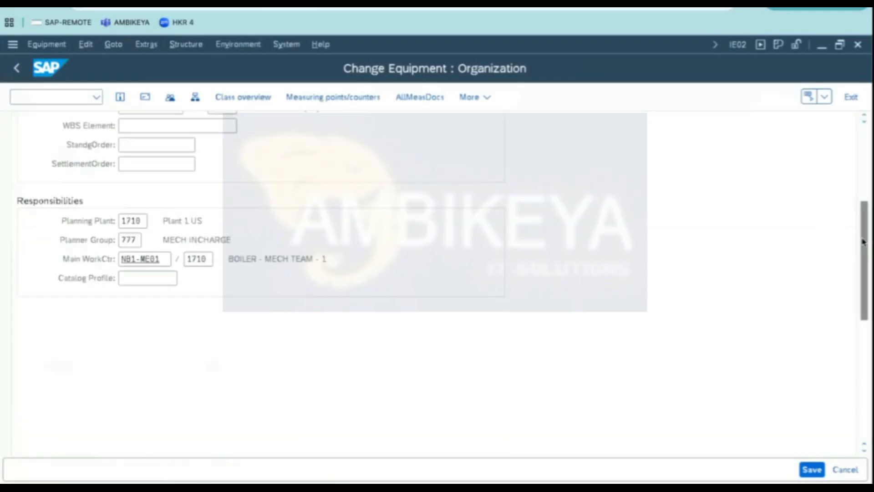
click(145, 278)
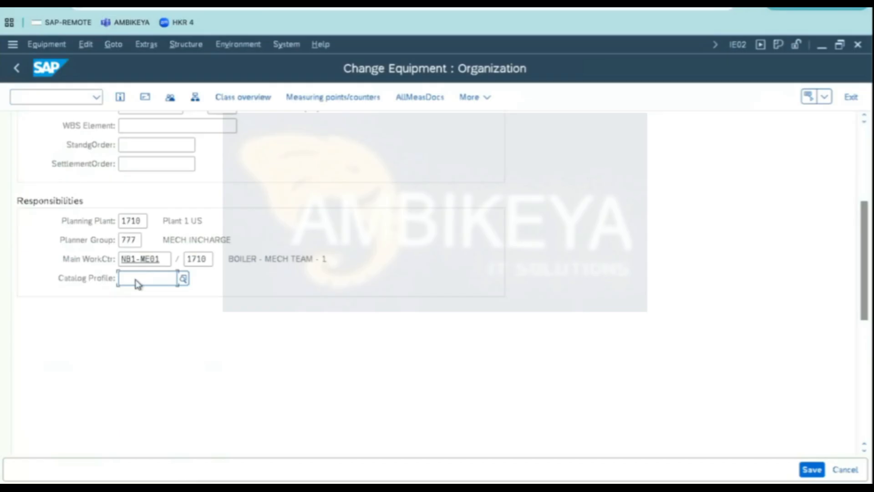
scroll(460, 246, up, 2)
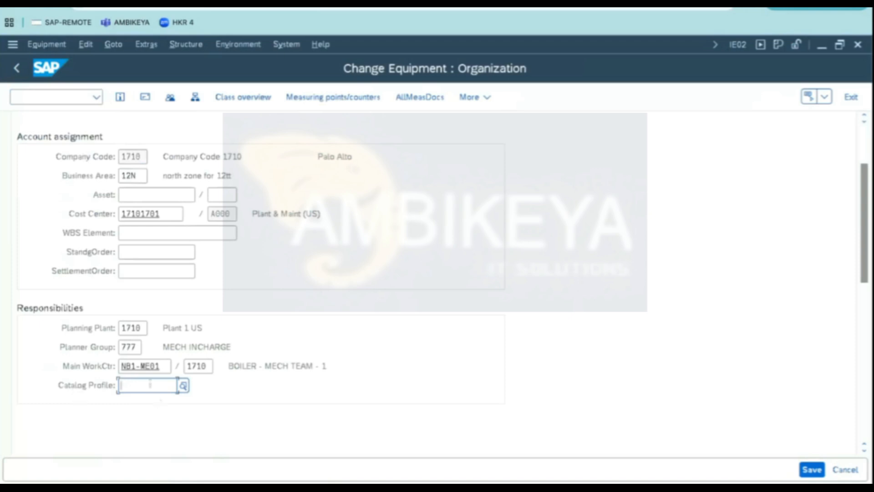
click(184, 386)
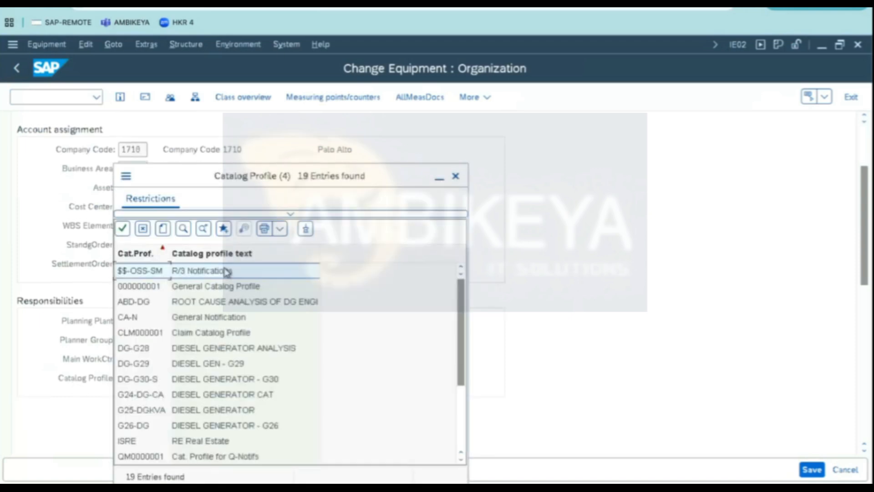
drag(209, 182, 375, 116)
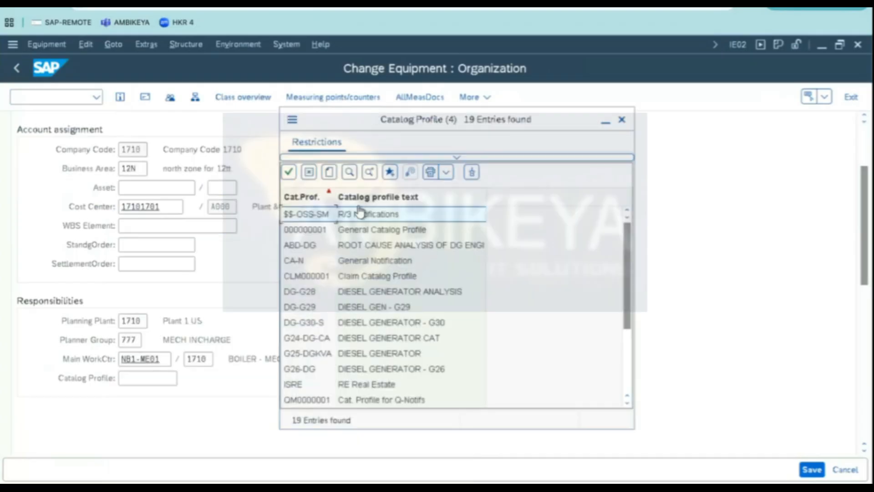
click(336, 324)
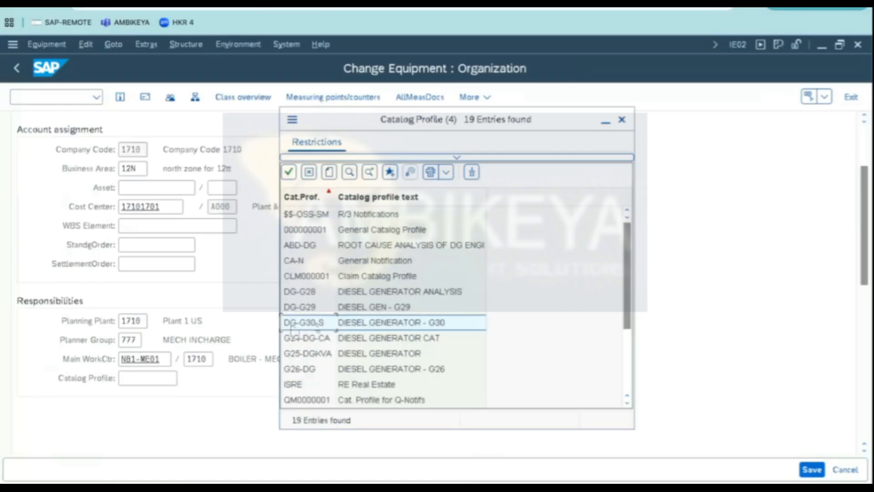
double_click(316, 327)
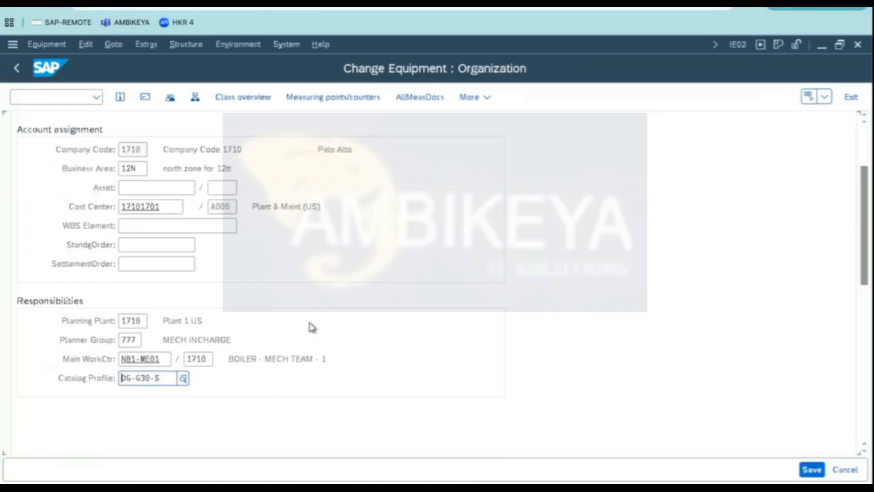
key(Return)
drag(354, 381, 9, 354)
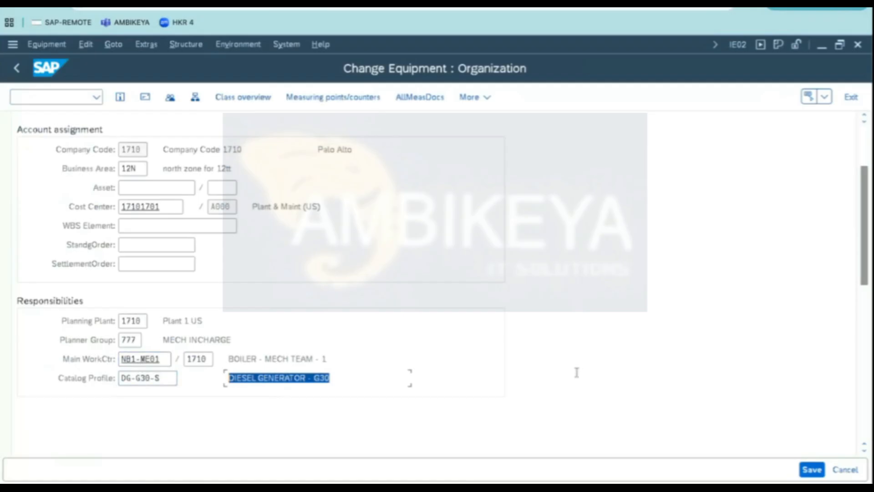
click(823, 472)
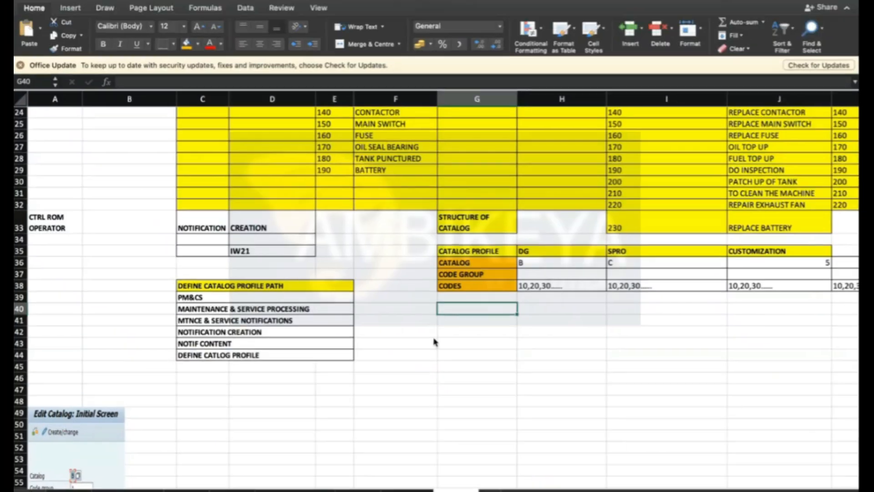
- Switch to the reference spreadsheet's catalog profile section
scroll(433, 339, down, 5)
click(533, 211)
click(491, 200)
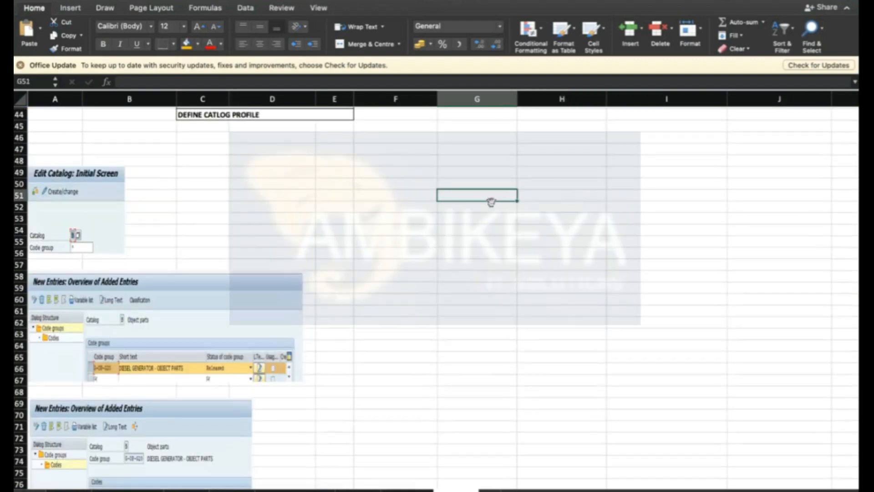
- Enter "OPERATION / PRODUCTION / CONTROL ROOM OPERATOR" in cell G51
text(OPERATION)
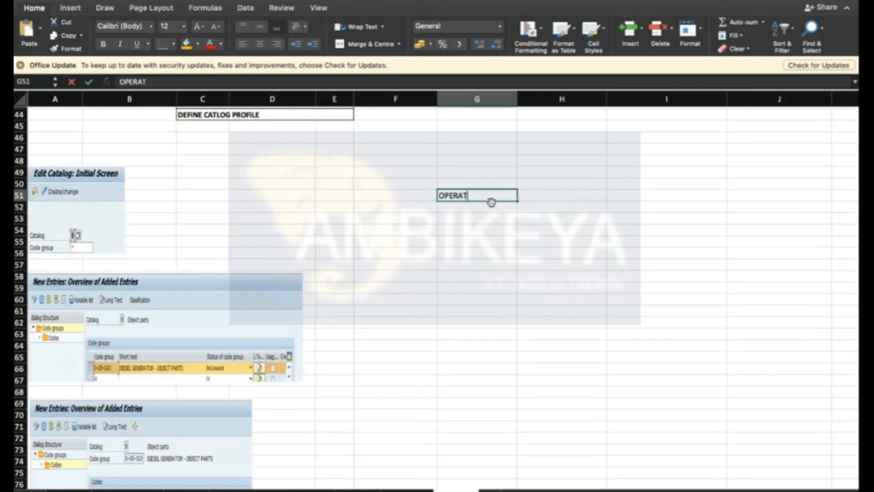
key(Return)
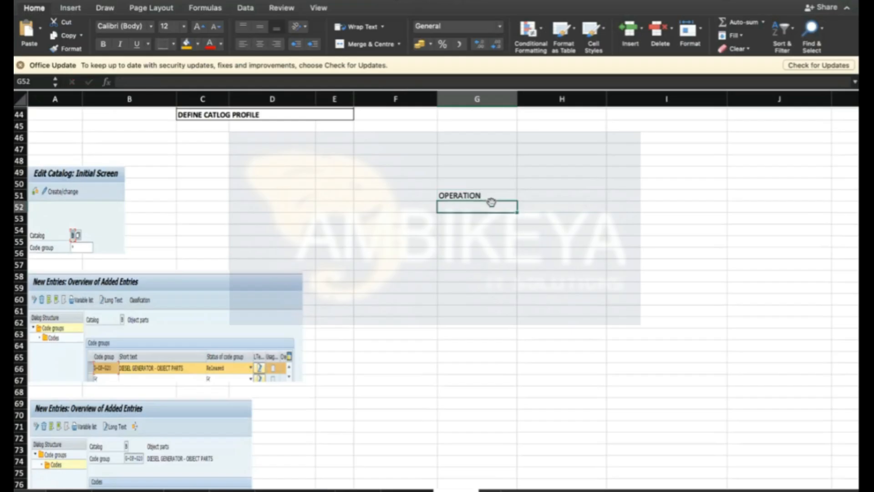
click(493, 198)
double_click(499, 196)
text(/ PRODUCTION / CONTROL R)
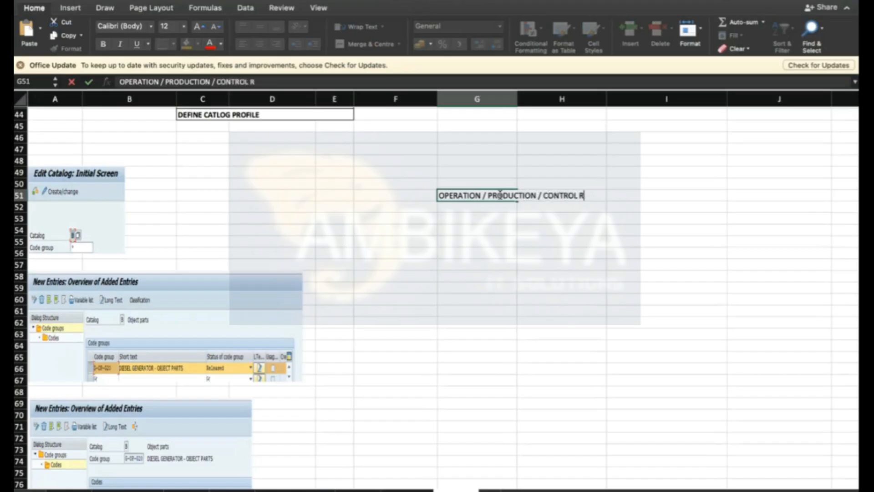
text(OOM OPERATOR)
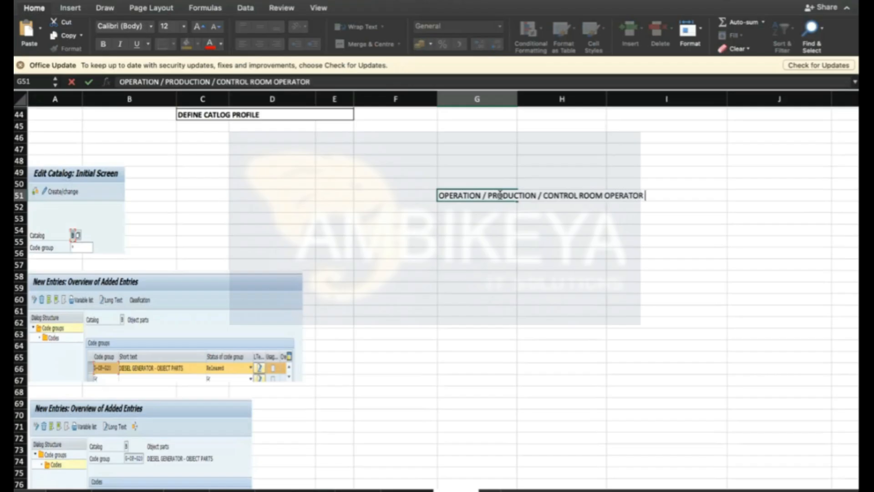
key(Return)
- Wrap the text in G51 and widen column G
click(493, 195)
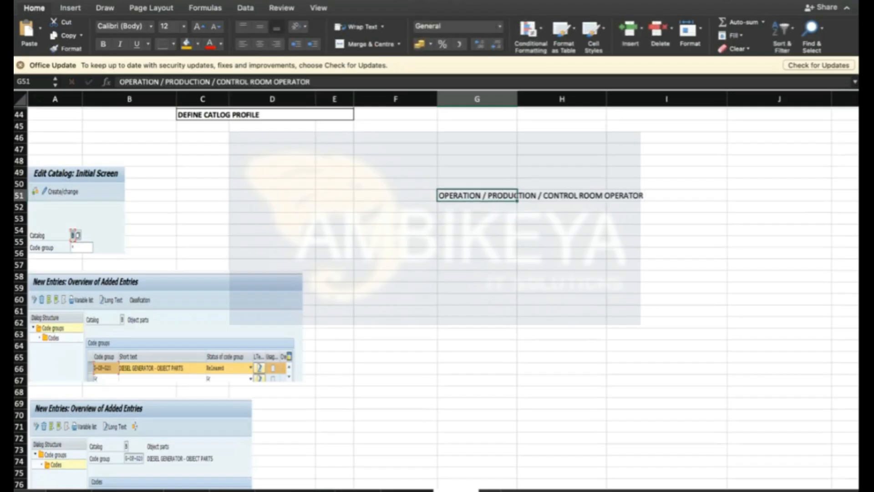
click(371, 30)
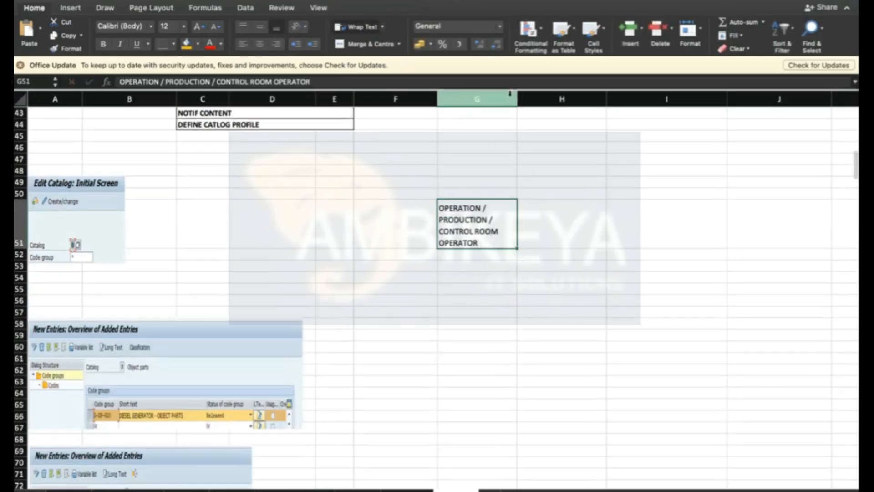
drag(518, 99, 542, 99)
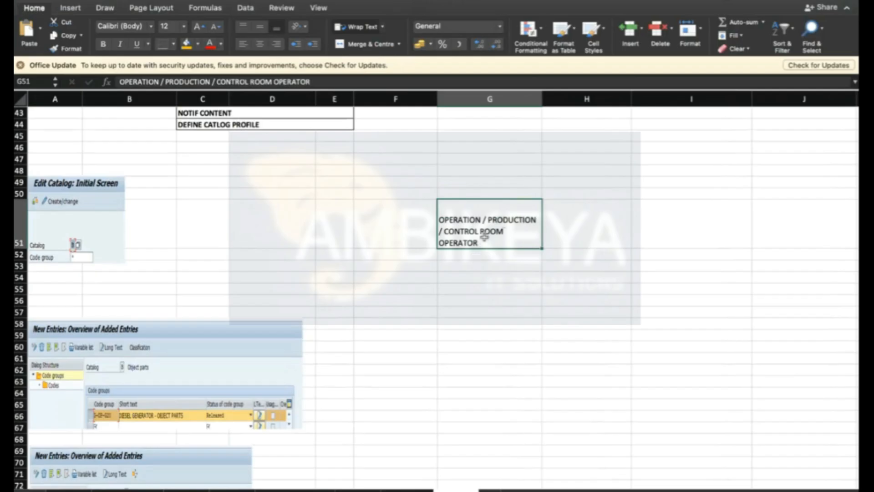
- Add an outline border around cell G51
click(173, 44)
click(194, 155)
click(611, 226)
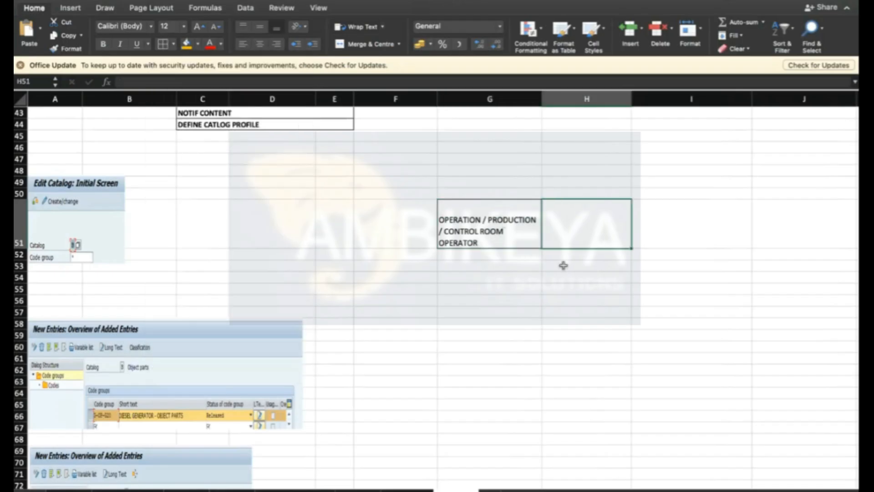
- Enter INTIMATE in cell G53 below the operator box
click(486, 265)
text(IN)
text(TE)
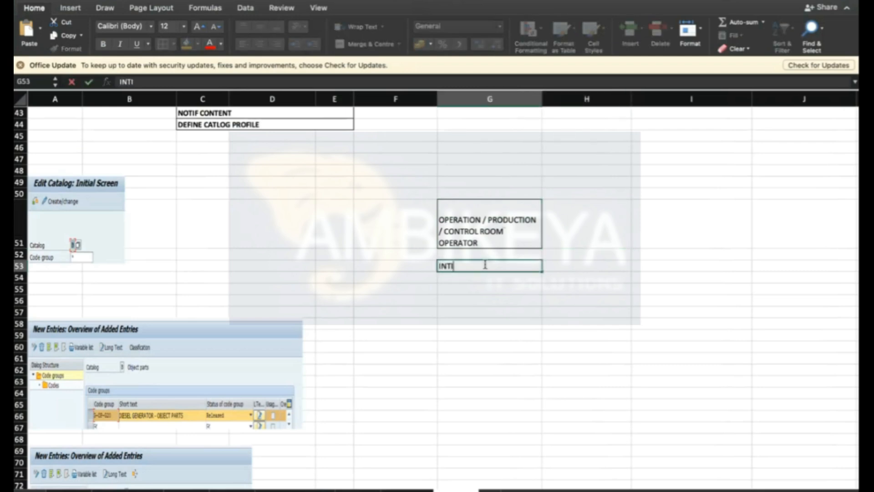
text(MATE)
key(Return)
click(476, 267)
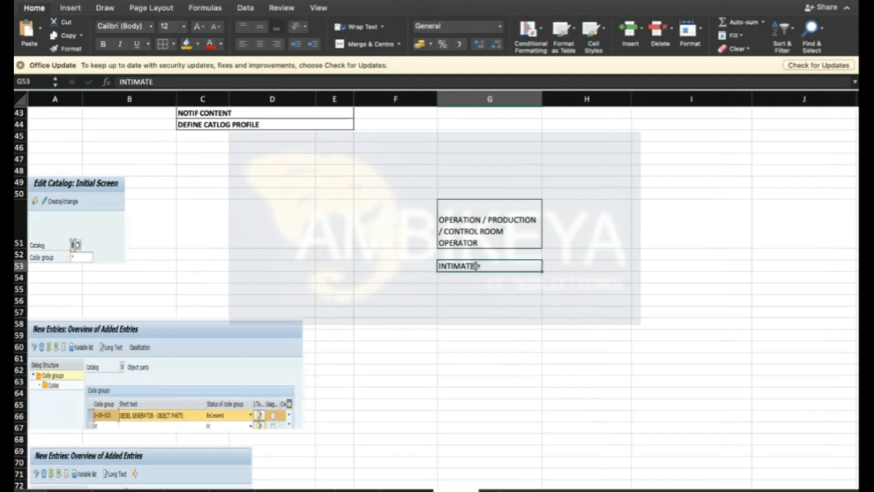
- Edit G51 to read "OPERATION / PRODUCTION TEAM / CONTROL ROOM OPERATOR"
click(503, 235)
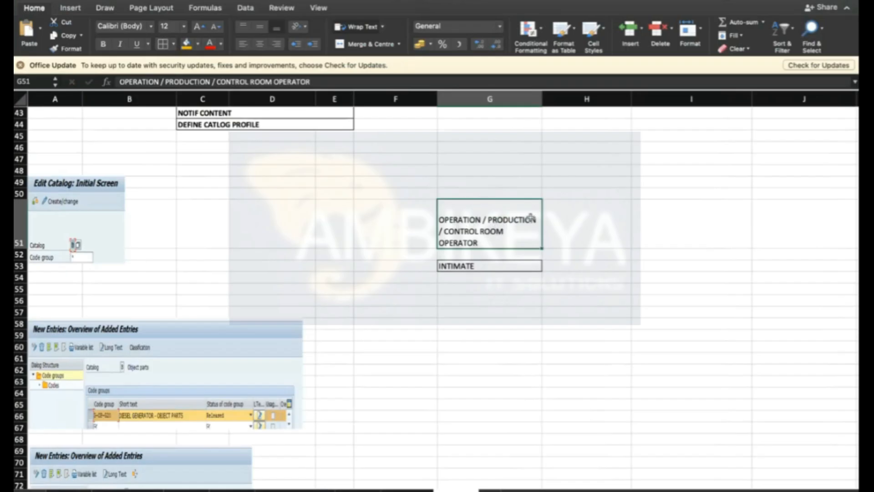
double_click(540, 219)
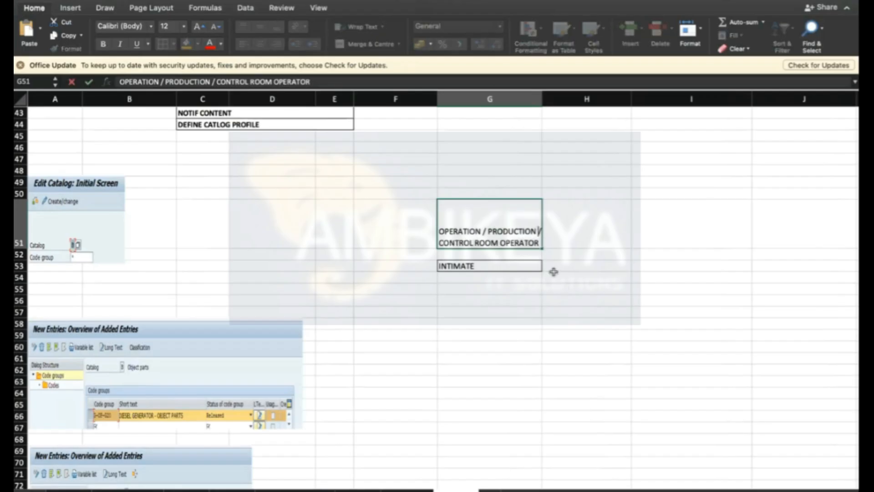
text(TEAM)
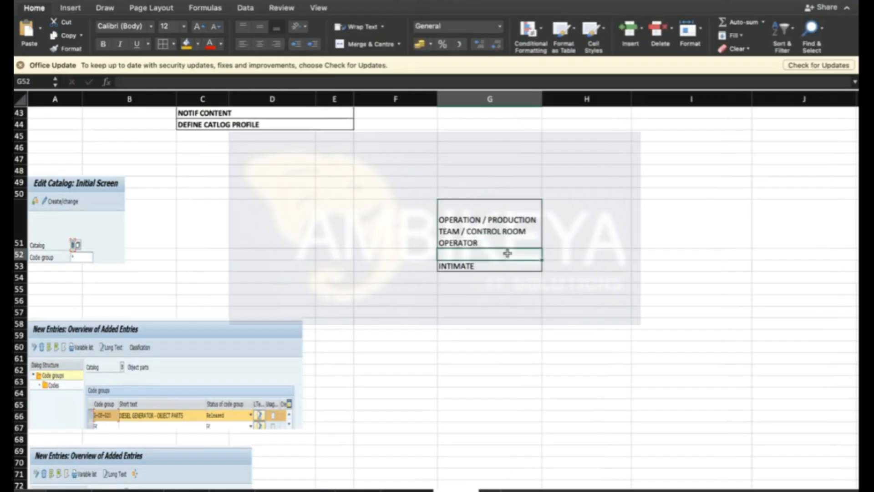
- Enter DIESEL GENERATOR in cell H51
click(576, 232)
text(DI)
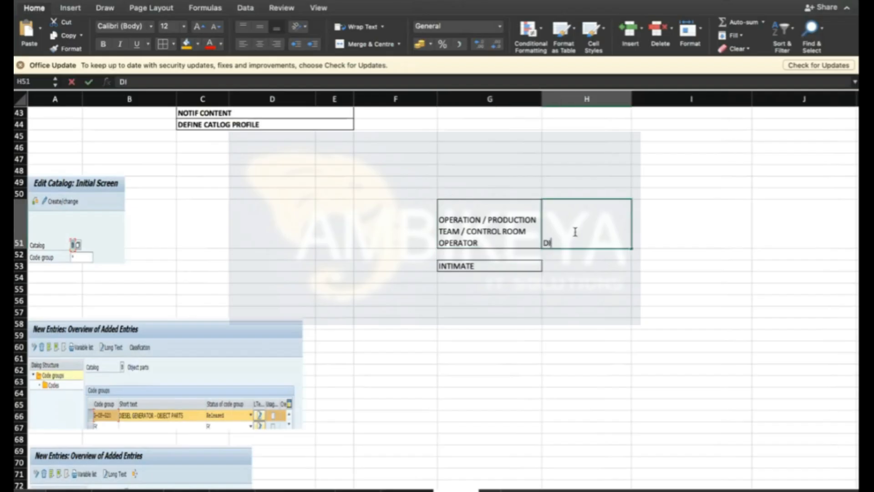
text(ESEL GENERATOR)
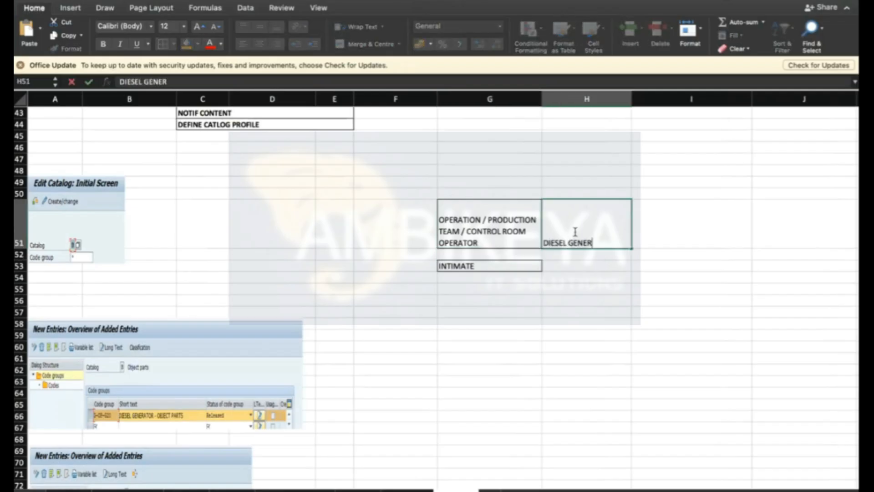
key(Return)
- Give the DIESEL GENERATOR cell an orange fill and bold text
click(575, 232)
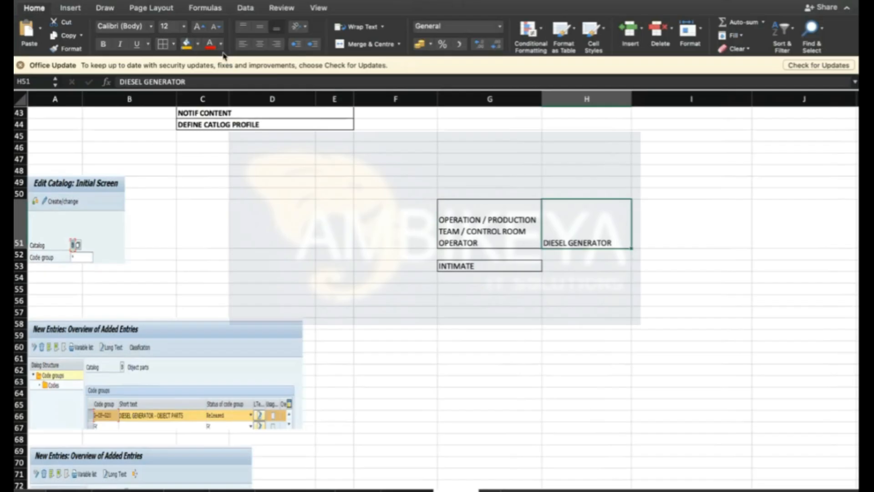
click(186, 47)
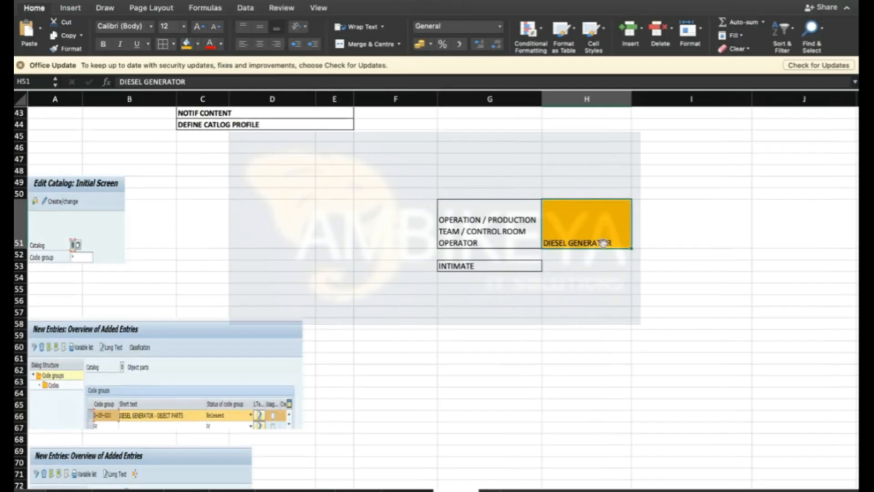
click(103, 43)
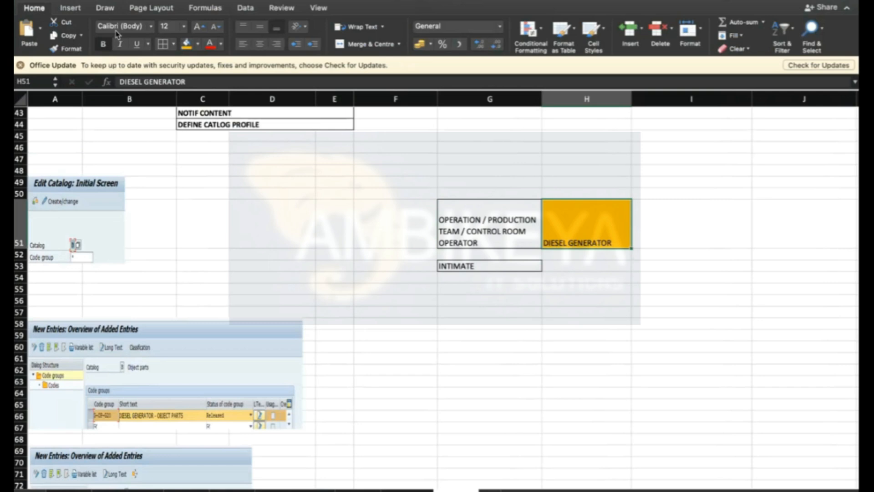
- Enter BREAKDOWN in cell I51
click(713, 226)
text(BREAKDOWN)
key(Return)
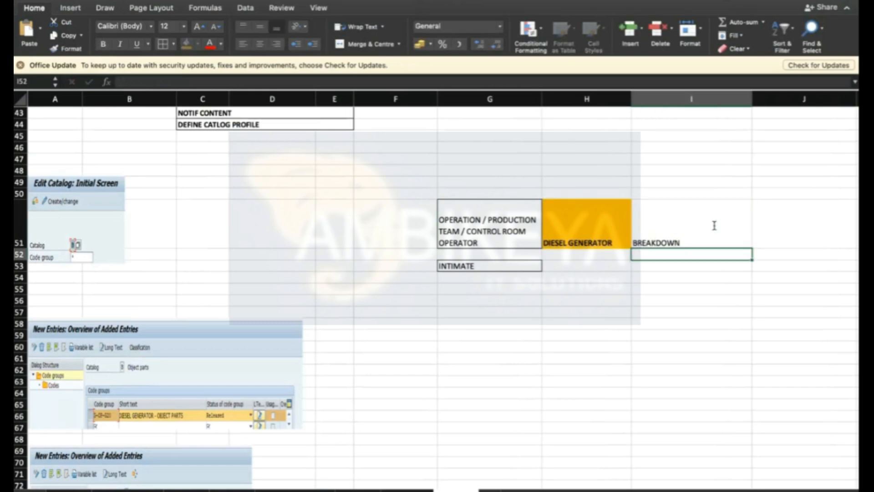
- Enter MAINTENANCE TEAM in cell G55
click(526, 230)
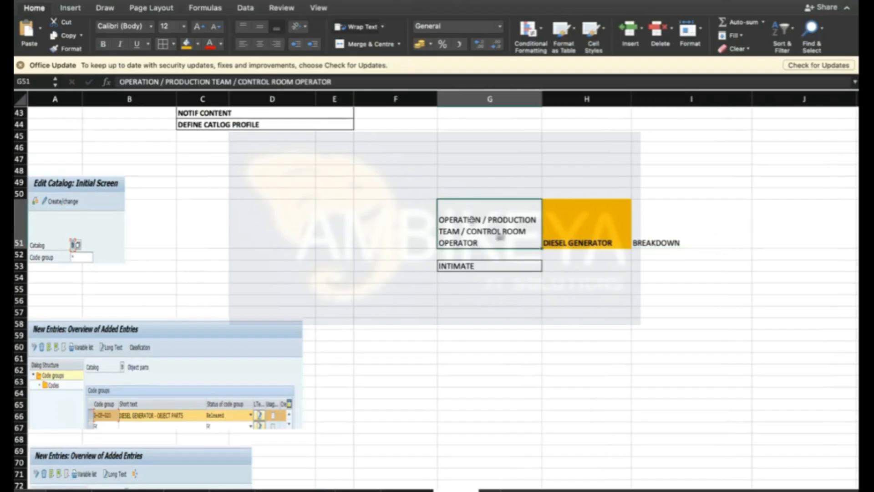
click(687, 244)
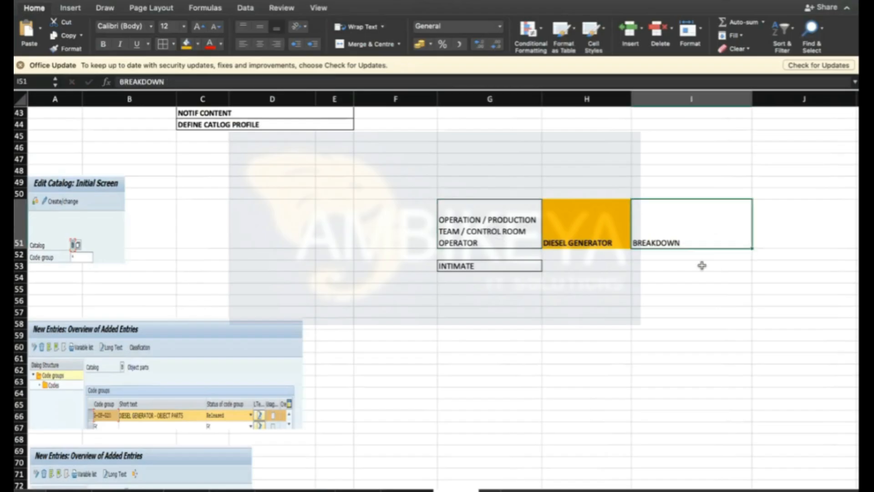
click(476, 290)
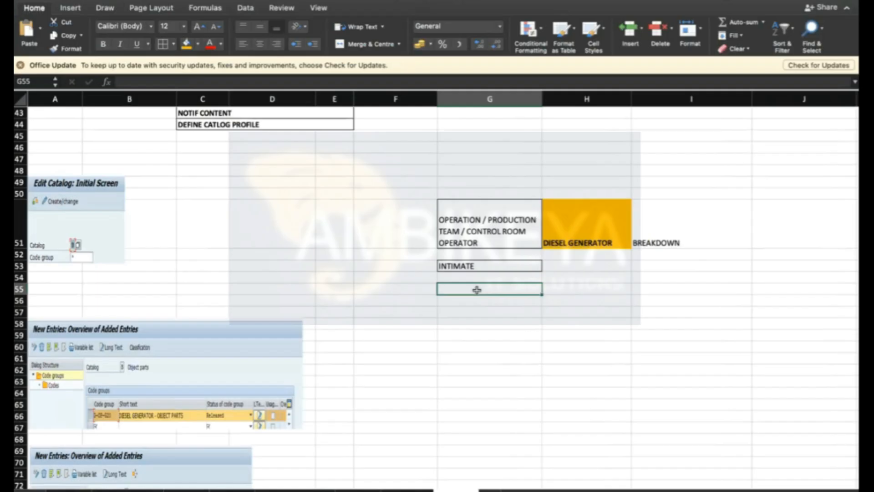
text(MA)
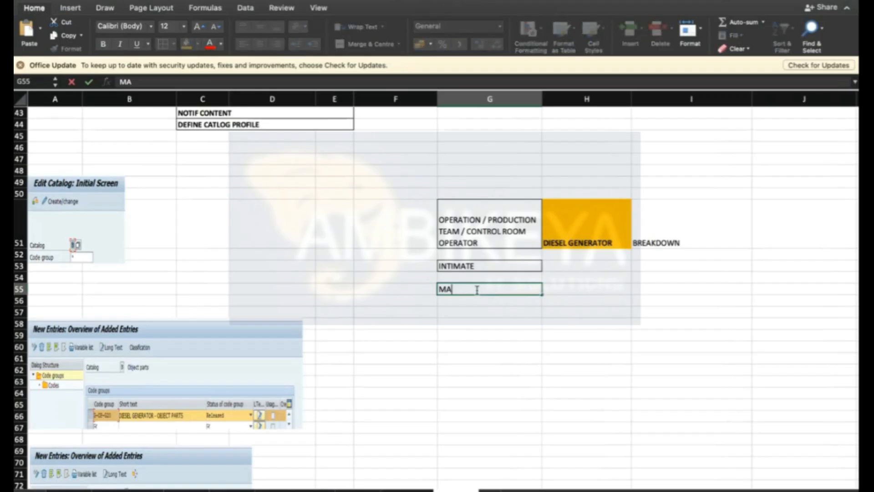
text(INTENANCE)
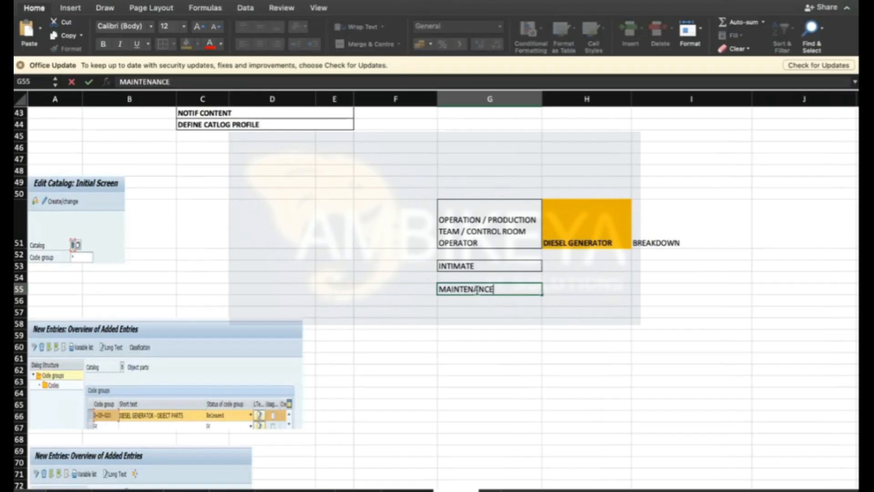
text( TEAM)
key(Return)
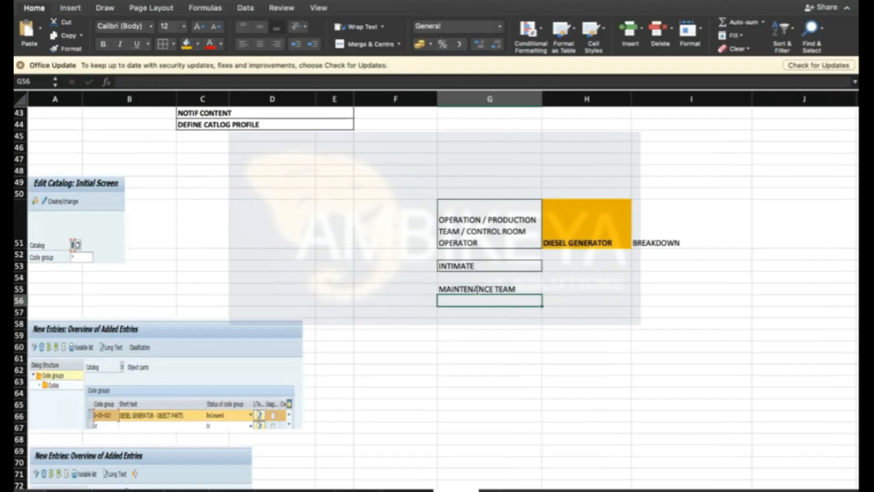
- Make the MAINTENANCE TEAM cell bold
click(477, 290)
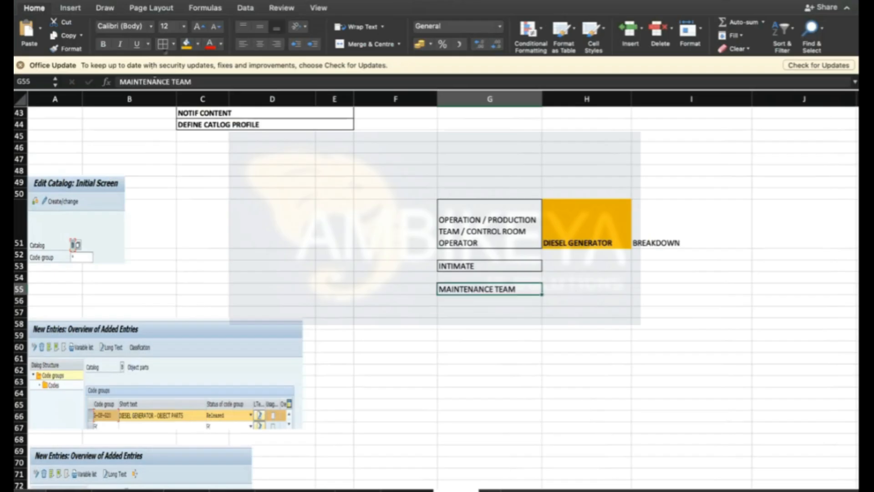
click(103, 43)
click(577, 322)
click(483, 289)
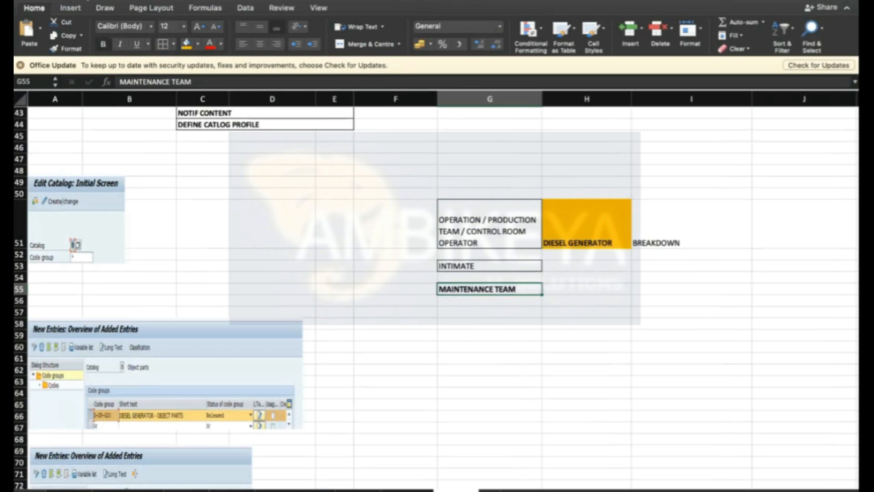
click(498, 320)
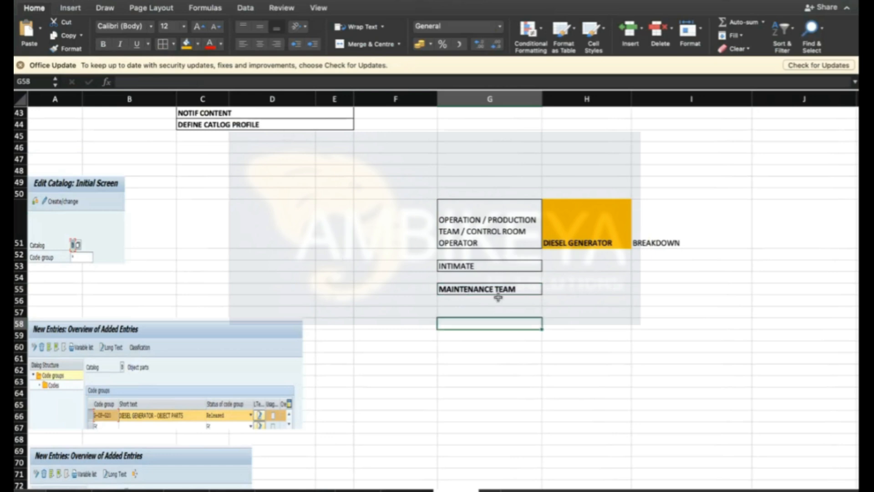
- Enter NOTIFICATION in cell G58
drag(20, 294, 20, 297)
text(NOTIFICATION)
click(475, 315)
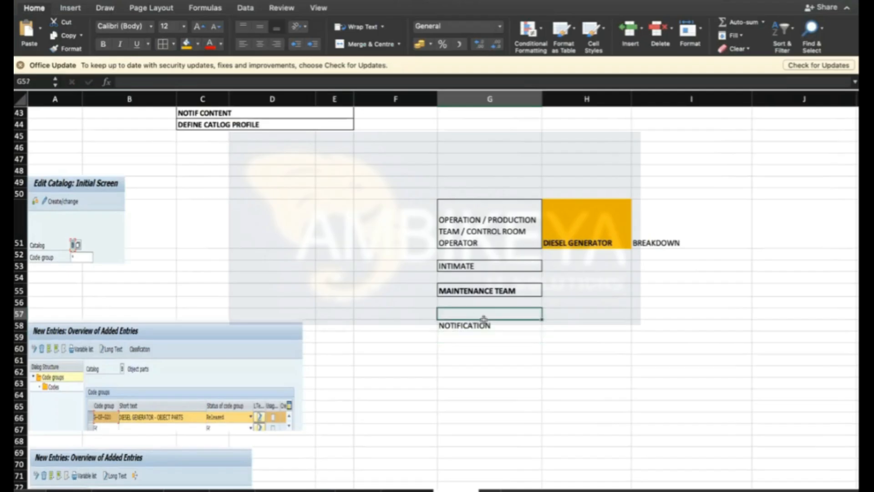
- Make the NOTIFICATION cell bold with an orange fill
click(504, 325)
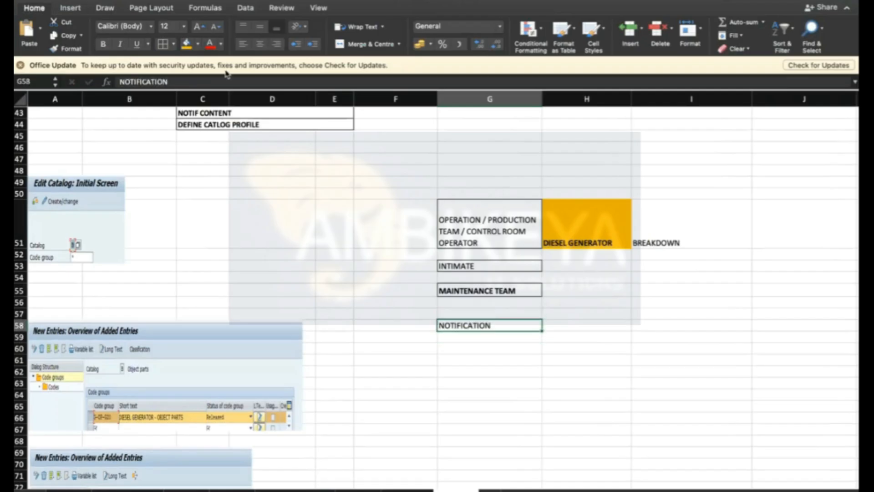
click(103, 44)
click(187, 44)
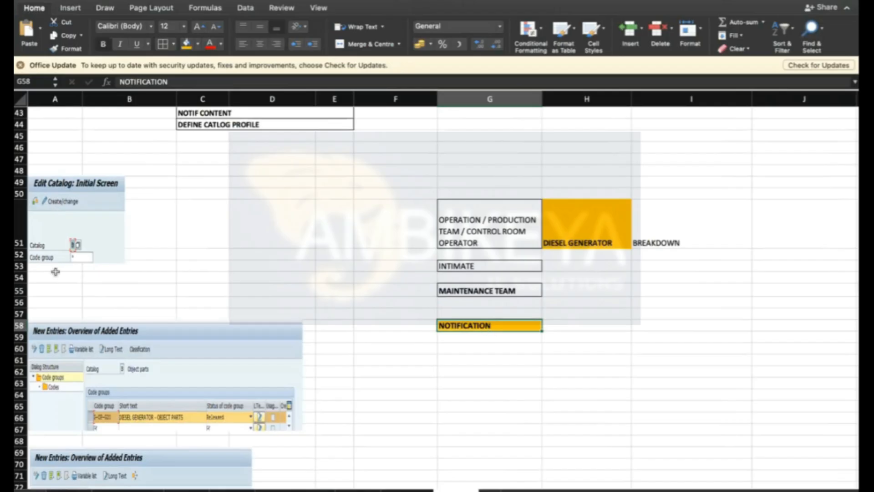
- Move the NOTIFICATION cell to I53, beside INTIMATE
click(467, 289)
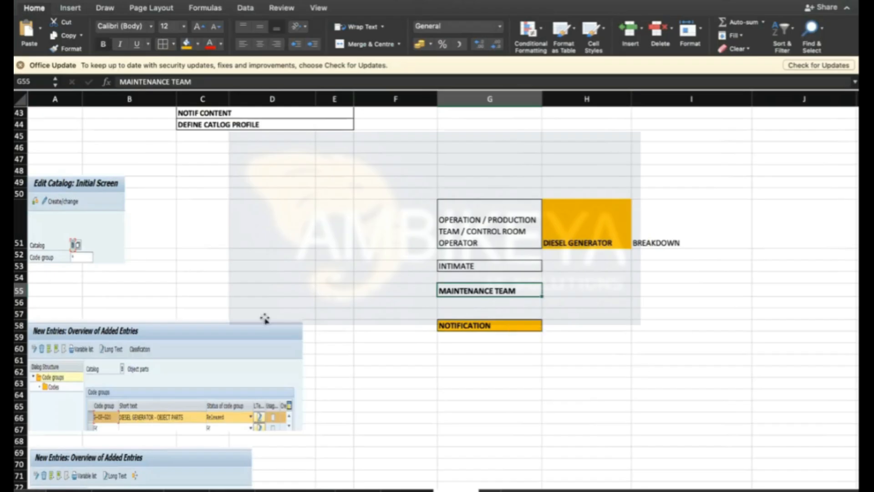
drag(19, 331, 18, 334)
click(532, 324)
click(529, 362)
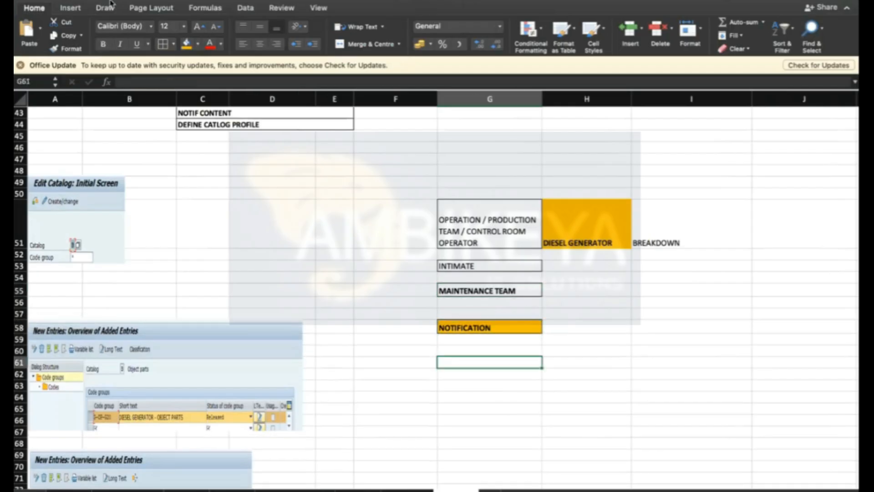
click(500, 327)
drag(505, 326, 619, 266)
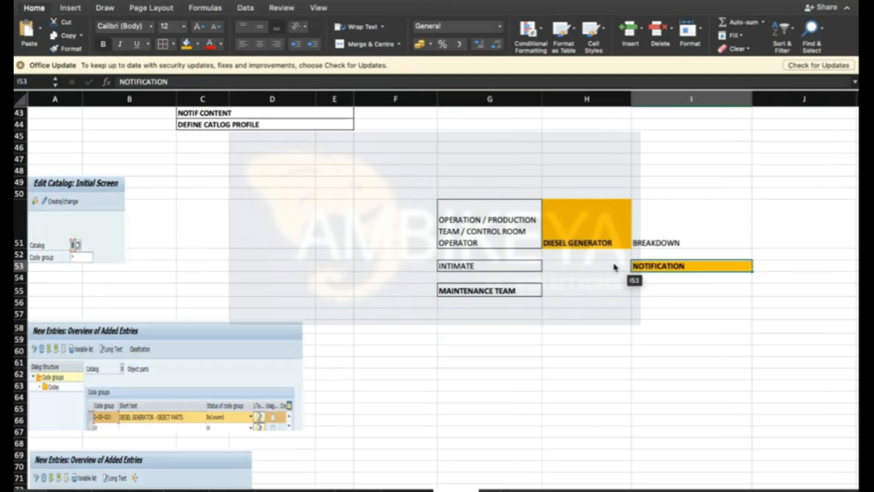
click(490, 268)
click(490, 290)
click(533, 336)
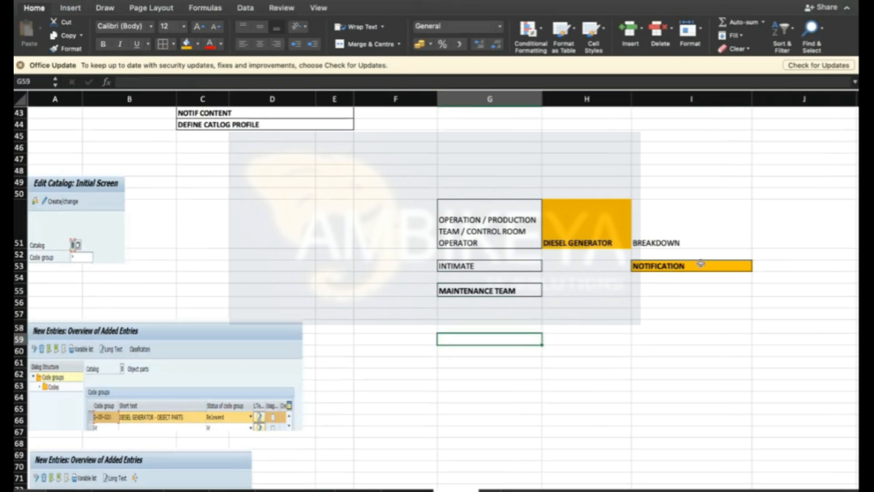
click(700, 264)
click(670, 290)
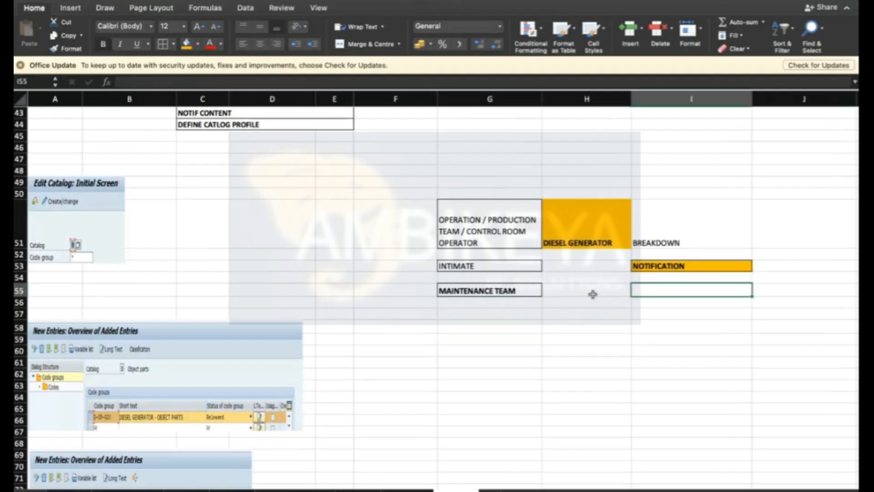
click(587, 326)
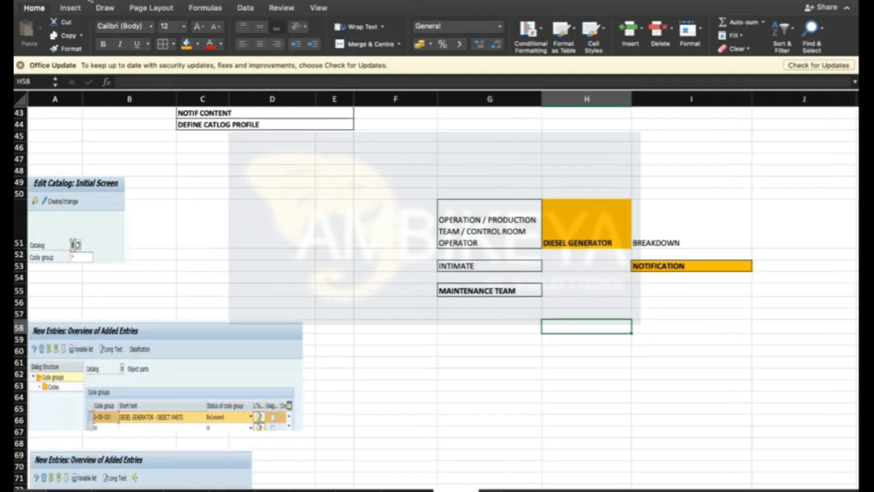
click(578, 419)
- Switch to SAP, return to the Easy Access screen and start transaction IW21
key(super+Tab)
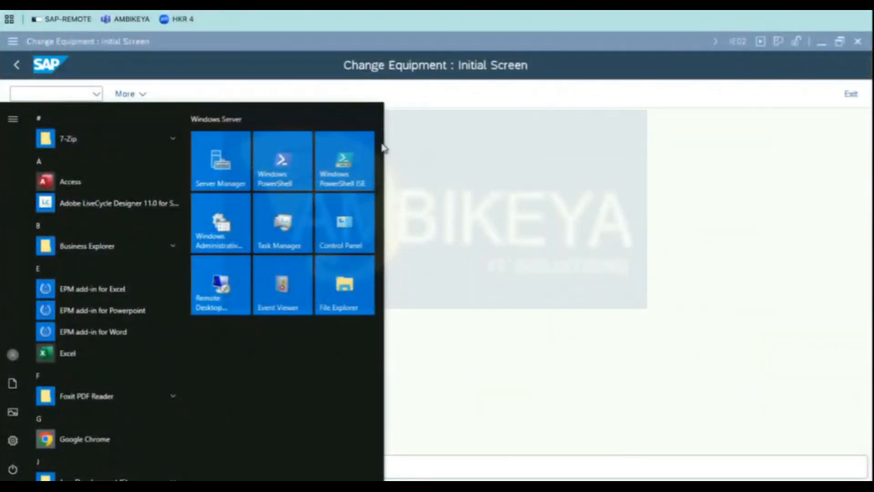
click(386, 148)
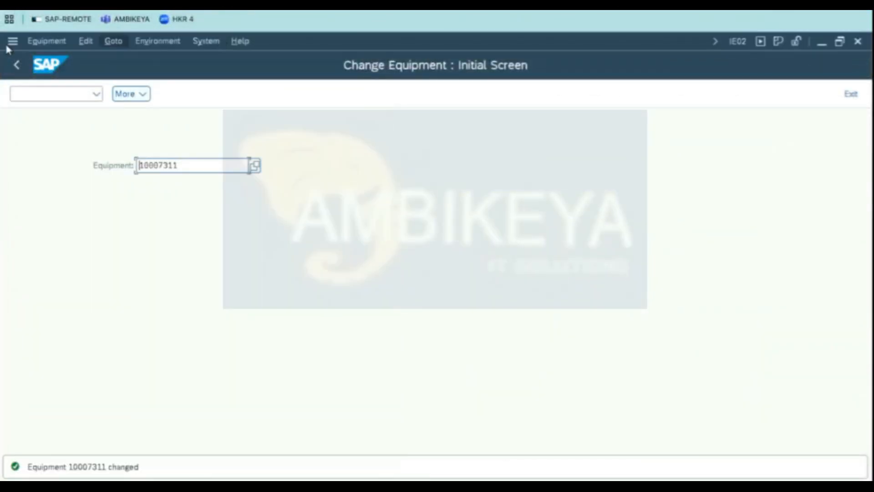
click(17, 67)
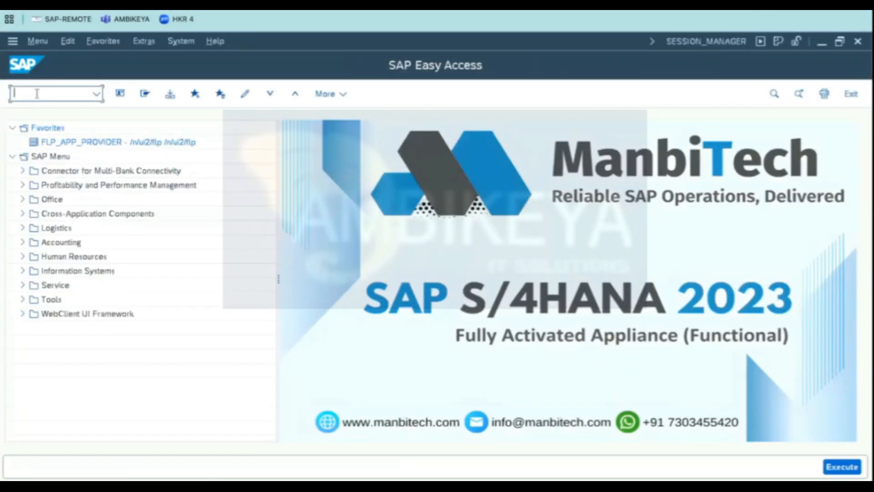
text(IW21)
key(Return)
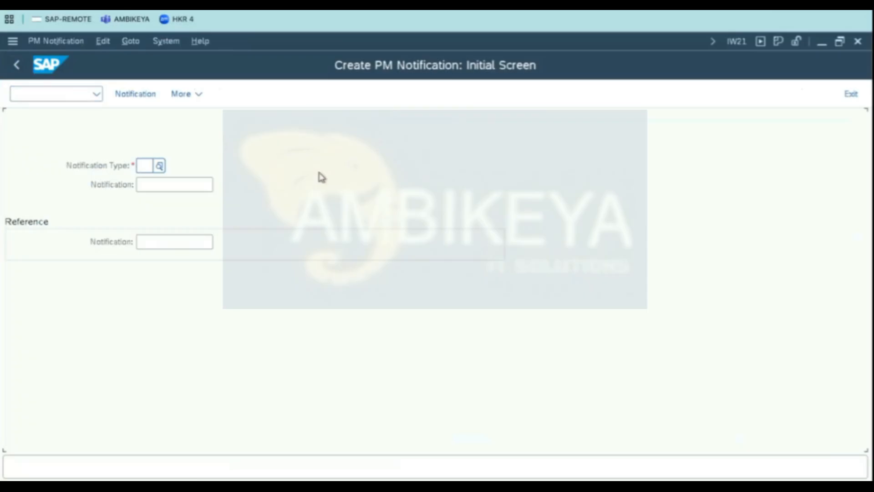
- Choose notification type M1 Maintenance Request from the value list and open the notification
click(159, 167)
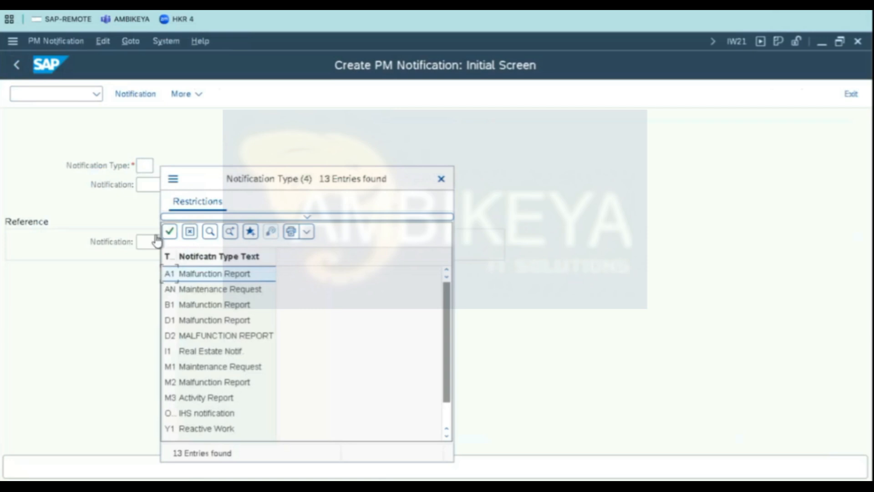
double_click(178, 256)
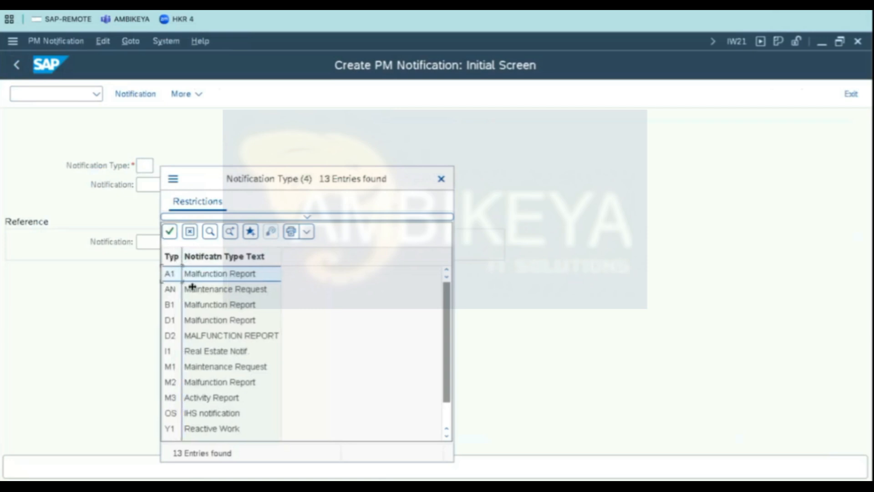
double_click(211, 371)
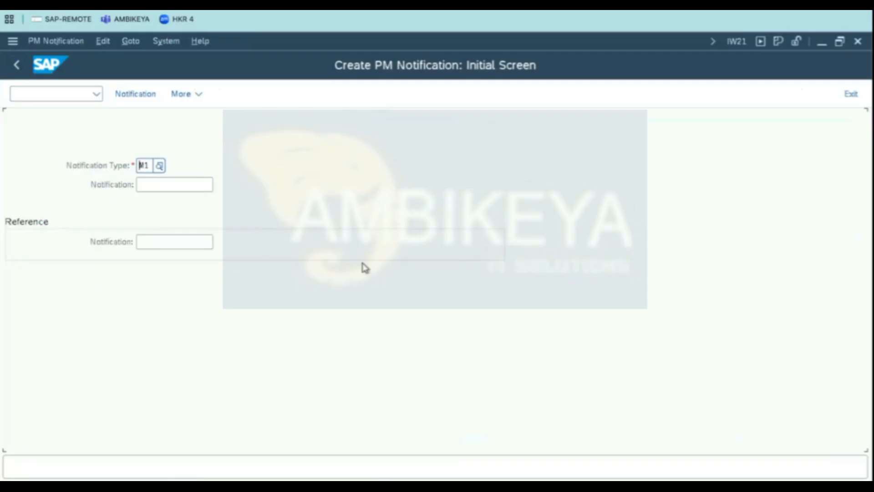
click(145, 167)
key(Return)
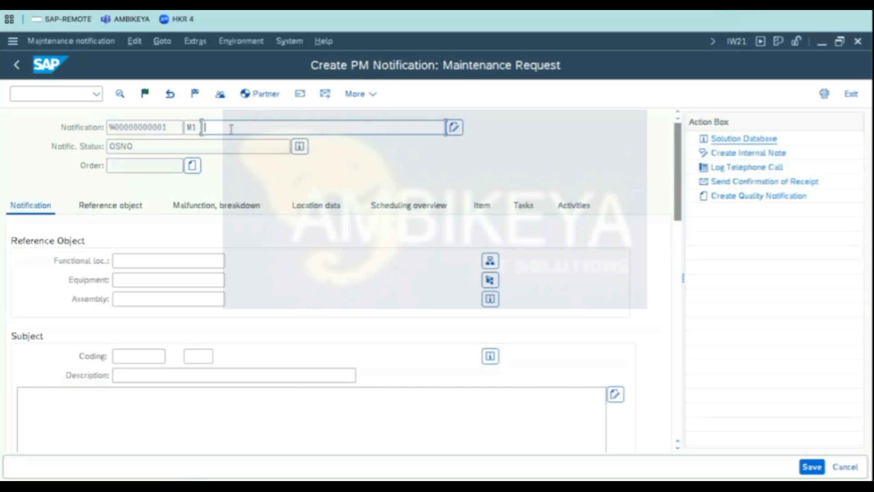
- Enter the notification short text STOPPAGE / BREAKDOWN OF DG
text(STOPPAGE / BREAKDOWN OF DG)
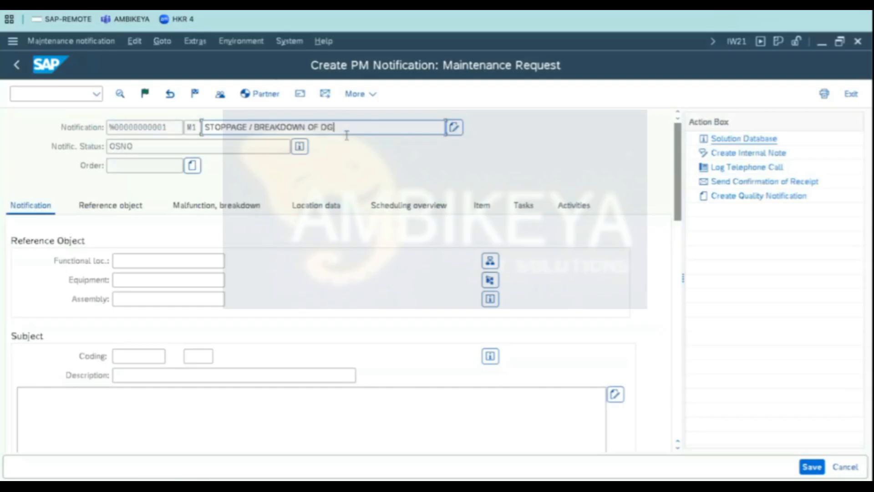
drag(355, 127, 128, 111)
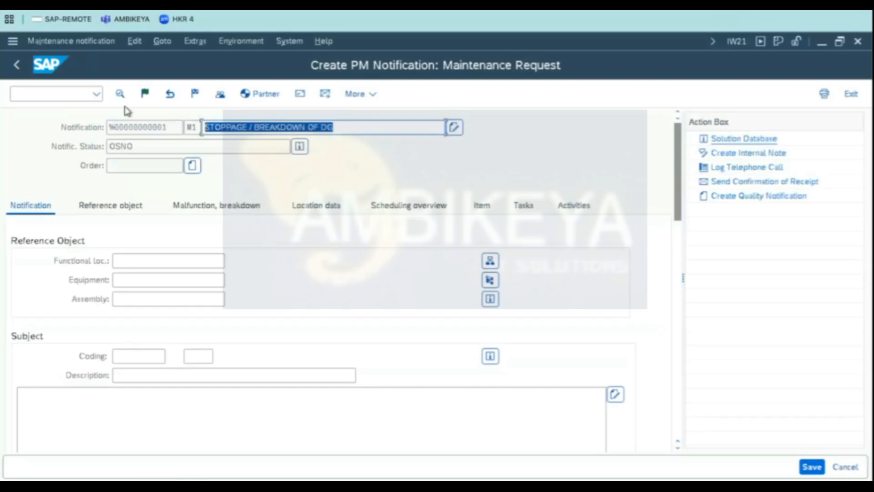
- Open the equipment search help and search equipment by technical identification number G30
click(141, 281)
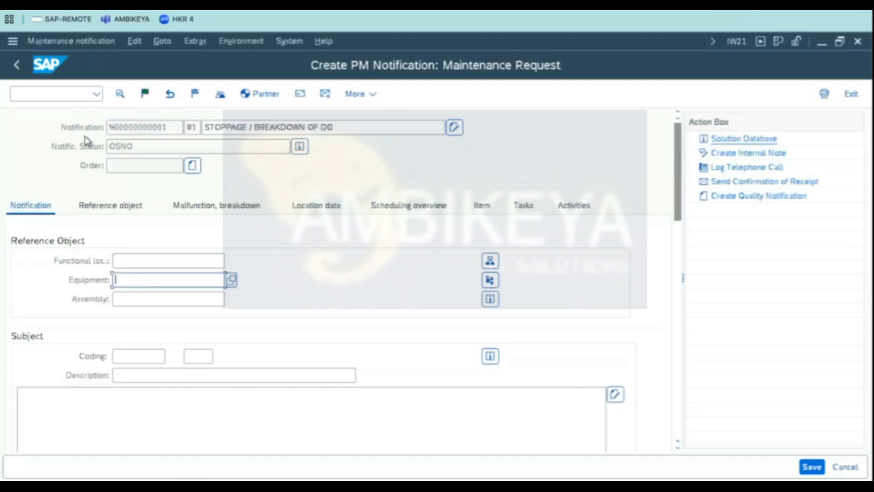
click(231, 280)
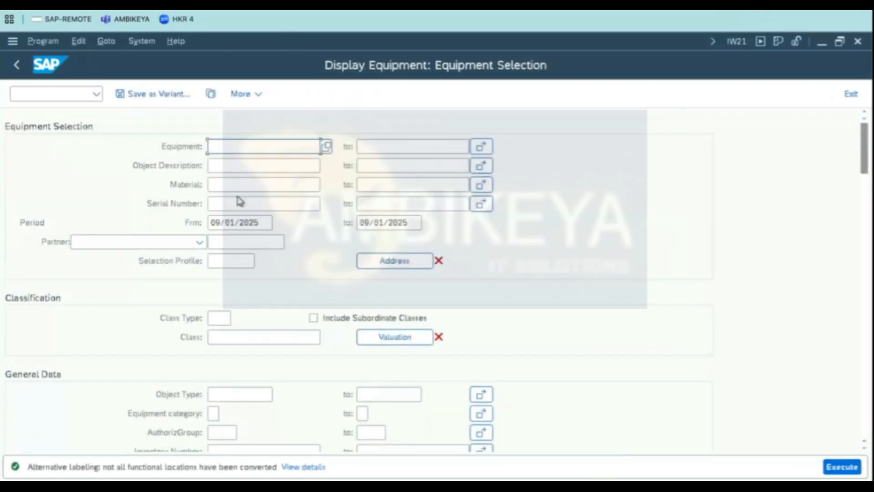
click(327, 146)
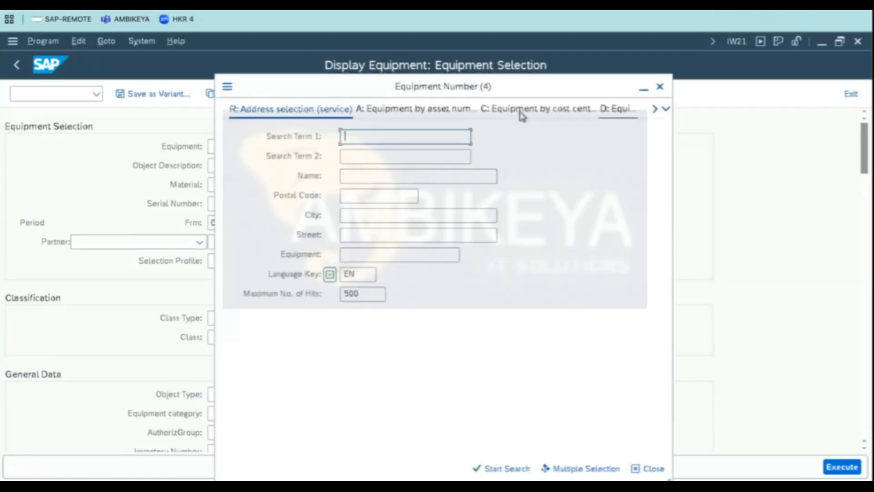
click(522, 116)
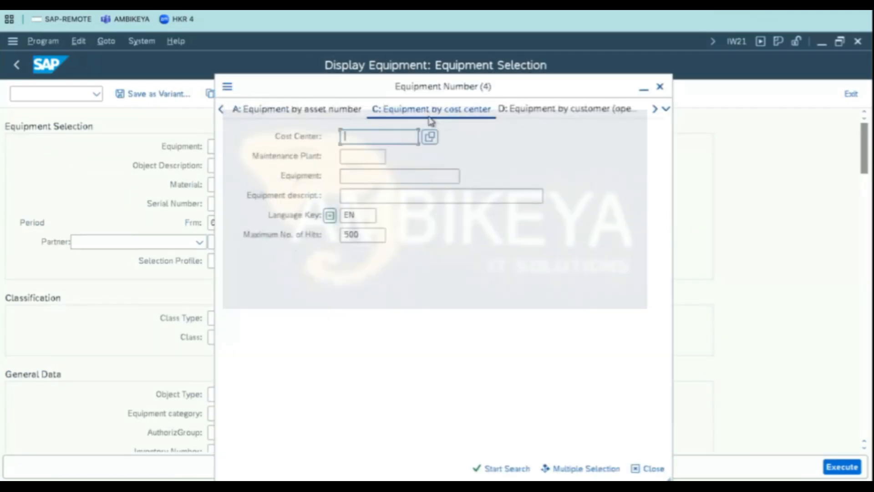
click(575, 116)
click(569, 115)
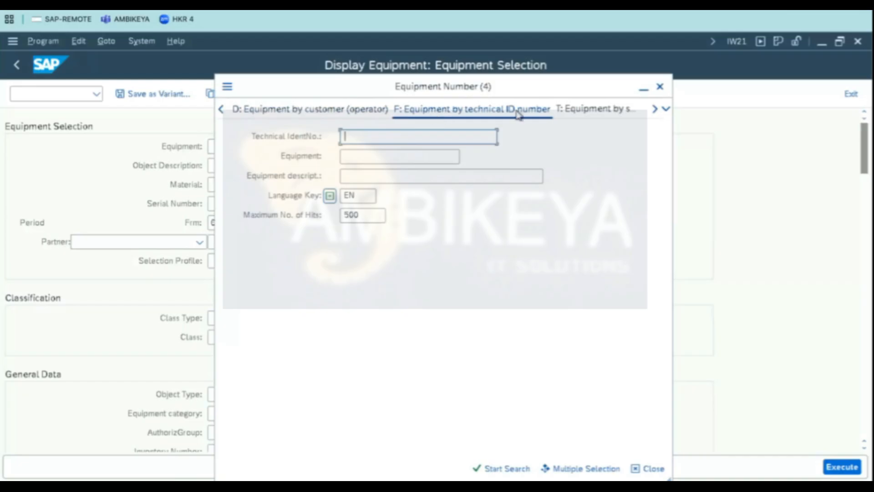
text(G)
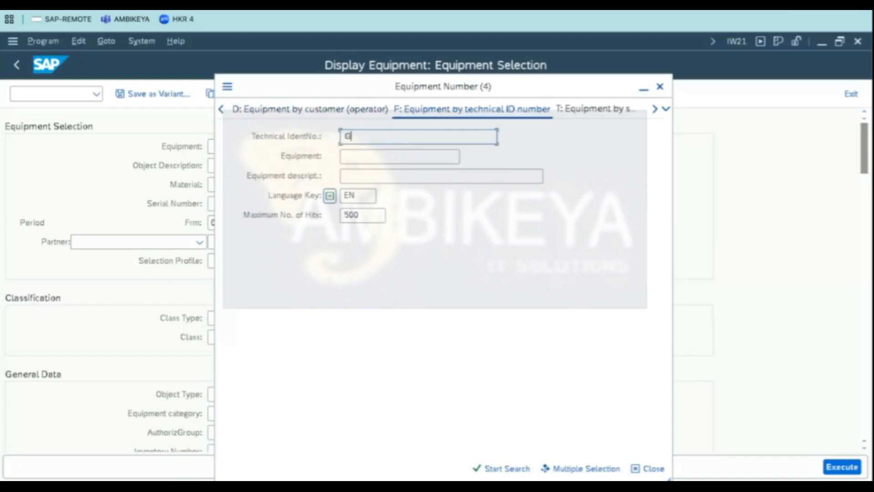
text(30)
click(495, 469)
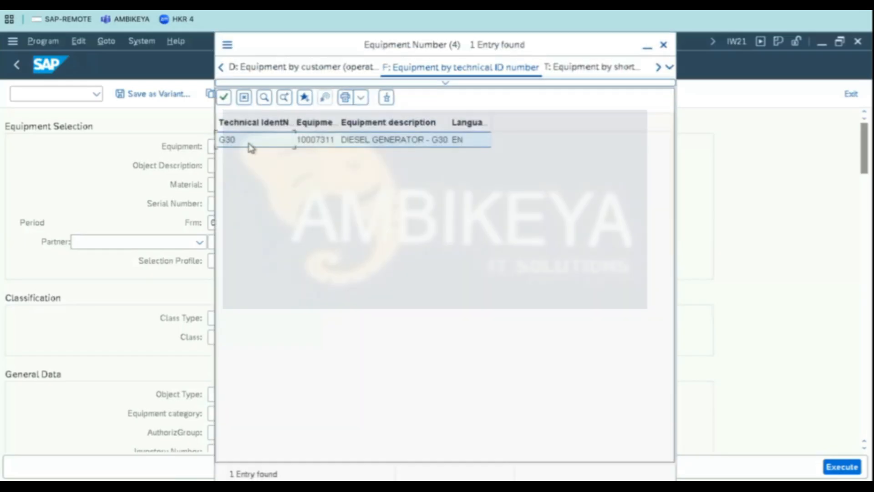
- Pick the DIESEL GENERATOR - G30 equipment 10007311 and transfer it to the notification
double_click(308, 141)
drag(251, 130, 124, 132)
click(124, 132)
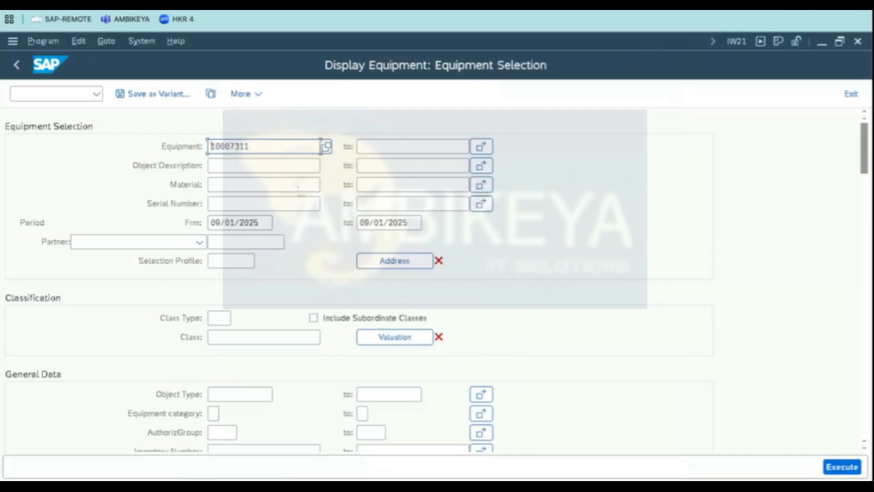
click(843, 467)
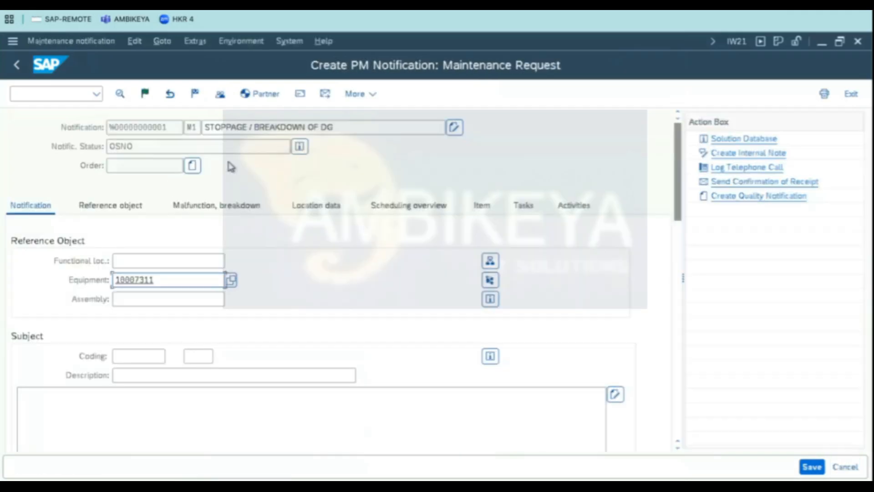
drag(160, 280, 139, 280)
drag(19, 268, 21, 268)
key(Return)
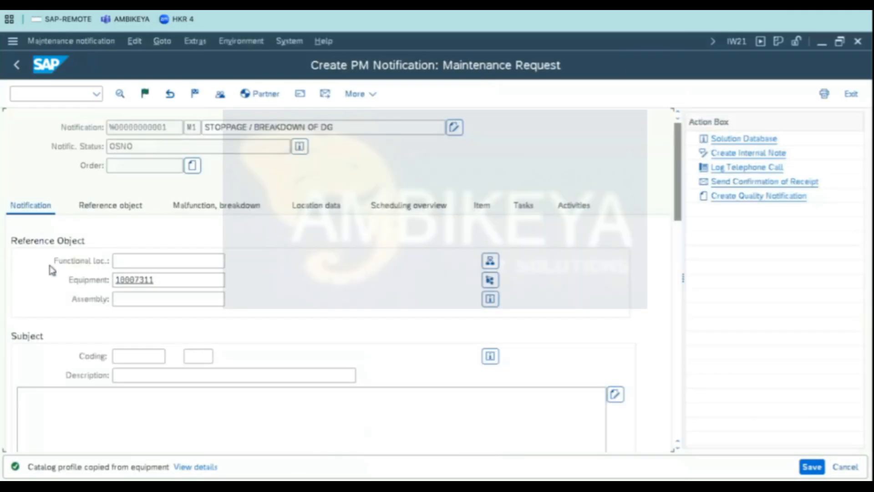
- Write the long text SUDDEN STOPPAGE OF DG- IMMEDIATE ACTION REQUIRED. in the subject description
click(214, 262)
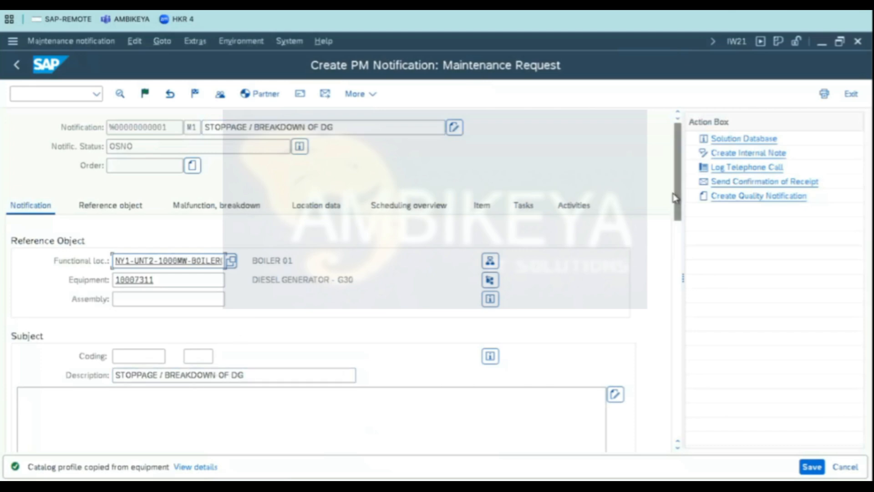
scroll(362, 292, down, 3)
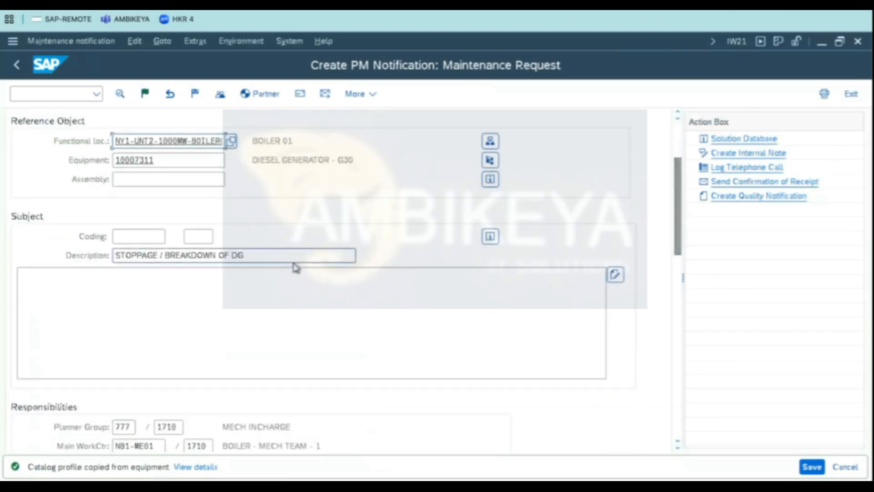
click(122, 281)
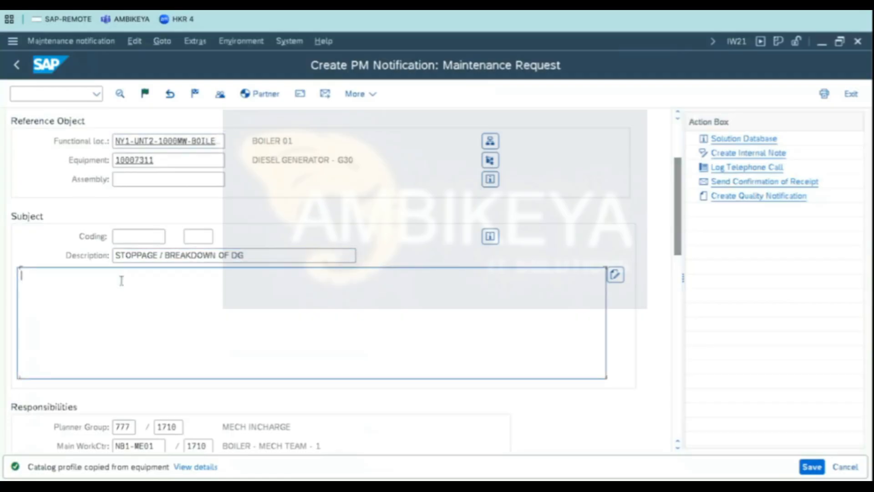
text(UDDEN STOPPAG)
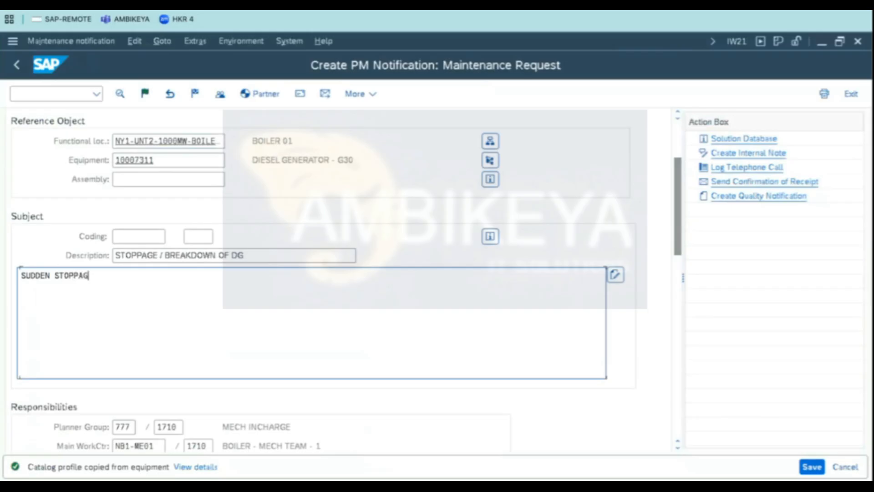
text(E OF DG- IMMEDIATE A)
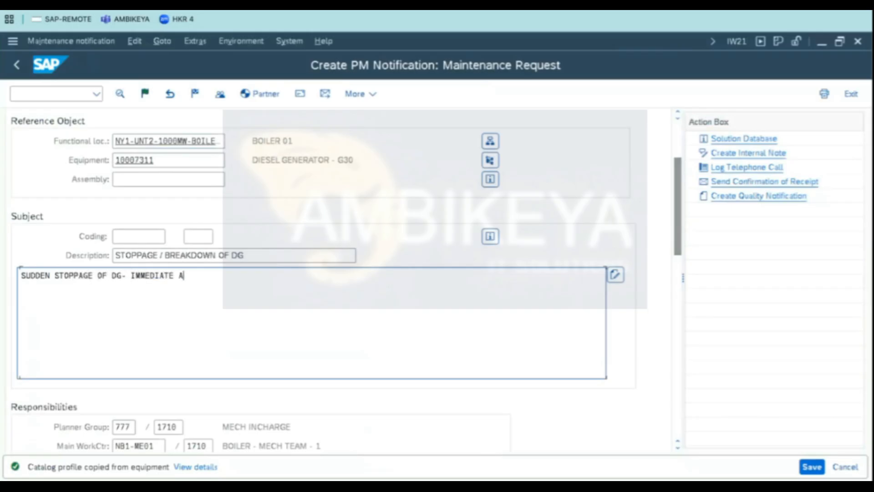
text(CTION REQUIRED.)
key(Return)
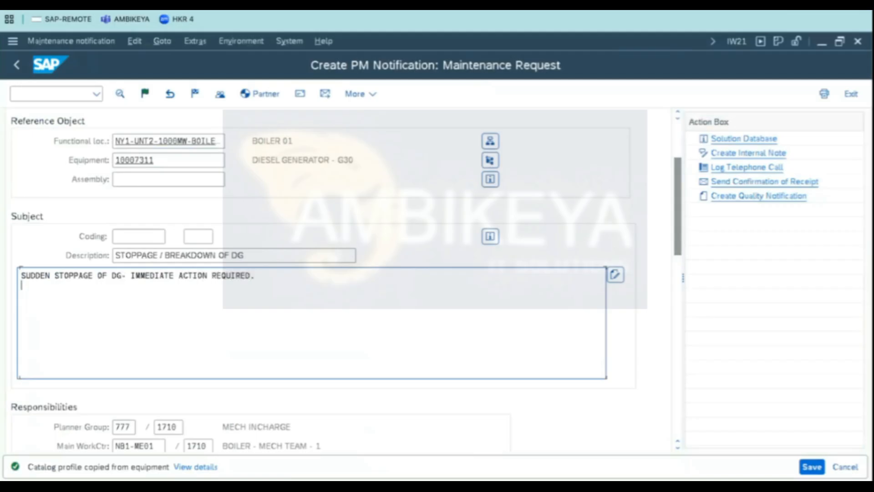
- Add filler lines of increasing X characters below the long text
text(X)
key(Return)
text(XX)
key(Return)
text(XXX)
key(Return)
text(XXXX)
key(Return)
text(XXXXX)
key(Return)
text(XXXXXX)
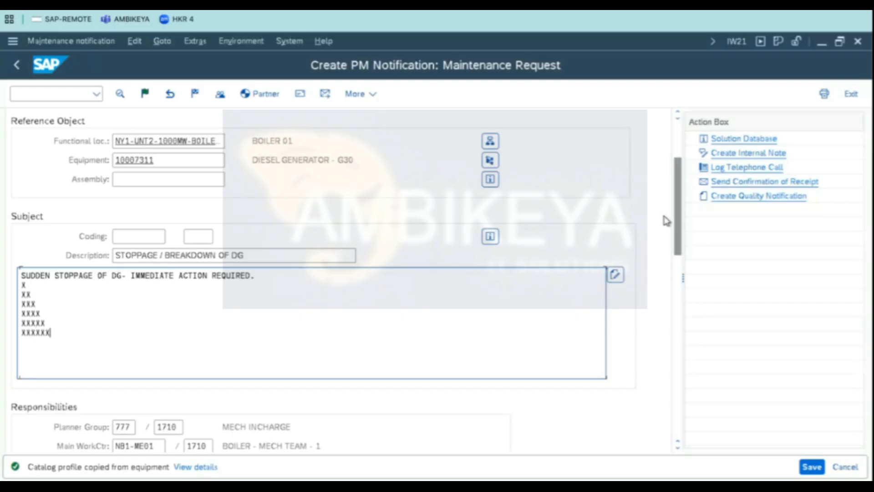
- Review the notification flow cells in the reference spreadsheet before returning to the notification
drag(677, 219, 678, 241)
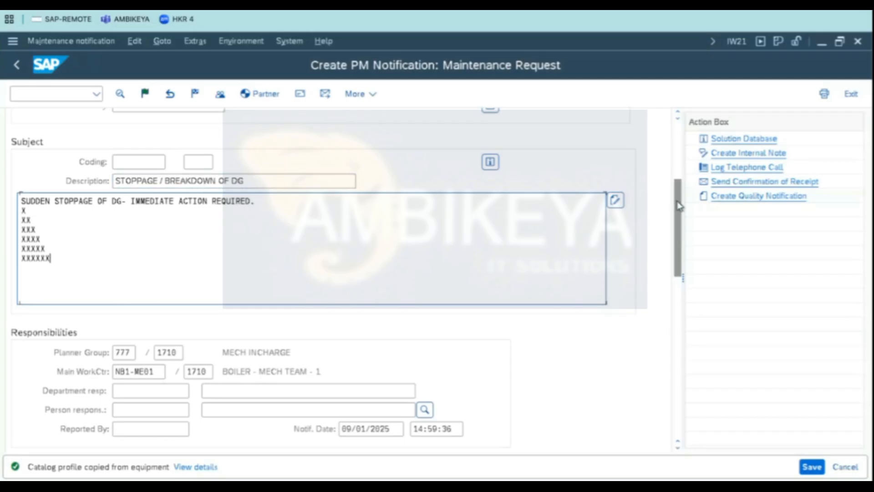
scroll(678, 205, up, 5)
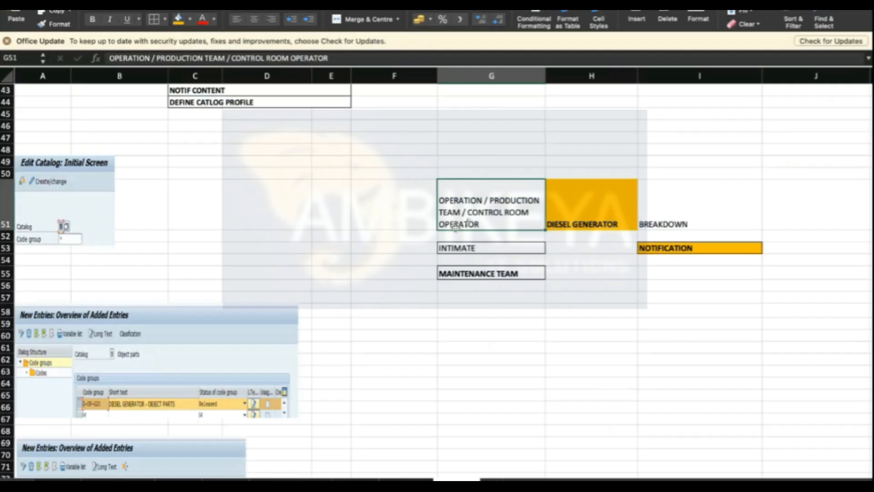
click(672, 250)
click(616, 221)
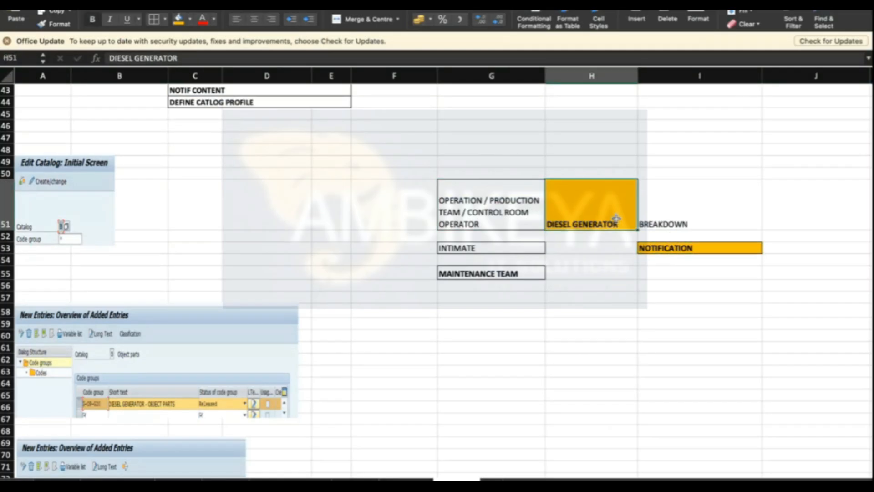
click(689, 217)
click(538, 249)
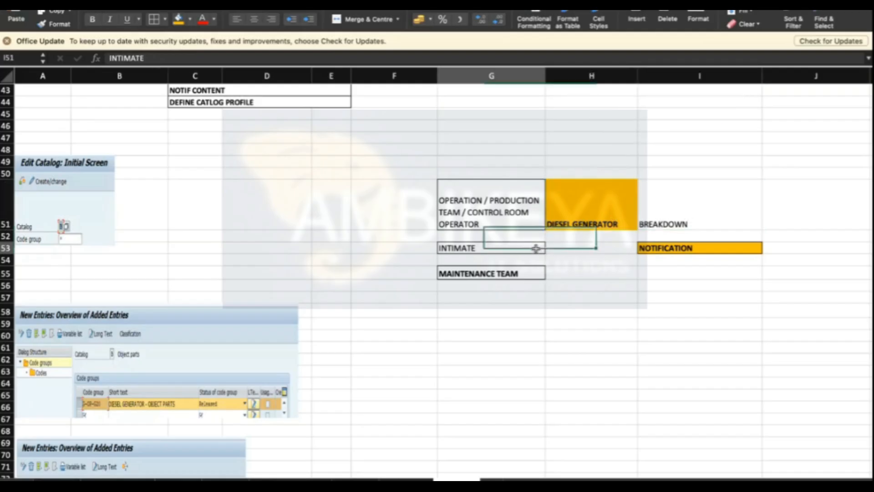
click(527, 274)
click(600, 299)
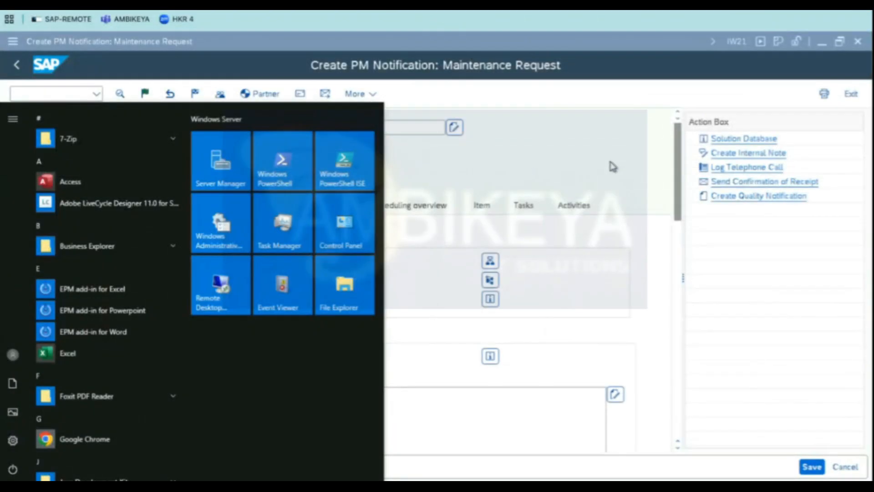
click(608, 155)
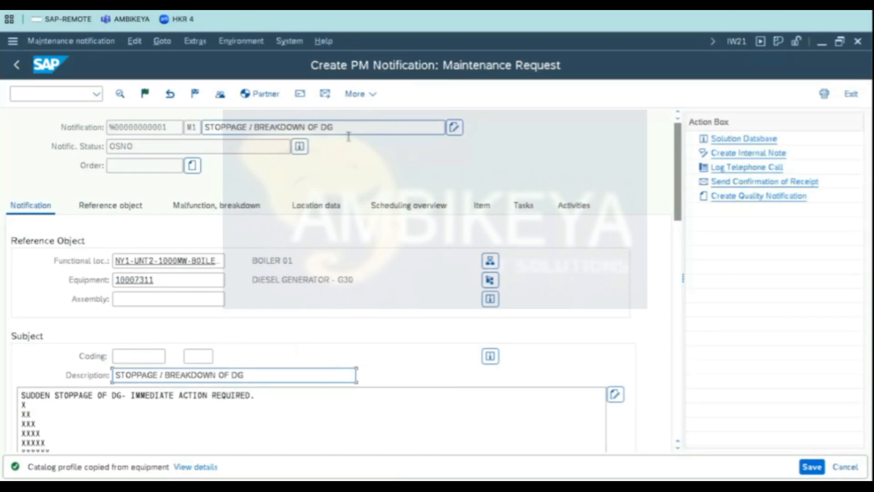
- Retype the ending of the long text's first line as REQUIRED
drag(163, 280, 30, 279)
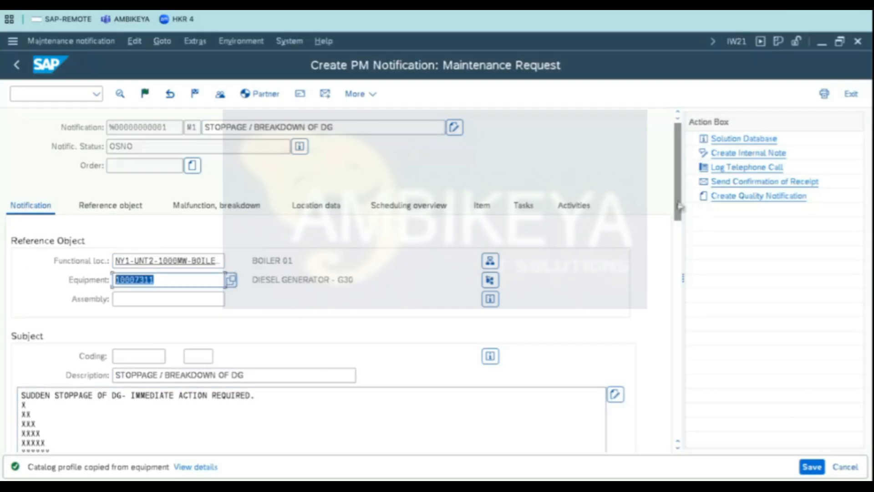
drag(681, 206, 678, 264)
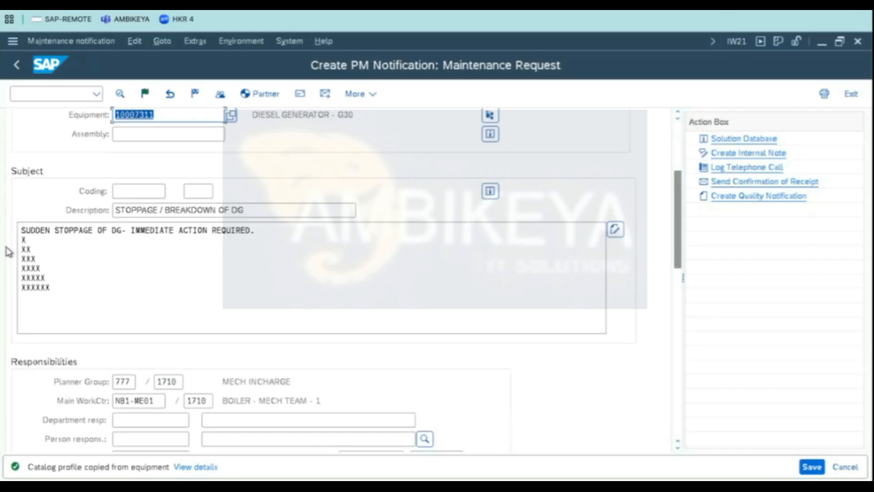
click(29, 241)
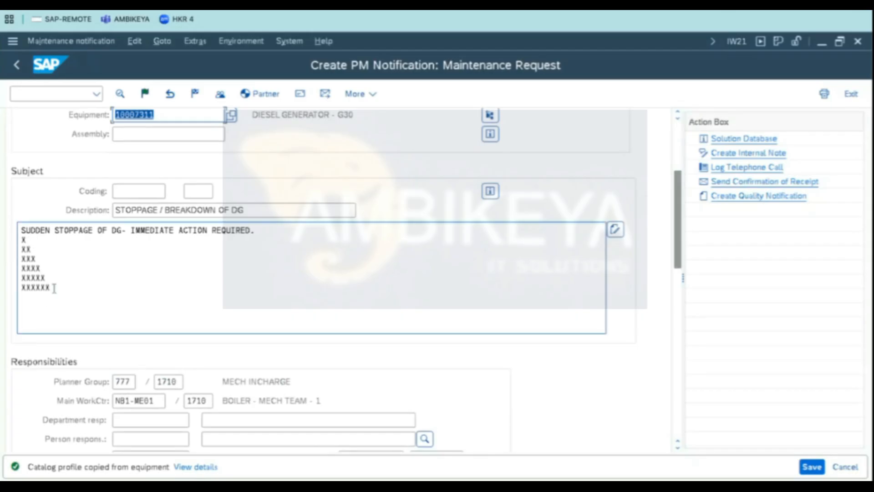
drag(54, 289, 2, 226)
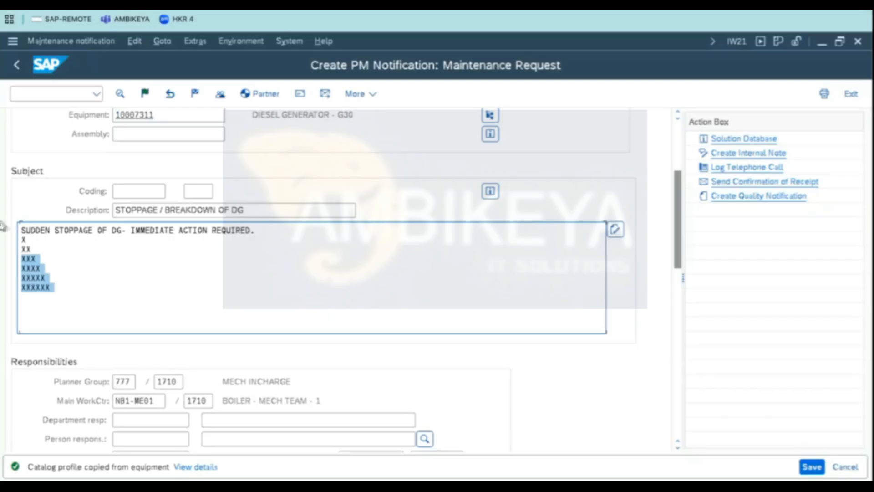
click(55, 289)
click(274, 234)
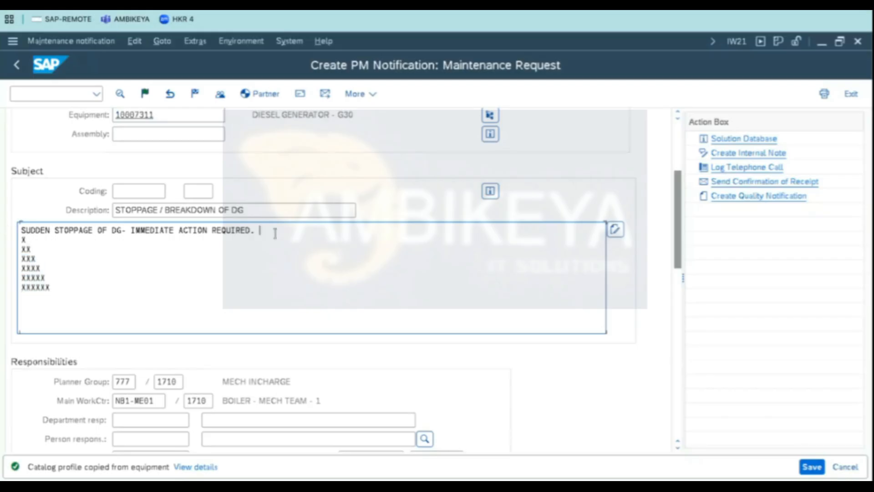
key(BackSpace)
key(BackSpace)
key(BackSpace)
key(BackSpace)
text(RED.)
key(Down)
click(73, 281)
drag(675, 228, 679, 233)
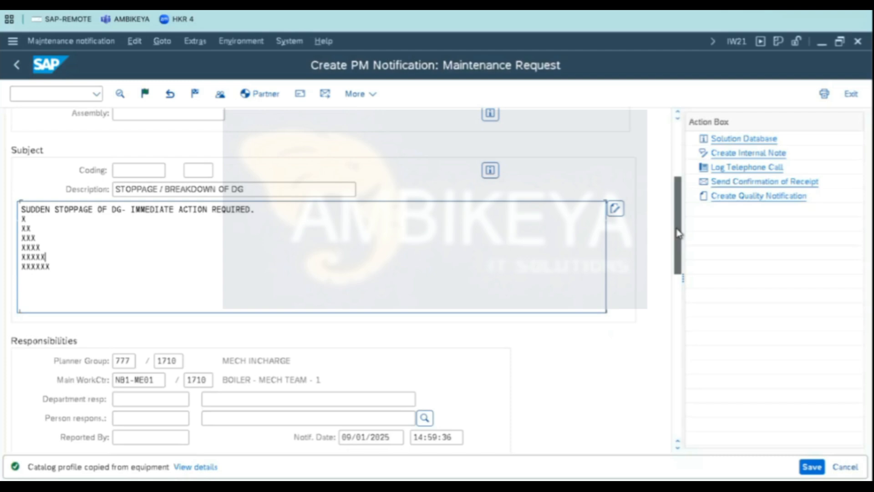
click(66, 267)
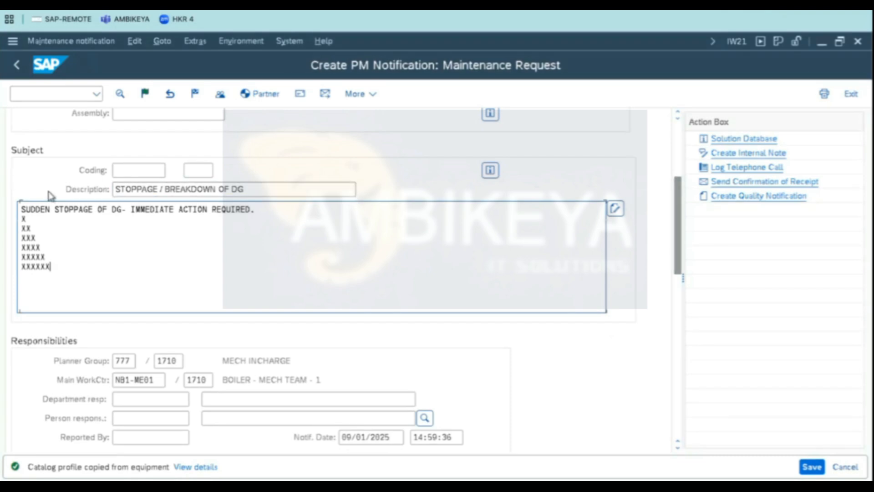
drag(1, 222, 3, 216)
click(55, 238)
scroll(680, 264, down, 3)
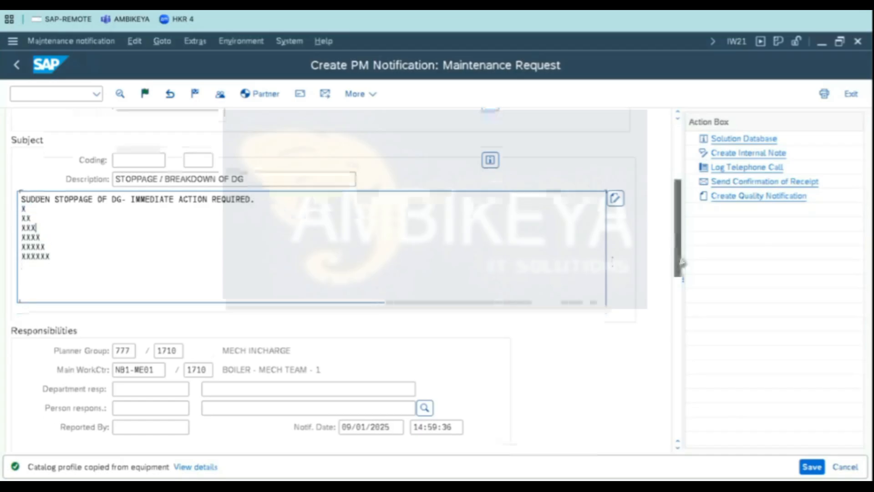
- Set the responsible department to the 2025-PU-GRP organizational unit using a wildcard search
click(130, 291)
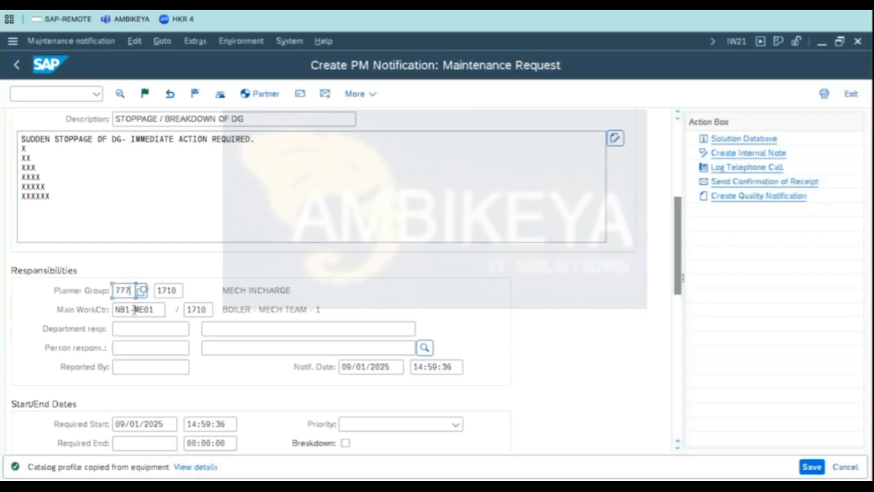
click(134, 309)
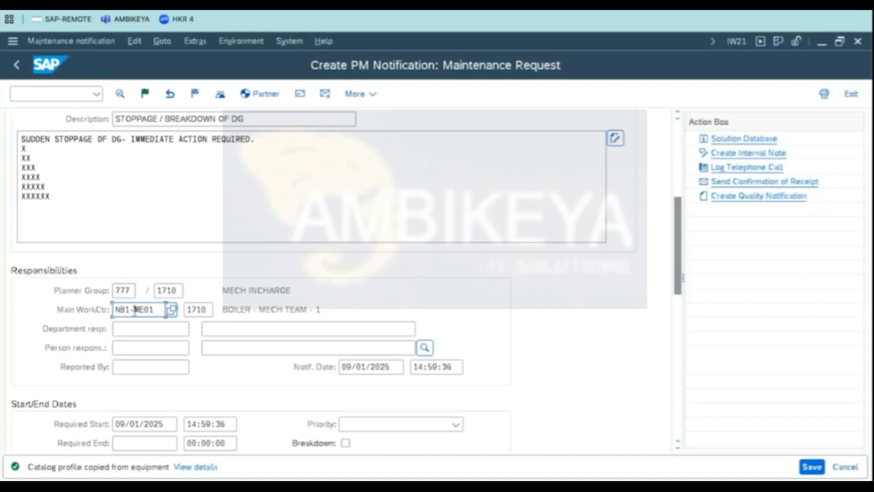
click(136, 328)
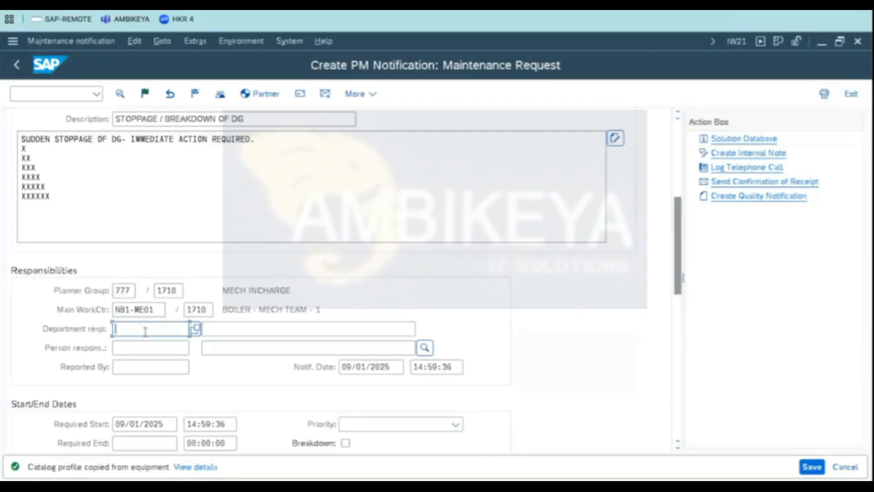
click(138, 347)
click(139, 350)
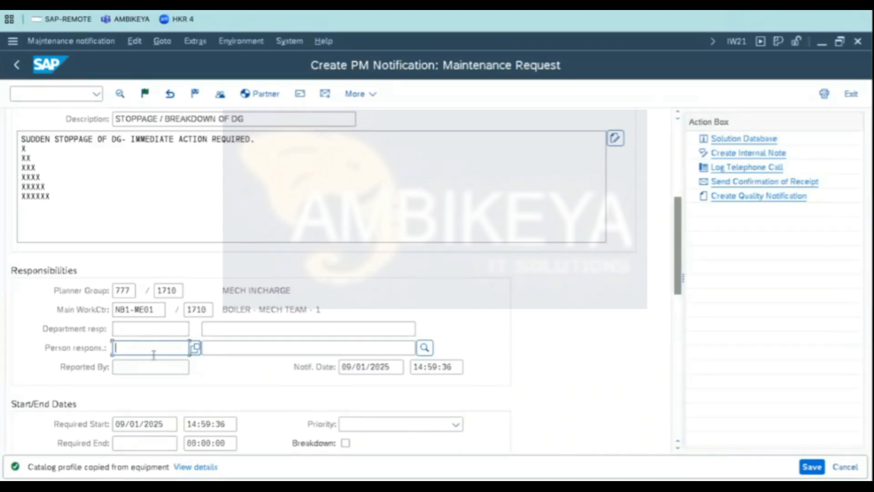
click(187, 330)
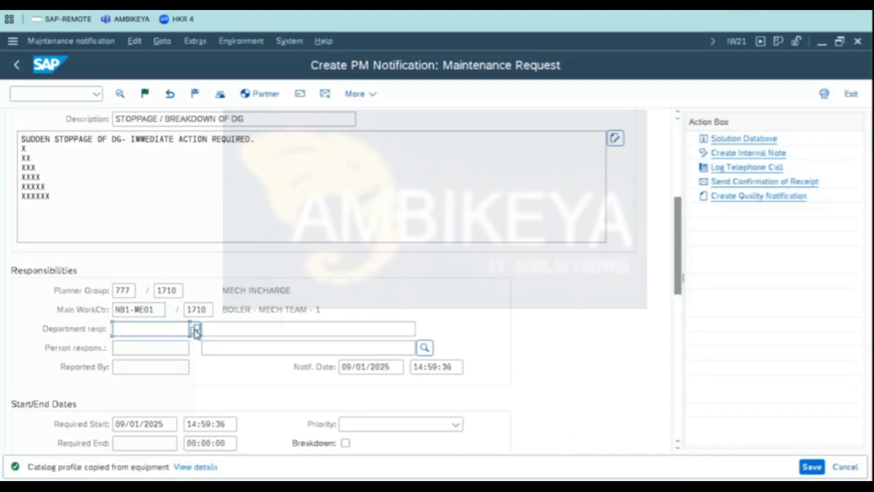
click(196, 332)
click(169, 274)
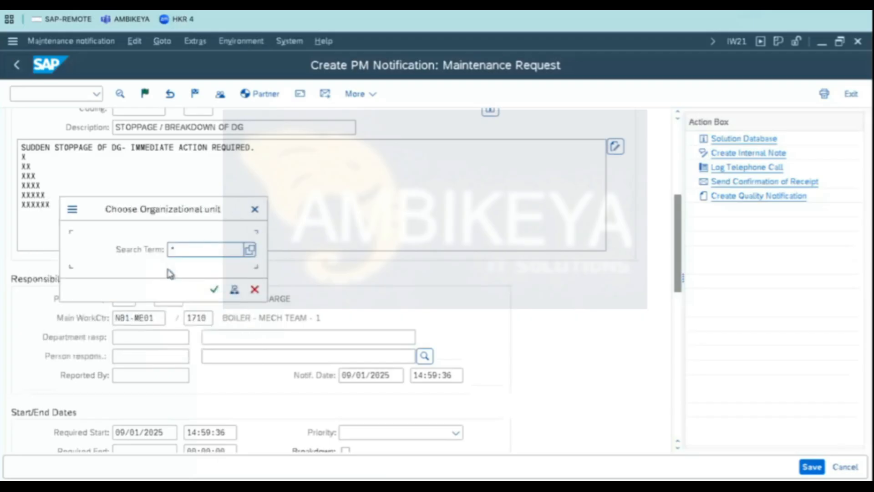
click(215, 294)
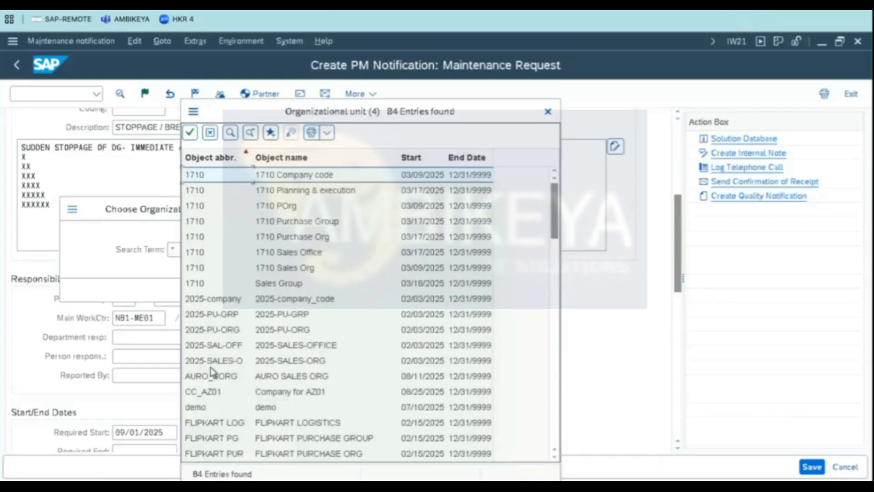
double_click(210, 369)
key(Return)
- Choose a user from the search list as Reported By and save the notification
click(153, 376)
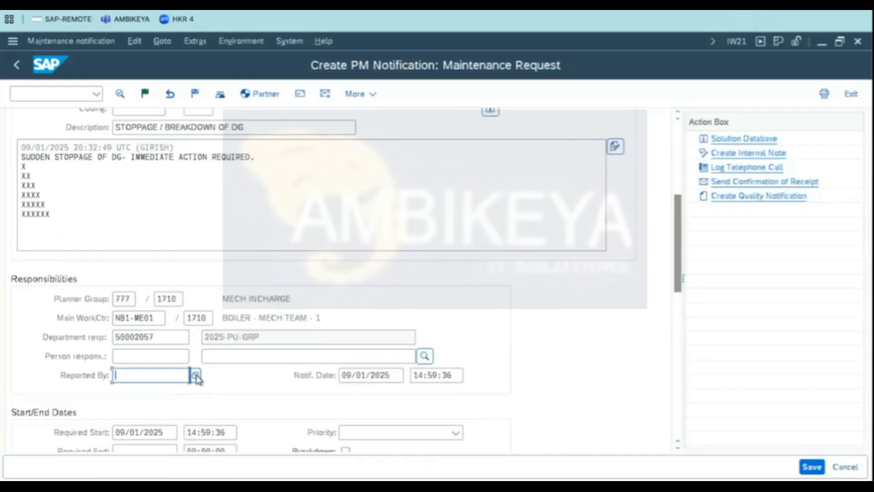
click(196, 377)
click(400, 469)
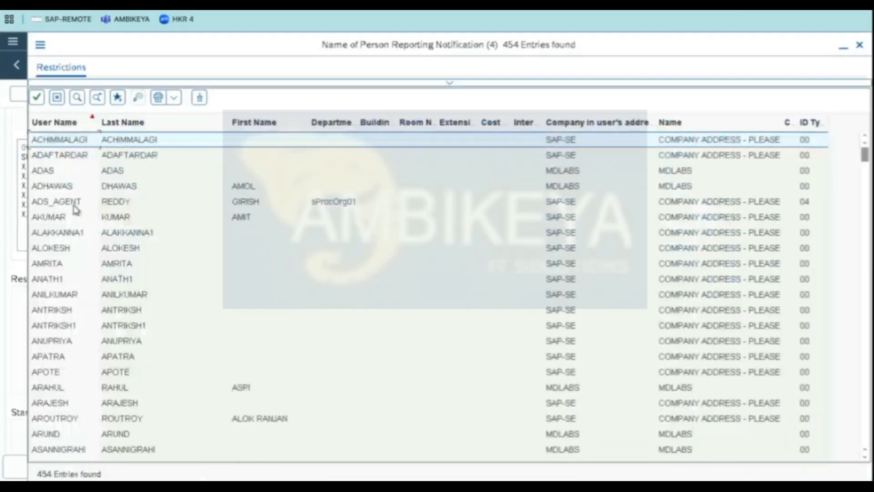
double_click(51, 250)
scroll(678, 273, up, 5)
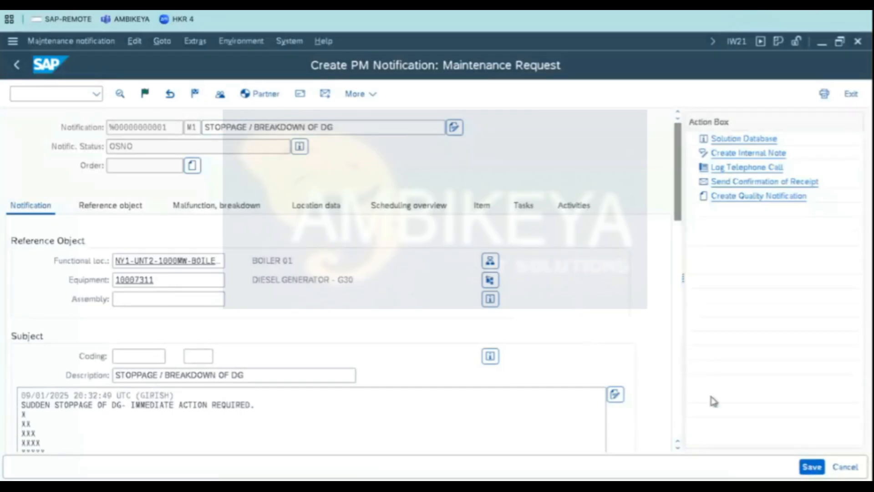
click(811, 466)
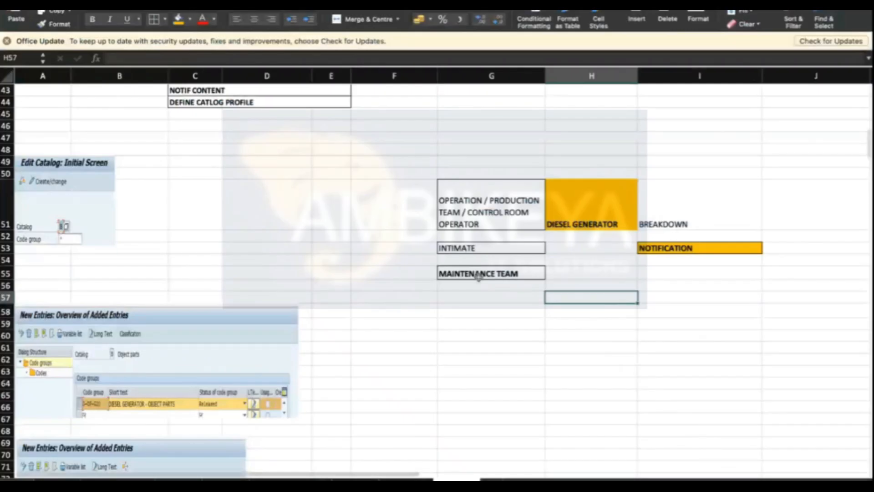
- Review the maintenance team cells of the notification flow in the spreadsheet
click(490, 273)
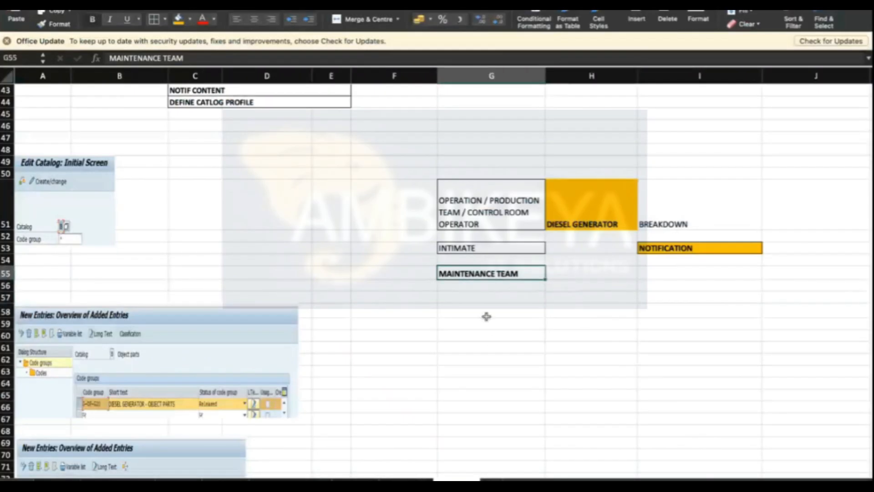
click(534, 304)
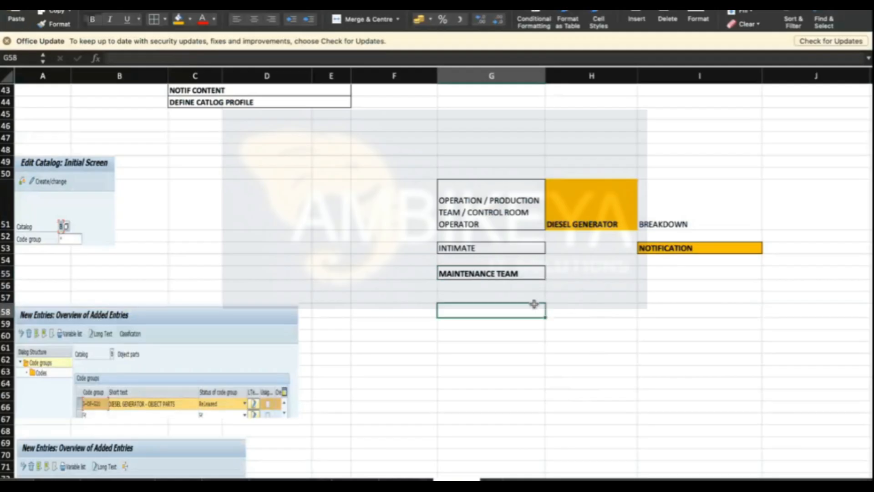
click(510, 274)
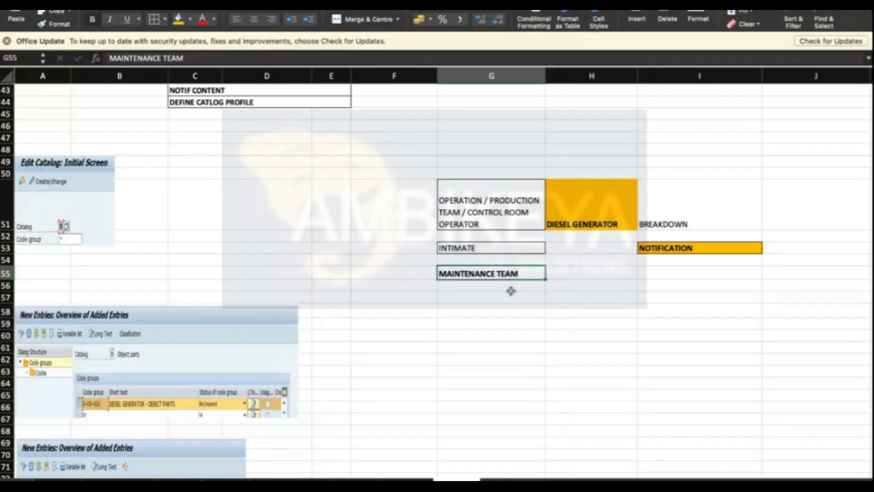
click(523, 296)
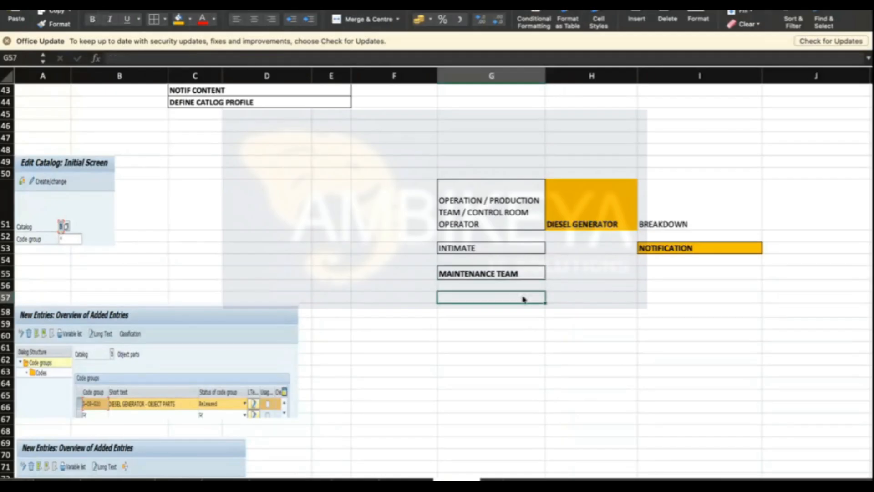
- Open the saved notification 10001011 in change mode
key(super+Tab)
click(455, 112)
click(63, 41)
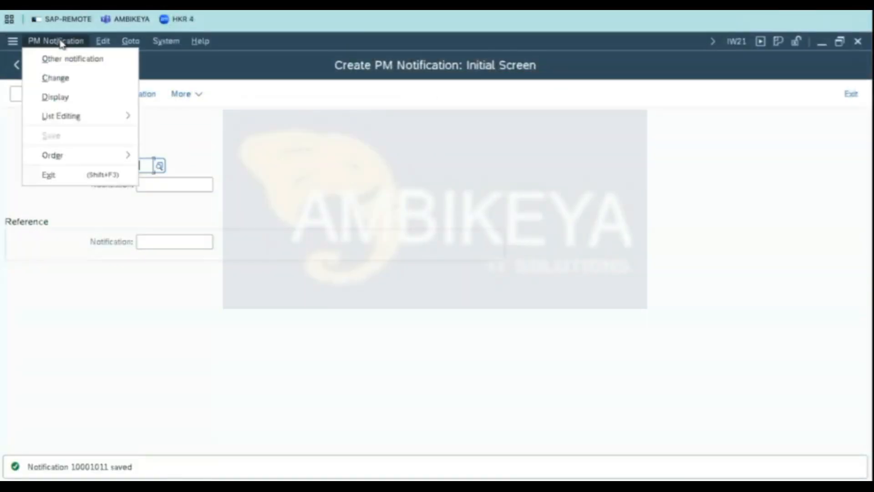
click(68, 83)
drag(189, 169, 1, 152)
key(Return)
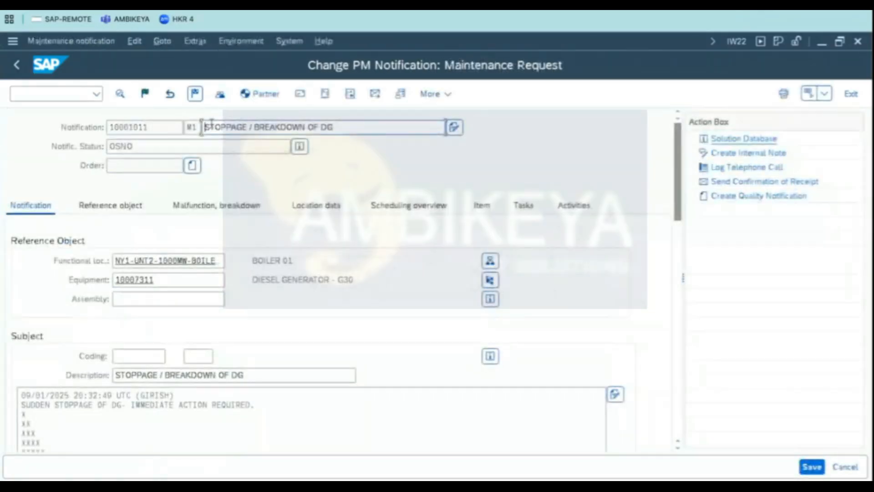
- Examine the notification header, long text and responsibility fields in change mode
drag(216, 127, 228, 156)
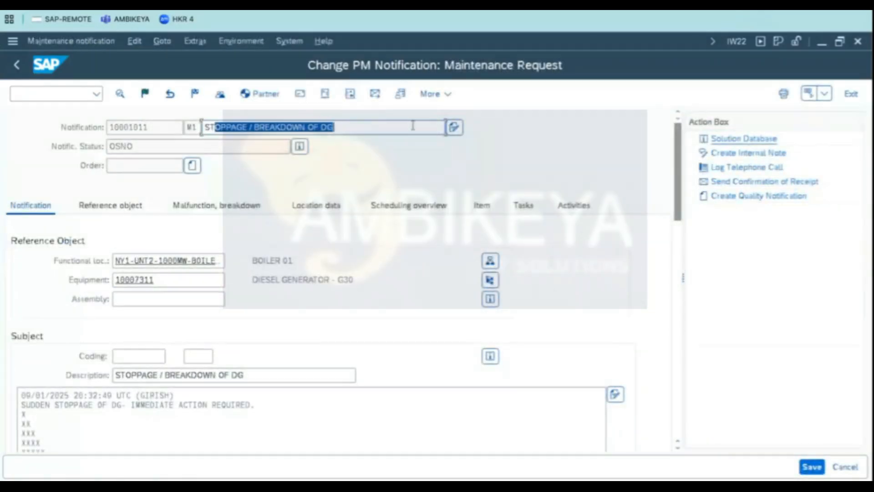
click(299, 146)
drag(155, 161, 55, 160)
click(16, 59)
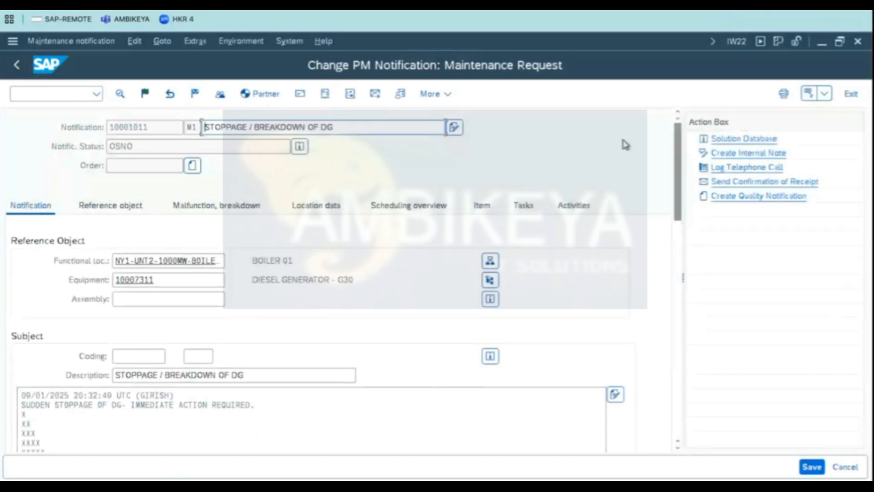
drag(678, 167, 679, 209)
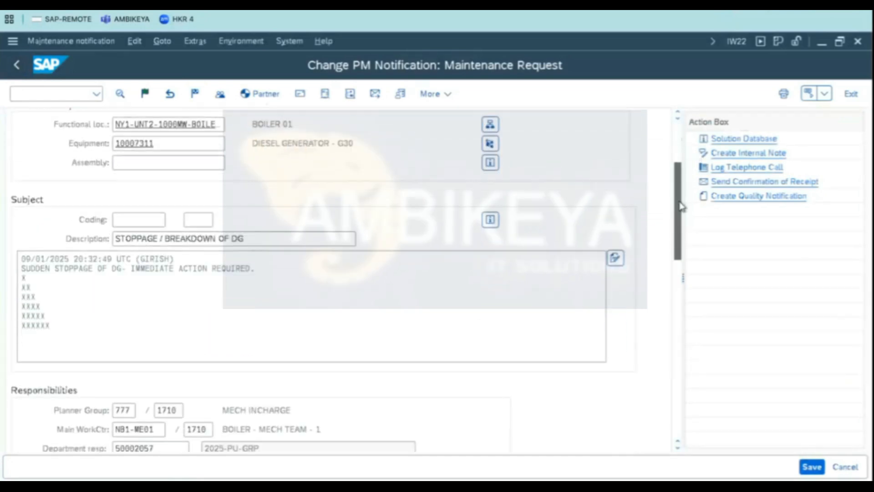
click(61, 269)
click(52, 319)
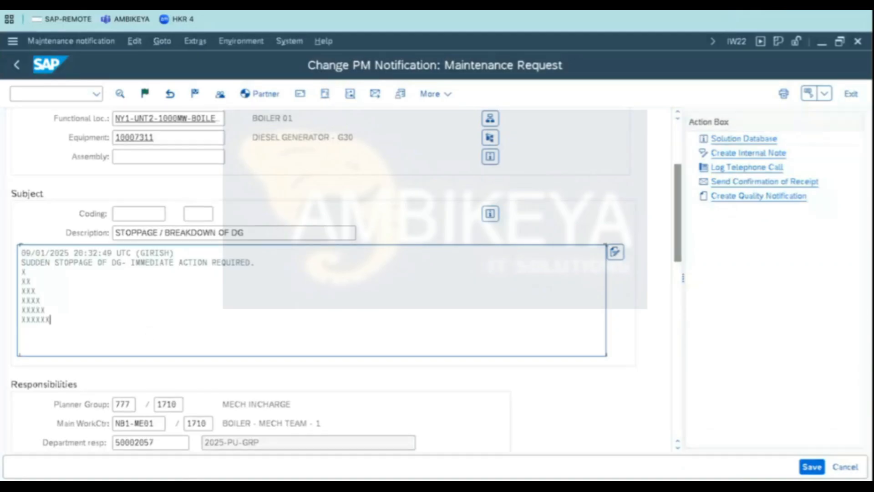
click(257, 264)
click(74, 280)
drag(57, 320, 21, 262)
click(30, 280)
click(30, 262)
drag(24, 253, 147, 253)
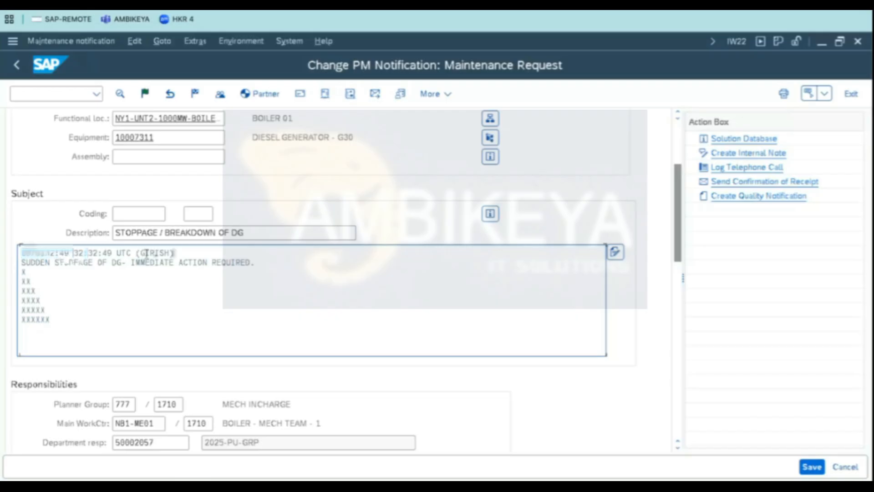
click(120, 253)
drag(64, 324, 17, 250)
click(100, 289)
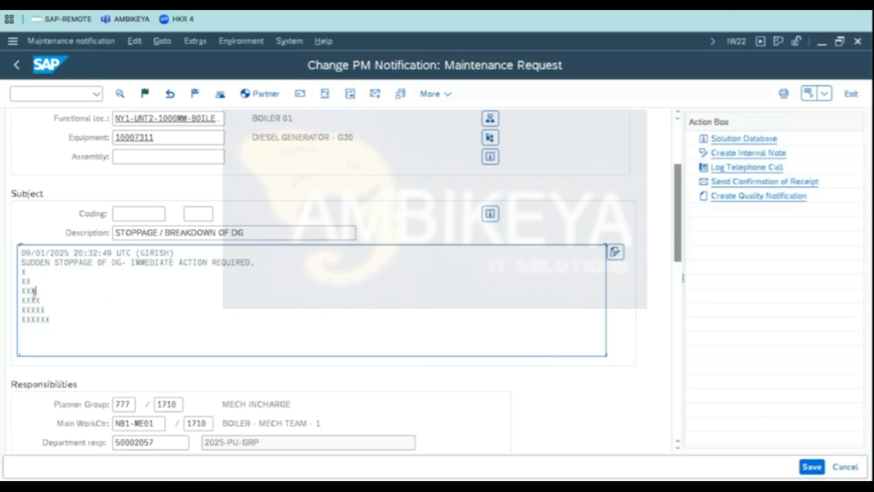
drag(61, 314, 19, 254)
click(68, 273)
key(ctrl+a)
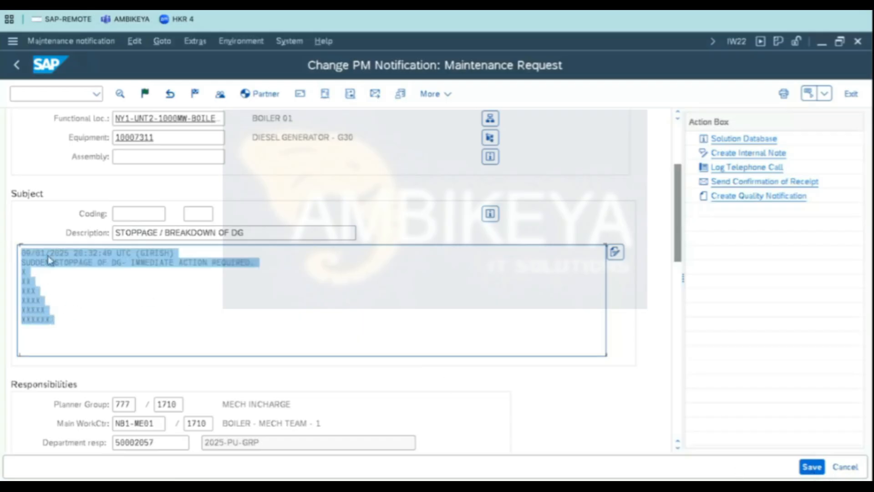
click(80, 280)
drag(680, 222, 679, 259)
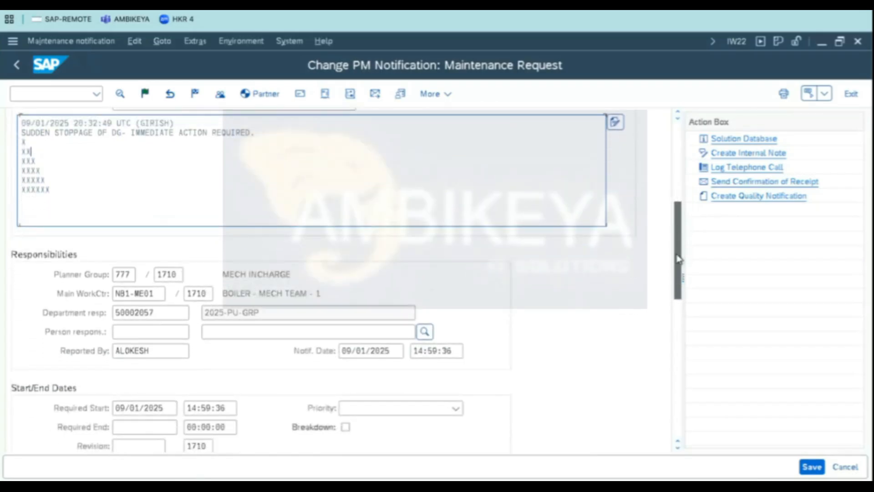
drag(151, 313, 1, 302)
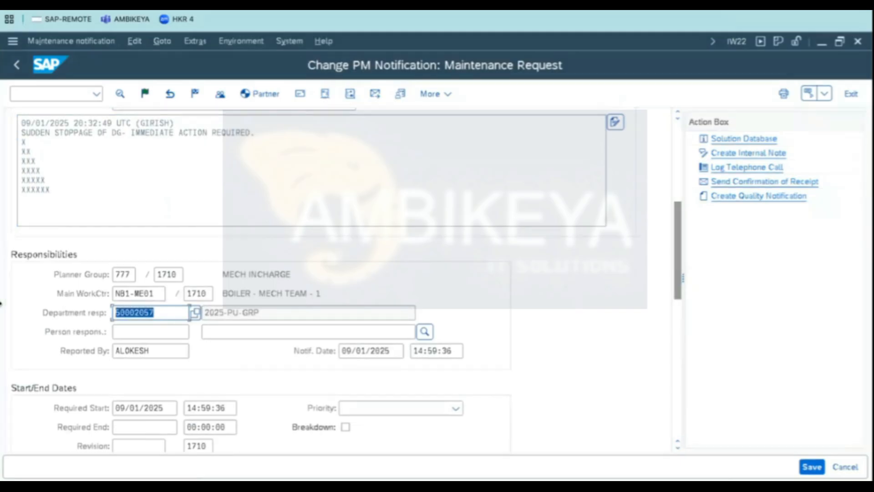
click(128, 274)
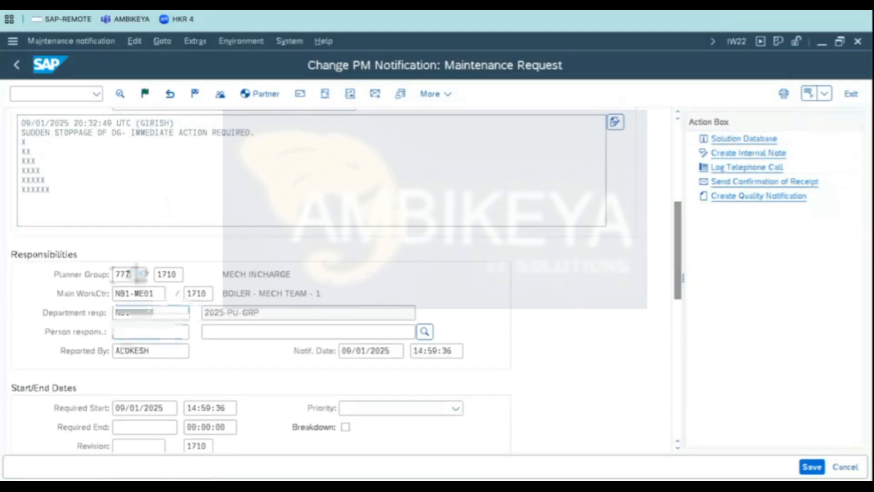
click(128, 293)
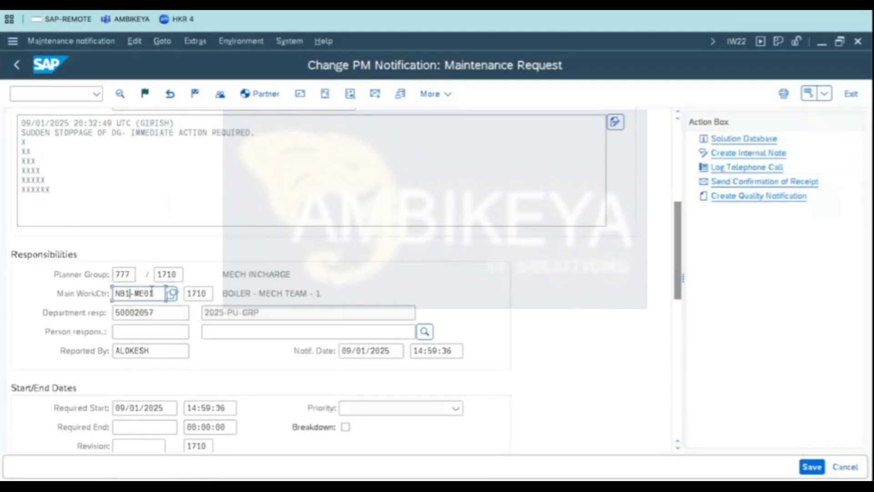
drag(154, 294, 77, 301)
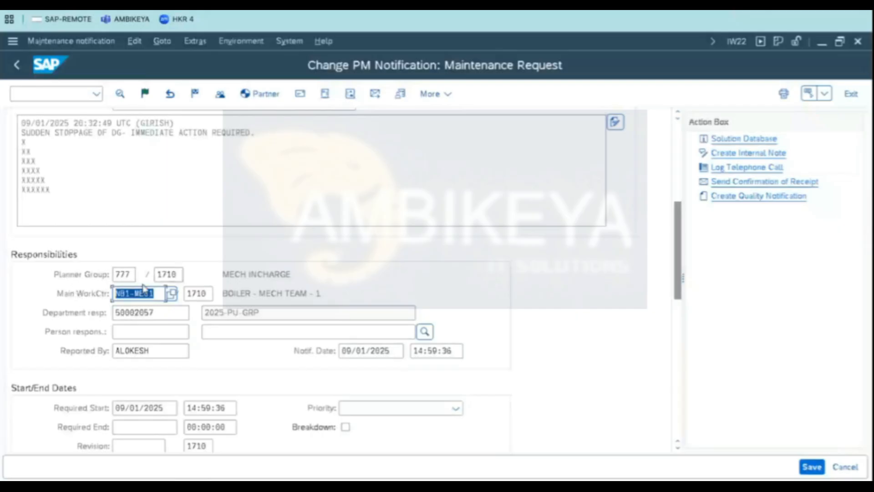
click(145, 293)
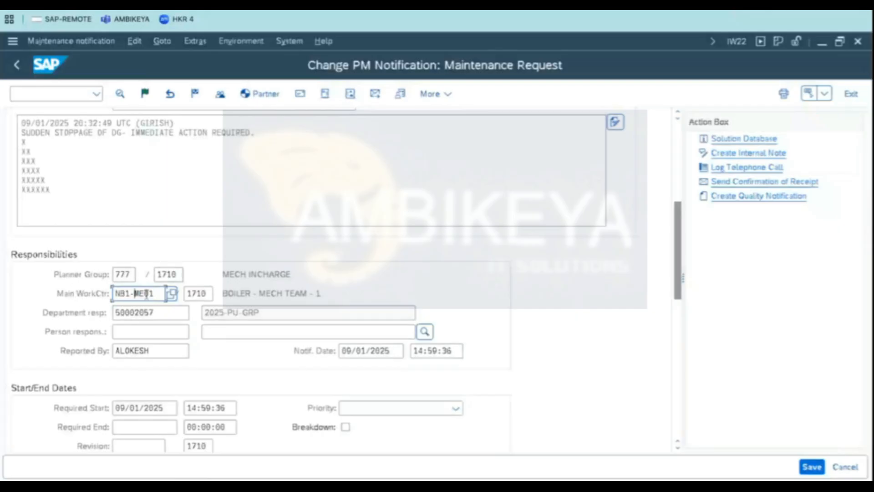
click(126, 355)
drag(150, 351, 115, 350)
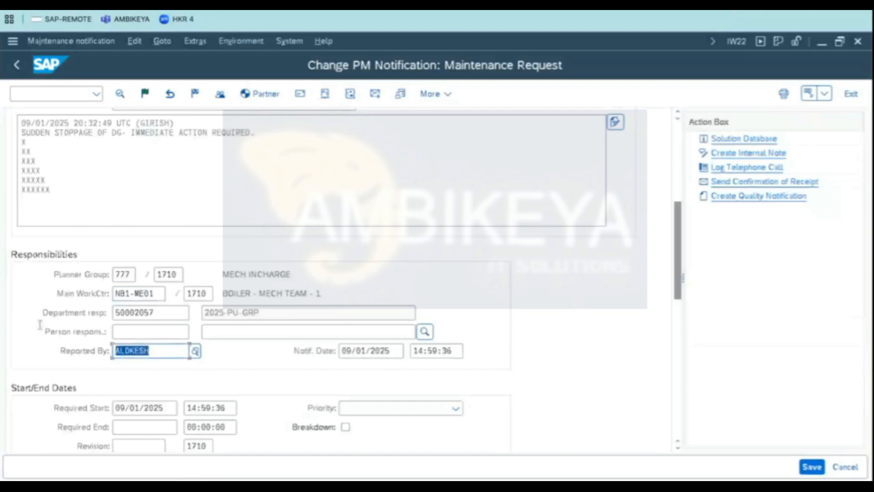
click(141, 333)
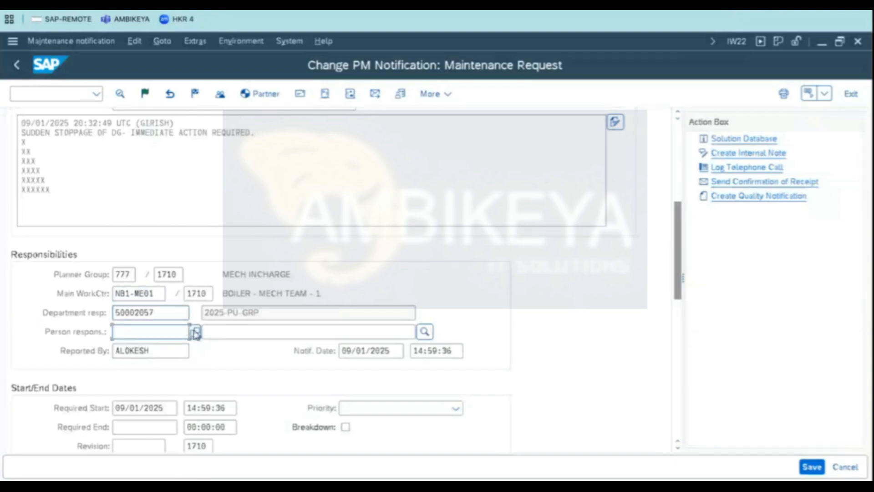
click(195, 333)
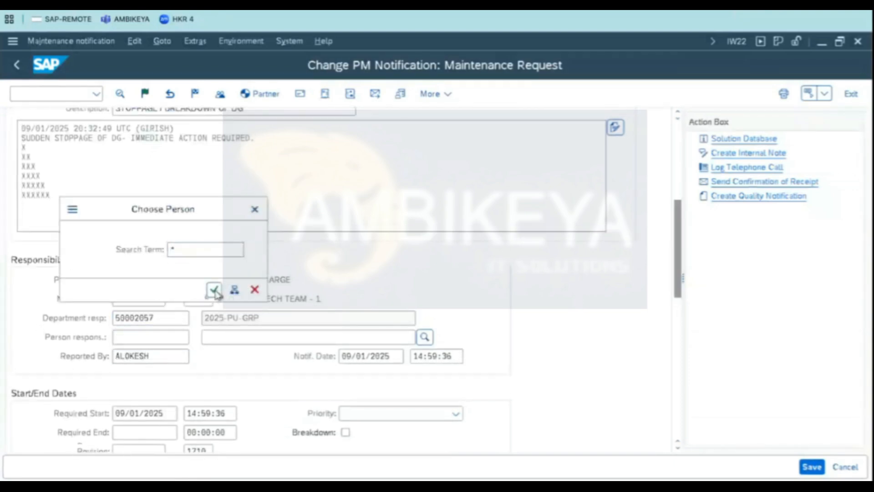
click(214, 290)
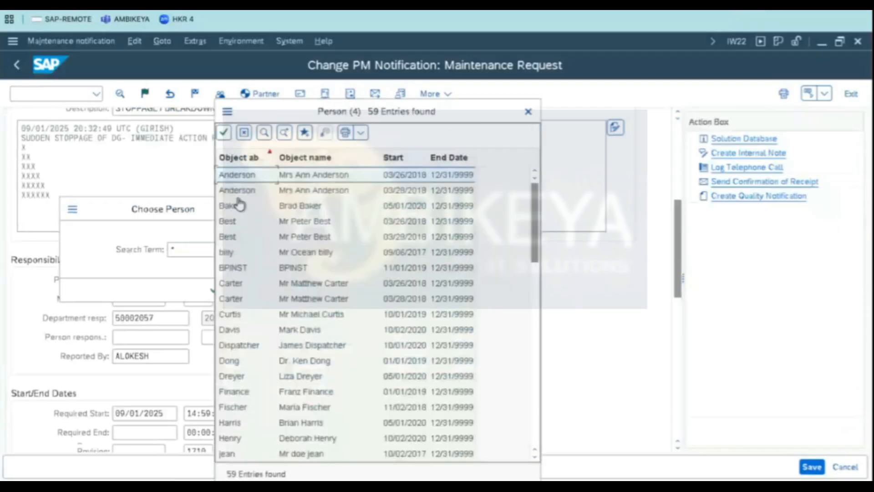
double_click(239, 208)
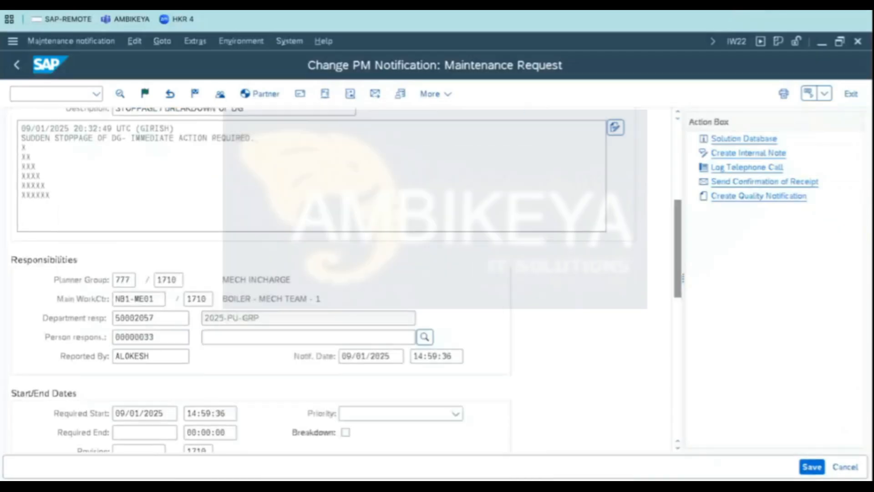
- Set the priority to High, accept specifying new dates, and review the recalculated required start and end dates
drag(684, 262, 679, 298)
click(457, 314)
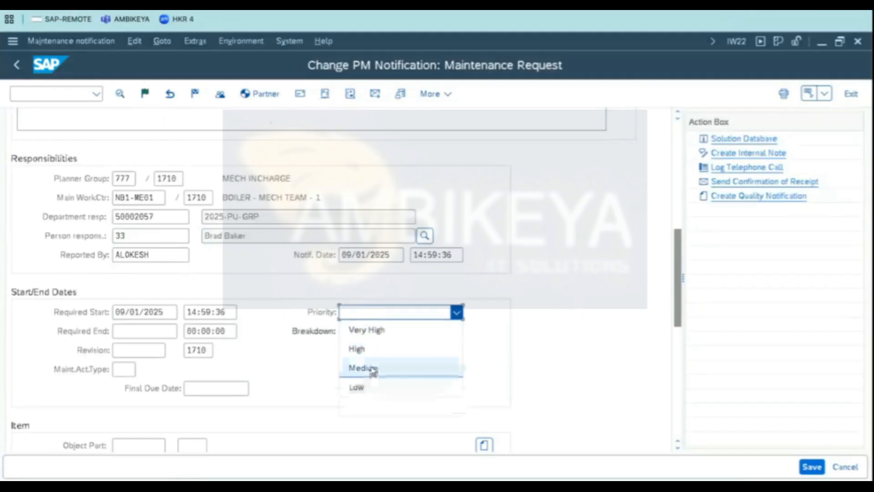
click(373, 346)
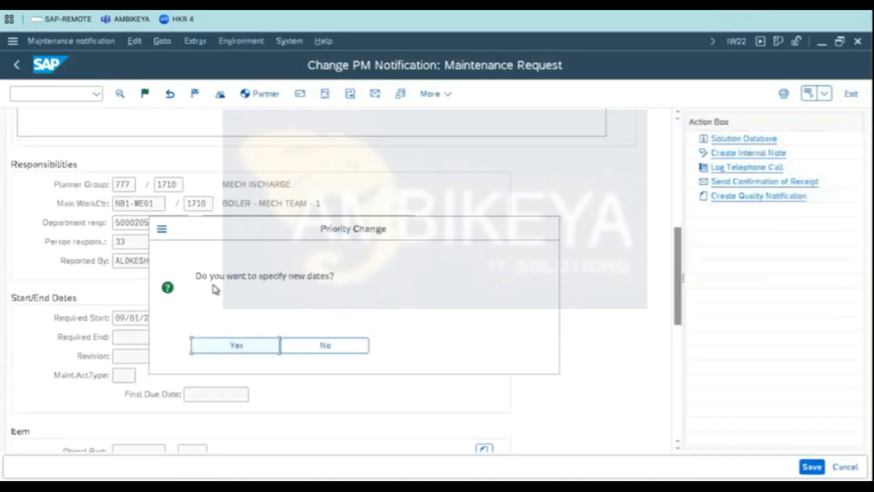
click(248, 347)
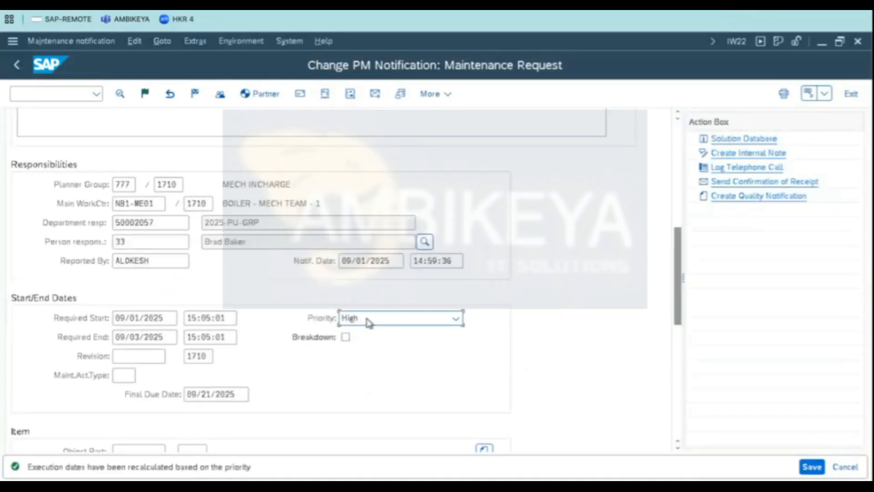
click(132, 320)
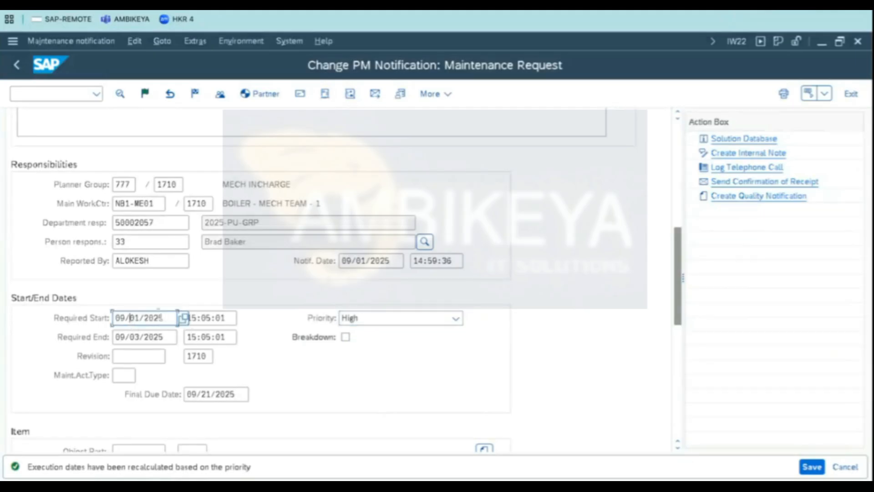
drag(160, 316, 33, 297)
click(142, 337)
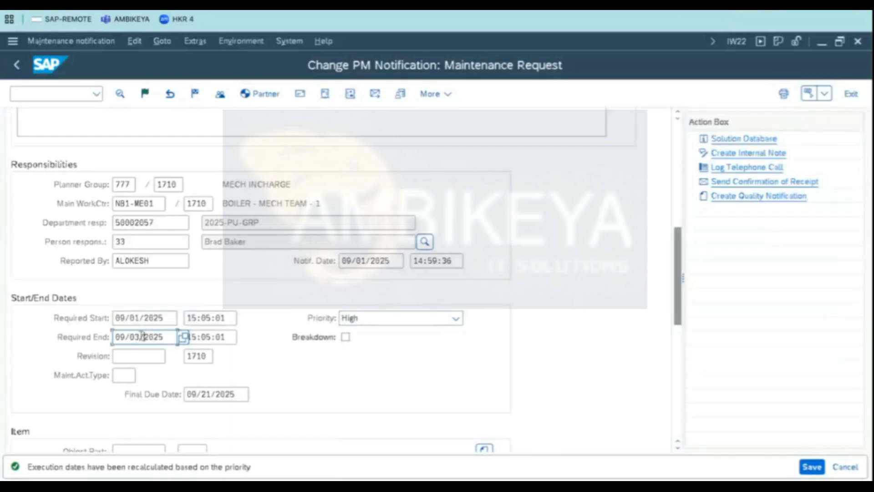
drag(168, 336, 109, 330)
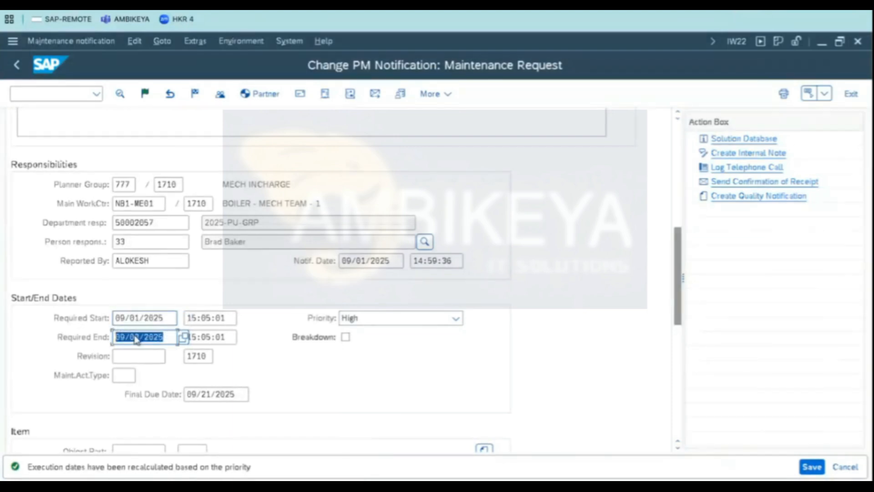
click(135, 337)
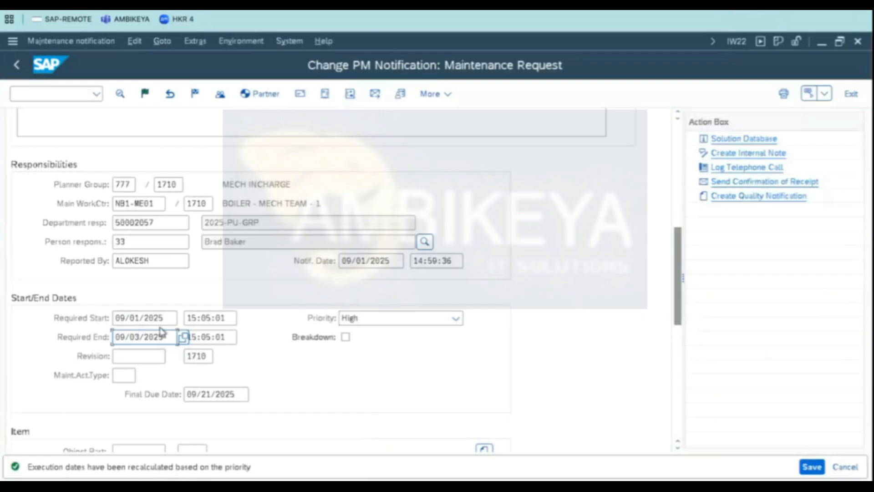
- Change the priority to Very High, accept new dates, and review the recalculated required dates
click(349, 321)
click(367, 335)
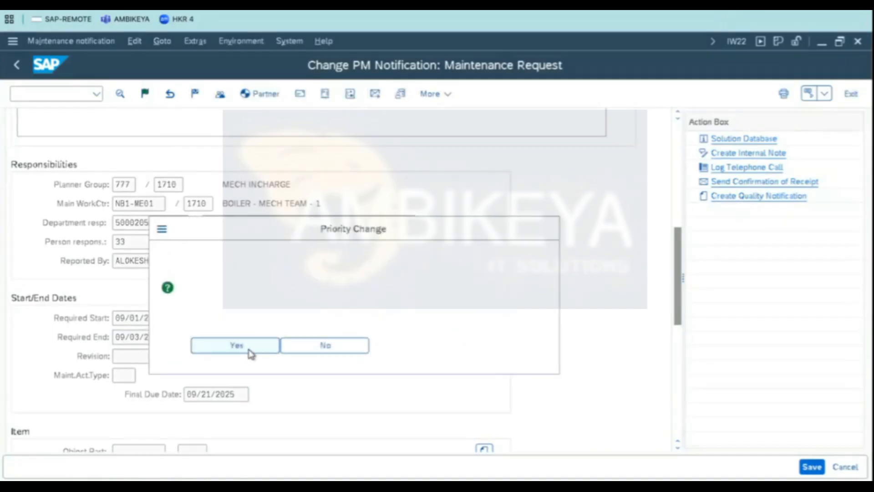
click(250, 353)
click(141, 317)
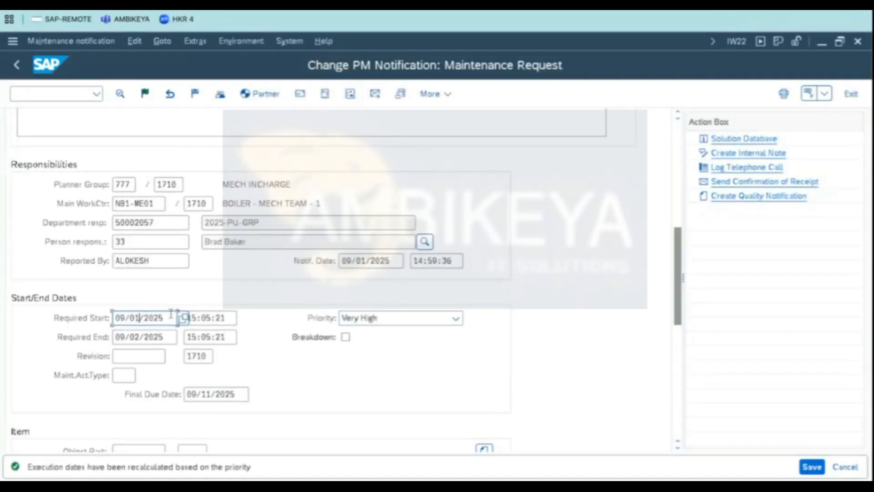
double_click(144, 318)
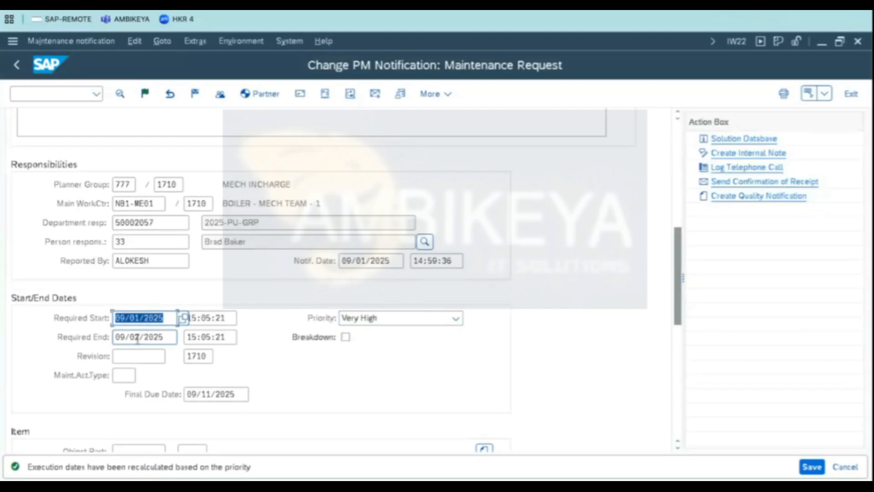
click(136, 337)
double_click(173, 337)
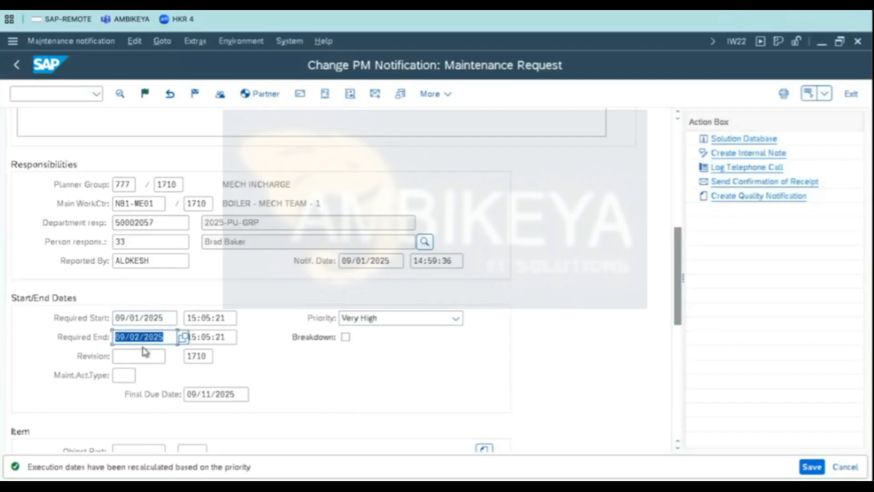
- Change the priority to Medium, accept new dates, and review the recalculated required dates
click(372, 320)
click(365, 373)
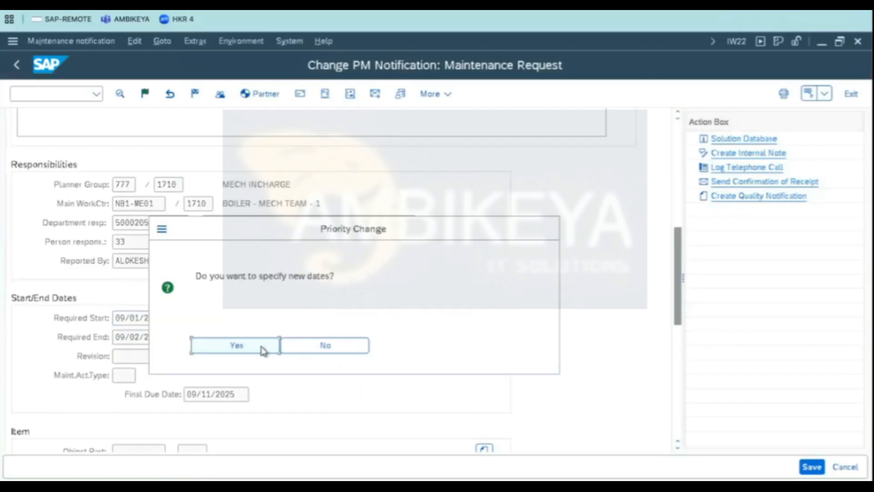
click(264, 349)
click(140, 320)
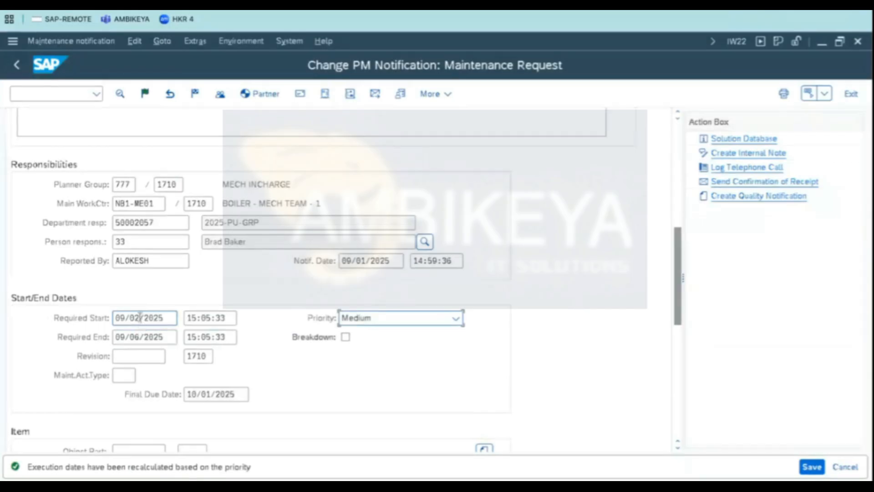
key(shift+Home)
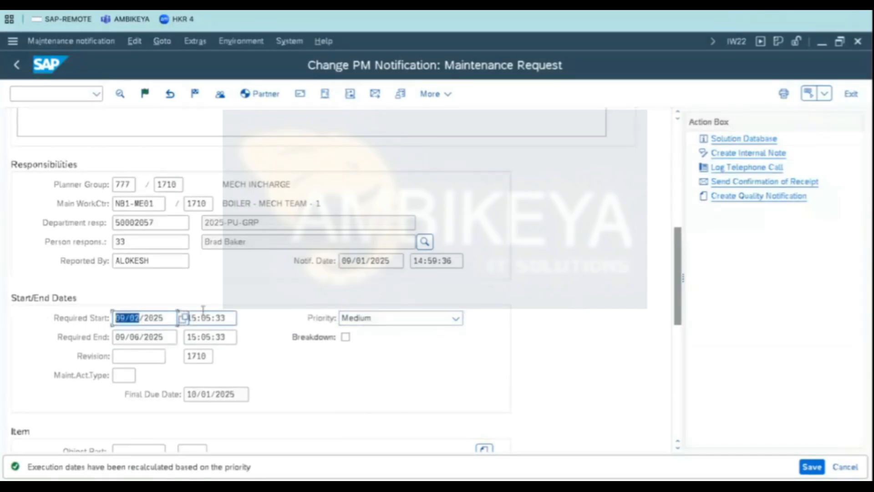
drag(164, 317, 118, 305)
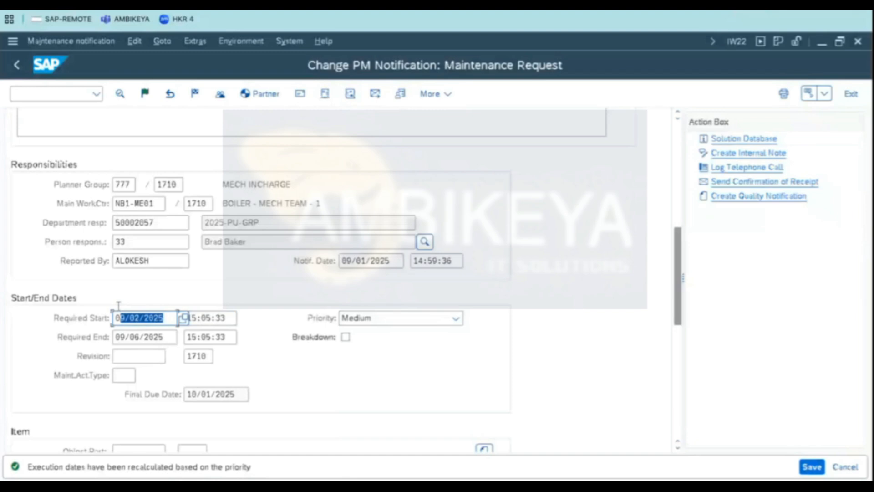
click(130, 336)
drag(168, 334, 20, 320)
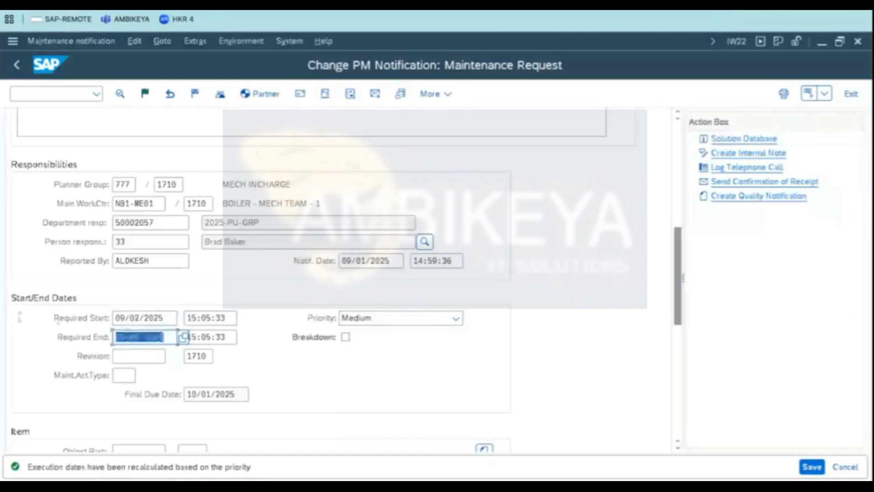
- Change the priority to Low, accept new dates, and review the recalculated required dates
click(402, 319)
click(377, 395)
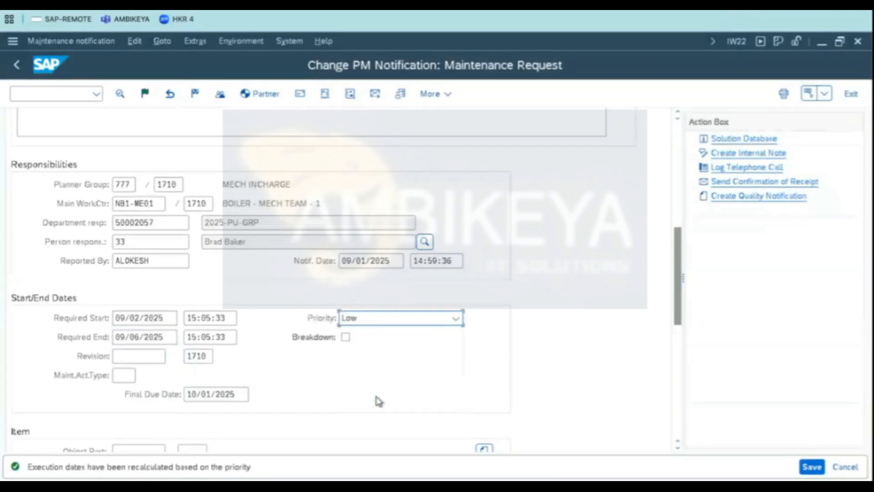
click(236, 345)
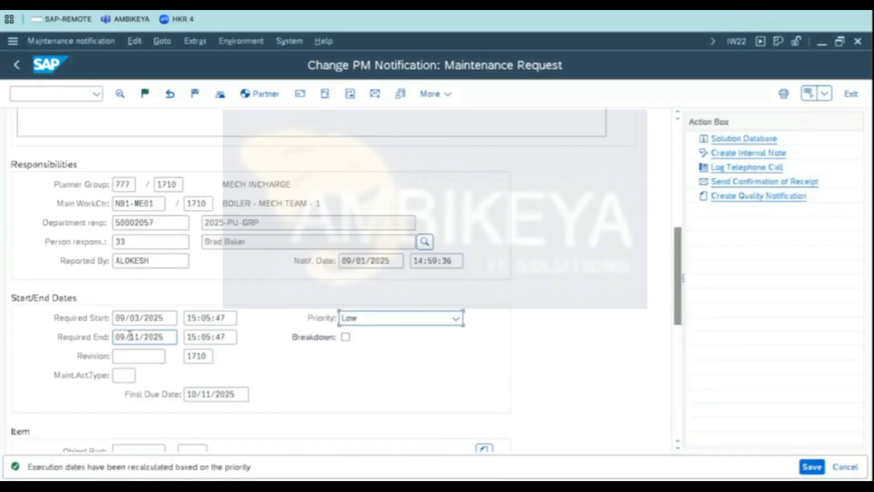
drag(167, 317, 71, 315)
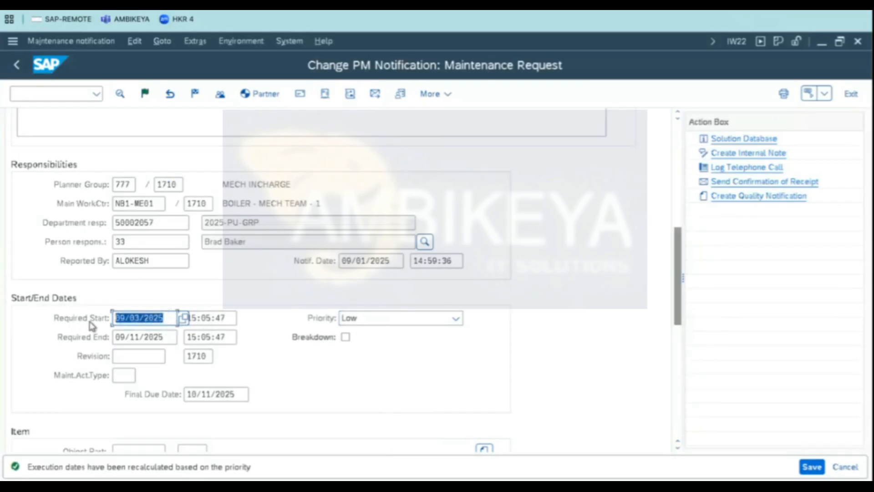
click(140, 337)
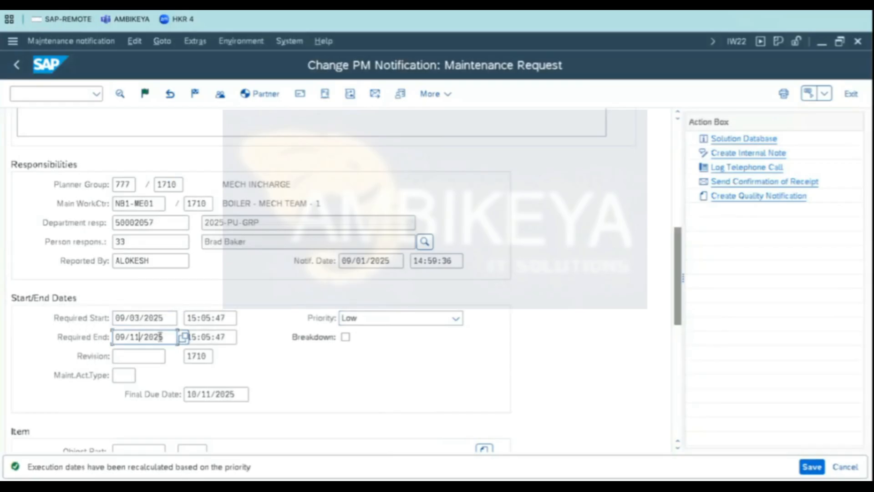
drag(160, 336, 94, 336)
click(132, 337)
- Set the priority back to High and accept specifying new required dates
click(363, 318)
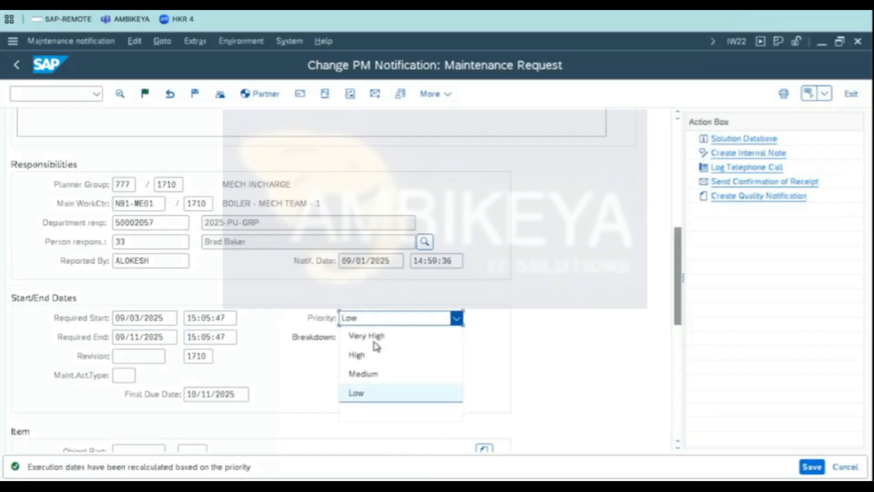
click(366, 358)
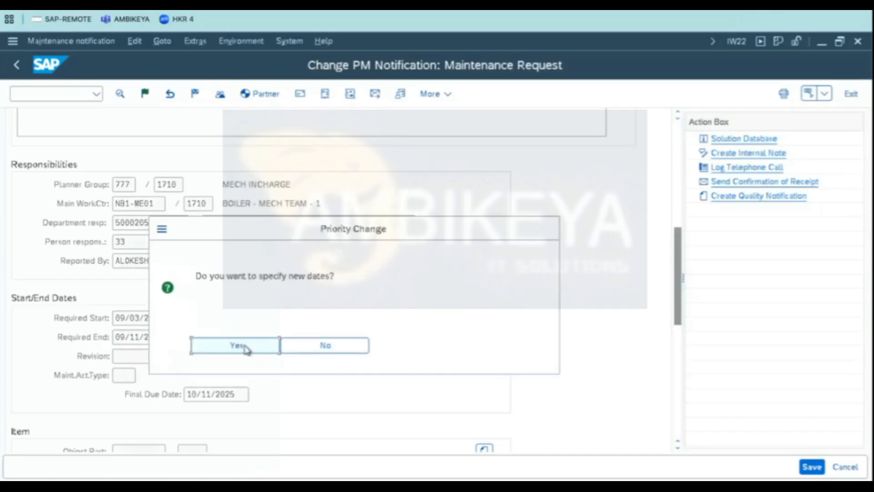
click(245, 348)
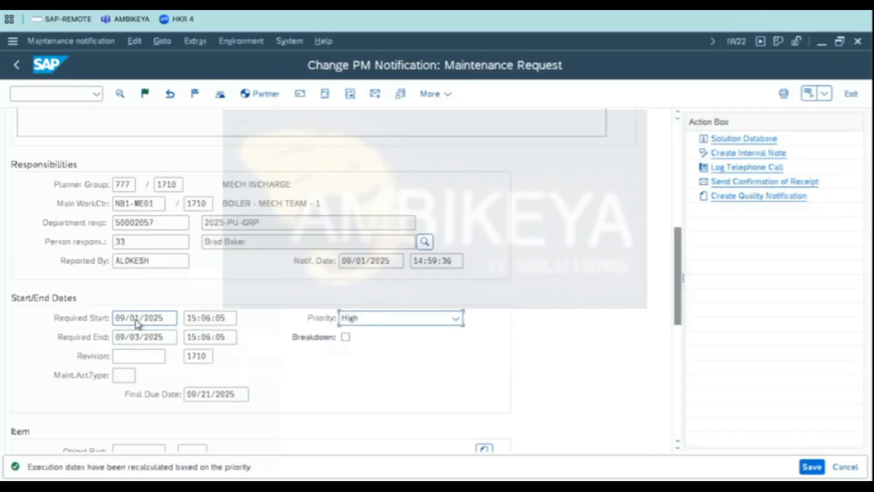
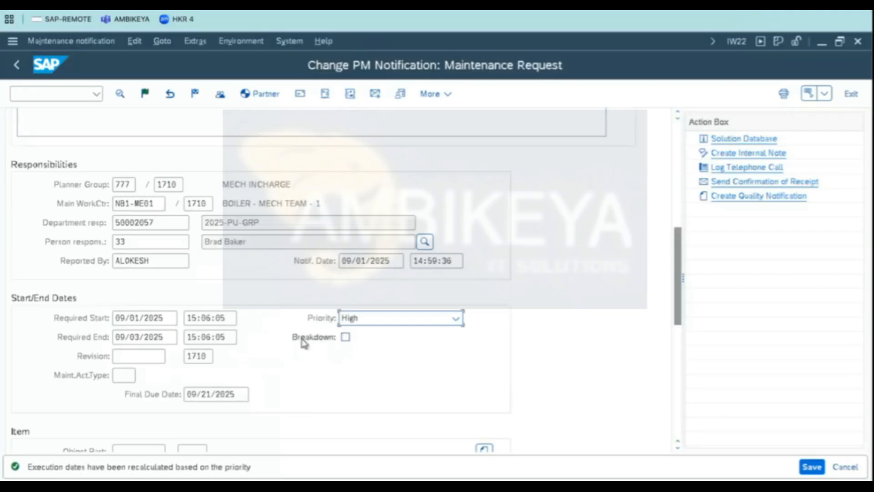
- Flag the notification as a breakdown
click(347, 338)
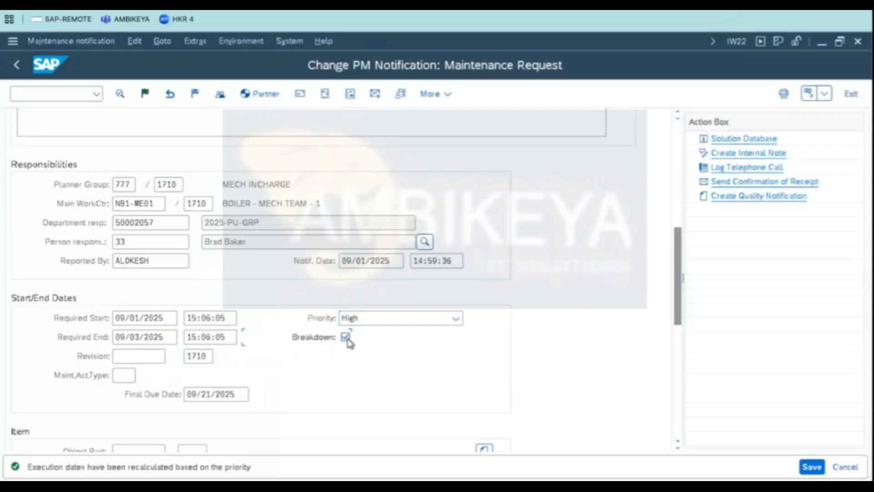
scroll(353, 355, down, 5)
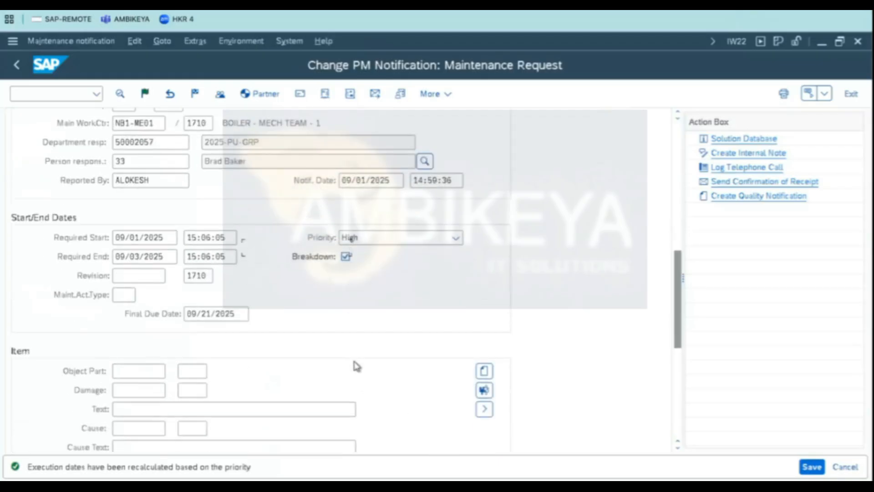
scroll(358, 348, up, 10)
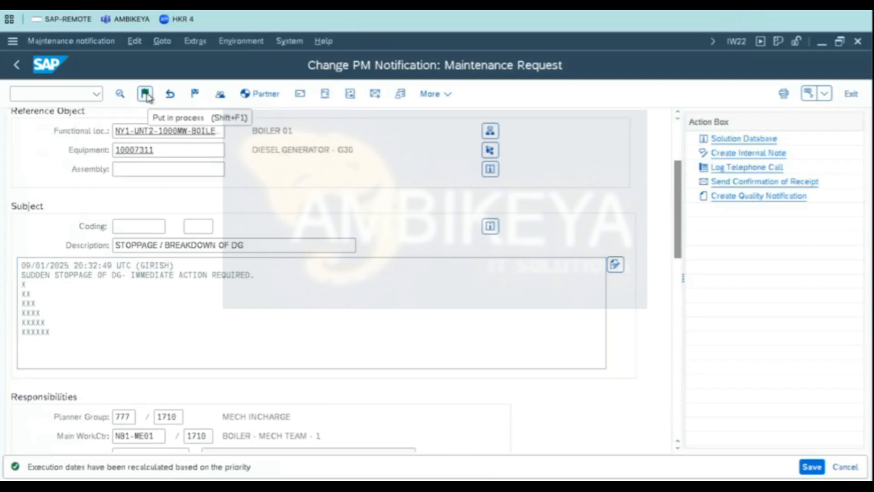
- Put the notification in process, accept the proposed malfunction start date and time, and save it
click(146, 94)
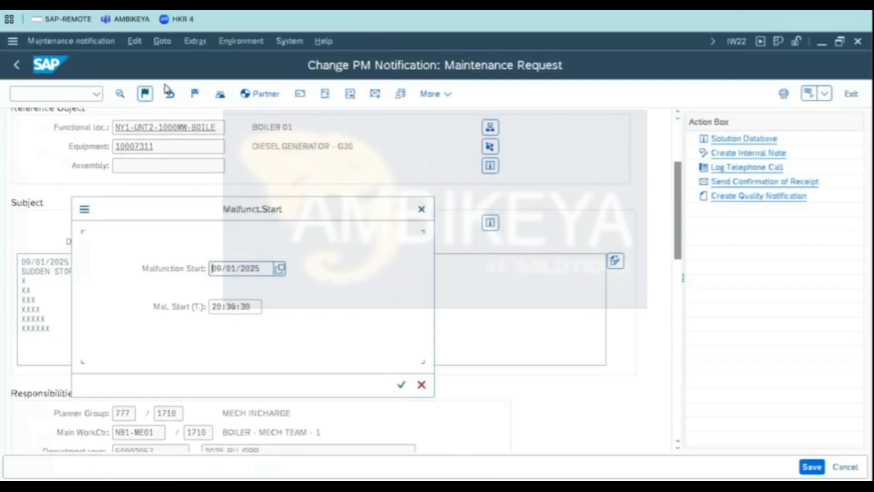
click(401, 386)
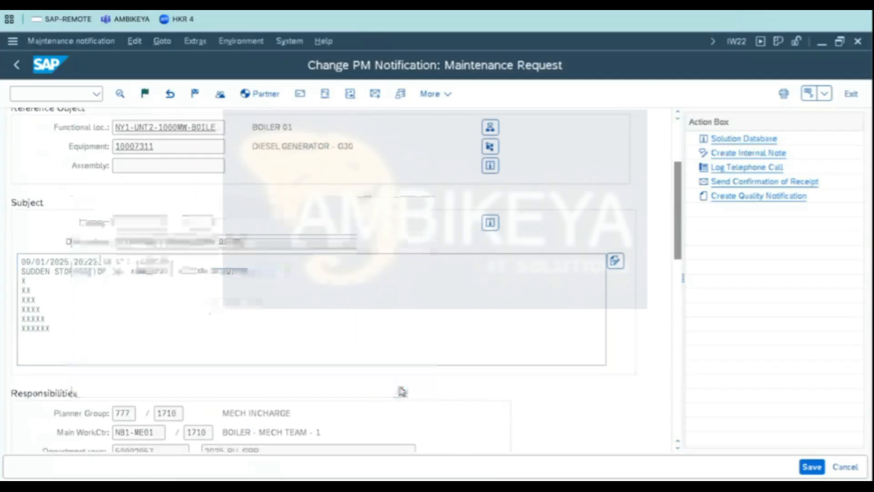
click(807, 465)
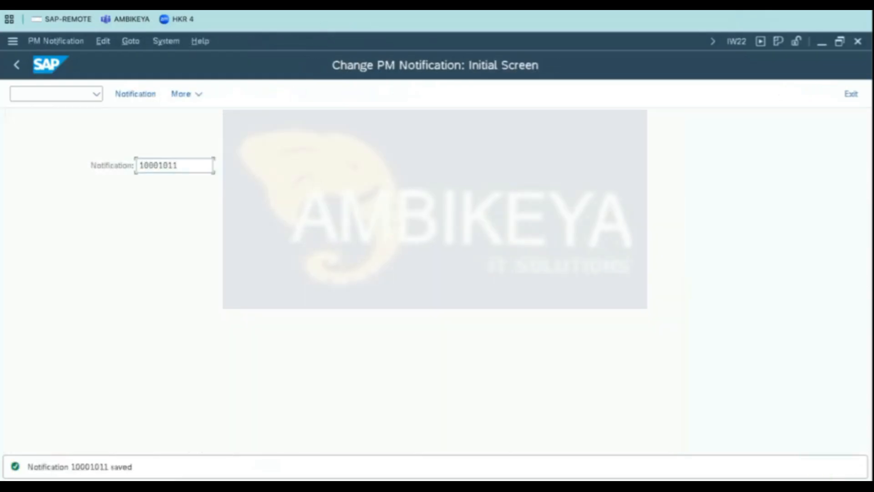
- Reopen notification 10001011 and examine its system statuses with all statuses shown
key(Return)
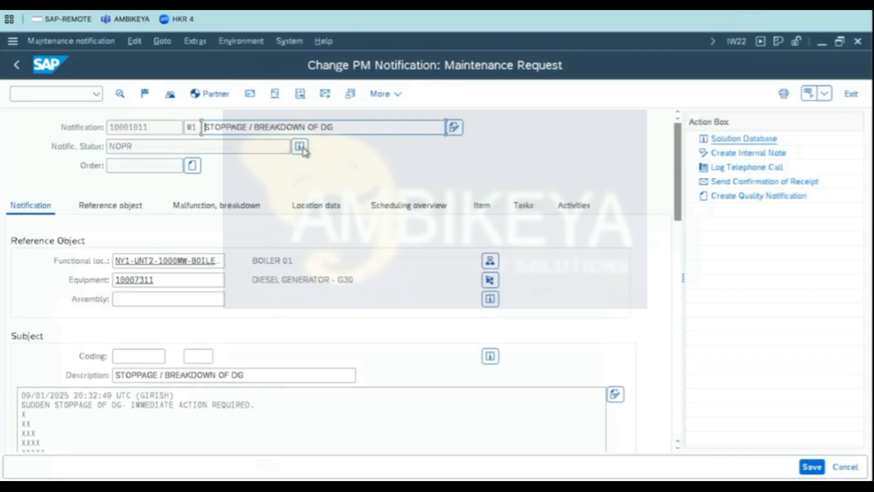
click(299, 147)
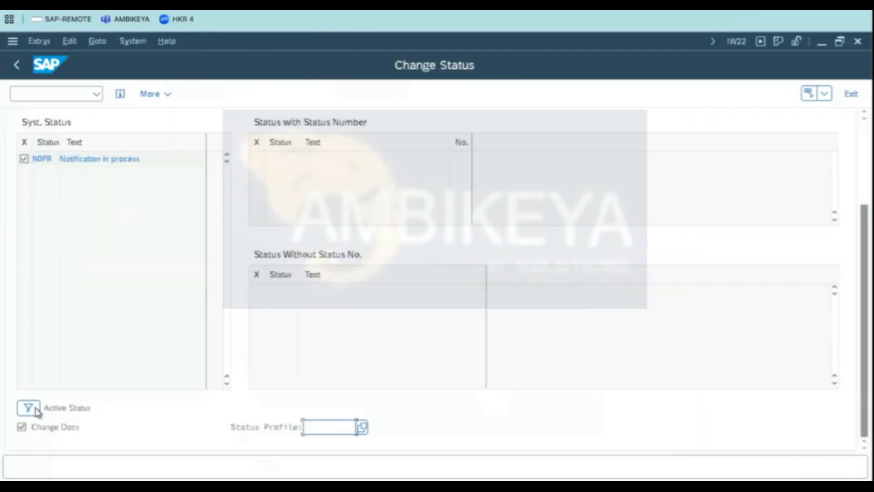
click(29, 408)
click(139, 179)
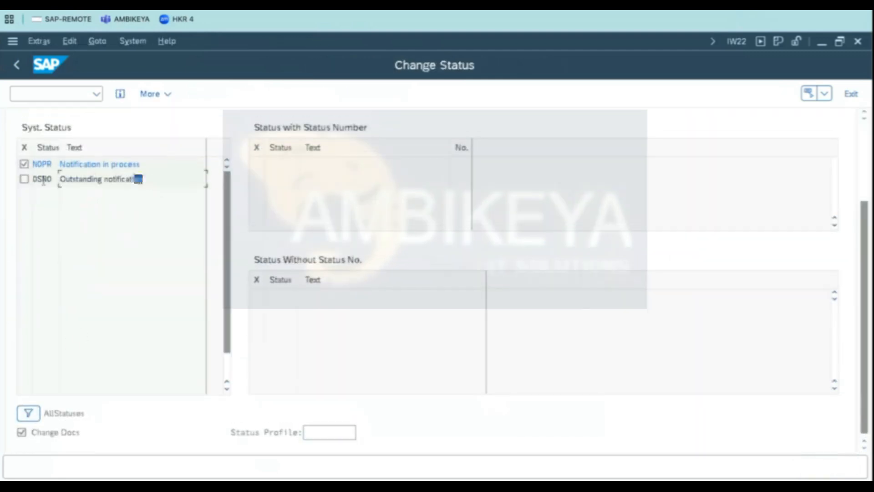
drag(44, 181, 21, 180)
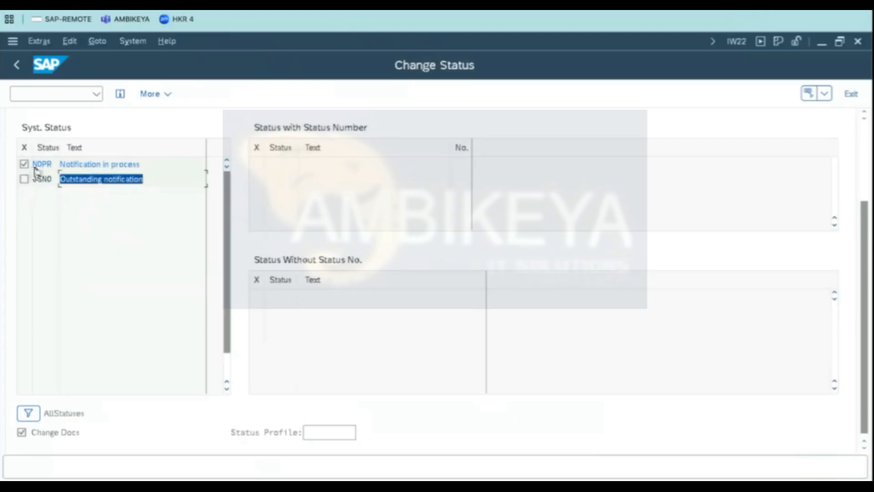
drag(60, 163, 140, 164)
click(16, 64)
- Inspect the item section's object part, damage and cause fields and the equipment reference
scroll(518, 297, down, 5)
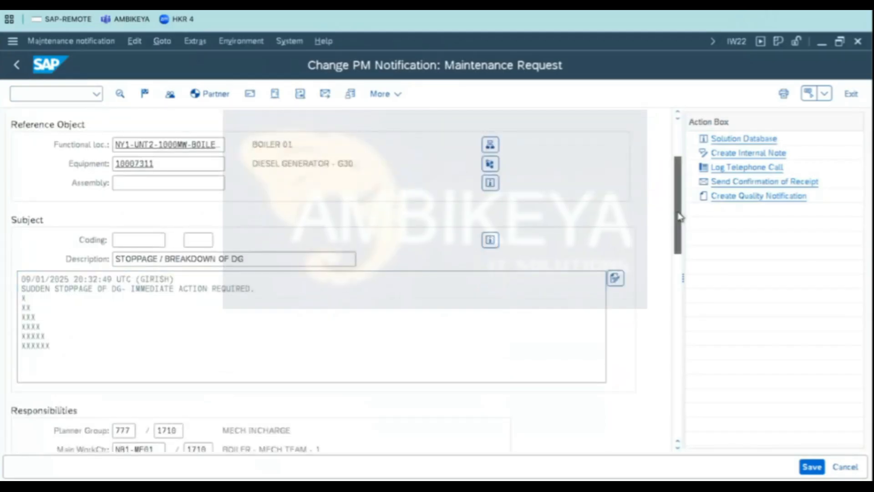
drag(681, 217, 674, 333)
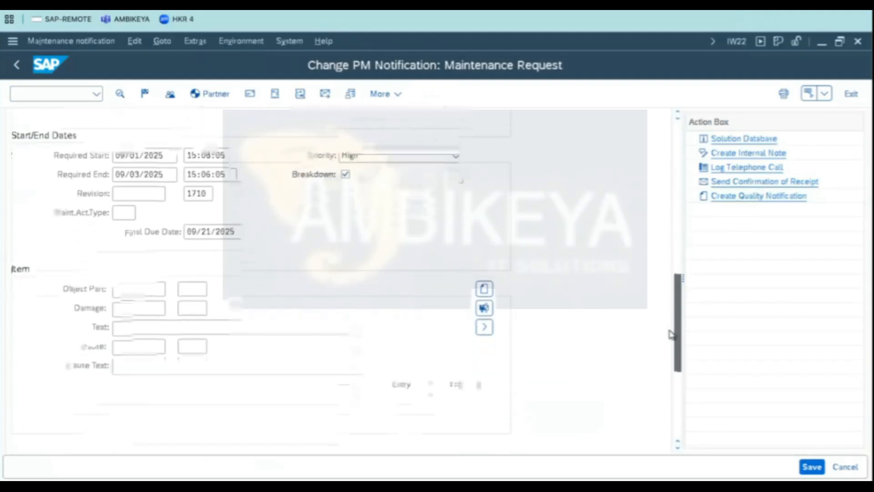
click(123, 300)
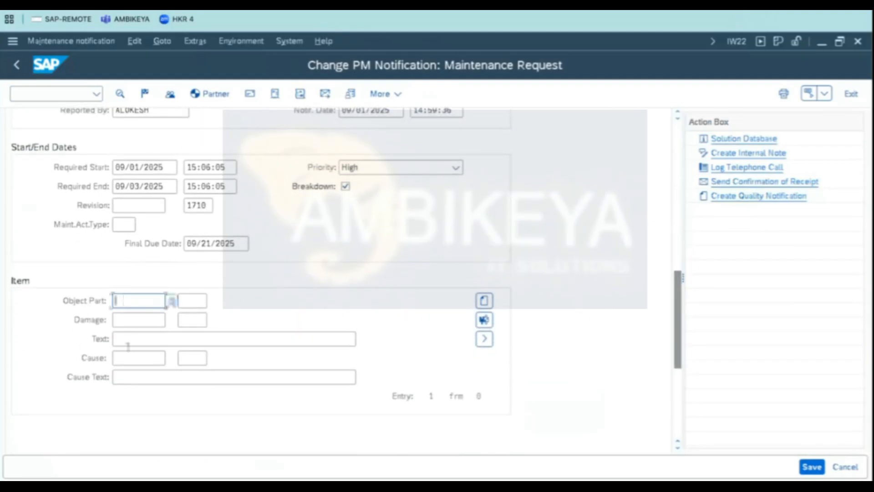
click(141, 320)
click(141, 359)
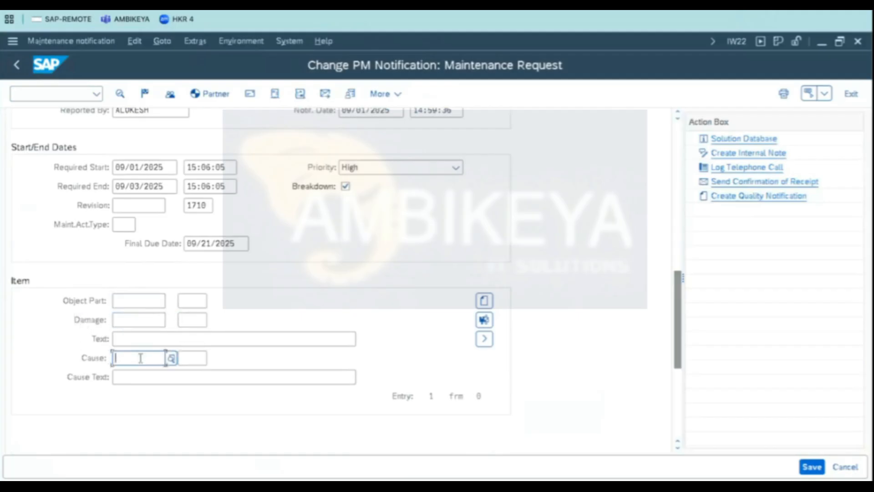
click(138, 300)
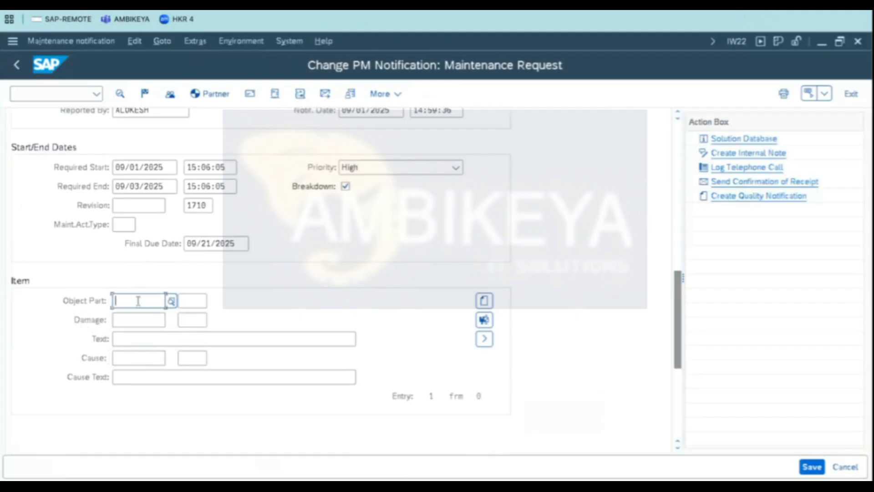
drag(679, 289, 681, 166)
click(130, 210)
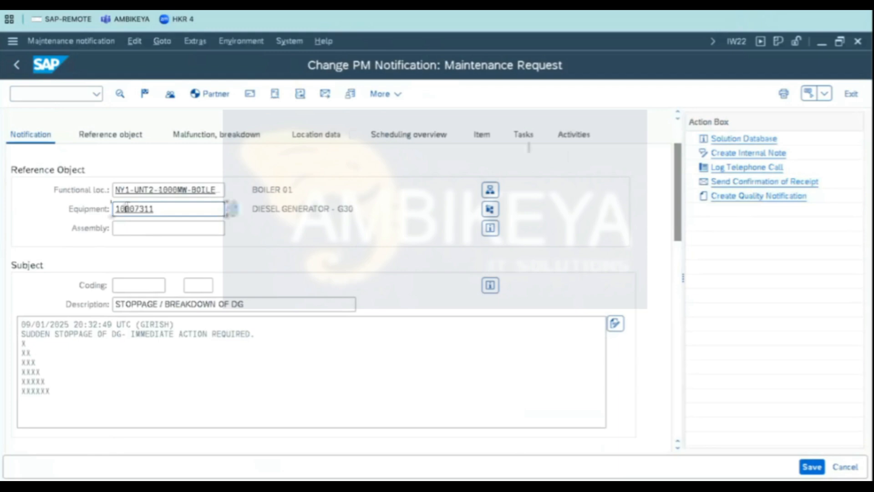
drag(681, 195, 676, 319)
- Set the item's object part to DG-30P 10 ENGINE from the catalog
click(162, 306)
click(172, 305)
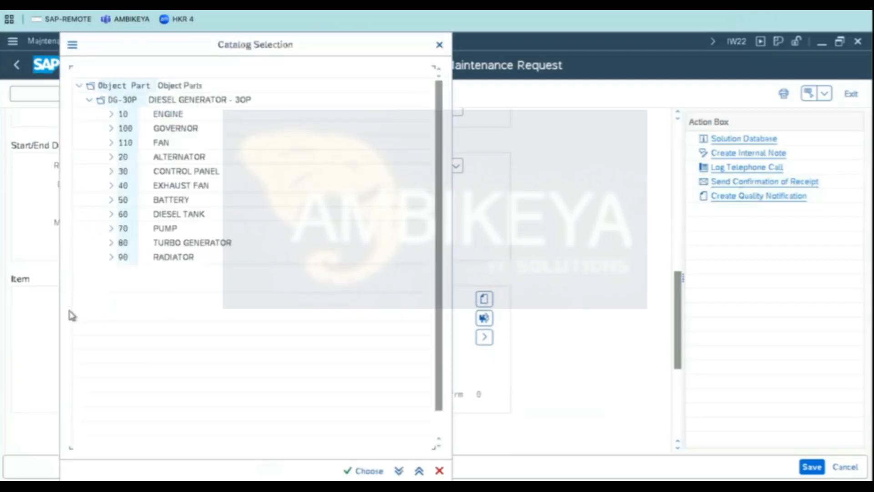
drag(209, 57, 402, 65)
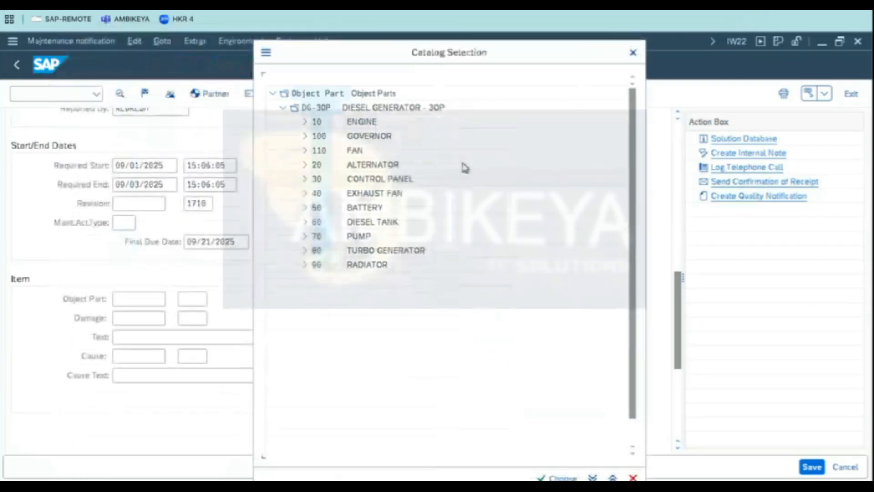
click(319, 109)
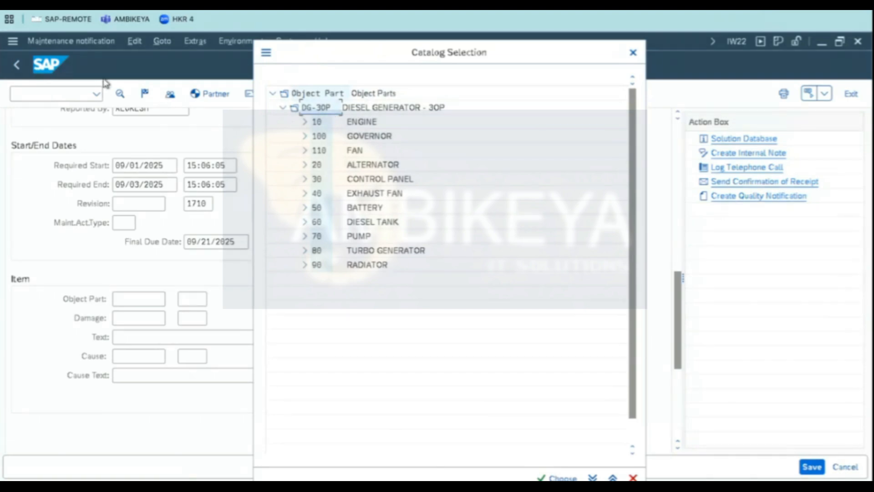
click(360, 126)
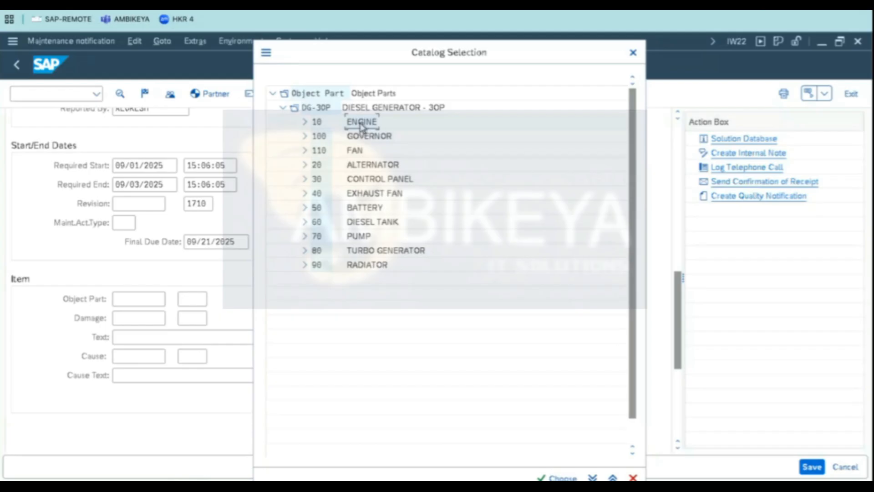
double_click(360, 126)
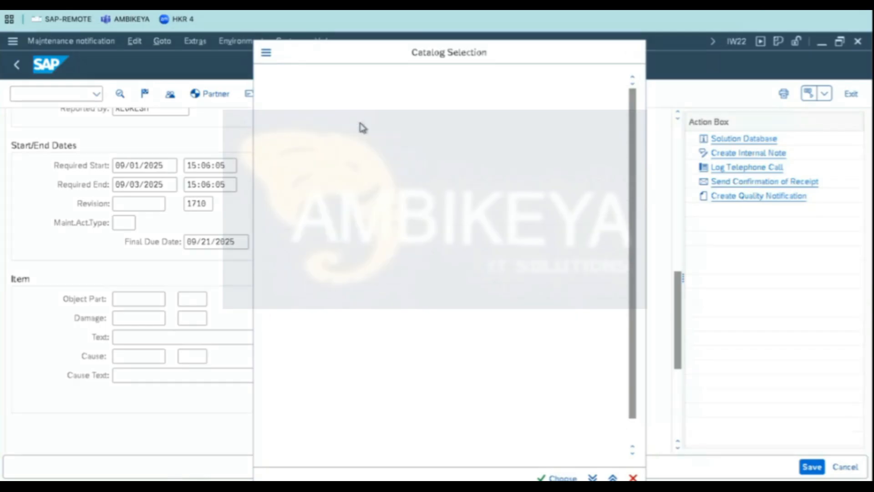
- Set the item's damage to DG-30M 10 BEARING from the damage catalog
click(136, 319)
click(172, 318)
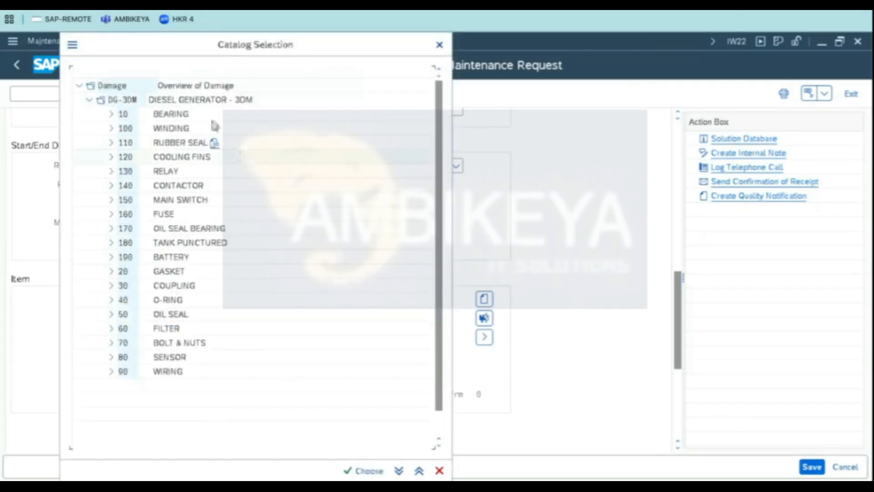
double_click(182, 115)
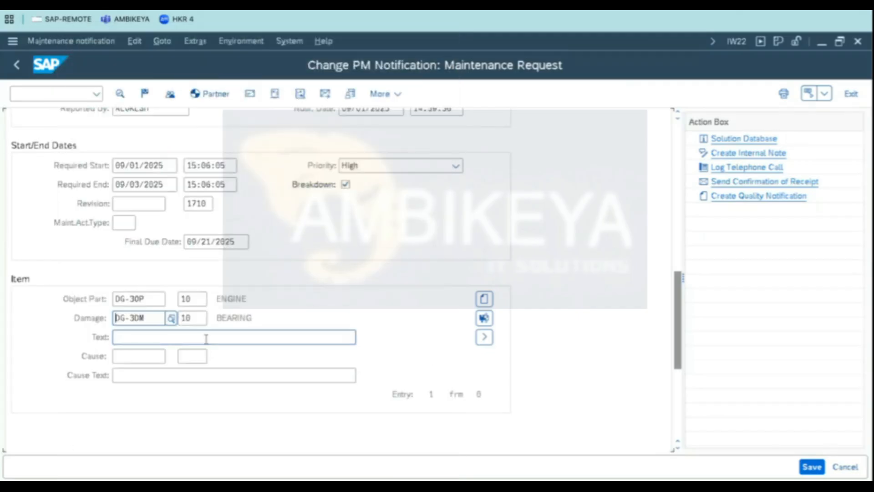
key(Return)
- Set the item's cause to DG-3CS 10 OVER LOAD from the cause catalog
click(149, 358)
click(171, 356)
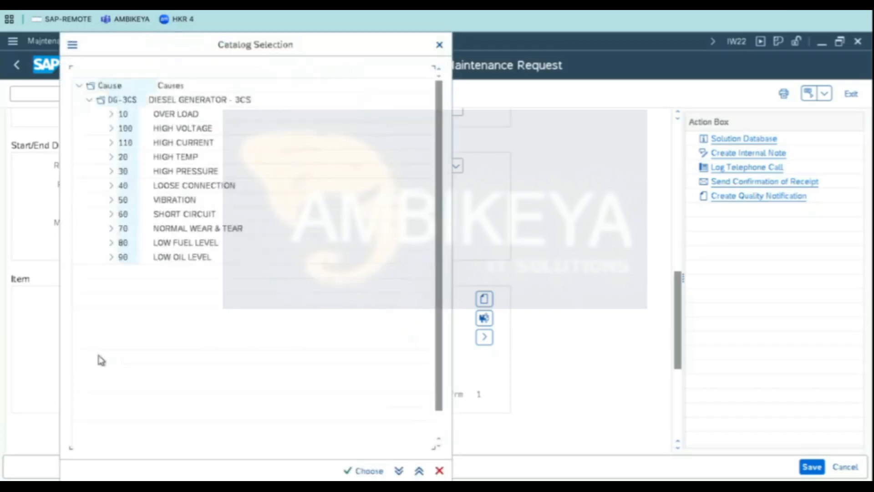
click(179, 119)
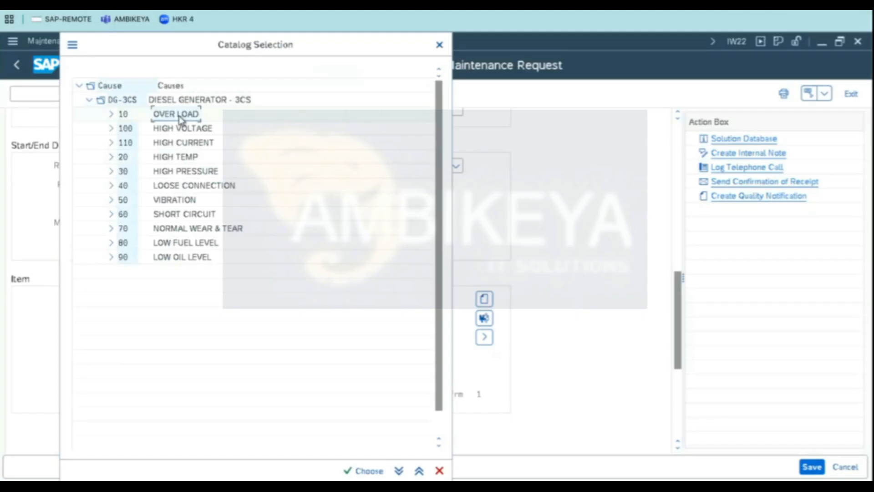
double_click(180, 116)
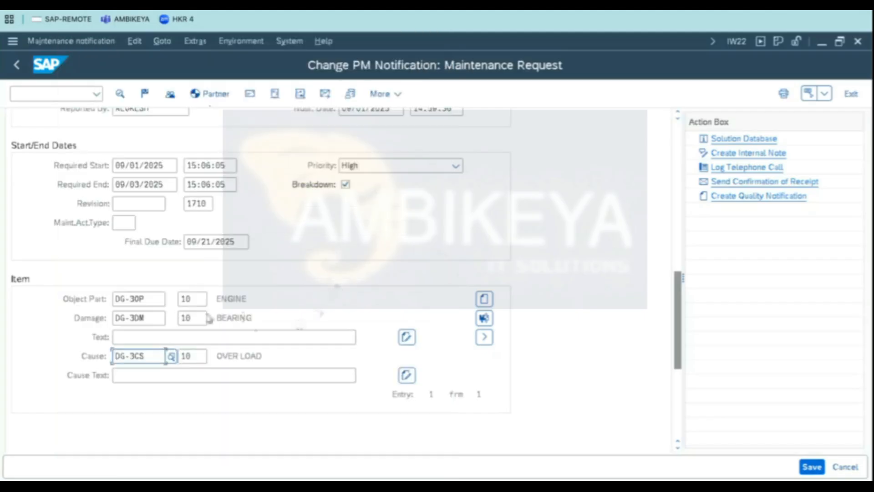
- Save the notification with its item codes and reopen it for editing
click(266, 323)
drag(266, 325, 141, 301)
click(241, 298)
drag(268, 300, 132, 288)
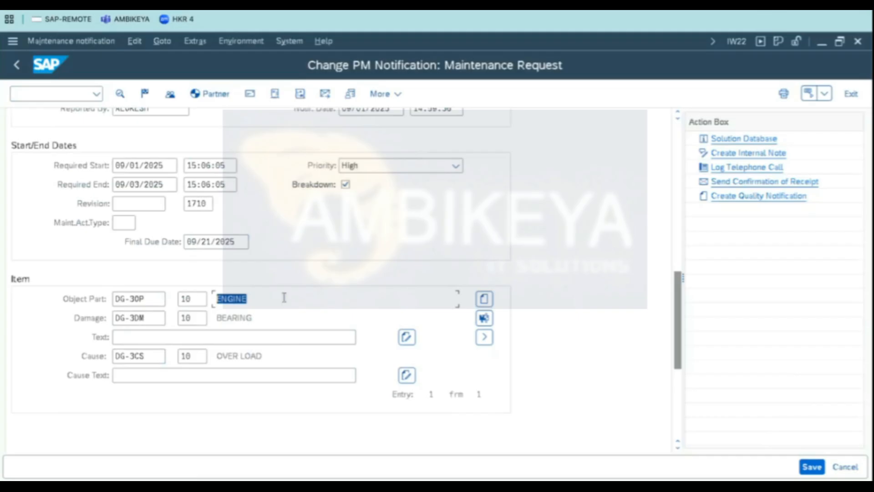
click(243, 300)
click(805, 469)
key(Return)
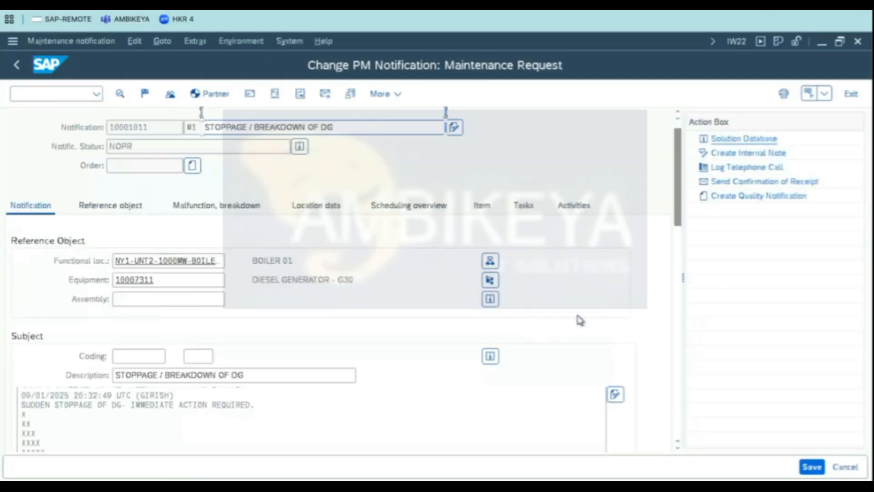
- Review the saved item codes and the required start, end and due dates
scroll(580, 320, down, 3)
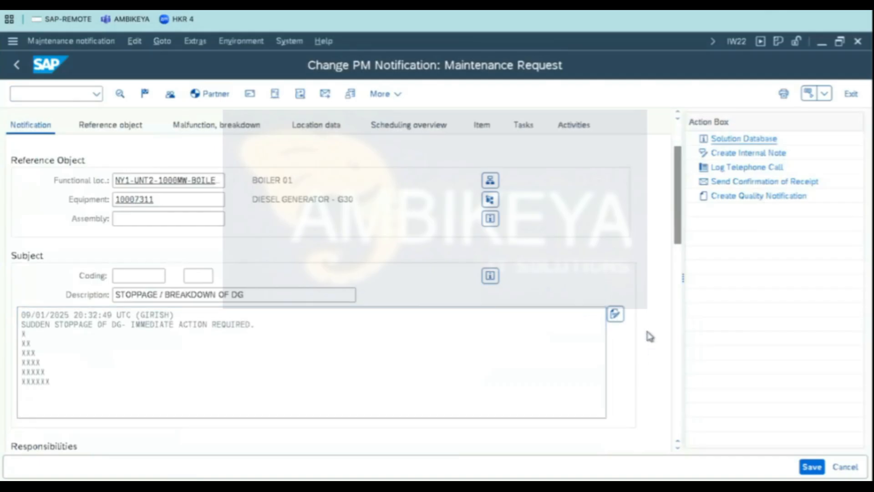
scroll(648, 330, down, 15)
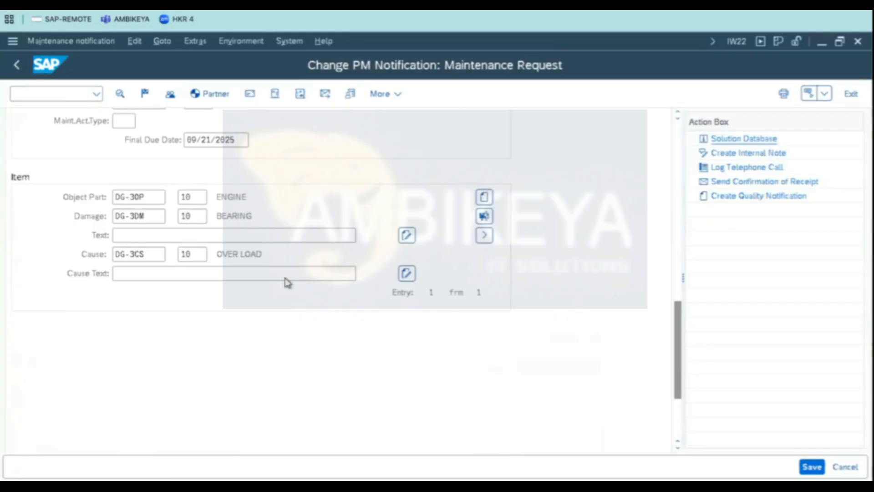
scroll(302, 370, up, 4)
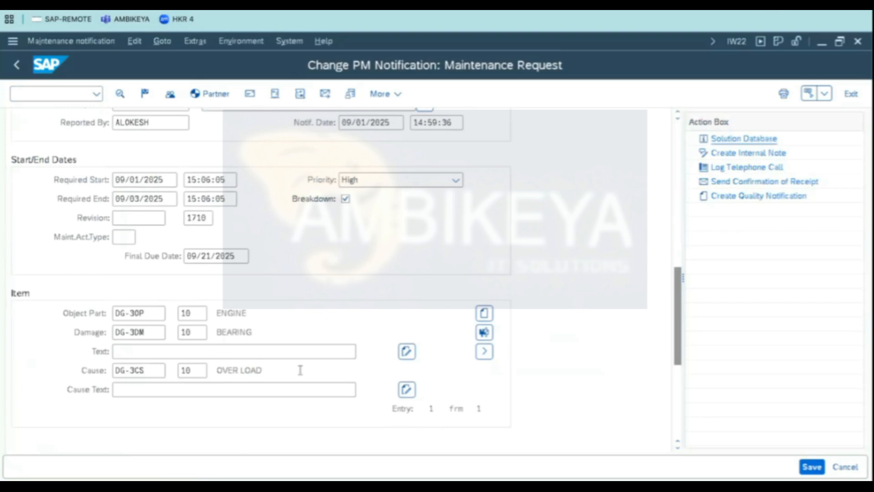
click(220, 181)
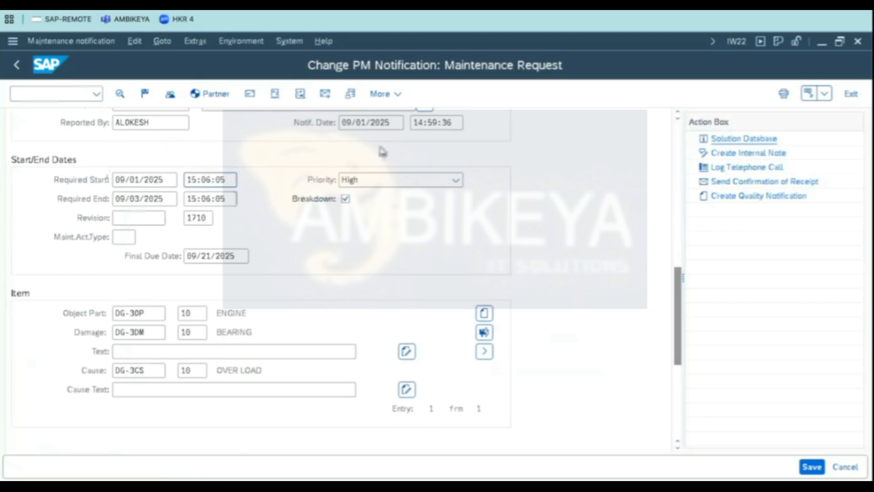
click(219, 199)
click(214, 257)
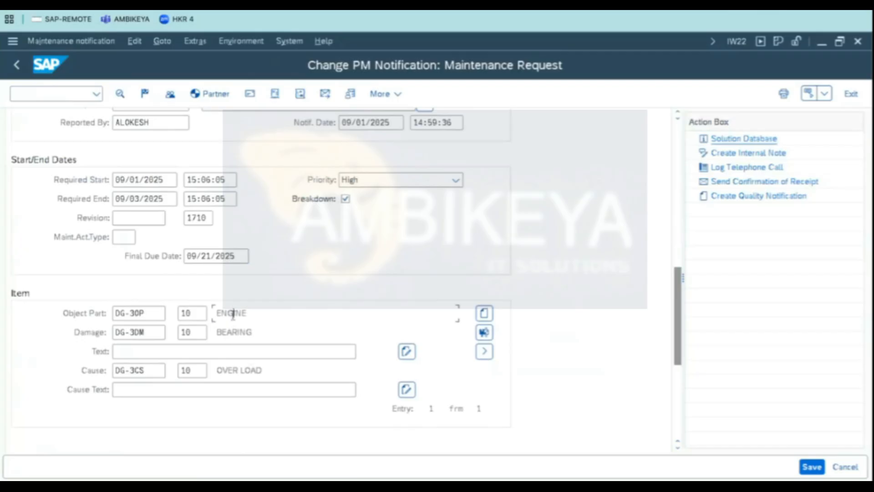
drag(286, 311, 172, 307)
click(251, 314)
click(226, 330)
click(219, 314)
drag(219, 314, 239, 310)
click(237, 313)
- Change the item's object part to 20 ALTERNATOR from the catalog
click(485, 313)
click(156, 317)
click(172, 317)
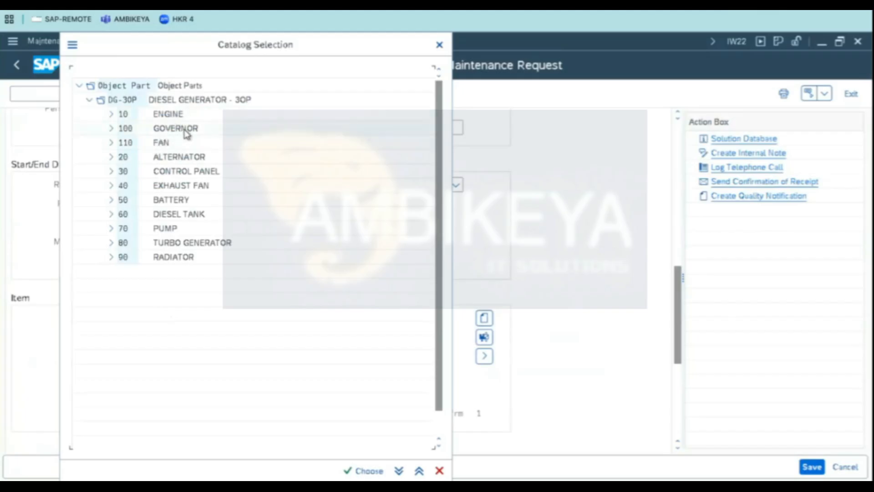
double_click(170, 157)
- Set the second item's damage to DG-3DM 100 WINDING from the damage catalog
click(139, 337)
click(171, 337)
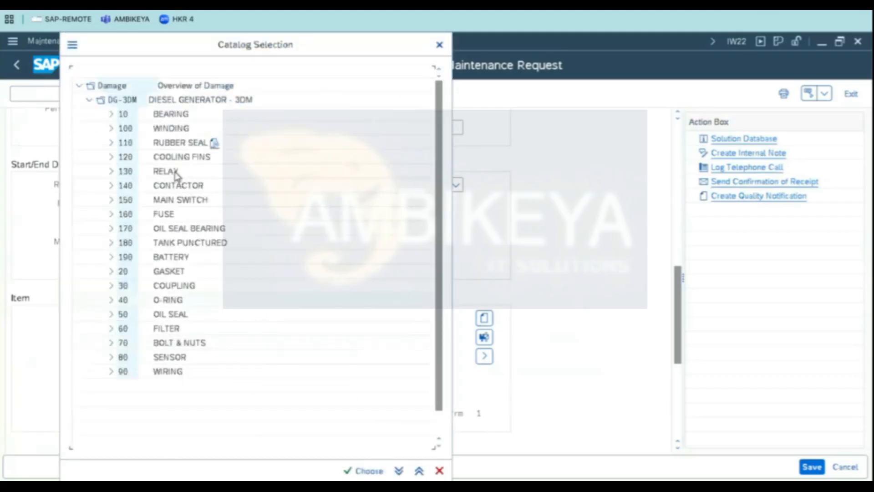
double_click(175, 129)
- Set the second item's cause to DG-3CS 110 HIGH CURRENT from the cause catalog and confirm
click(148, 381)
click(173, 376)
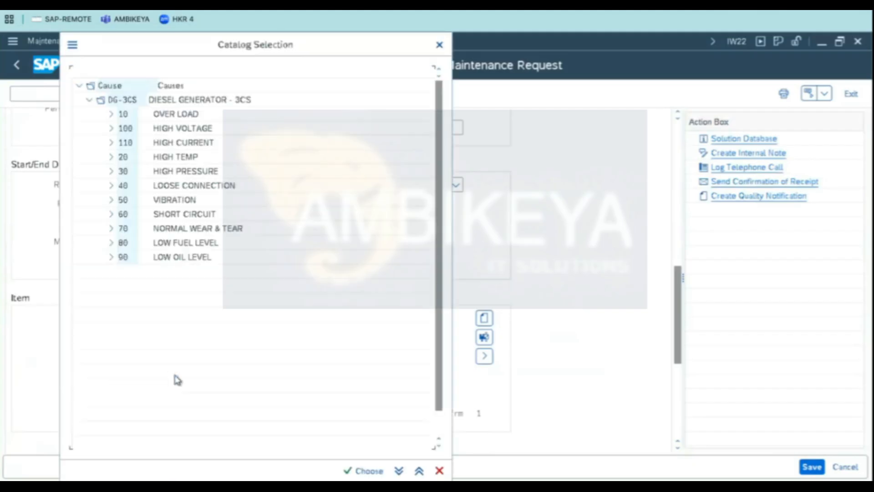
double_click(189, 145)
key(Return)
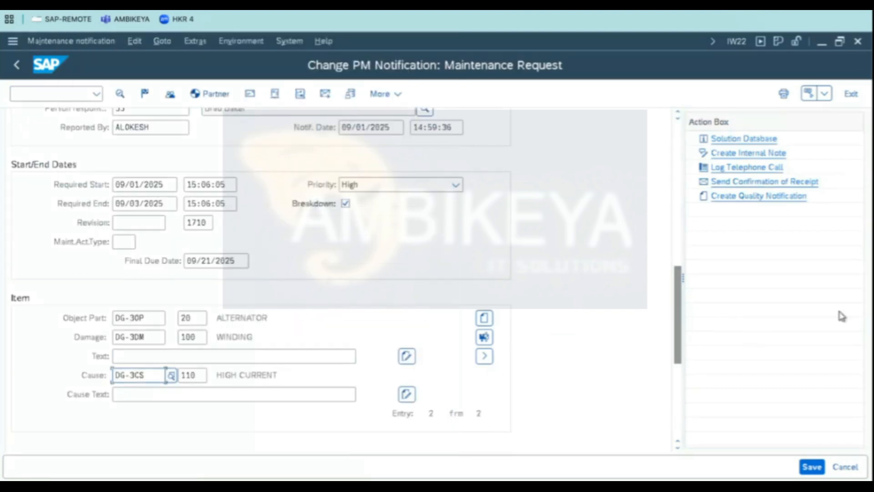
- Add a third item with object part DG-3OP 30 CONTROL PANEL from the catalog
click(484, 318)
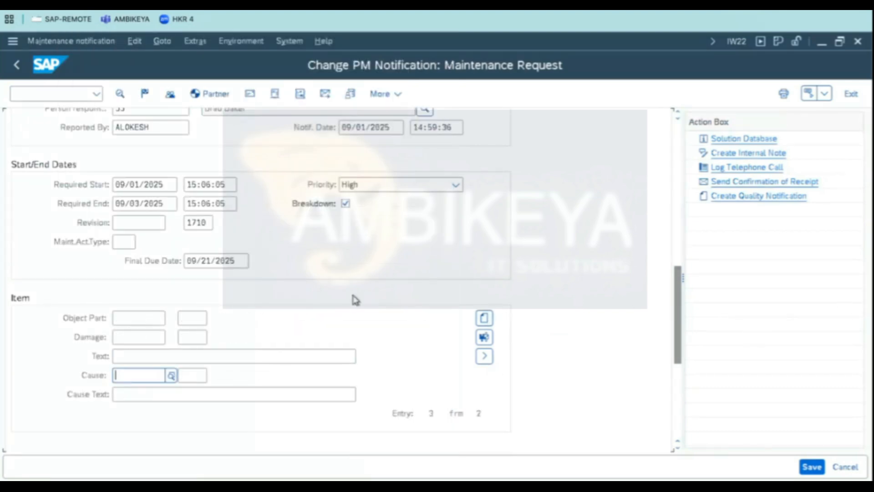
click(143, 319)
click(171, 318)
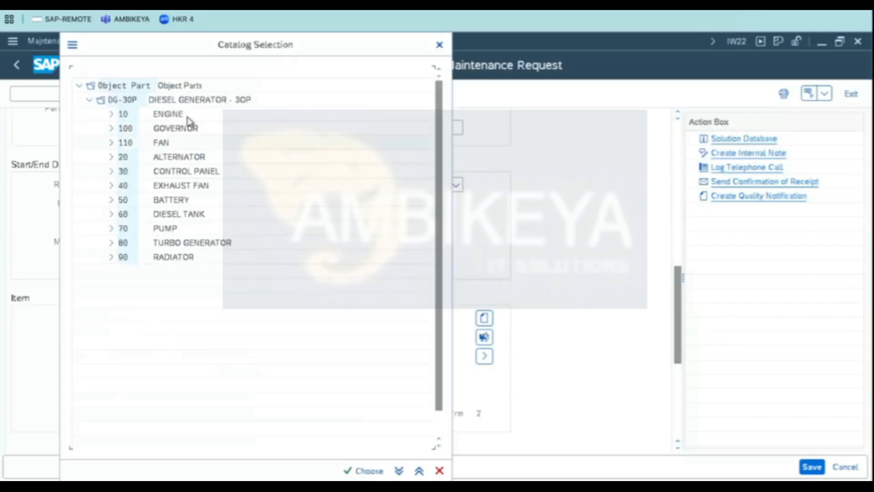
double_click(180, 177)
- Set the third item's damage to DG-3DM 160 FUSE and its cause to DG-3CS 60 SHORT CIRCUIT
click(130, 337)
click(172, 337)
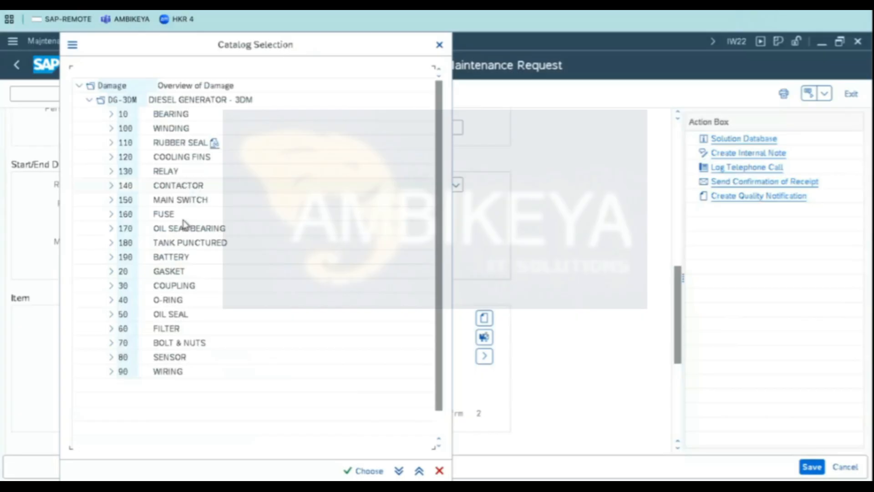
double_click(164, 217)
click(172, 375)
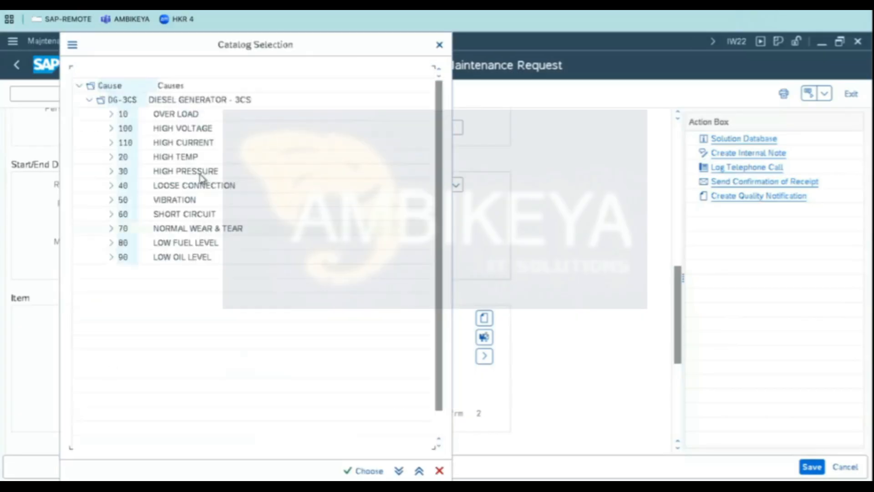
double_click(178, 214)
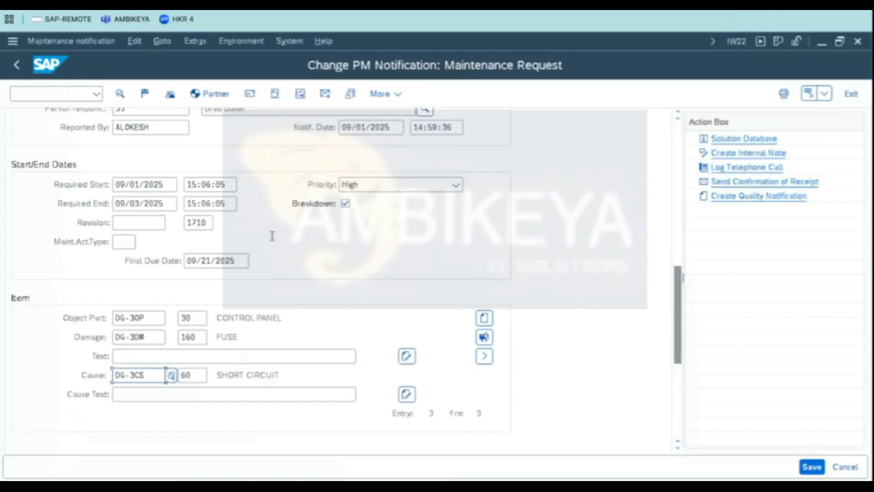
- Page through the three items to review their object part, damage and cause codes
click(485, 359)
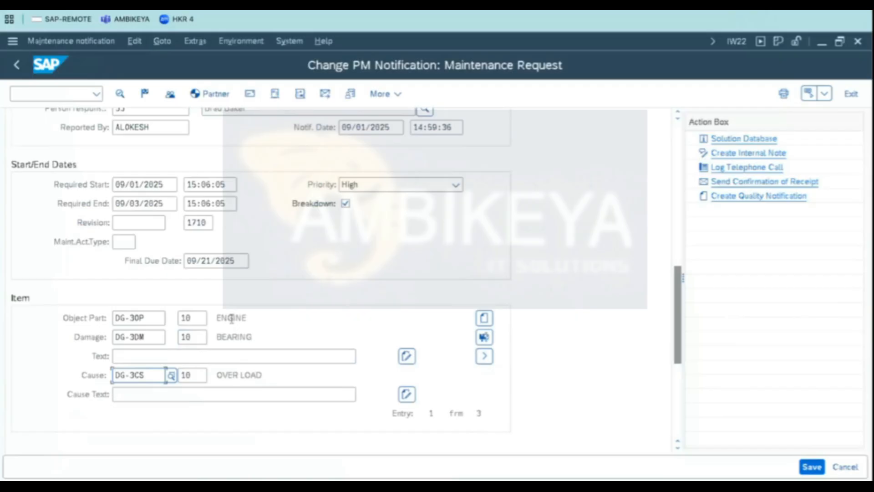
click(258, 317)
click(254, 339)
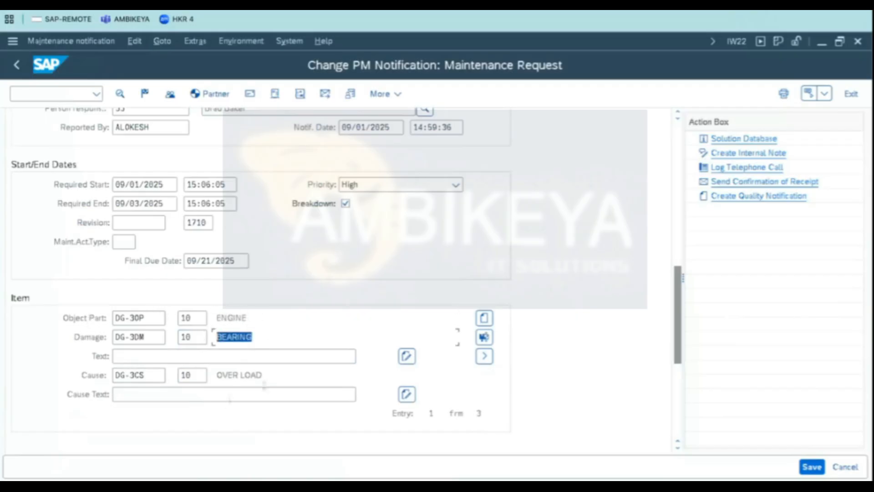
drag(266, 378, 114, 371)
click(488, 358)
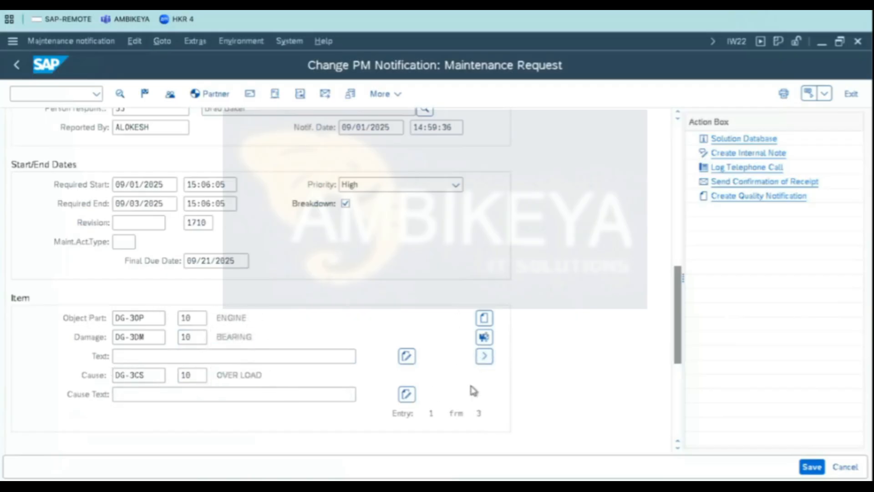
click(241, 317)
click(246, 337)
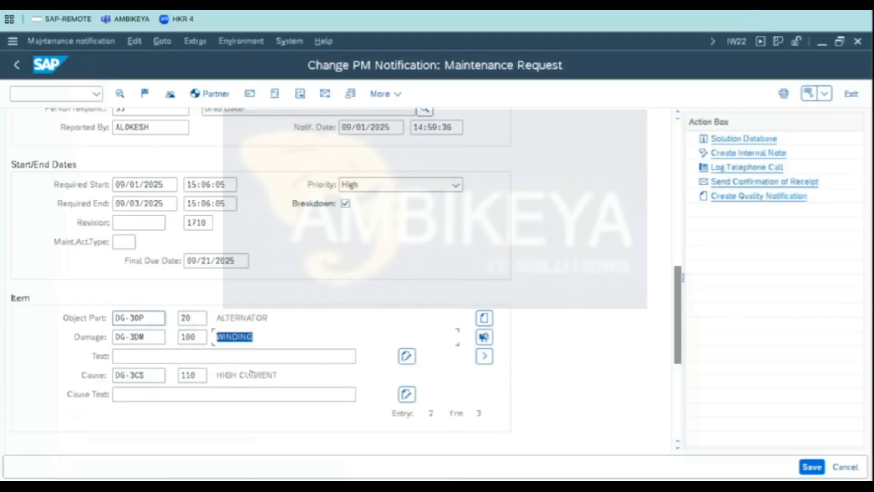
click(273, 375)
click(485, 361)
click(248, 318)
click(227, 337)
click(273, 375)
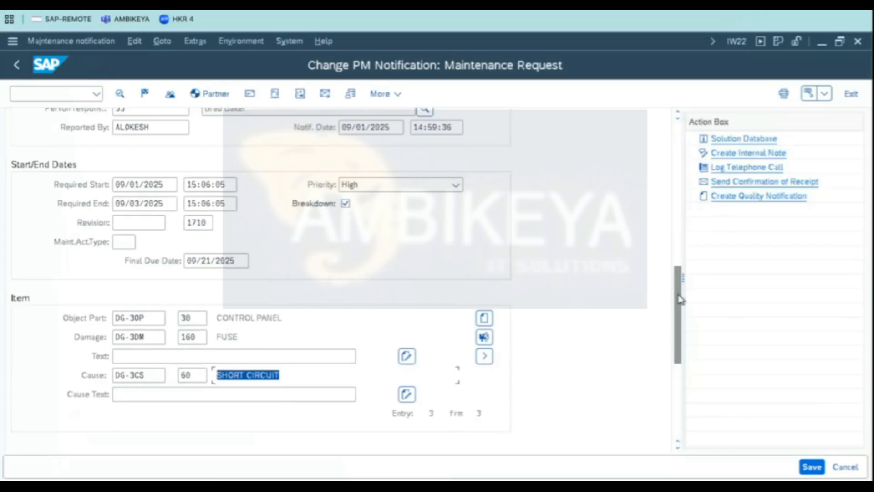
- Set the notification's maintenance activity type to 008 Brakdown Maintenance
drag(680, 295, 675, 155)
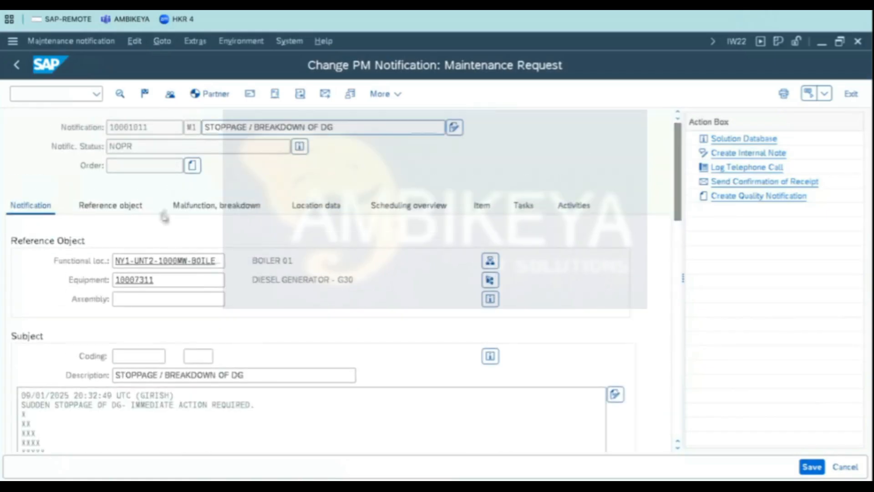
click(114, 207)
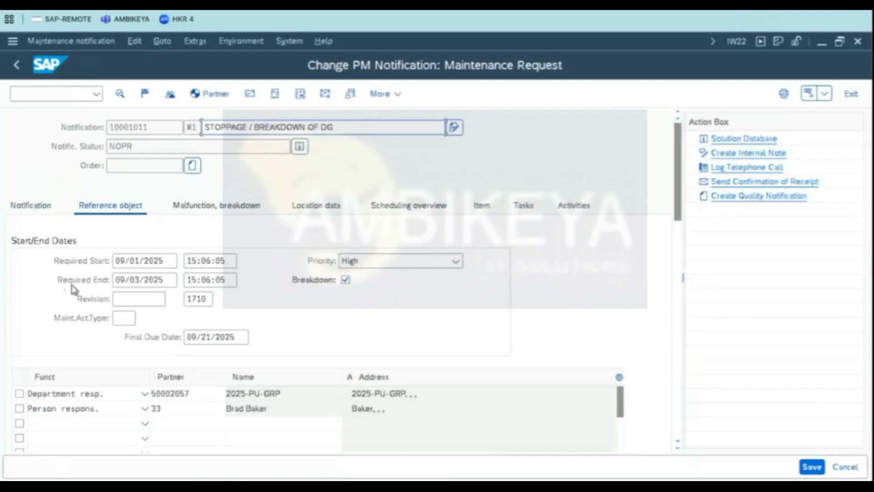
click(129, 320)
click(132, 320)
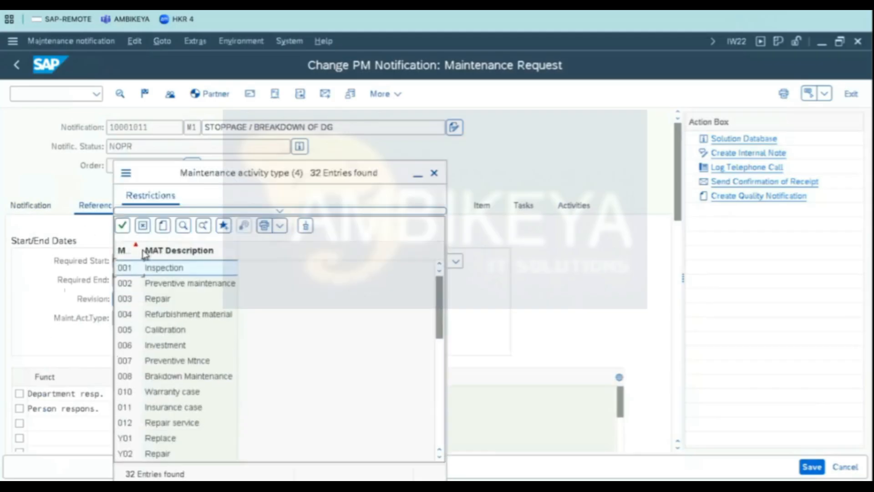
click(159, 303)
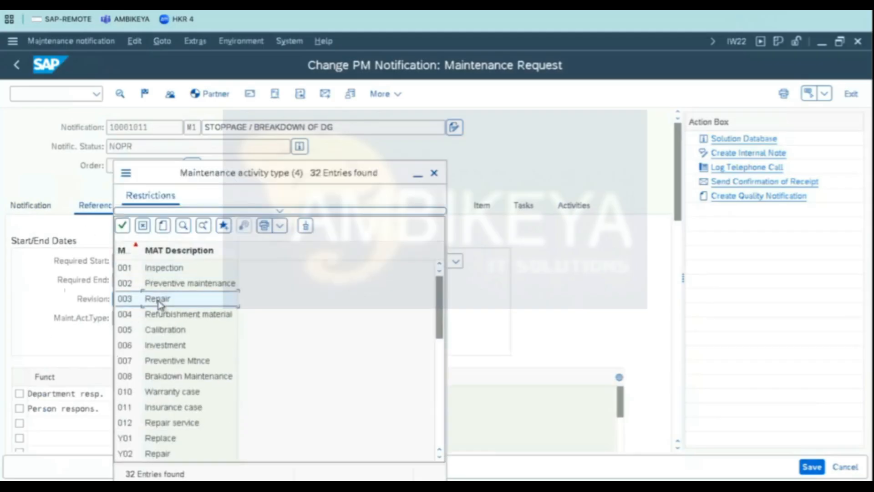
scroll(192, 328, down, 6)
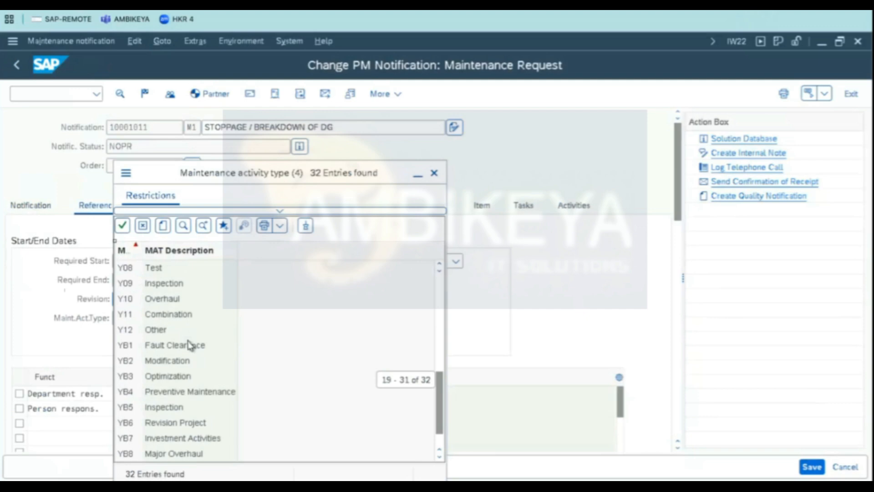
scroll(196, 334, up, 6)
double_click(175, 377)
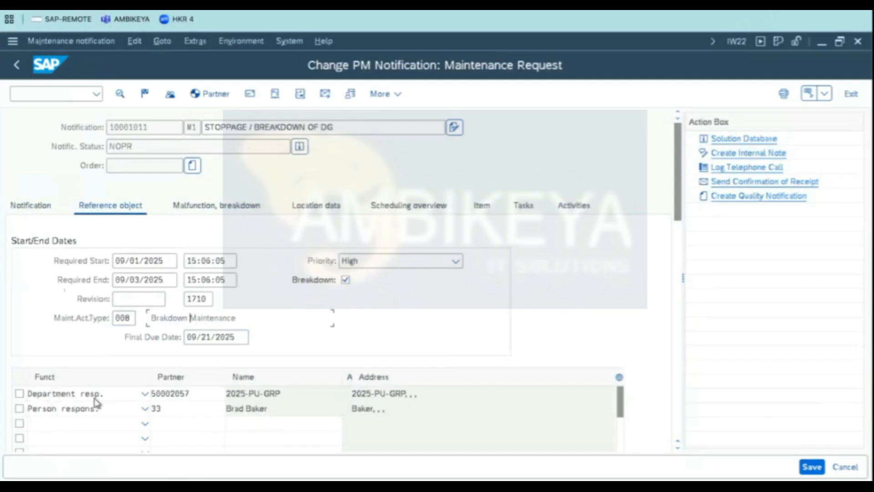
- Review the malfunction/breakdown, location data and scheduling overview details of the notification
click(205, 208)
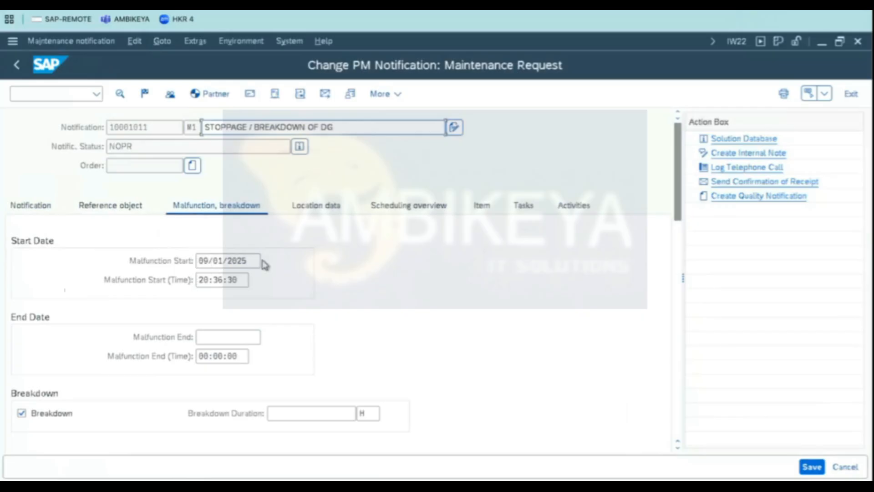
click(315, 208)
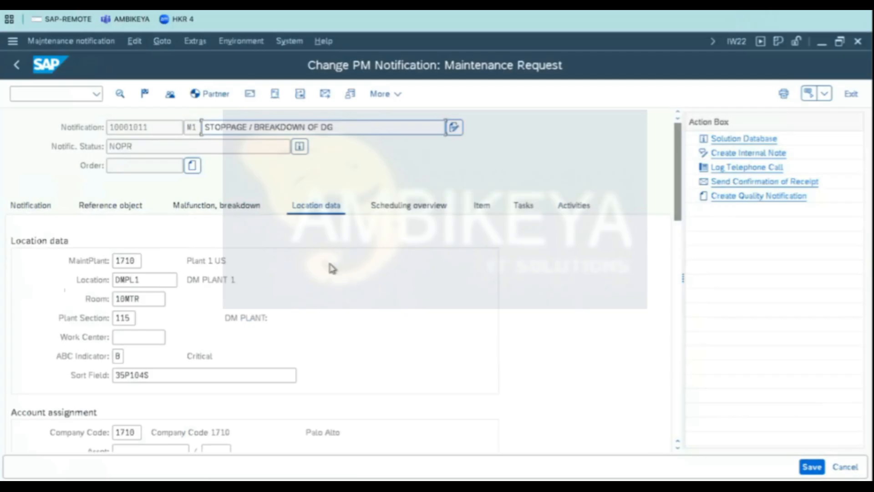
scroll(403, 315, down, 1)
scroll(403, 316, down, 1)
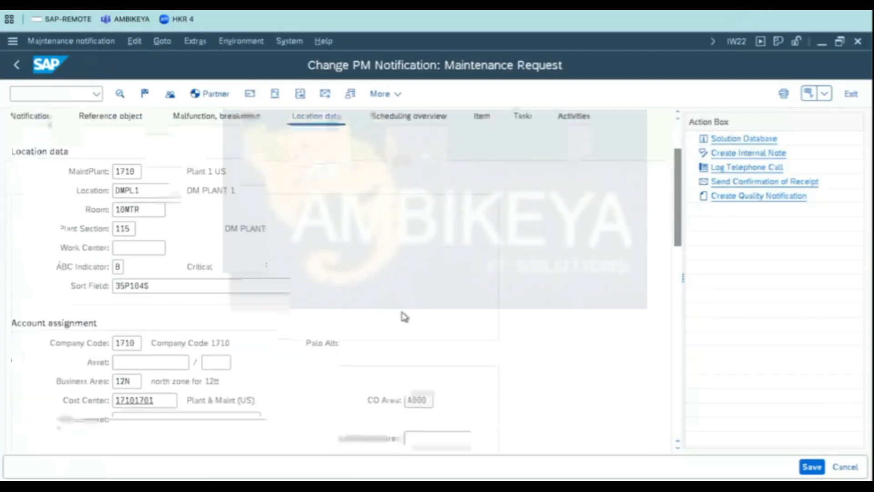
click(129, 175)
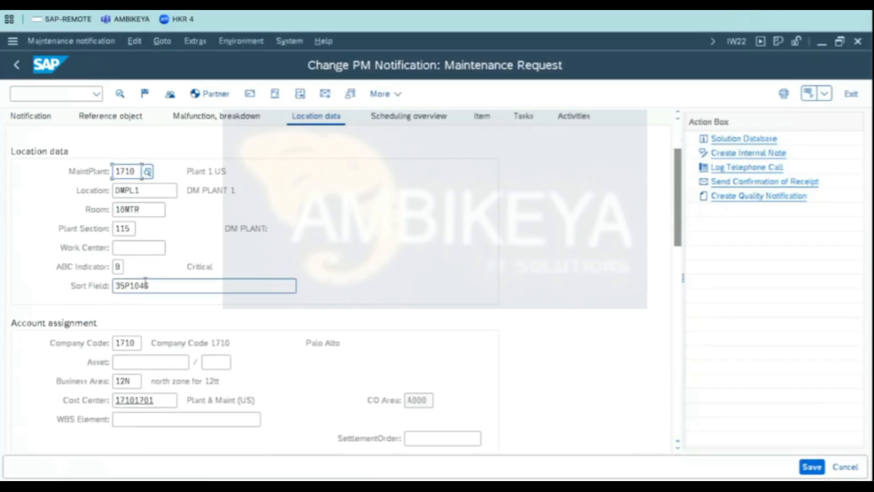
double_click(161, 286)
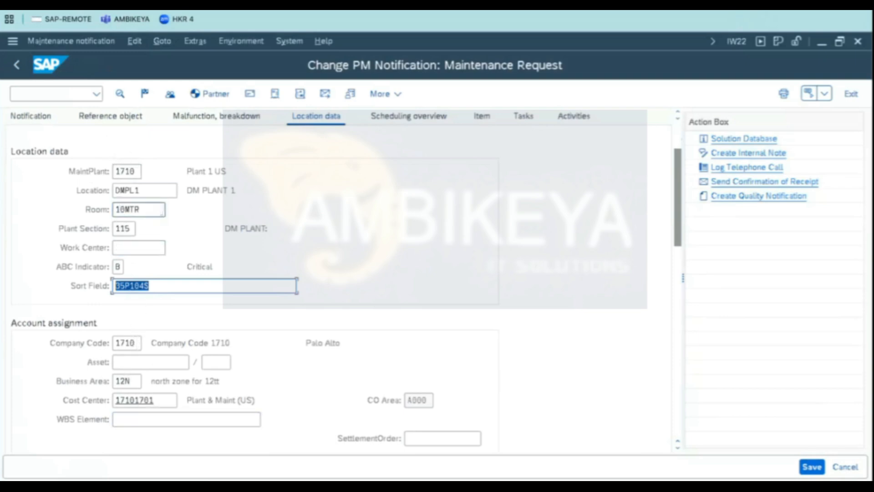
click(410, 122)
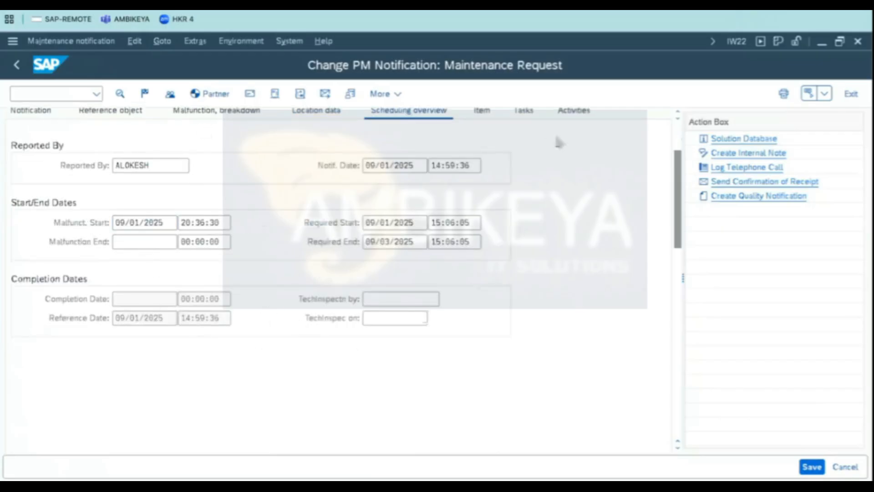
- Review the item overview list and the first item's object part, damage and cause on the main notification view
click(483, 114)
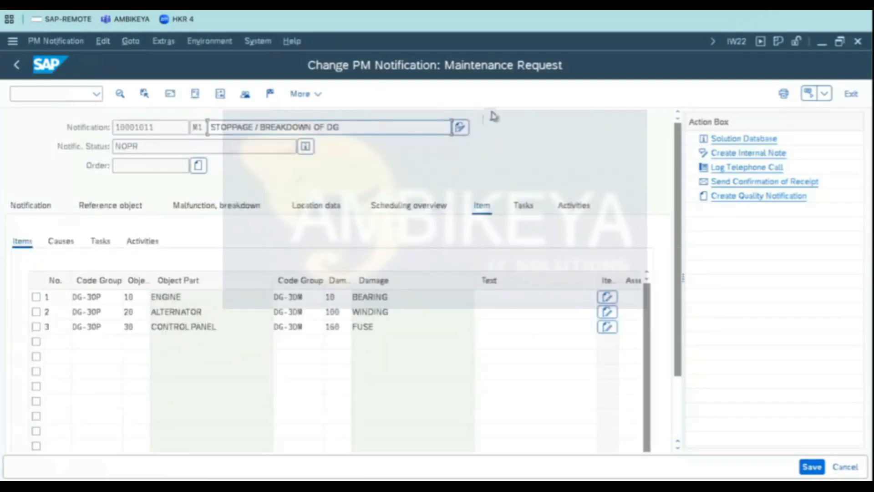
click(169, 298)
double_click(161, 296)
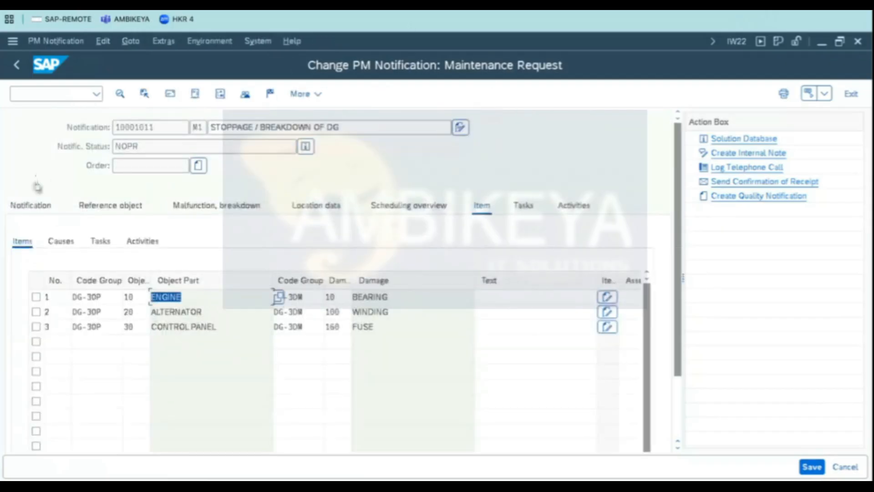
click(33, 207)
click(678, 351)
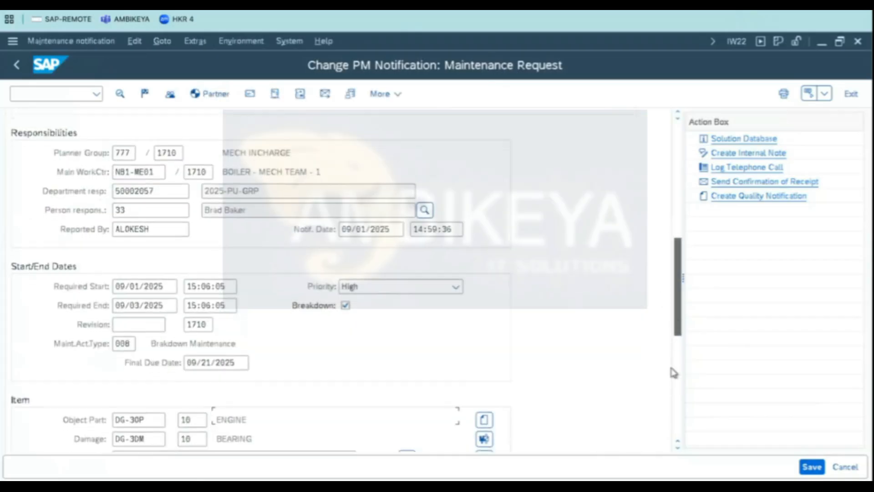
drag(678, 351, 679, 283)
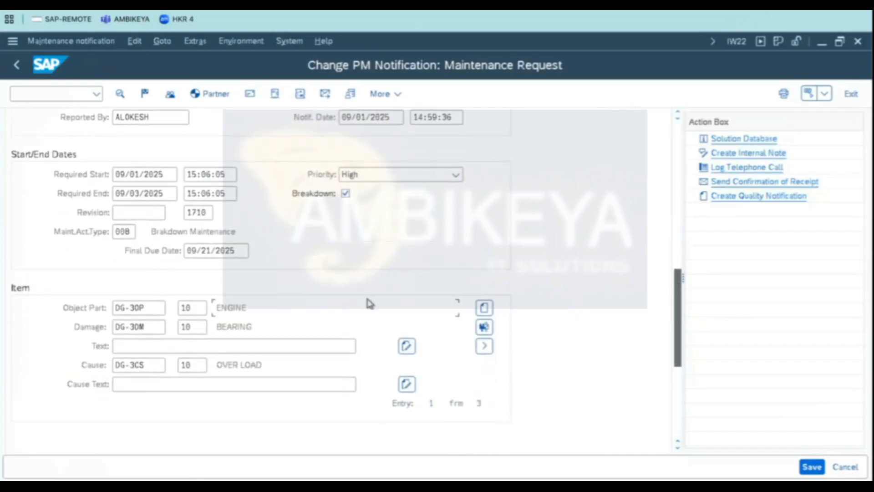
click(247, 331)
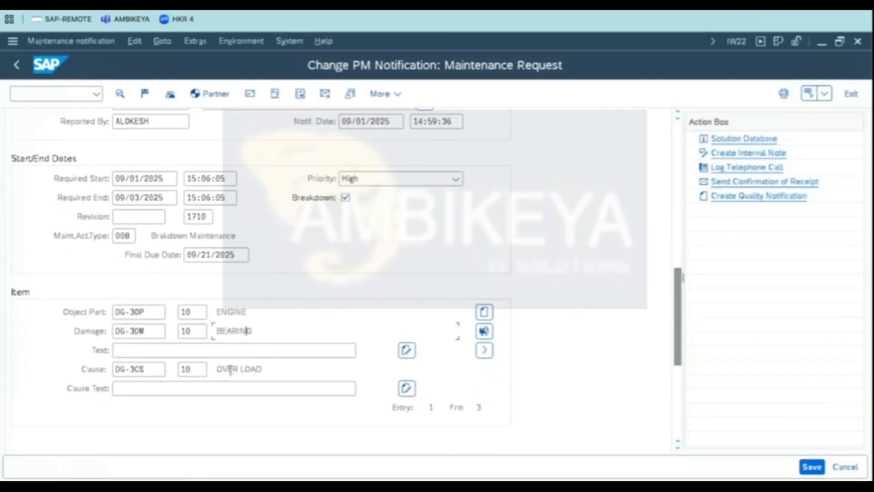
drag(290, 370, 81, 373)
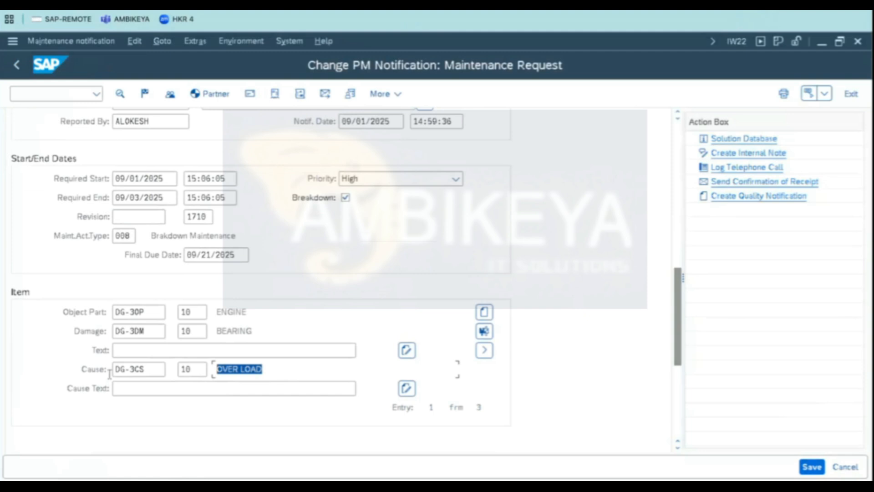
click(232, 332)
drag(254, 331, 6, 314)
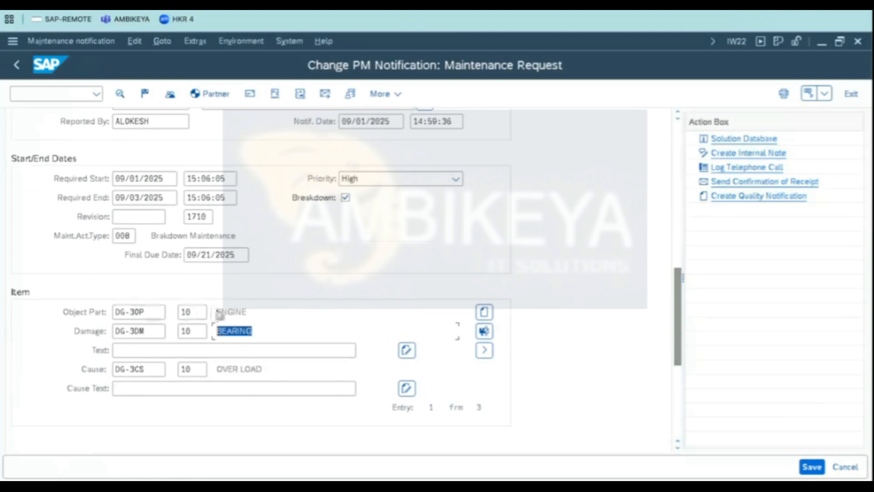
click(230, 311)
click(116, 391)
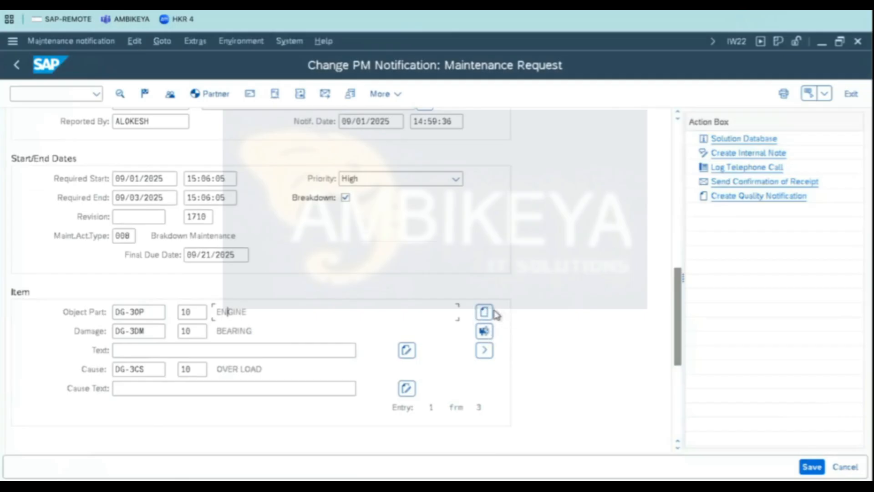
click(144, 370)
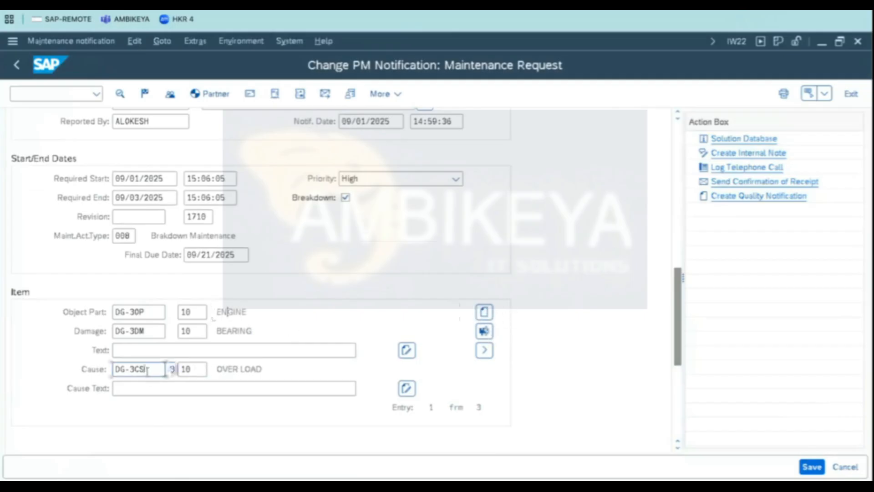
drag(271, 331, 1, 315)
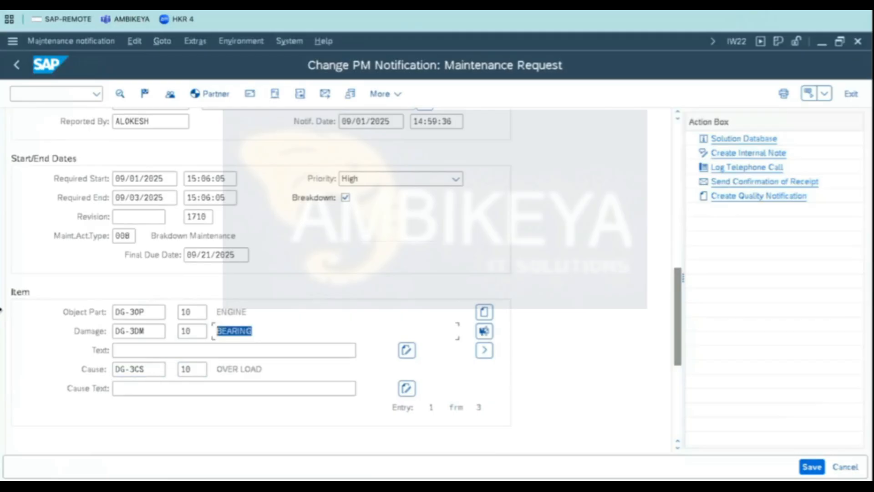
- Add cause 100 HIGH VOLTAGE from the DG-3CS cause catalog as a second cause for item 1 (ENGINE / BEARING)
drag(679, 351, 694, 150)
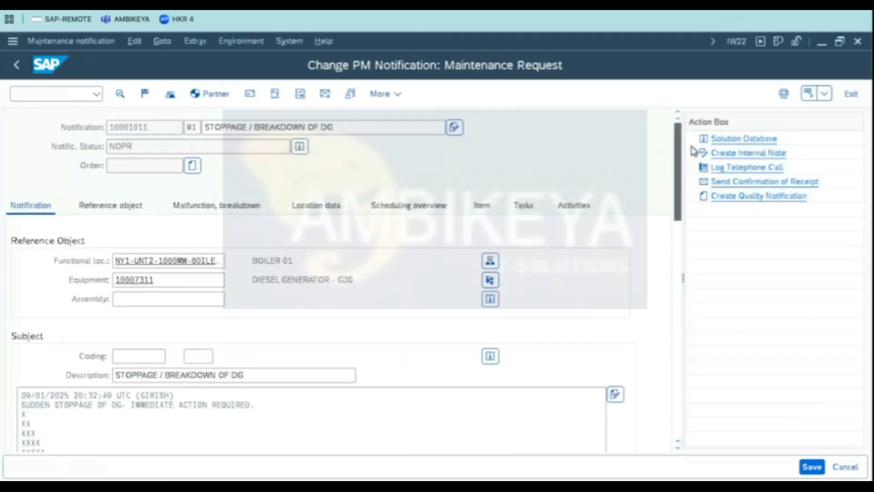
click(476, 214)
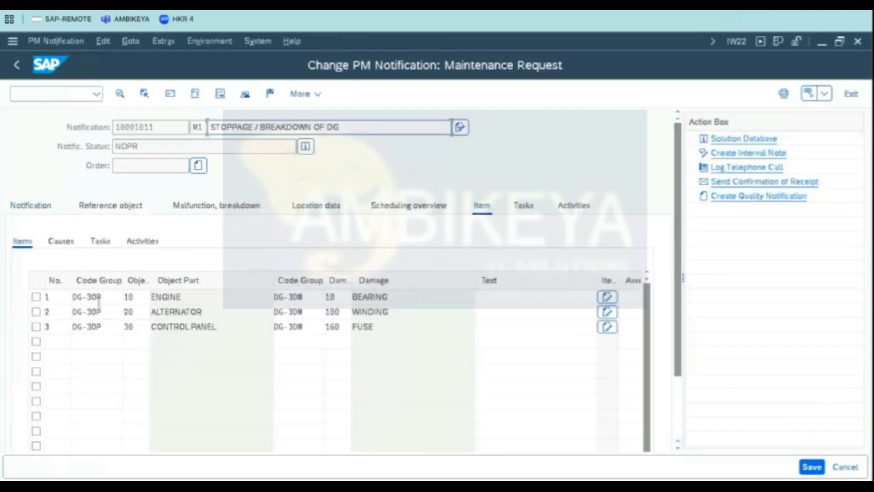
click(36, 296)
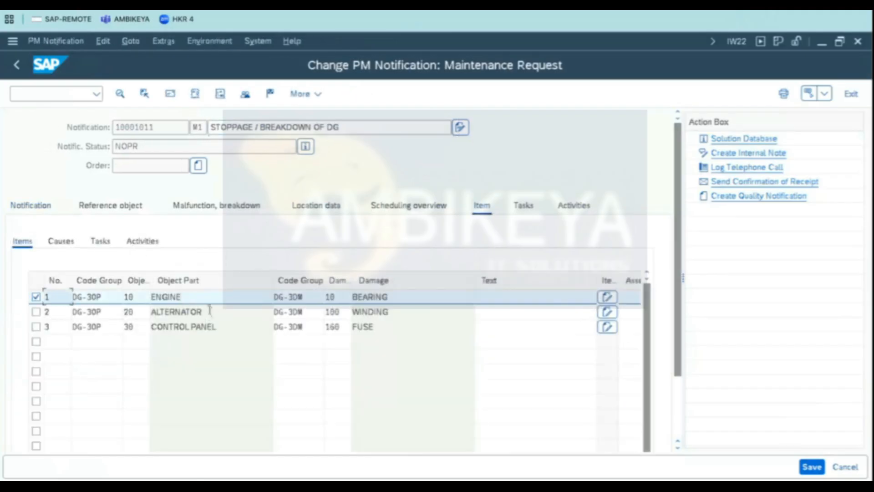
click(381, 301)
click(61, 241)
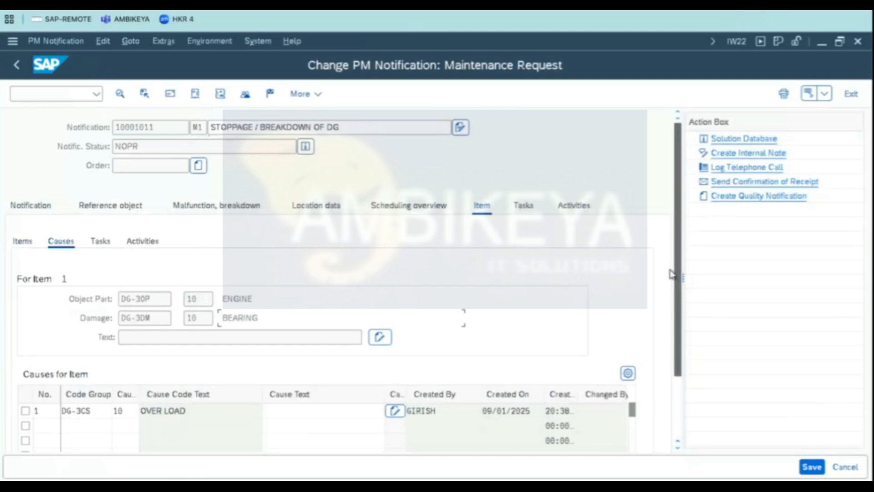
scroll(673, 292, down, 3)
click(84, 345)
key(Down)
key(Down)
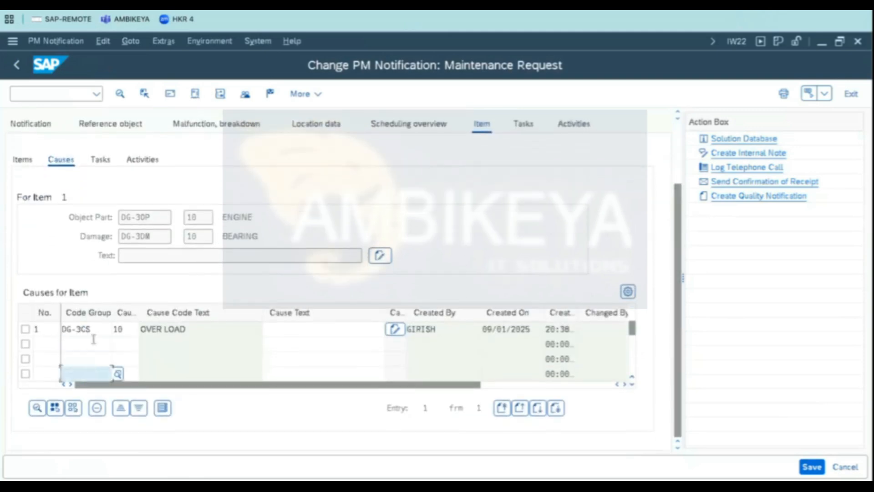
click(84, 339)
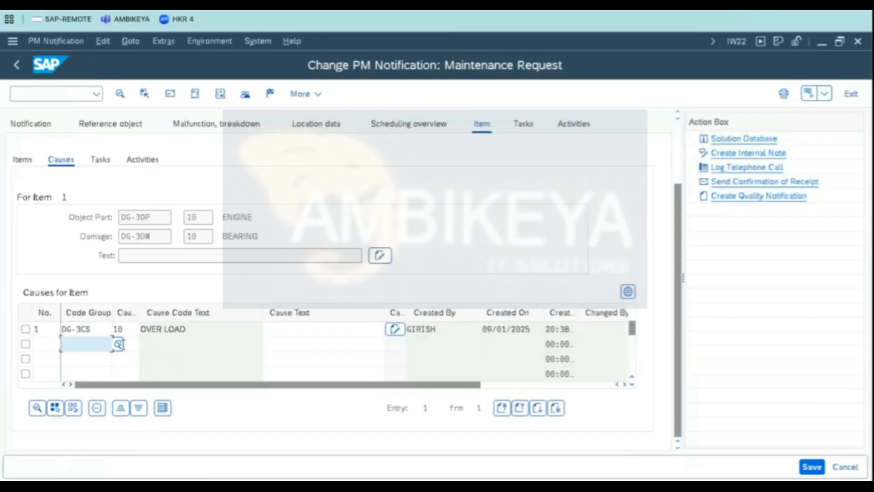
click(118, 345)
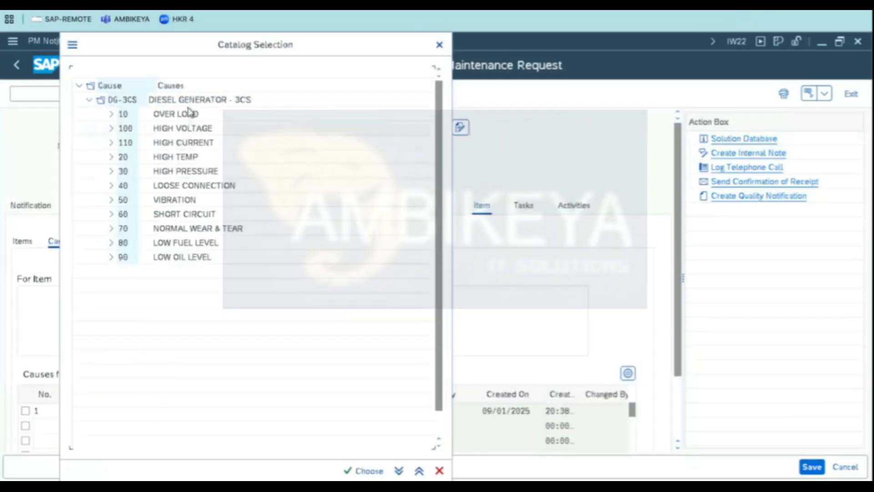
double_click(183, 130)
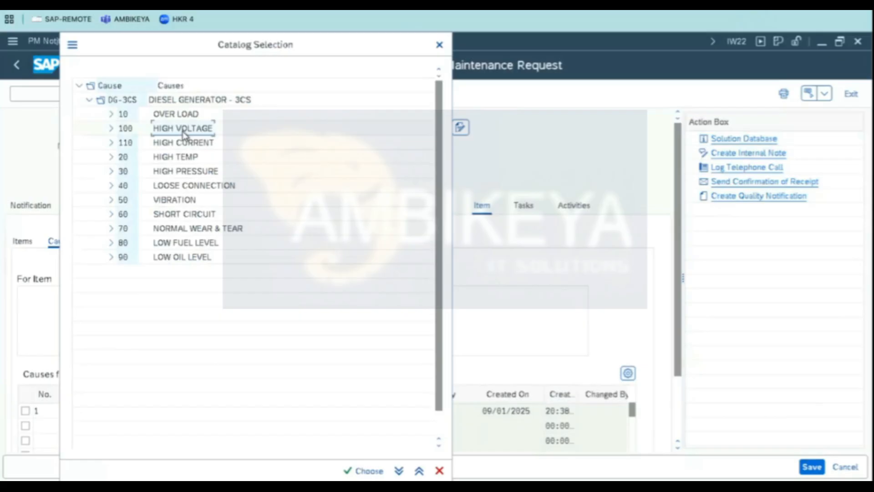
key(Return)
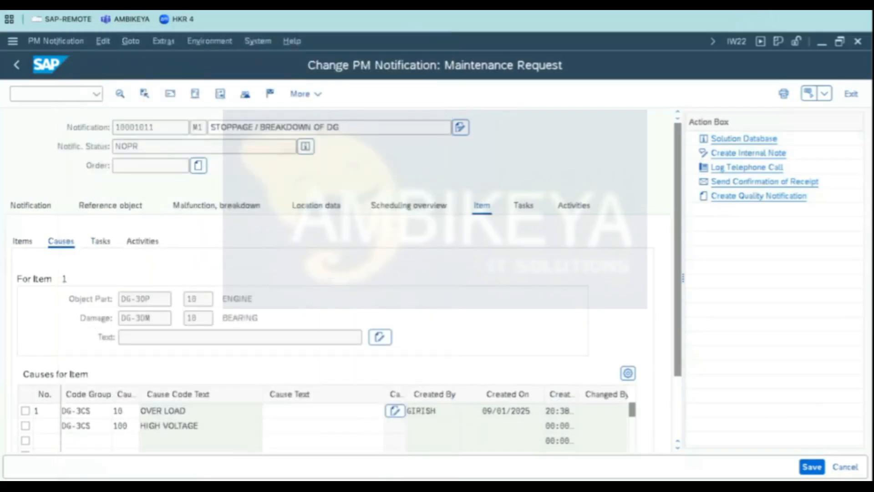
- Leave the notification, saving the changes
click(92, 435)
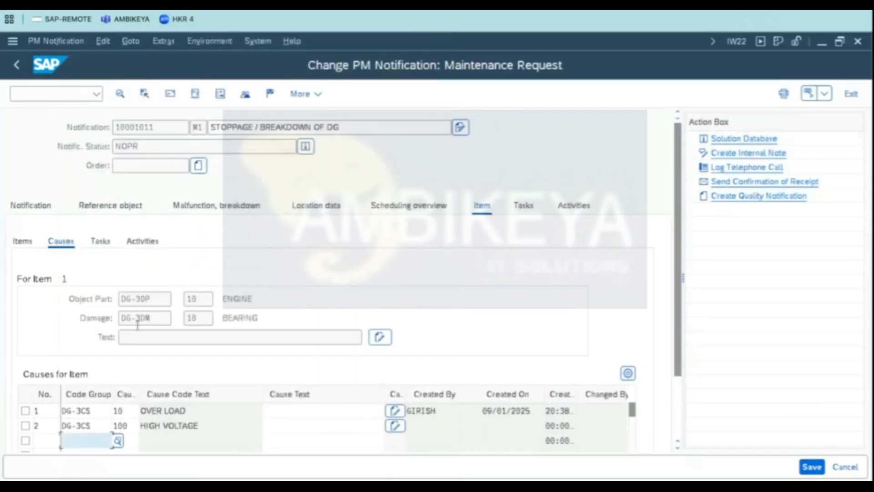
click(17, 67)
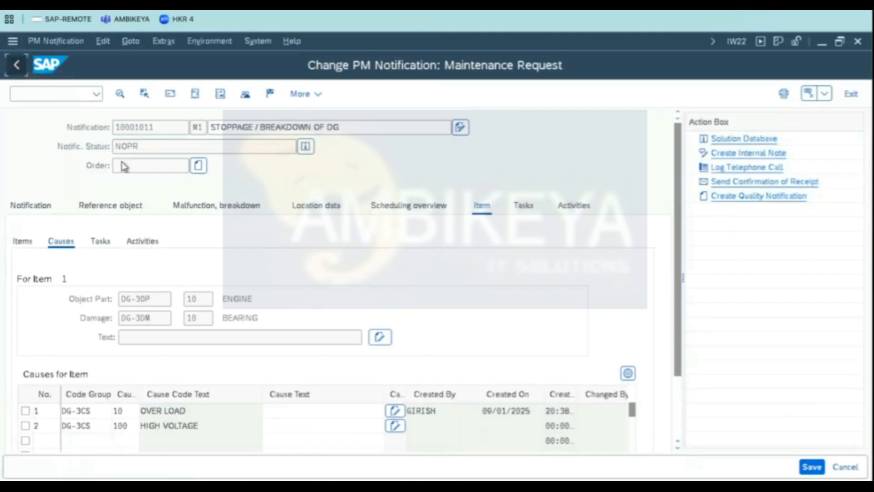
click(248, 328)
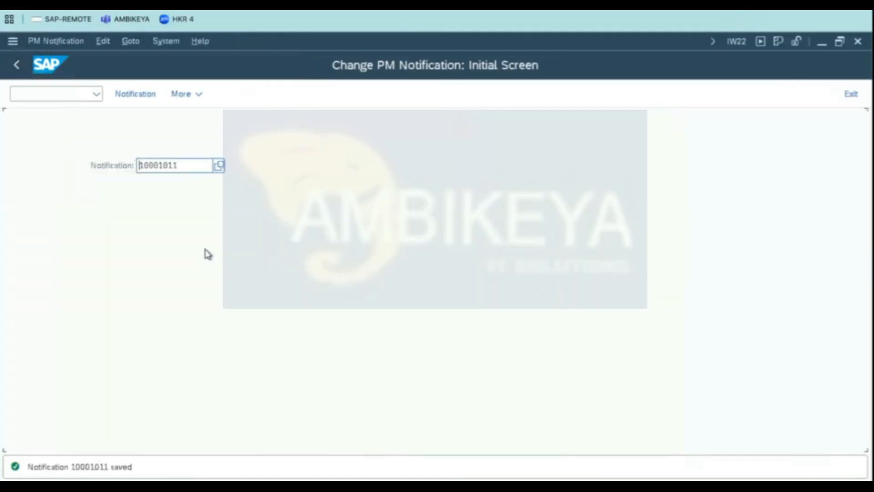
- Reopen notification 10001011 and add cause 10 OVER LOAD from the DG-3CS catalog to item 2 (ALTERNATOR / WINDING)
key(Return)
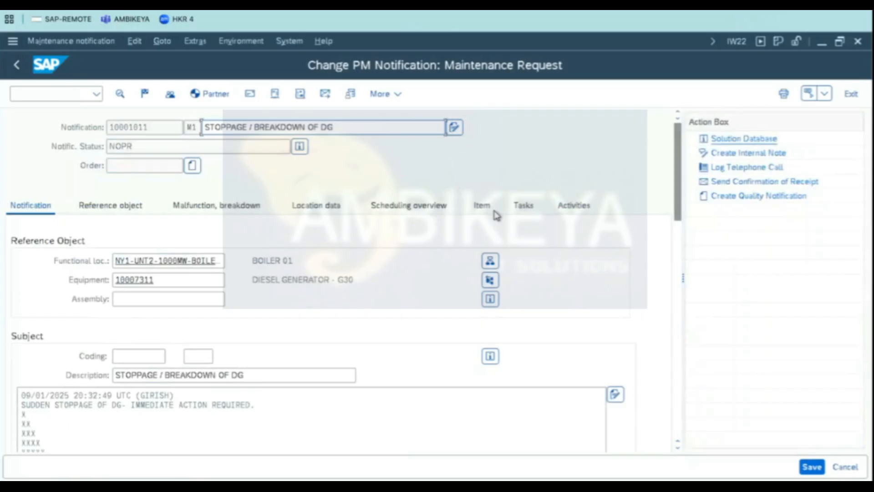
click(483, 205)
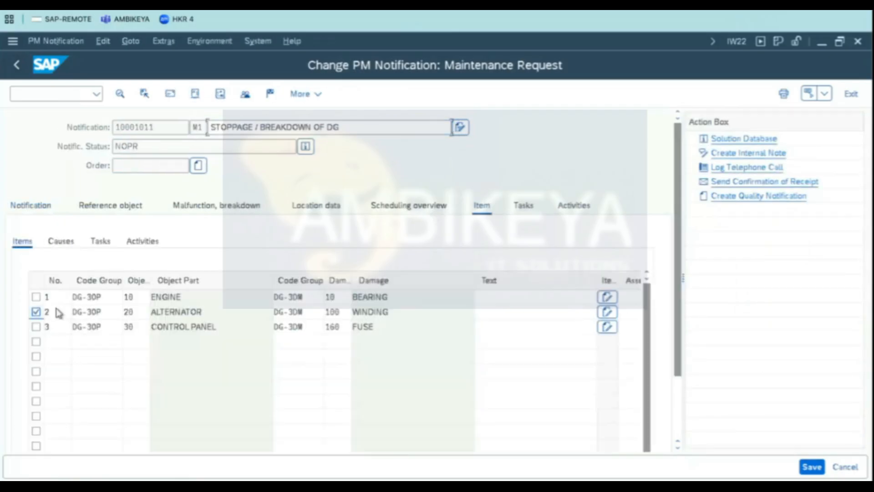
click(36, 311)
click(61, 242)
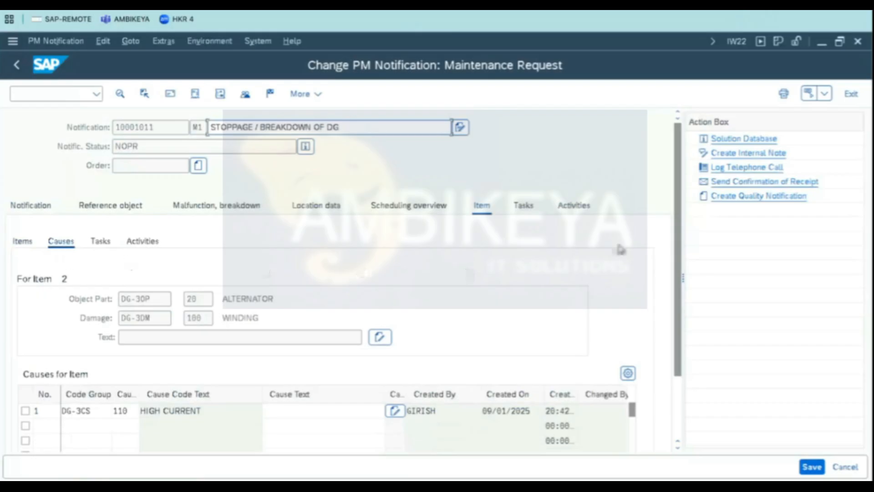
click(84, 425)
click(118, 427)
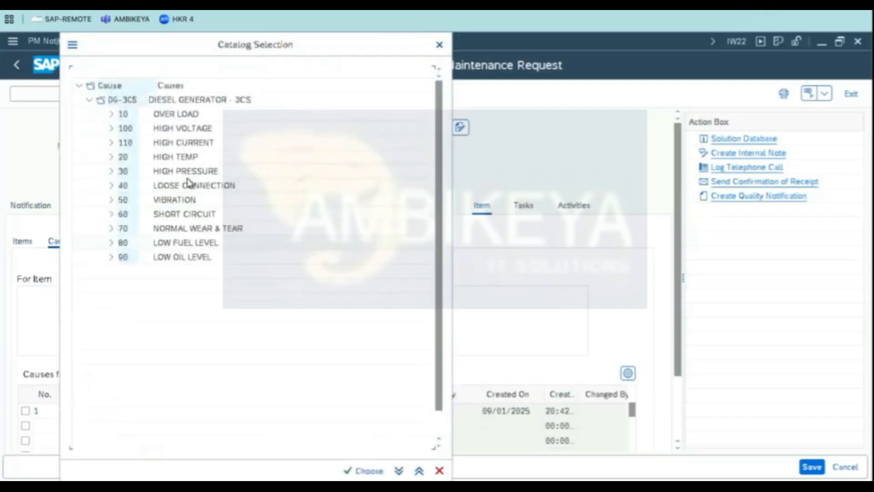
double_click(190, 116)
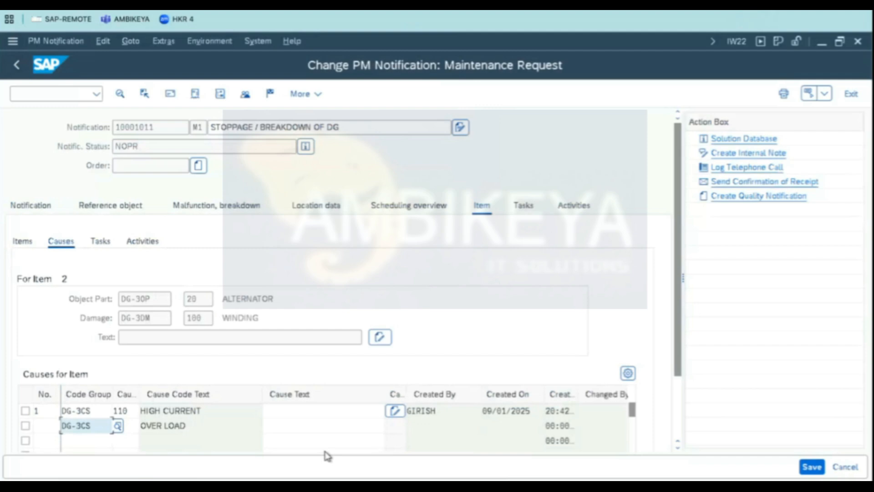
click(211, 428)
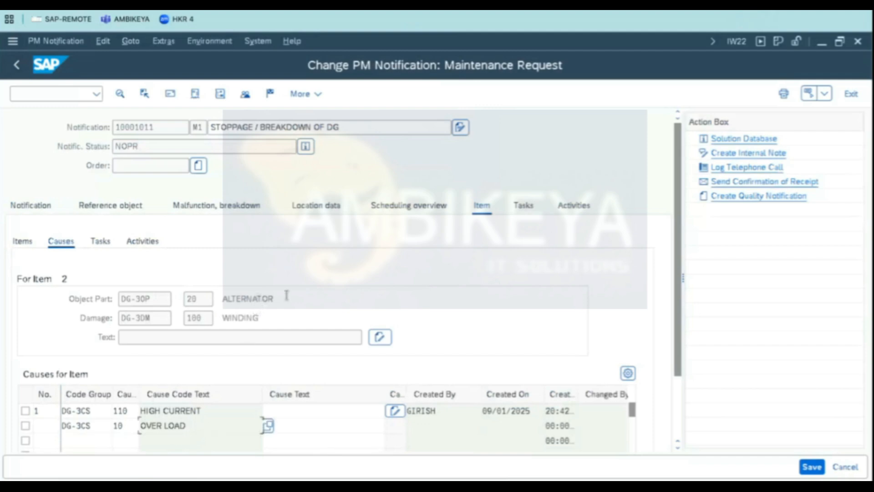
- Save the notification
drag(293, 295, 148, 318)
drag(277, 319, 101, 312)
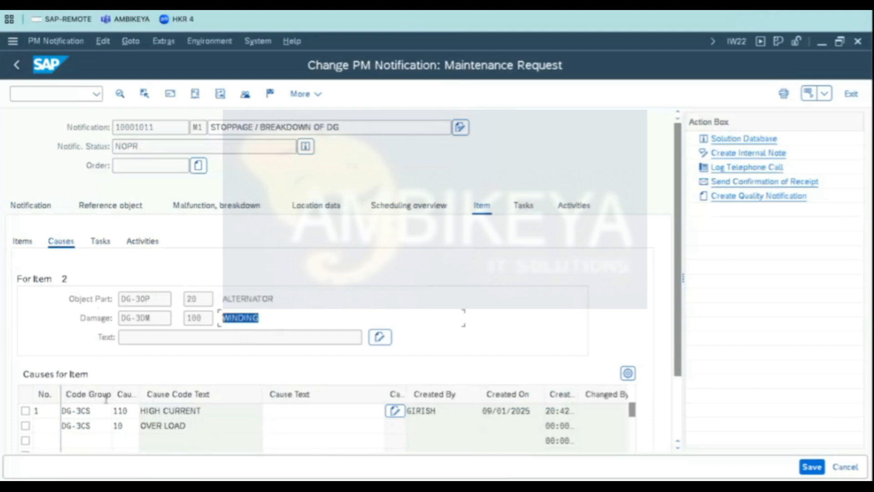
click(185, 413)
drag(209, 411, 1, 404)
key(Down)
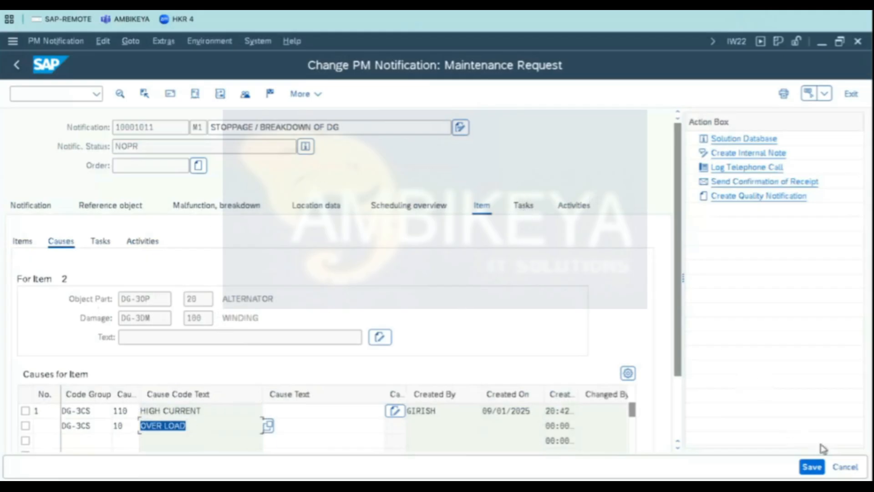
click(813, 467)
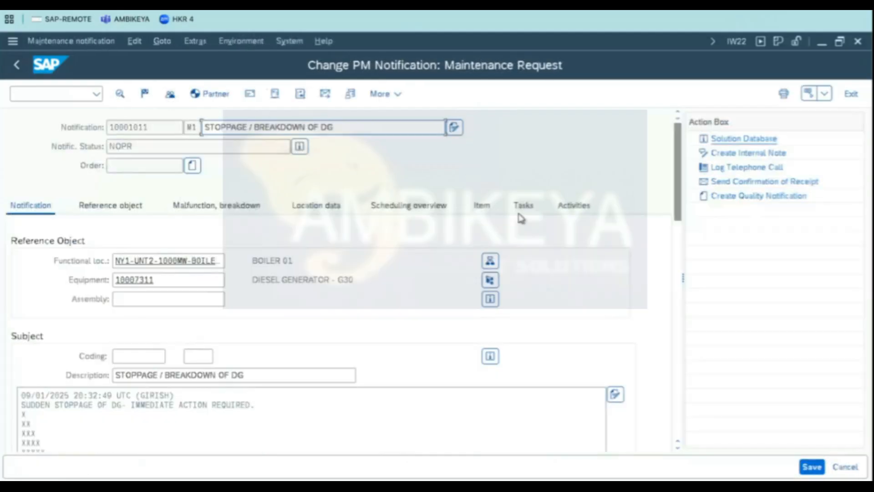
- Add tasks 10 REPLACE BEARING and 100 RE WINDING TO BE DONE from the DG-3TK task catalog
click(522, 210)
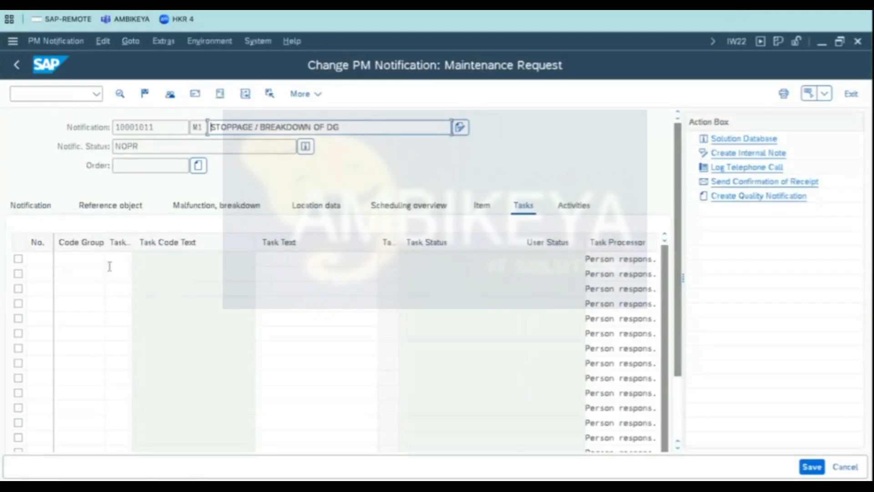
click(86, 259)
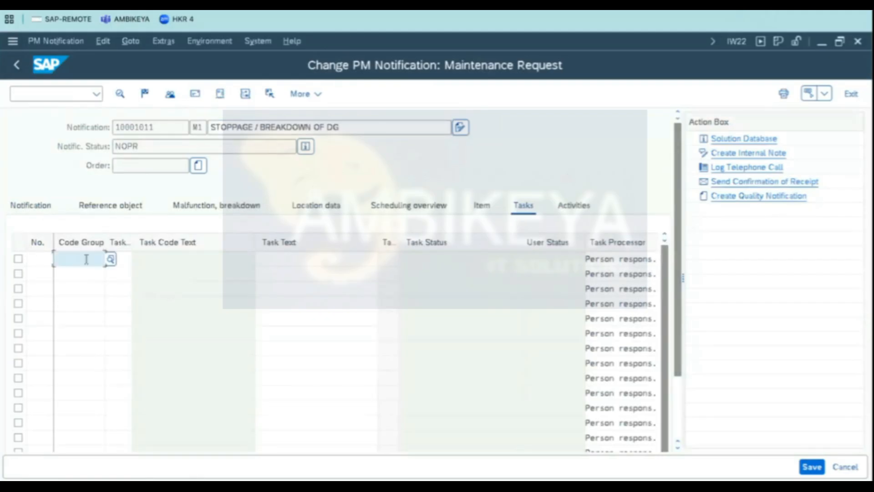
click(110, 260)
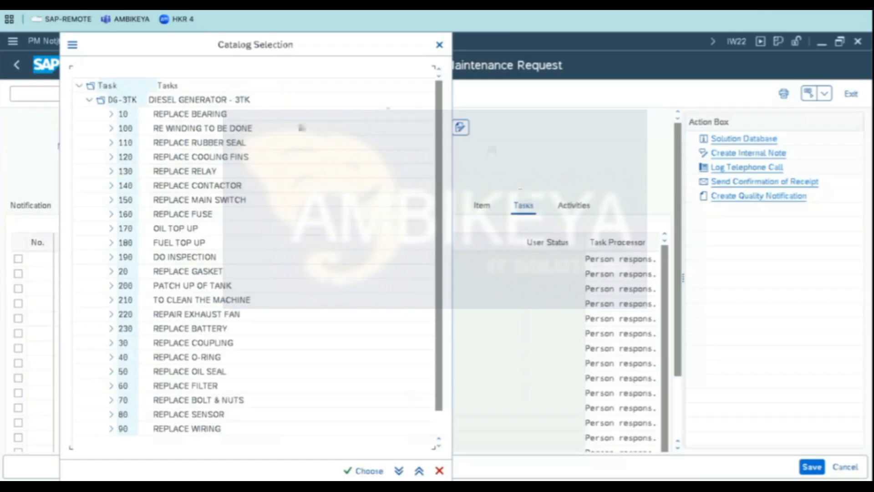
double_click(179, 117)
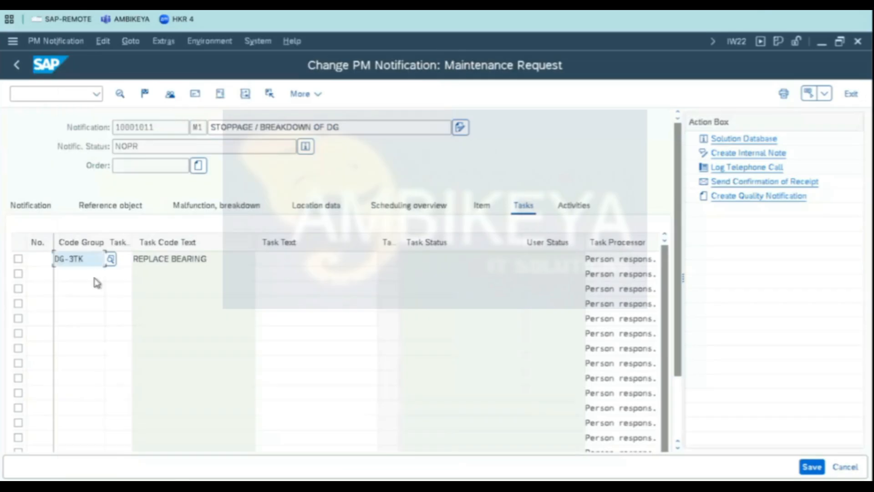
click(95, 273)
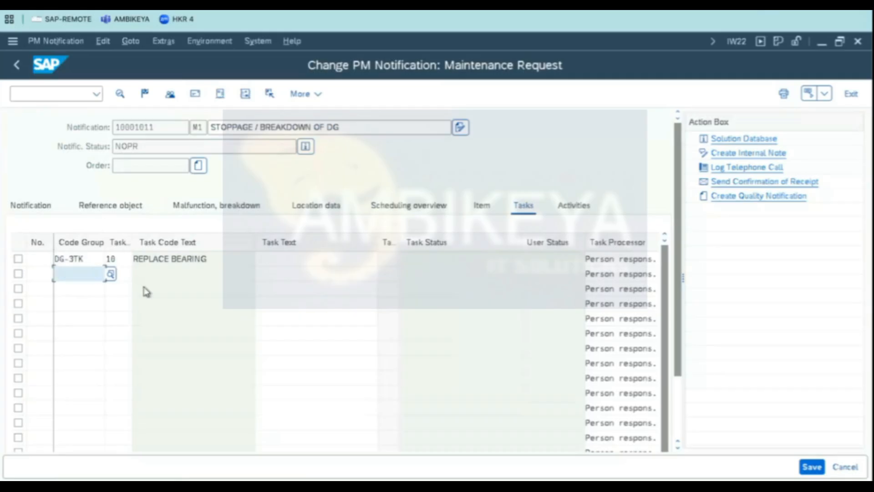
click(111, 277)
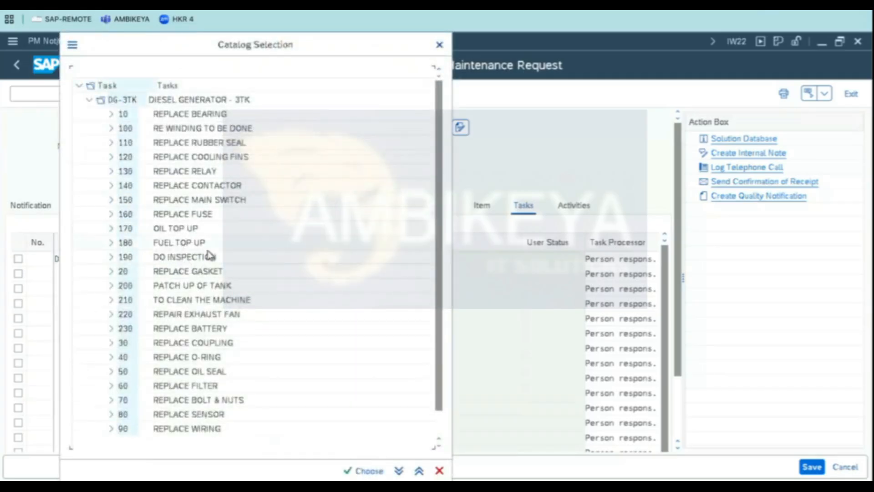
double_click(216, 133)
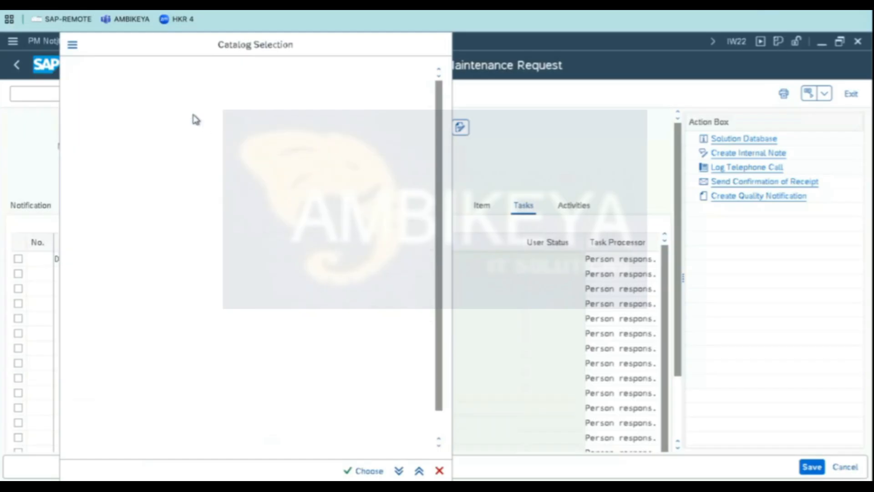
- Add tasks 160 REPLACE FUSE and 170 OIL TOP UP from the DG-3TK task catalog
click(110, 290)
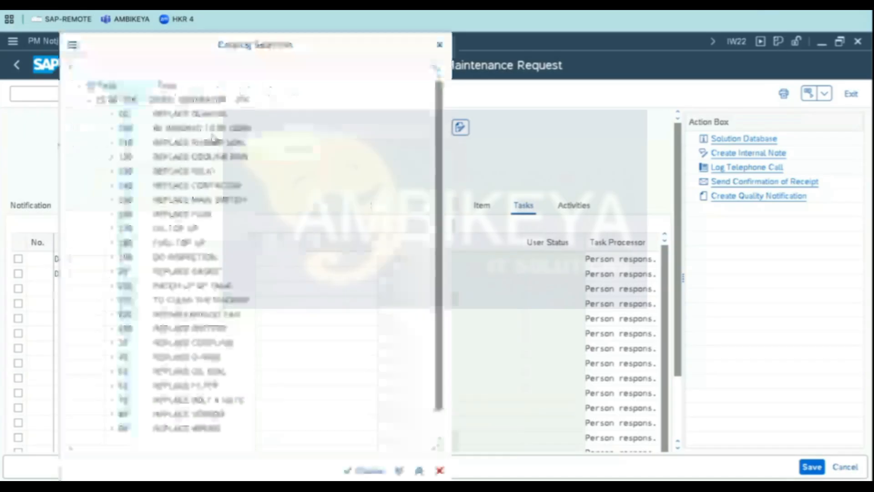
double_click(199, 215)
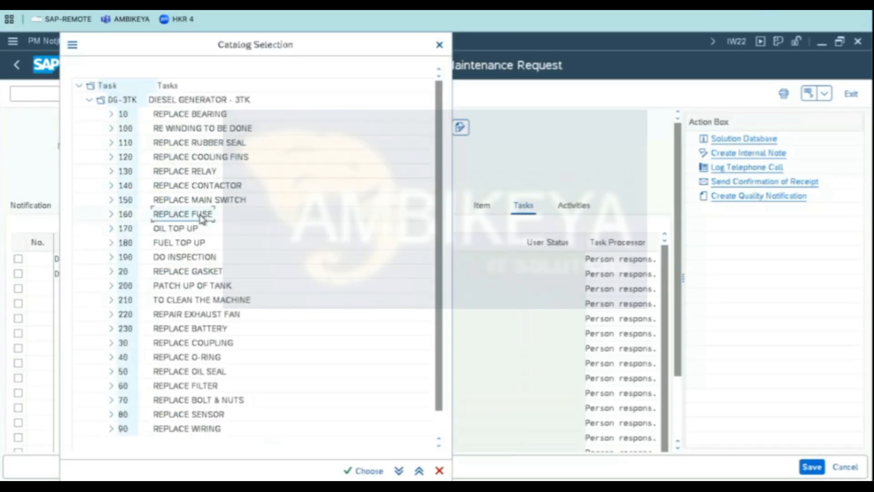
click(97, 302)
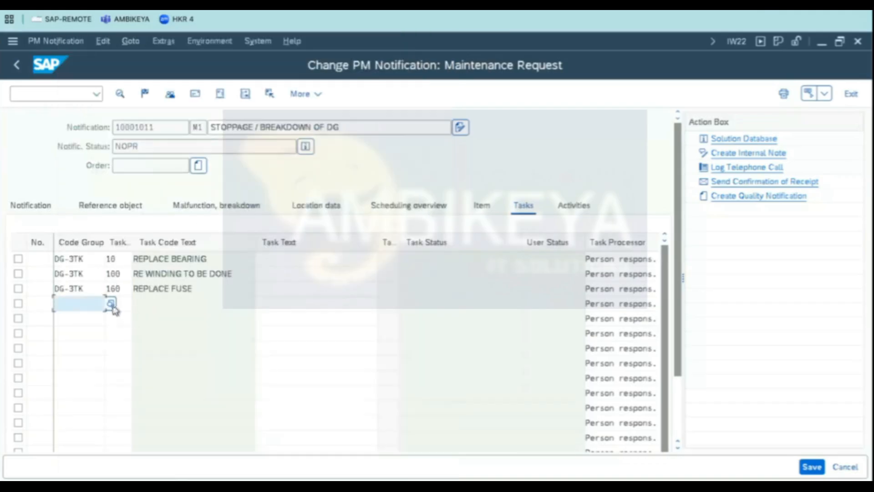
click(112, 304)
double_click(176, 229)
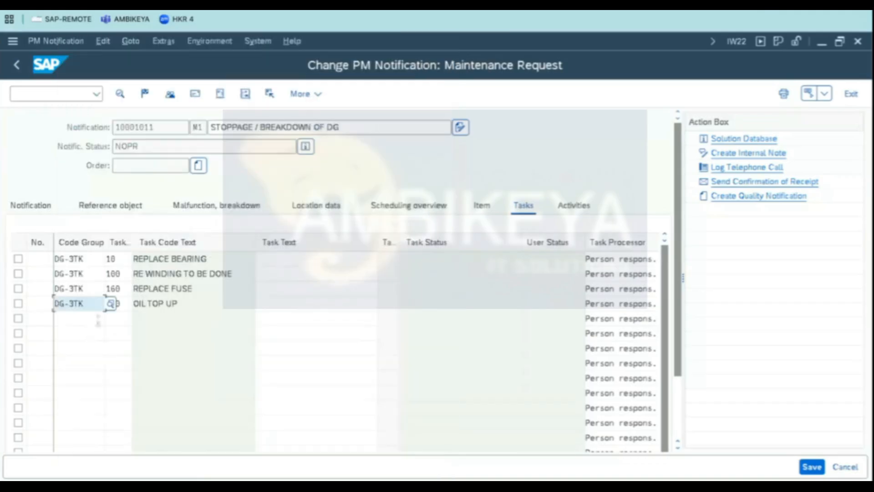
- Add tasks 180 FUEL TOP UP and 190 DO INSPECTION from the DG-3TK task catalog
click(102, 318)
click(111, 319)
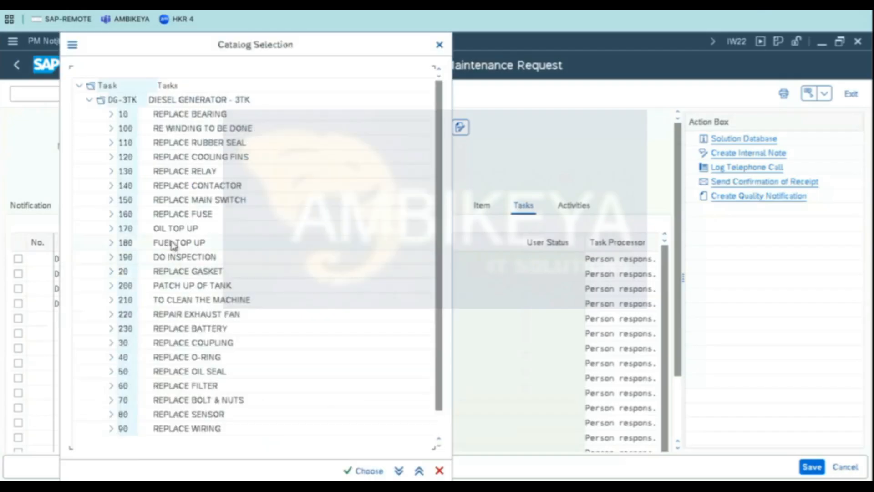
double_click(176, 243)
click(100, 337)
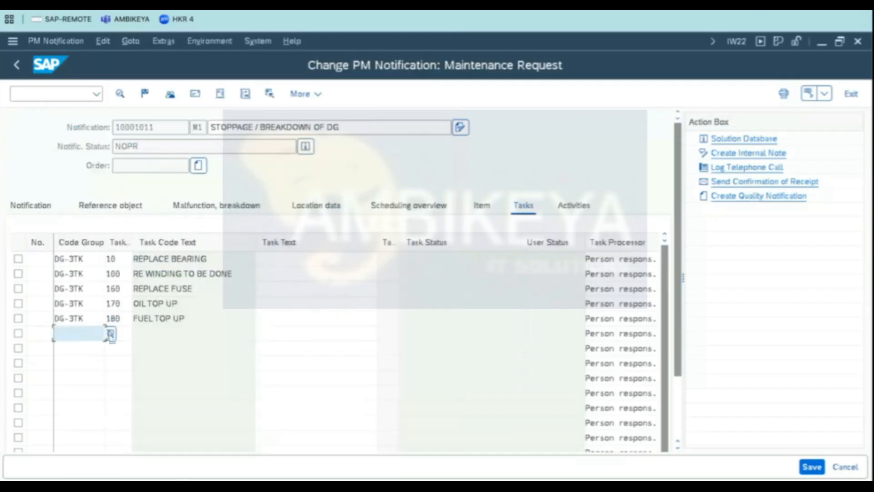
click(111, 334)
double_click(176, 258)
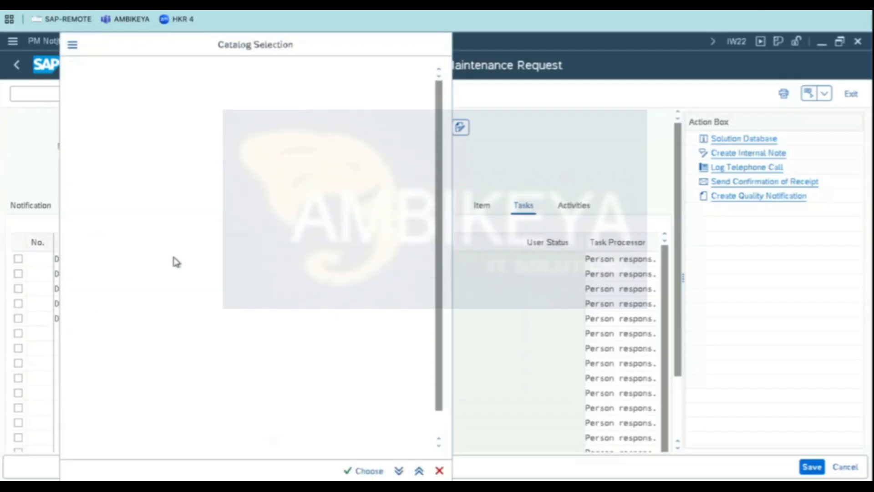
- Check the notification's status details after adding the last task
key(Return)
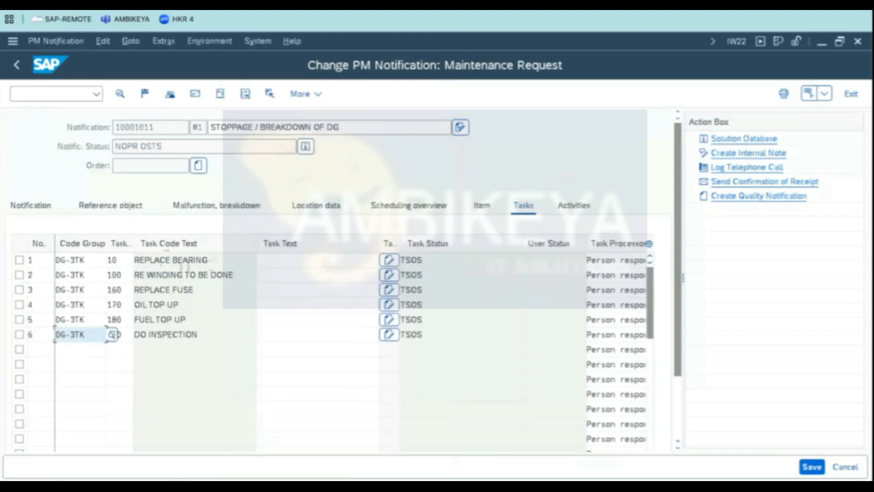
click(177, 337)
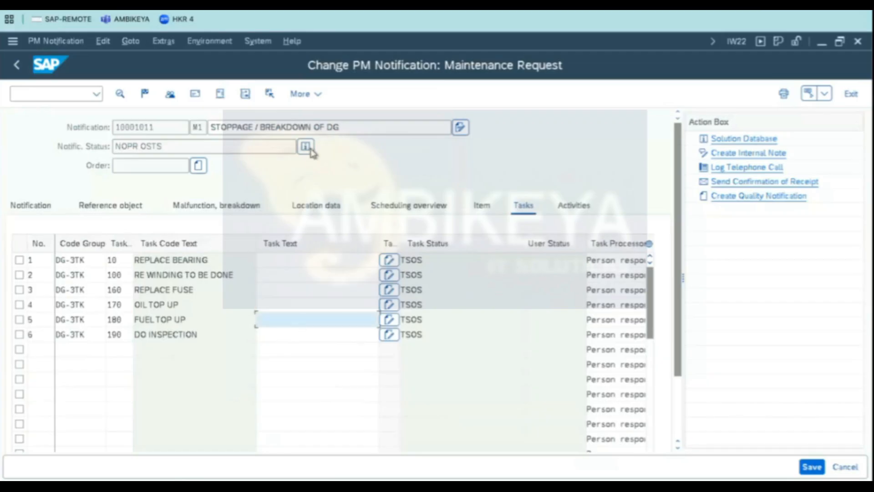
click(306, 146)
drag(162, 173, 59, 174)
click(16, 66)
- Browse the task table's processor, responsible, list name and planned date columns
drag(680, 349, 679, 415)
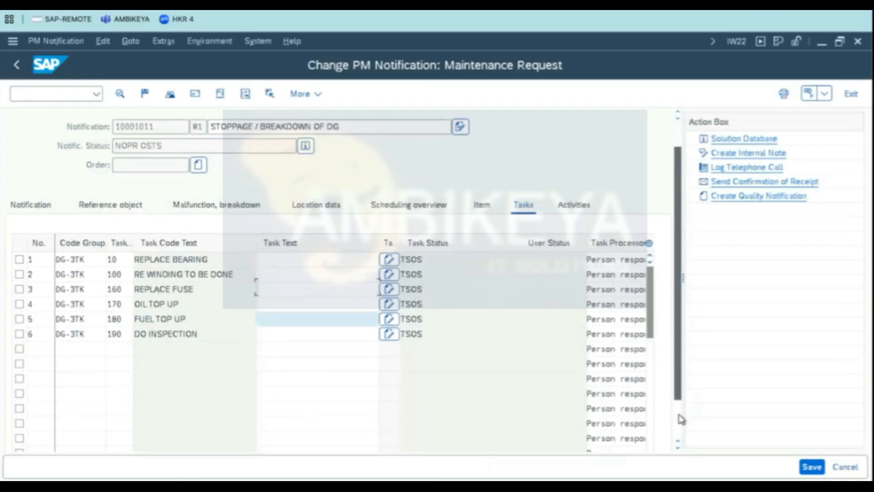
click(644, 411)
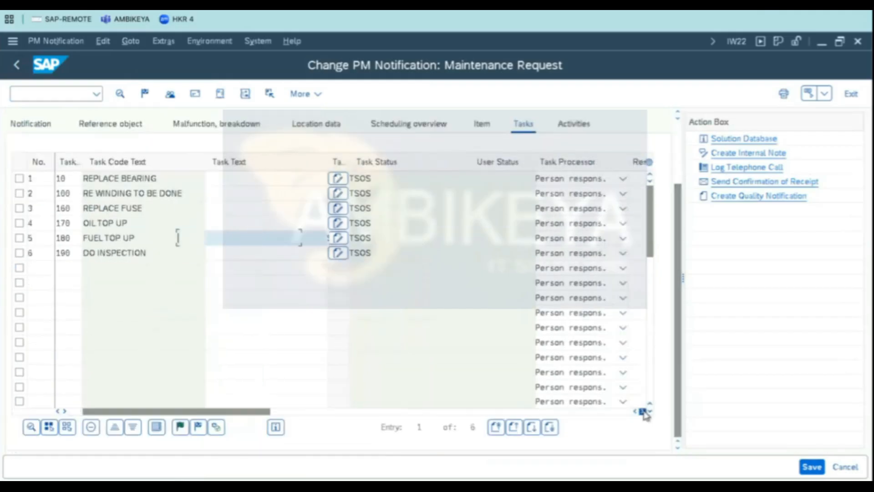
click(643, 412)
click(644, 411)
click(205, 178)
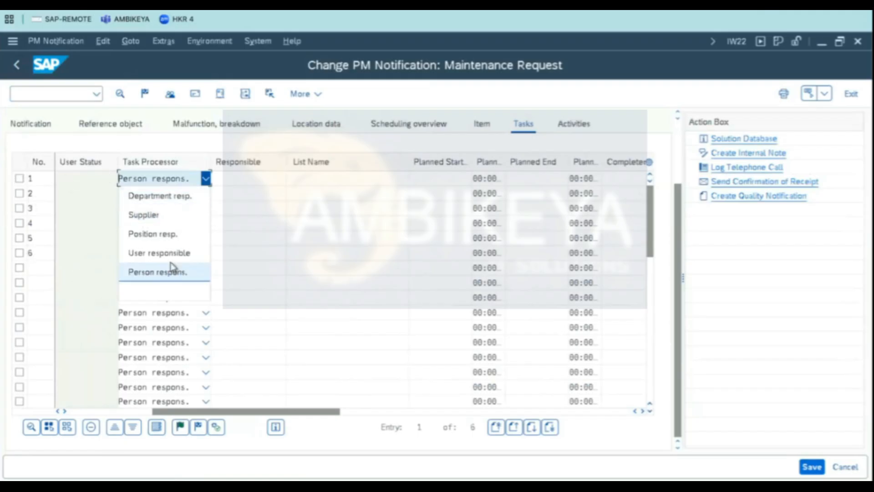
click(260, 182)
click(317, 178)
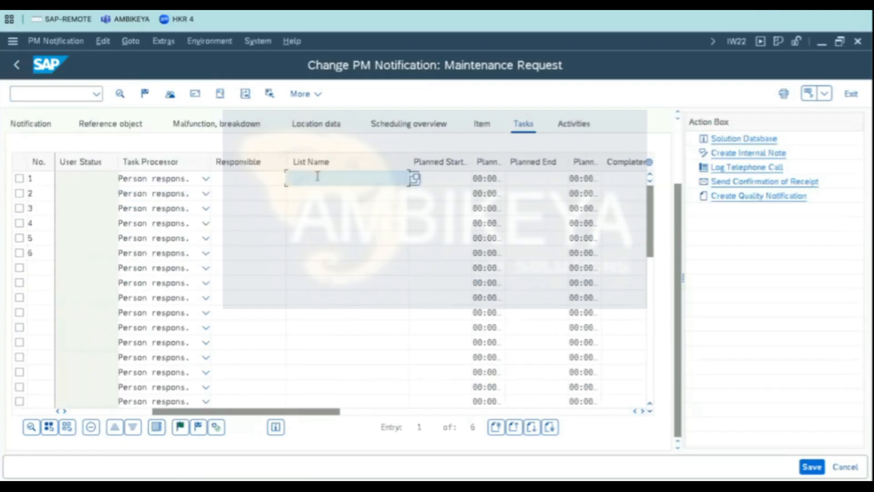
click(452, 181)
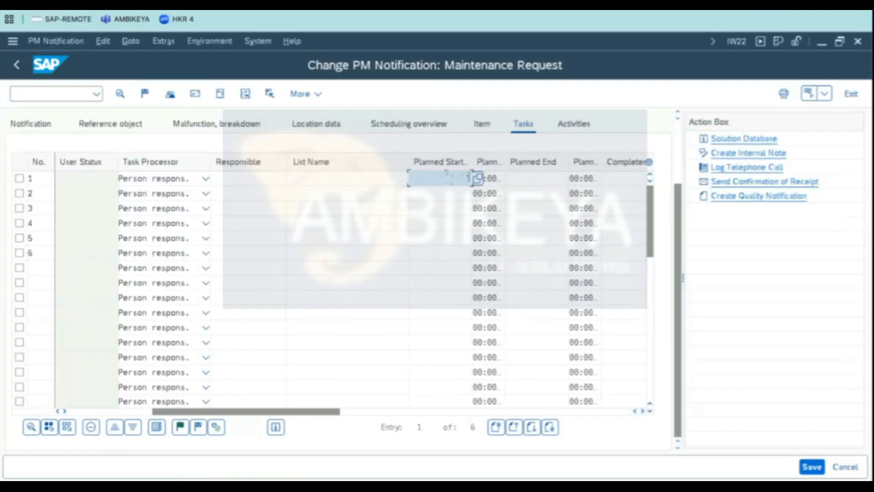
click(497, 180)
click(555, 177)
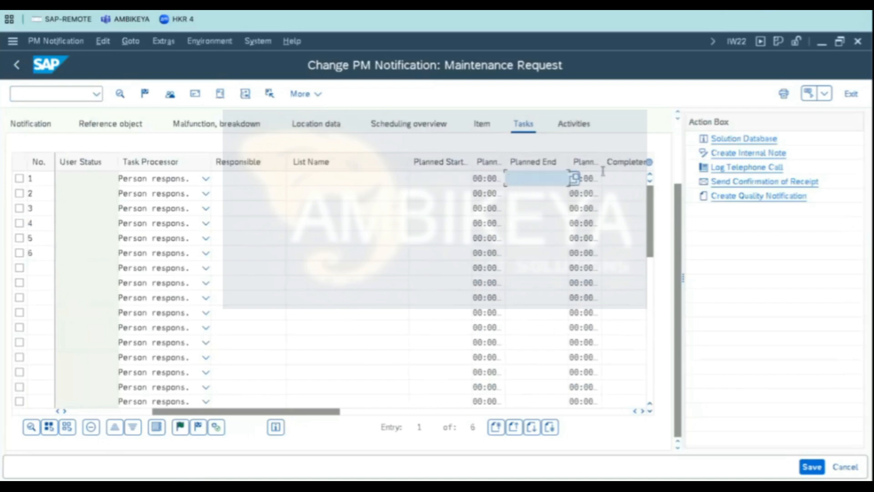
drag(302, 412, 218, 412)
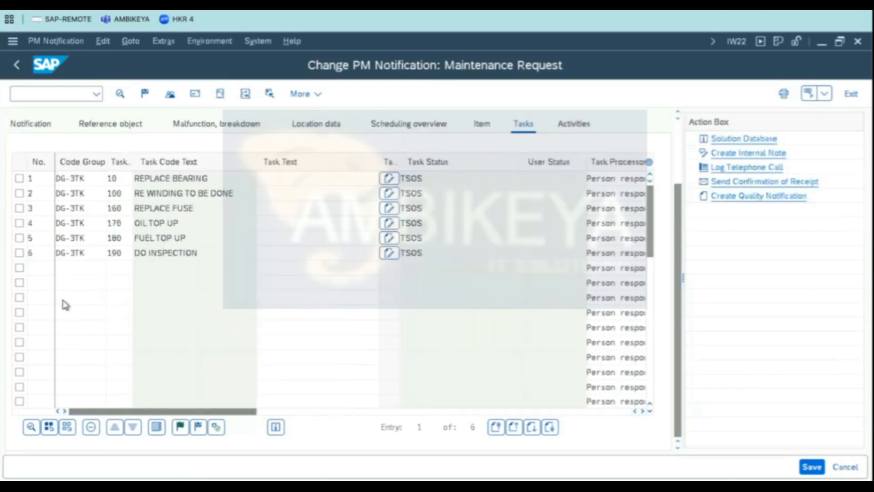
- Select all six tasks and release them
click(19, 178)
click(20, 193)
click(19, 208)
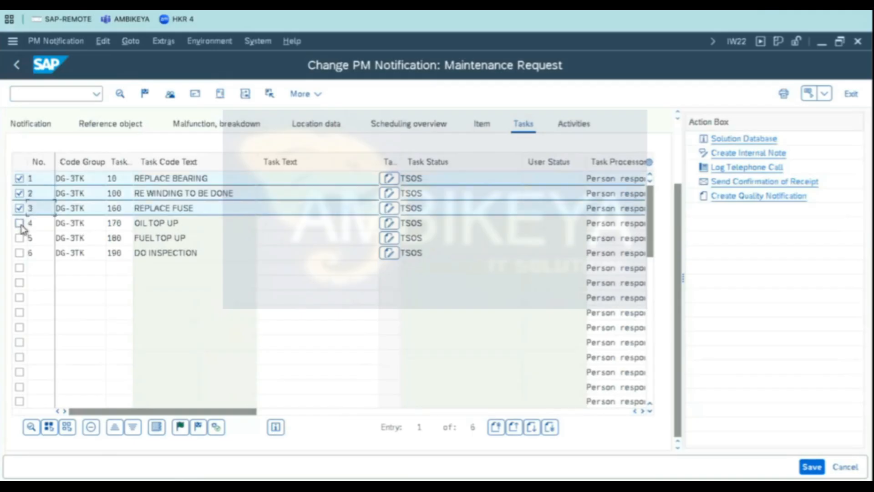
click(19, 223)
click(19, 238)
click(20, 253)
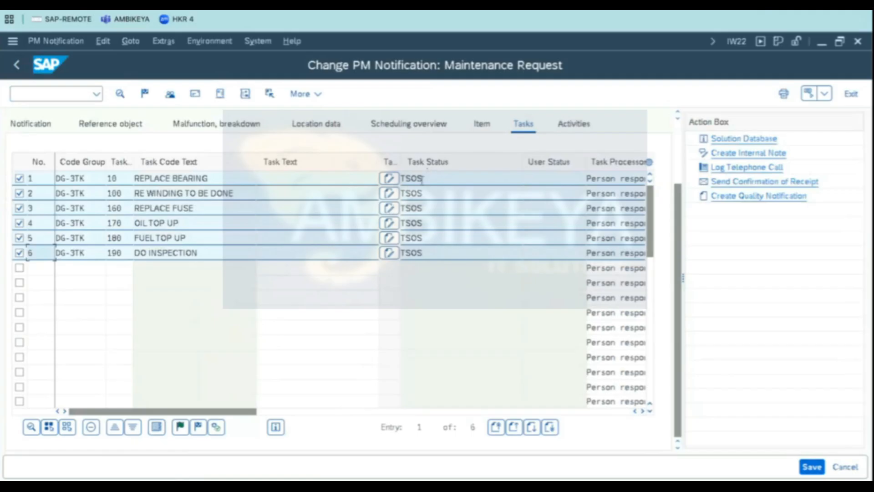
click(183, 427)
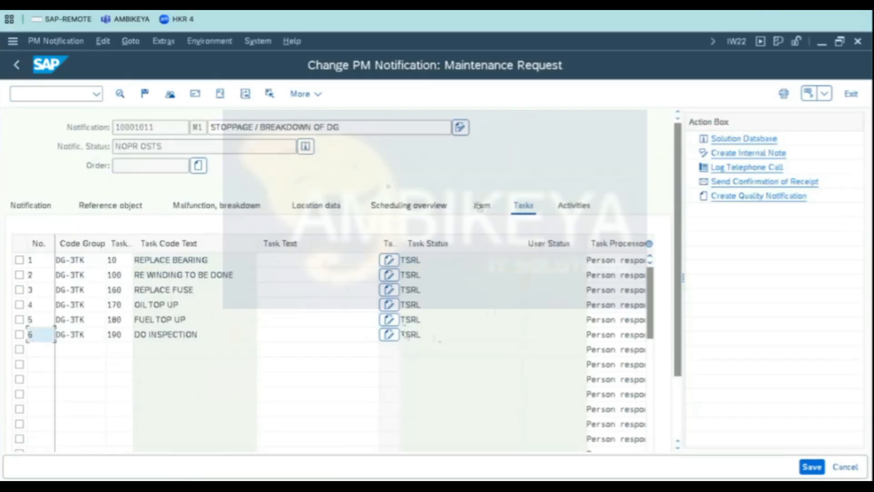
click(437, 263)
click(454, 278)
key(Down)
key(Down)
key(Down)
key(Down)
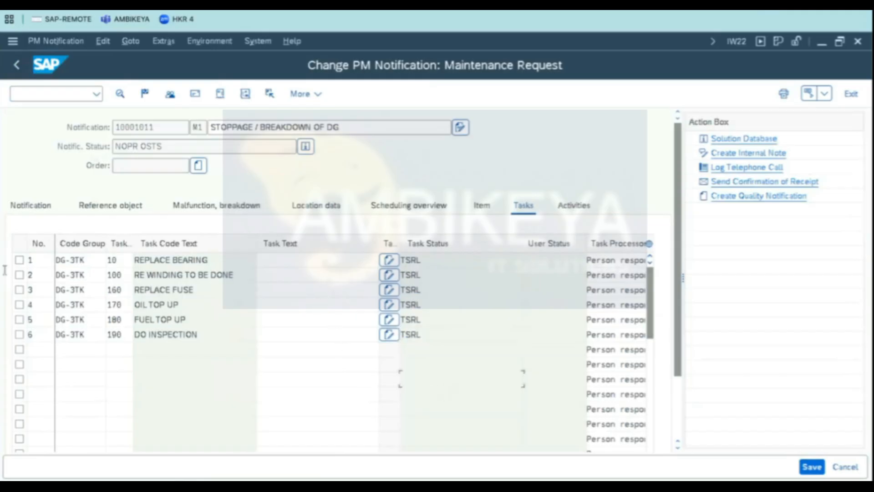
- Select all six tasks and mark them as completed
click(19, 260)
click(19, 274)
click(19, 289)
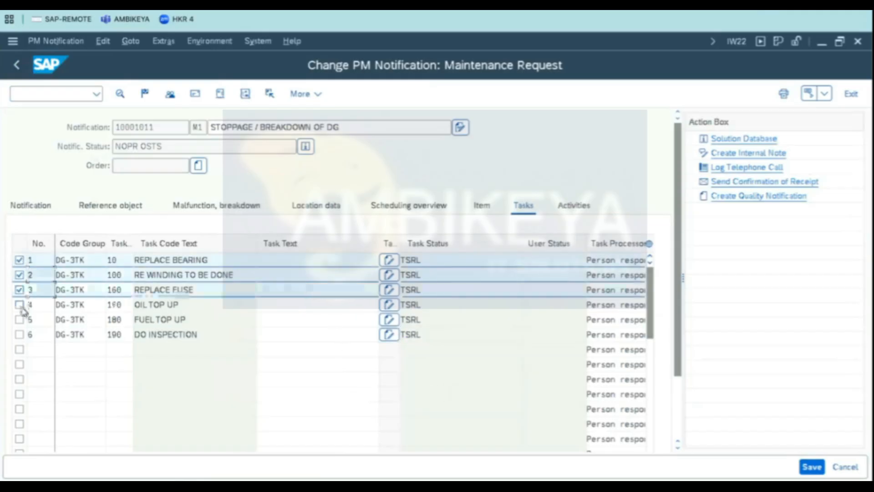
click(19, 304)
click(19, 319)
click(19, 334)
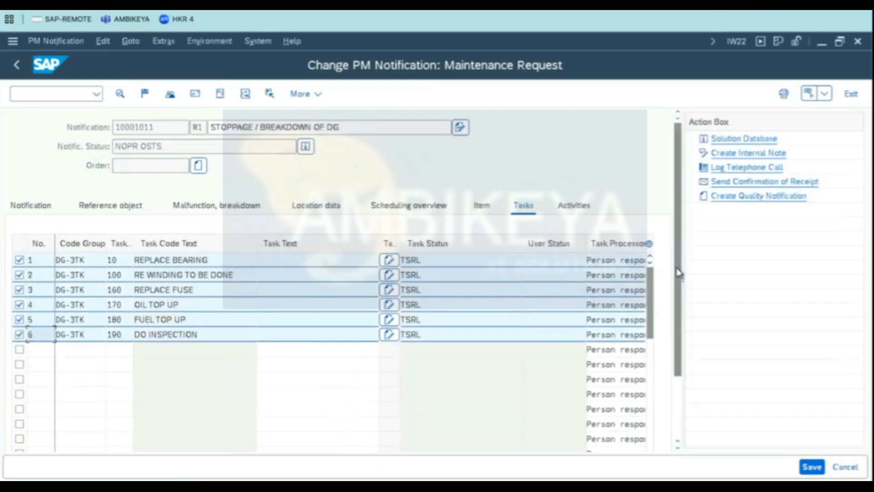
scroll(657, 380, down, 2)
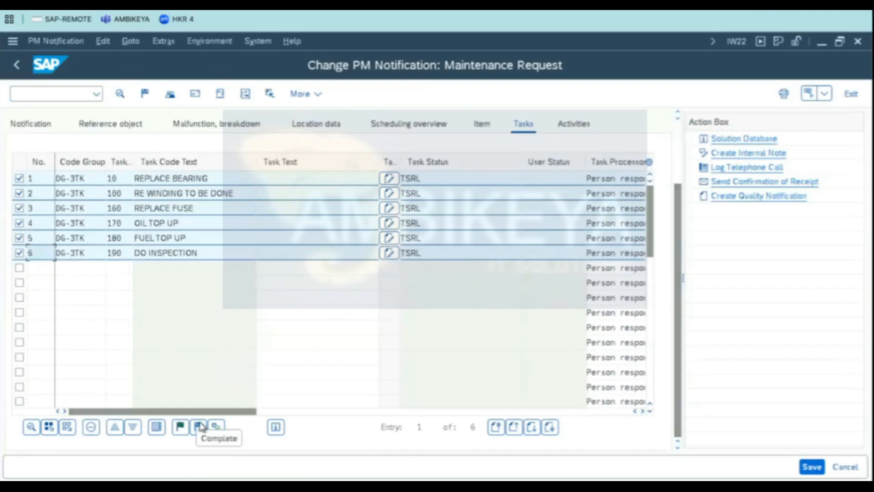
click(200, 426)
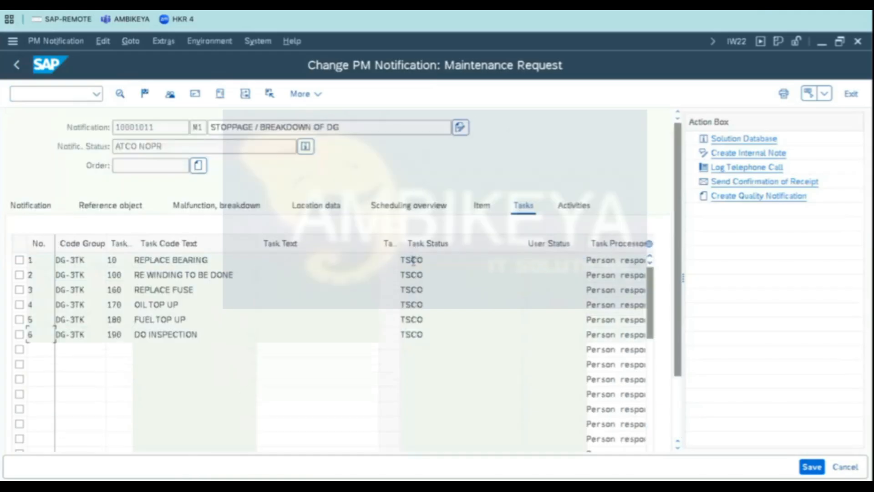
- Review the notification's system status
click(305, 146)
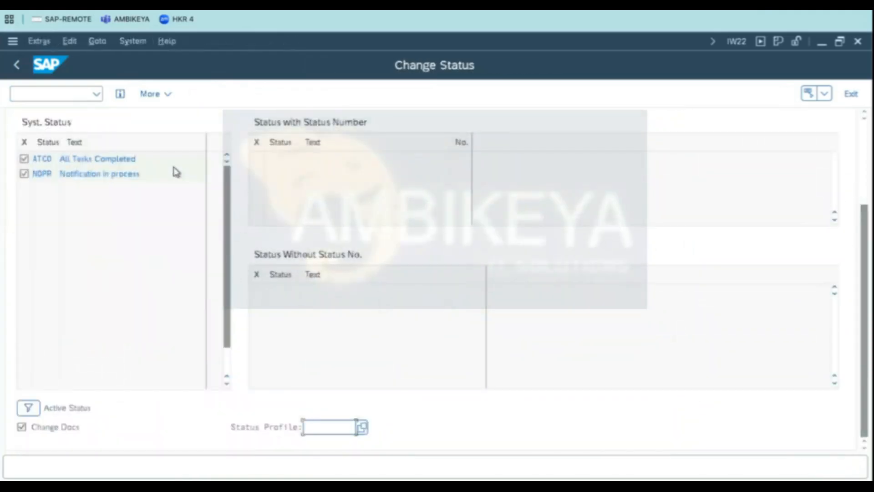
drag(160, 165, 2, 241)
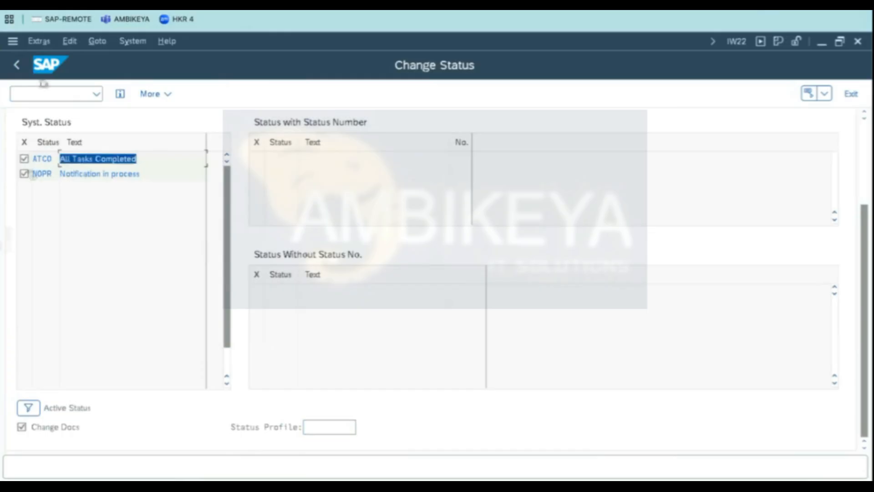
click(18, 65)
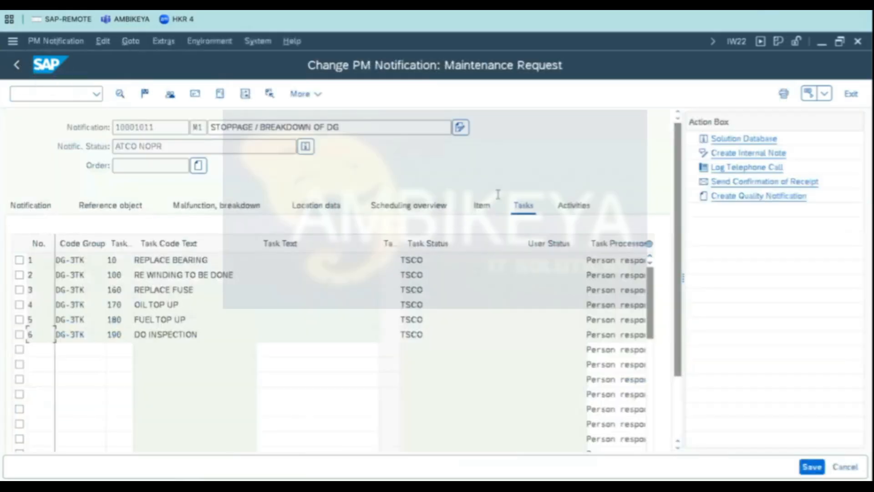
- Add activities 10 REPLACED BEARING and 100 REWINDING DONE from the DG-3AT activity catalog
click(571, 206)
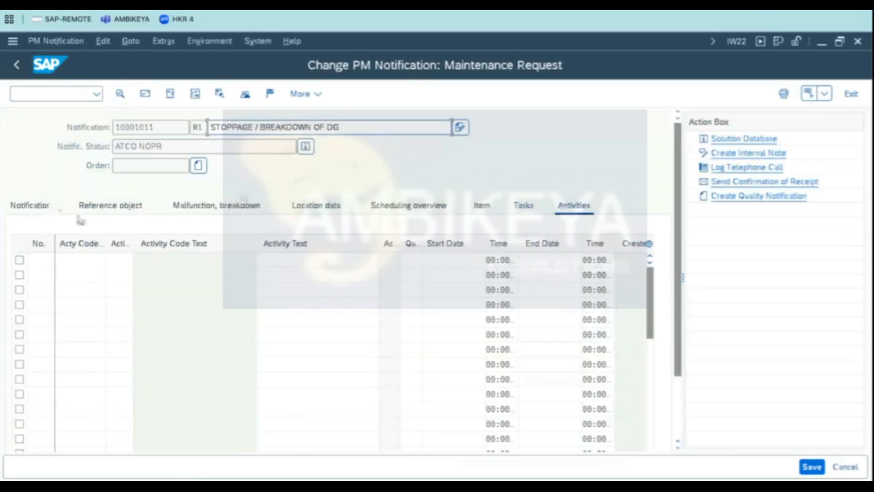
click(524, 206)
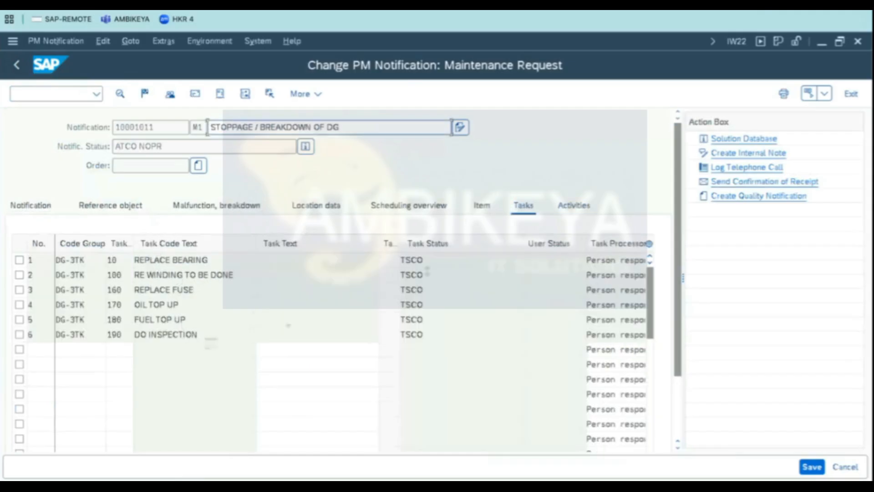
click(571, 206)
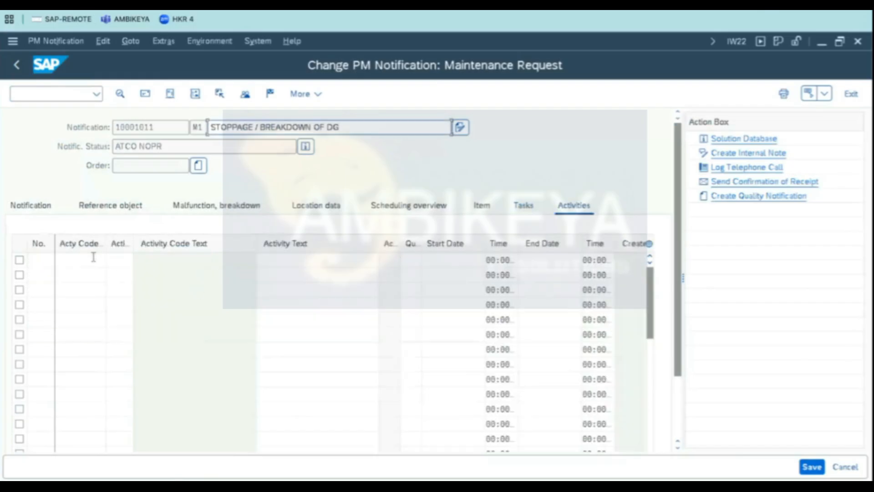
click(93, 257)
click(111, 260)
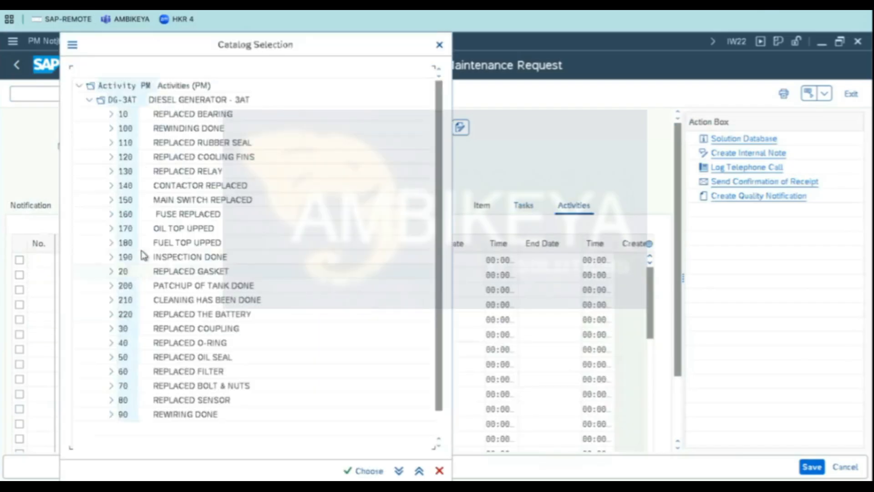
double_click(208, 118)
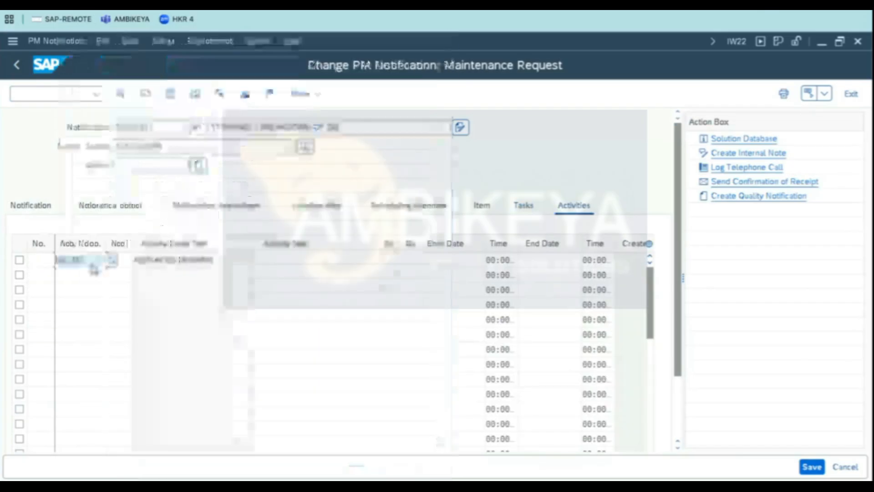
click(84, 274)
click(111, 275)
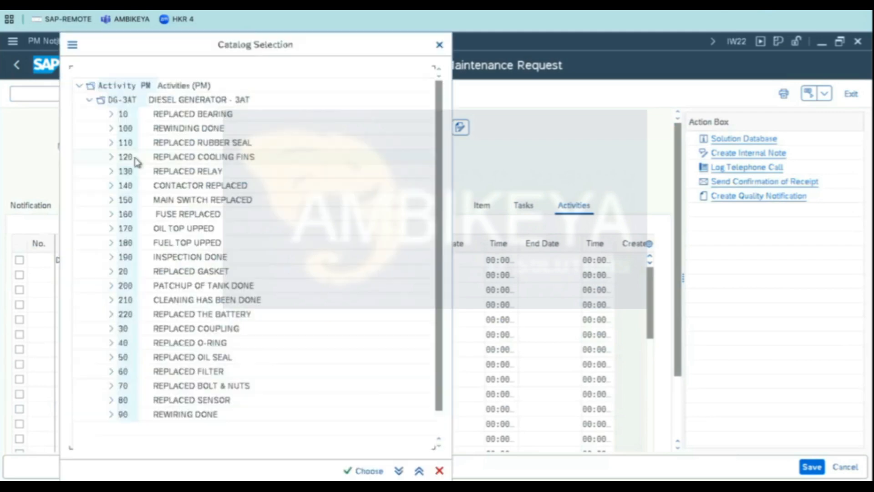
double_click(172, 129)
- Add activities 160 FUSE REPLACED and 170 OIL TOP UPPED from the DG-3AT activity catalog
click(85, 290)
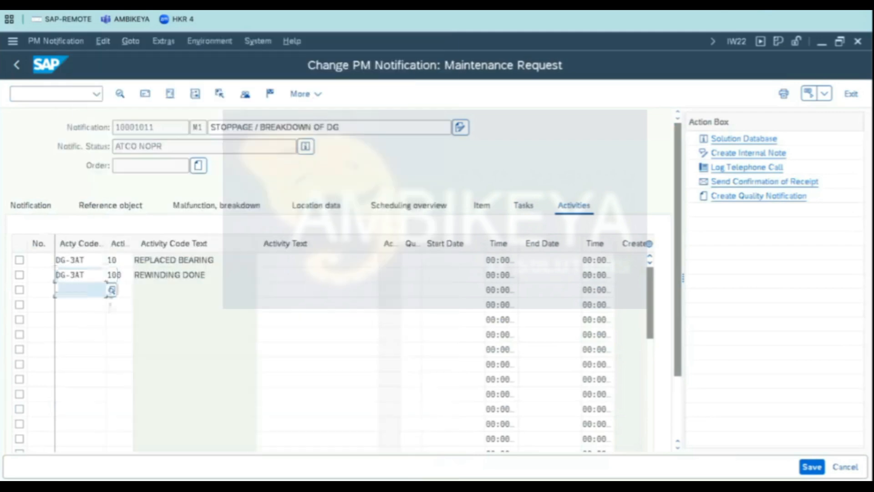
click(112, 290)
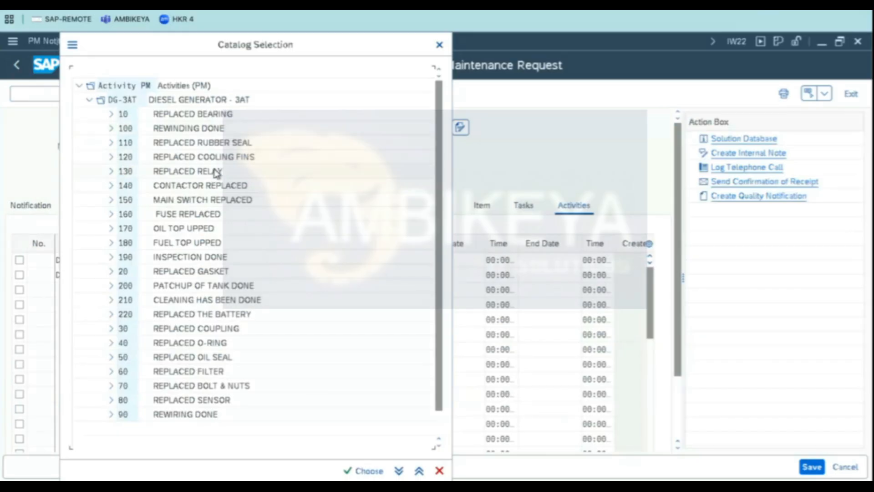
double_click(213, 214)
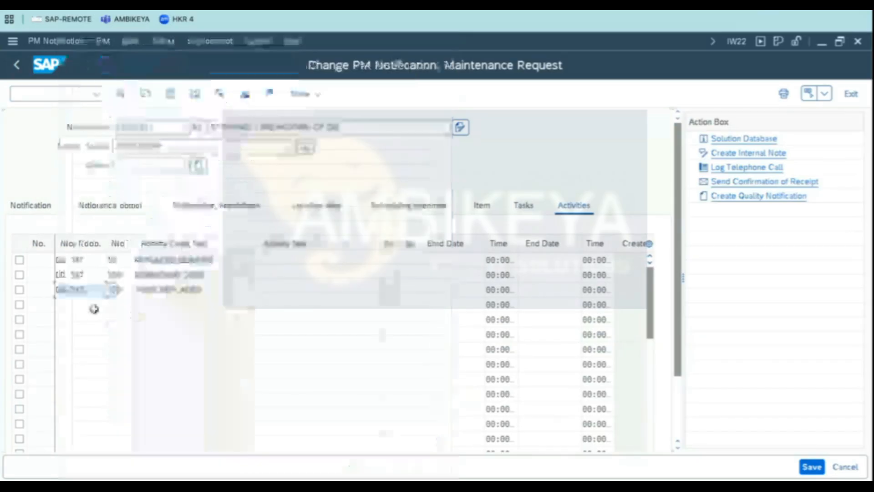
click(100, 305)
click(112, 305)
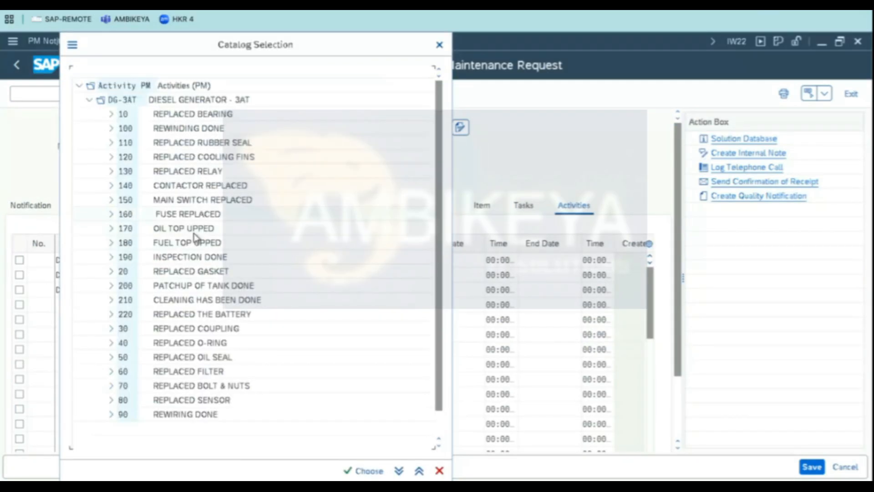
double_click(193, 233)
- Add activities 180 FUEL TOP UPPED and 190 INSPECTION DONE from the DG-3AT activity catalog
click(100, 320)
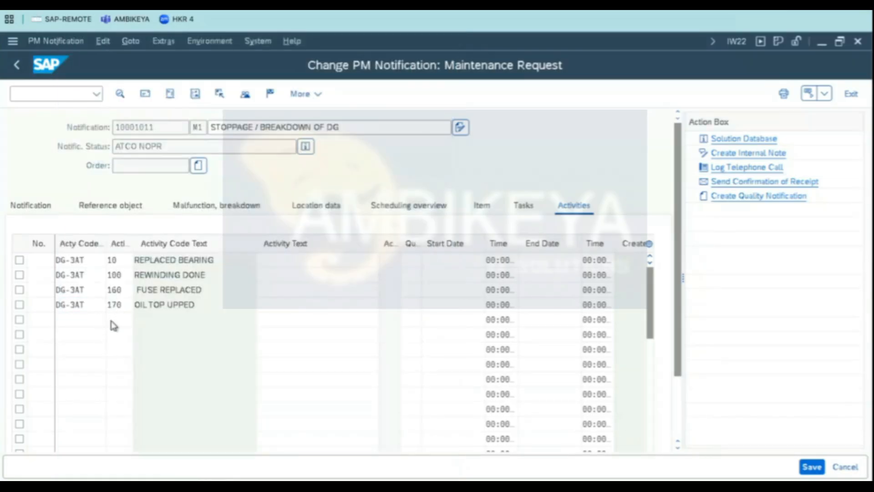
click(112, 320)
double_click(186, 245)
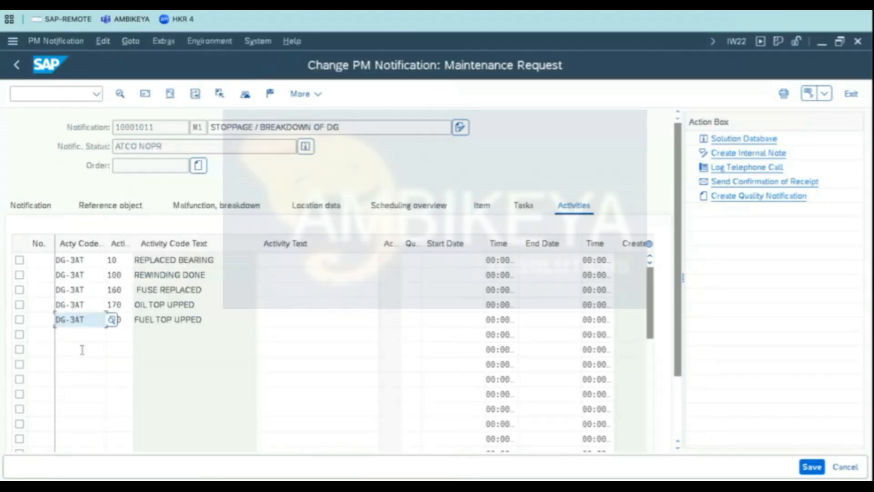
click(87, 337)
click(112, 335)
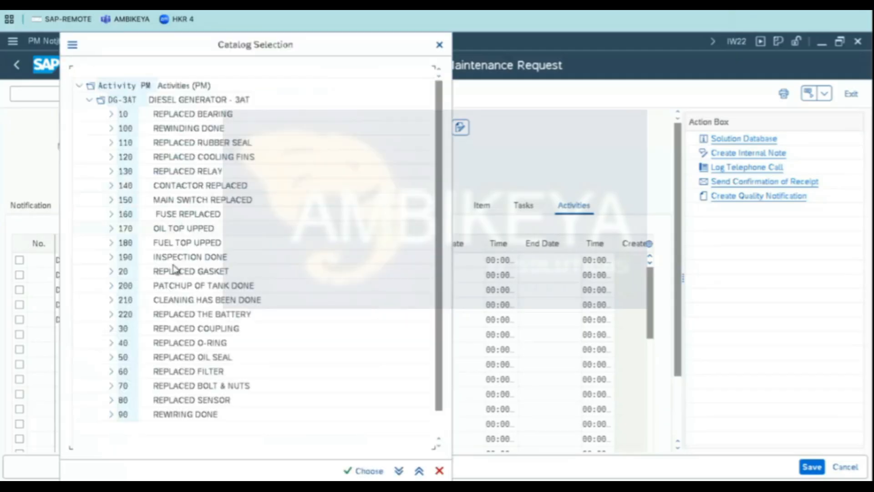
double_click(189, 257)
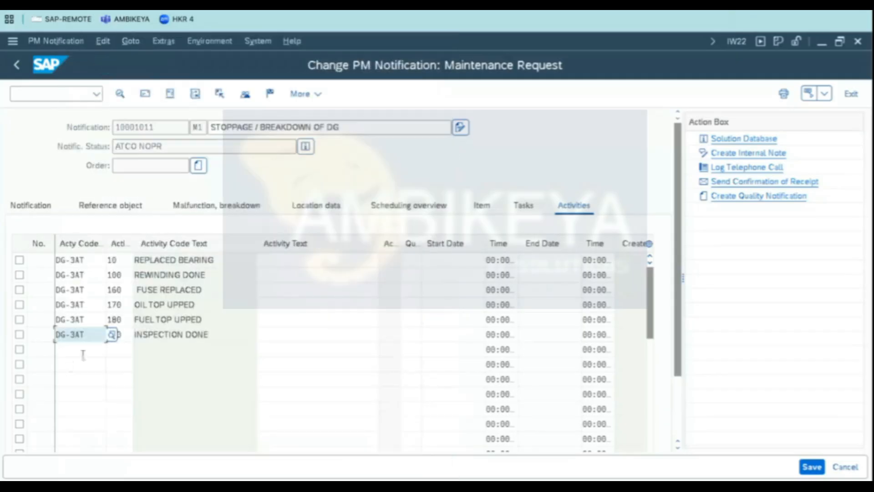
click(82, 351)
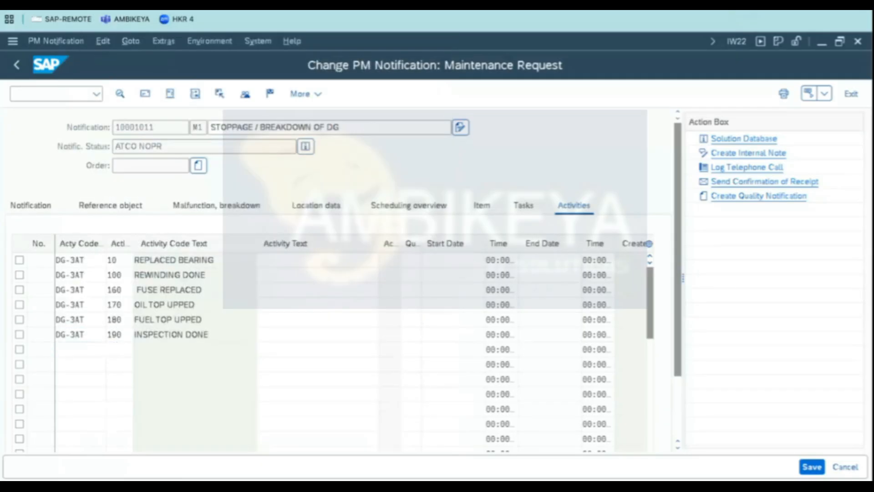
key(Return)
click(112, 350)
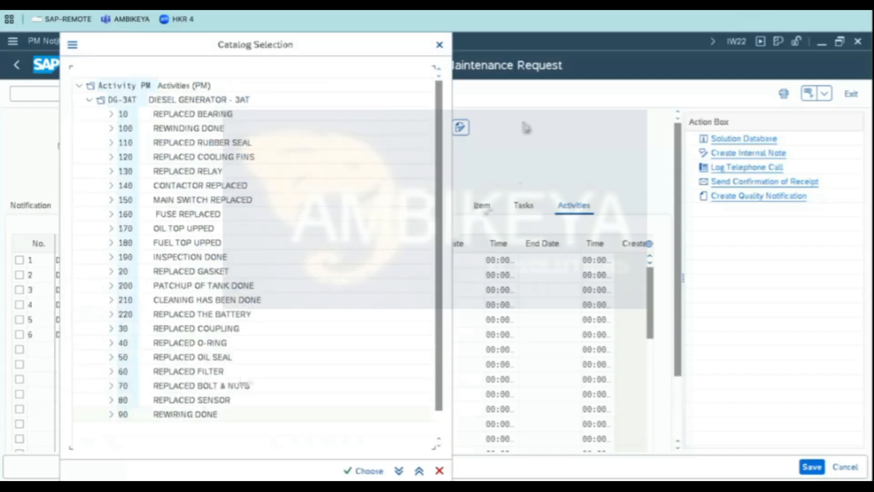
click(365, 471)
click(439, 354)
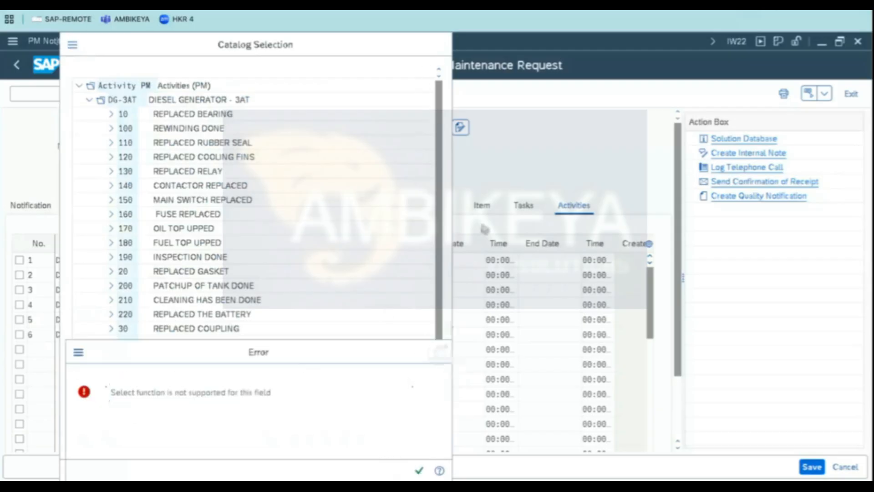
click(439, 45)
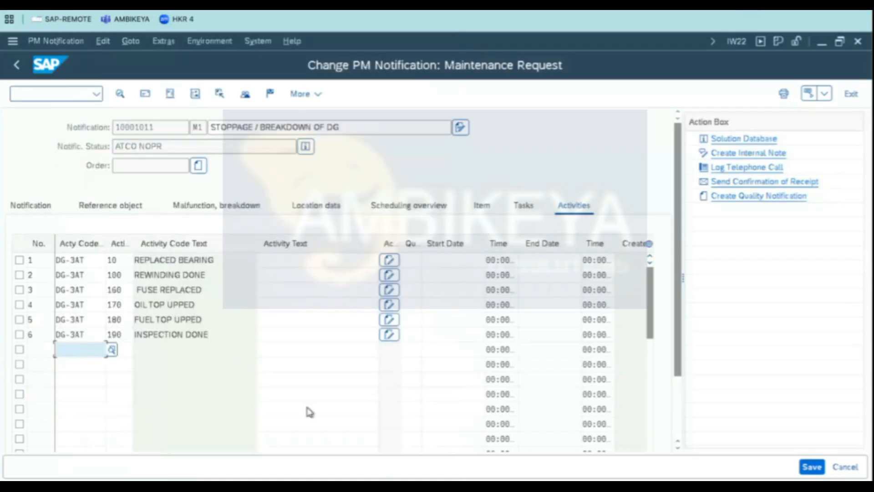
- Enter activity texts XXXXXXX, TEST and TEST5555 for the first three activities
click(274, 261)
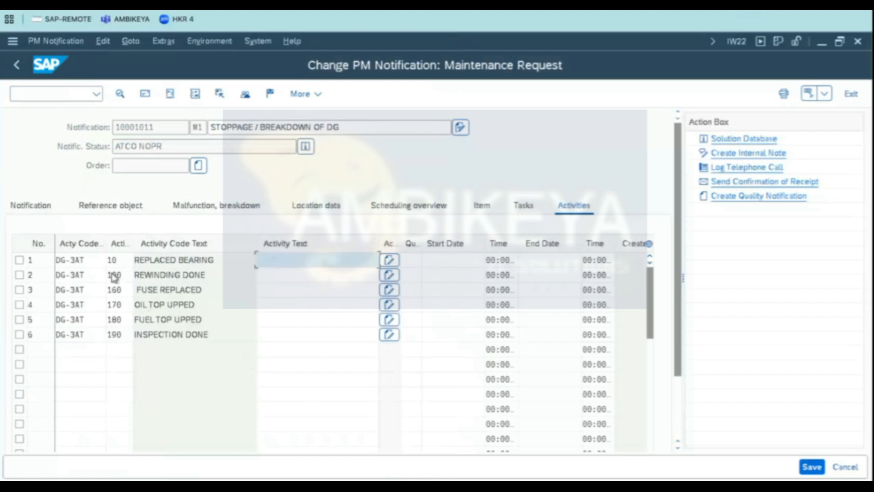
drag(226, 264, 91, 252)
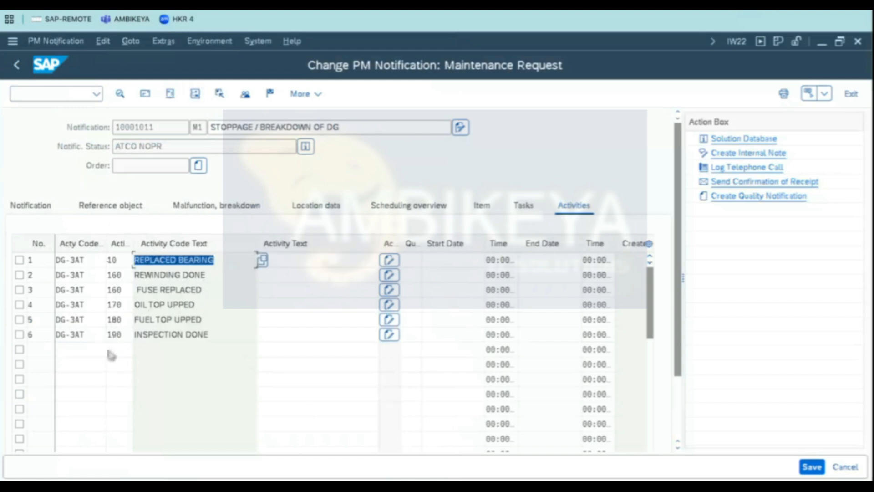
click(153, 274)
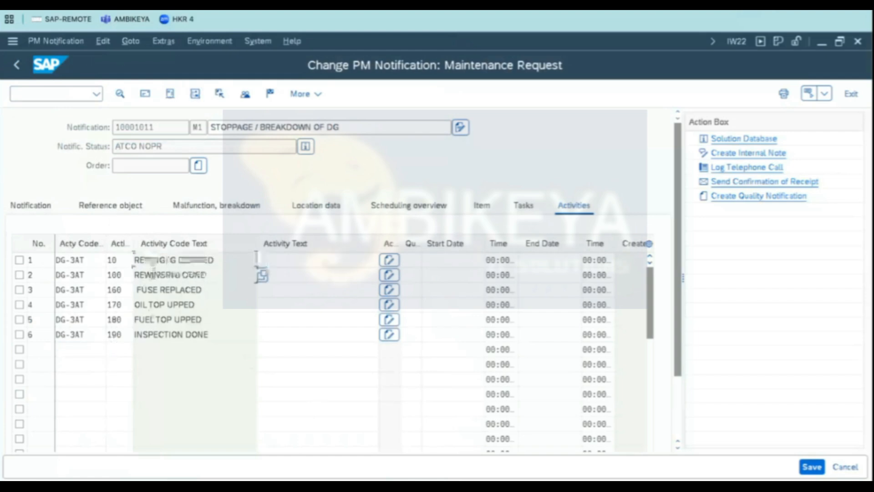
click(302, 257)
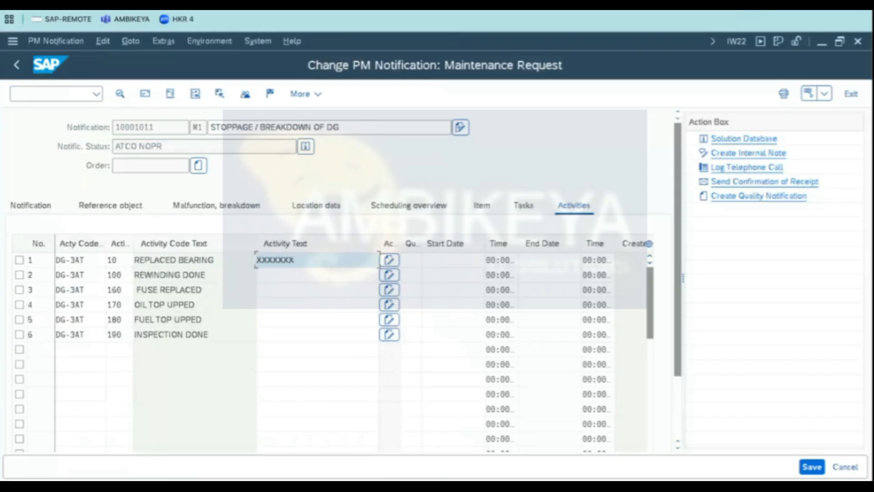
click(286, 278)
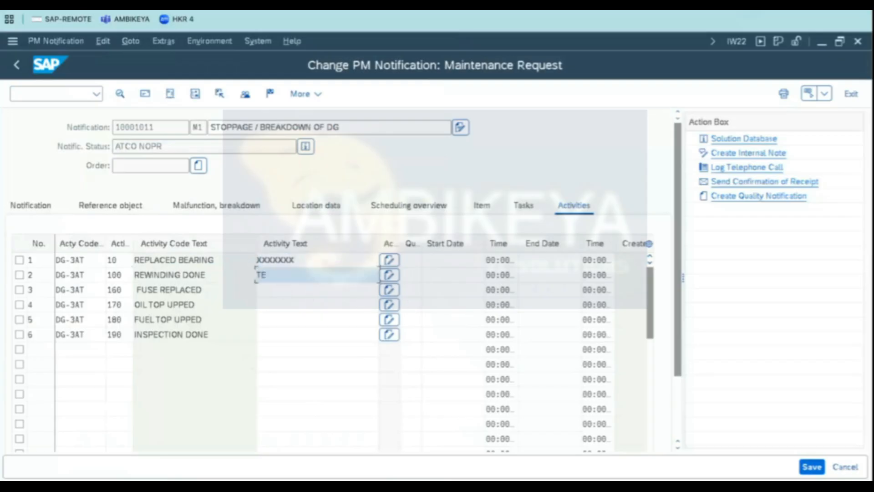
click(291, 289)
text(TEST5555)
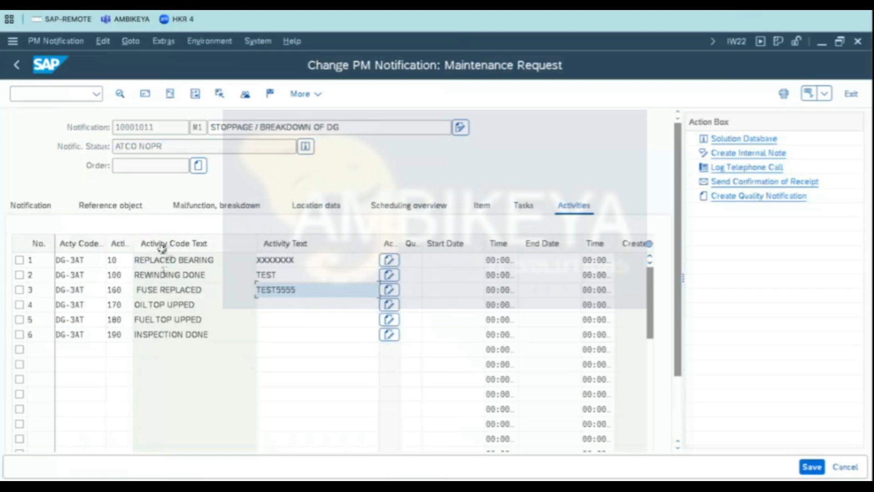
- Review the activity rows with their codes and texts, then save the notification
click(215, 256)
drag(214, 255, 69, 240)
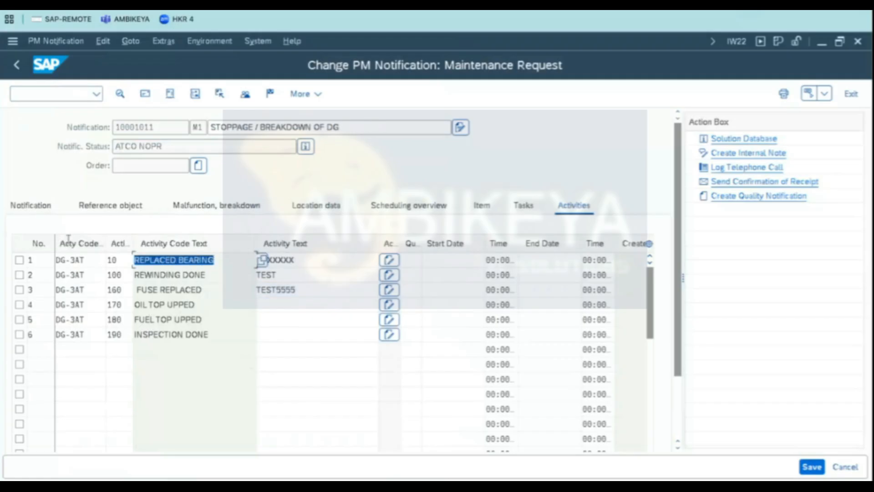
drag(120, 260, 108, 260)
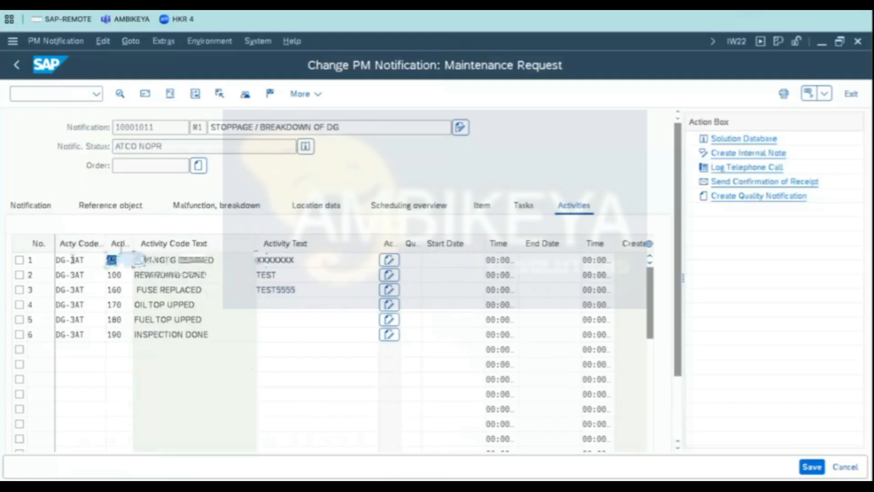
click(112, 260)
drag(217, 256, 66, 239)
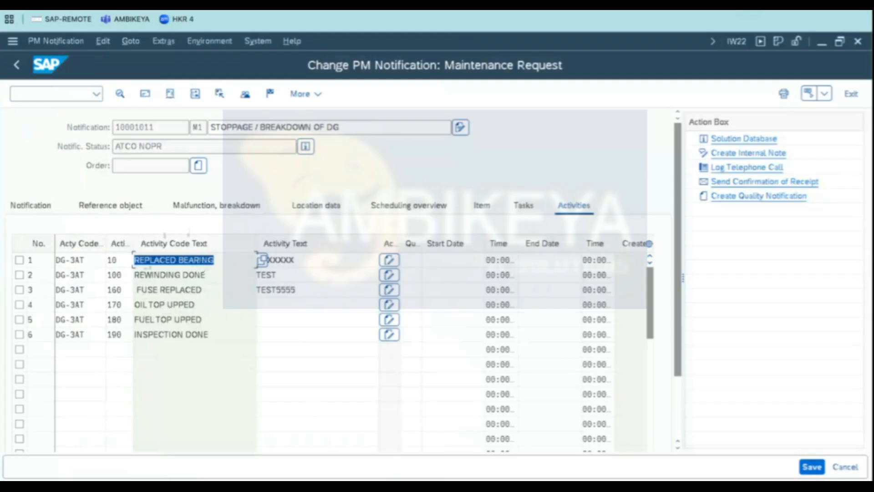
click(127, 259)
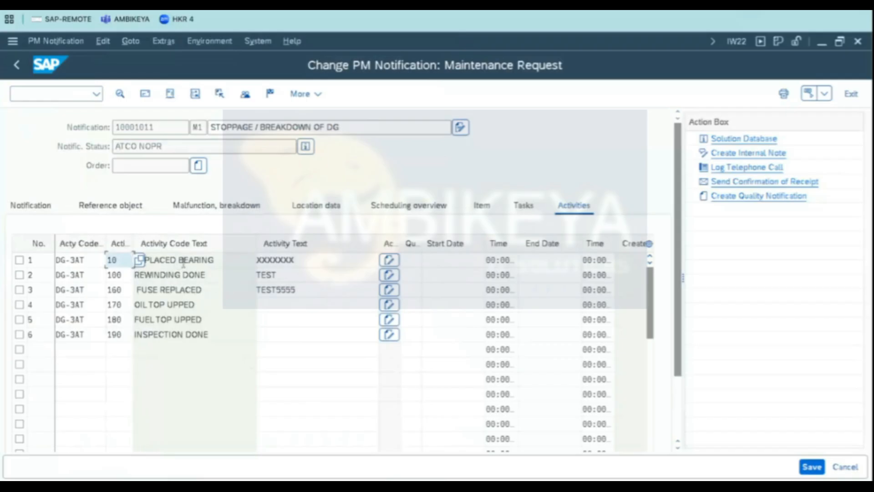
click(214, 256)
drag(214, 256, 58, 228)
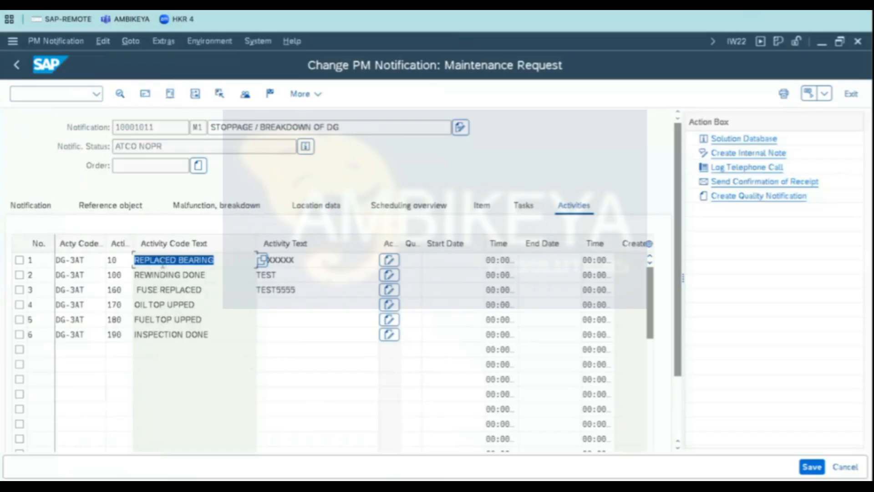
click(158, 335)
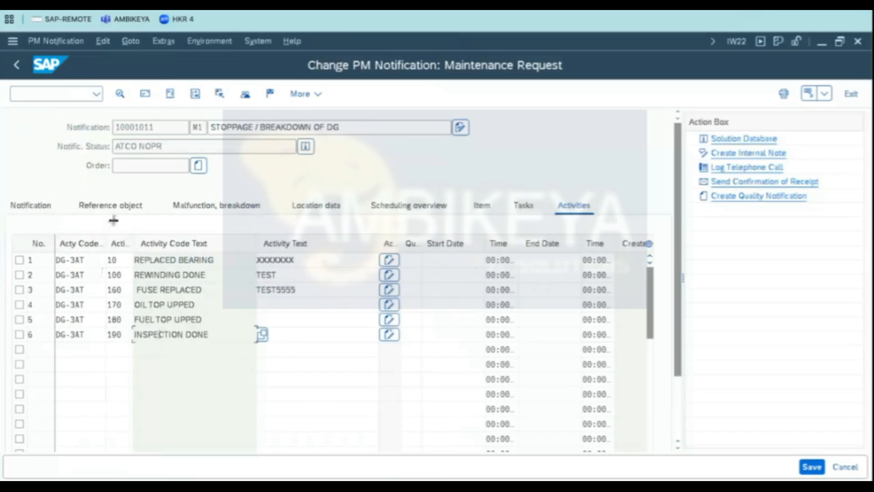
click(154, 290)
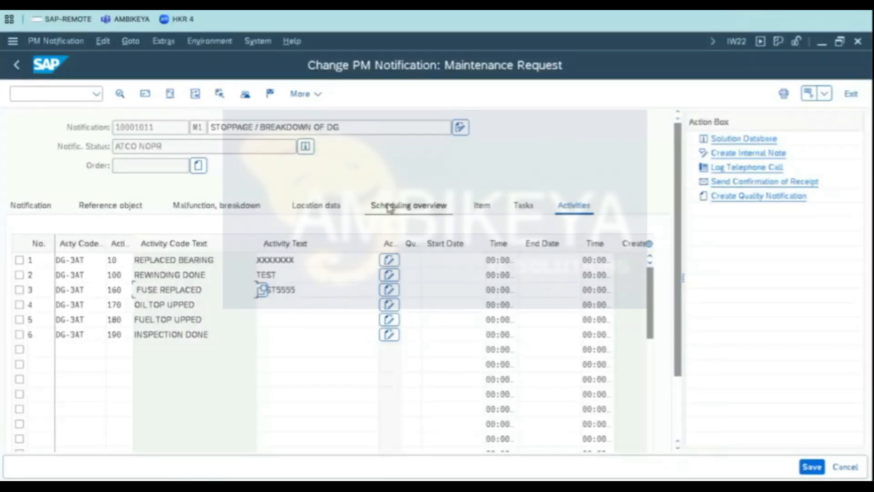
double_click(273, 275)
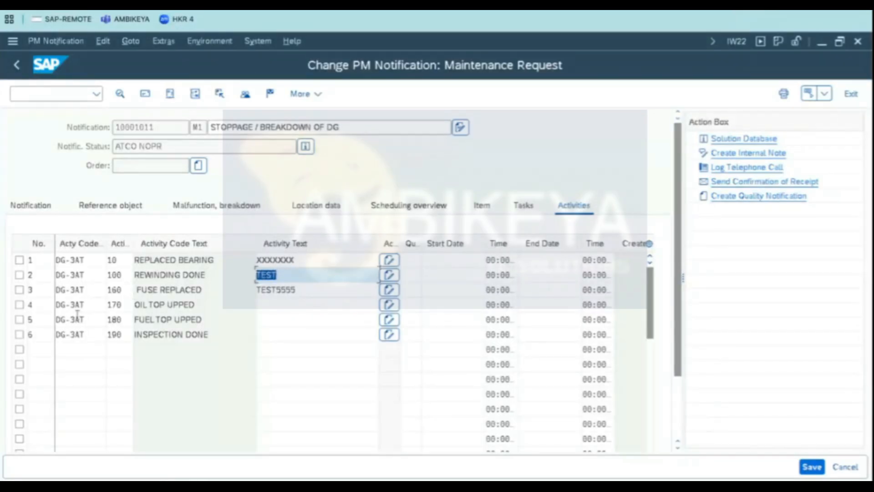
click(287, 291)
drag(309, 290, 261, 290)
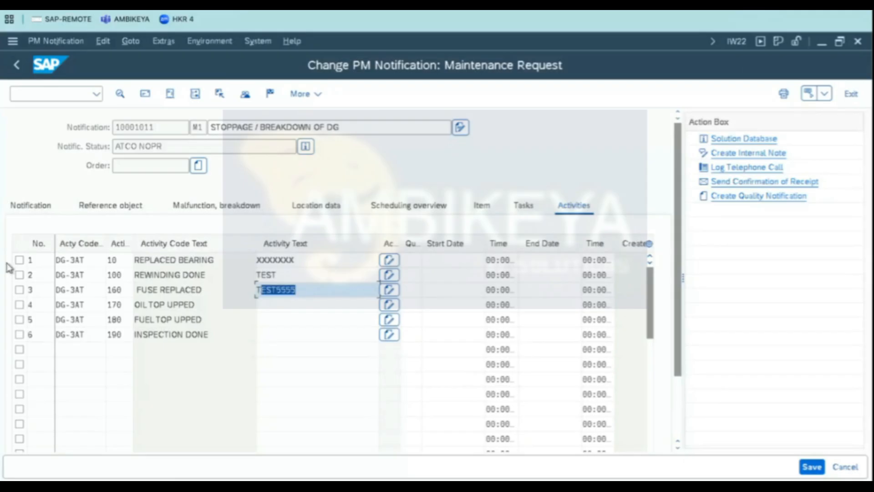
drag(326, 292, 146, 280)
click(121, 262)
double_click(118, 260)
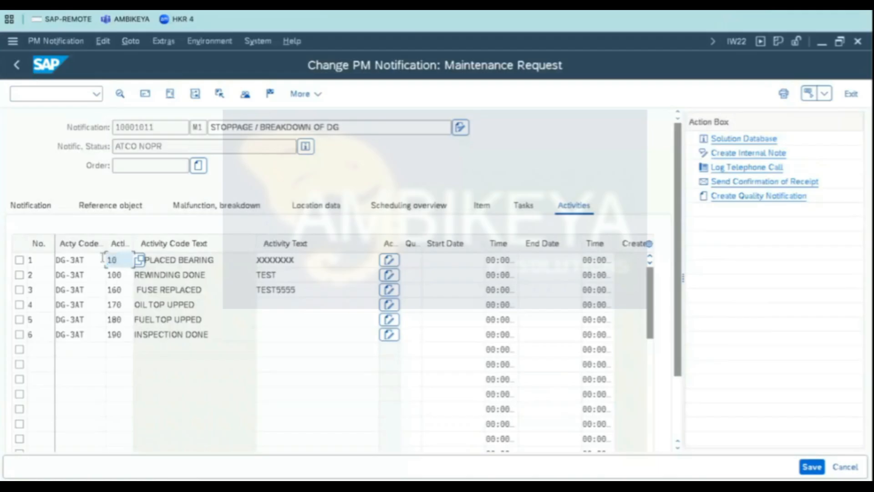
drag(241, 258, 63, 251)
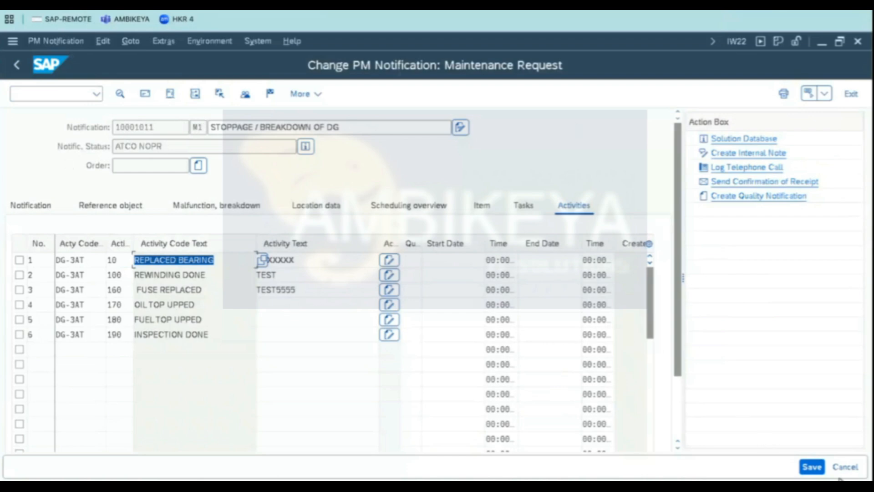
click(812, 467)
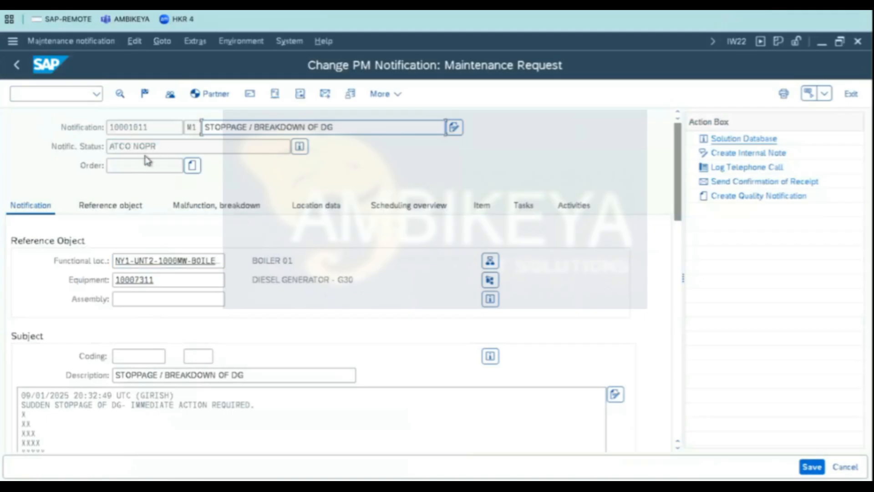
- Set the malfunction start time to 20:00:00 on the malfunction/breakdown data
click(207, 205)
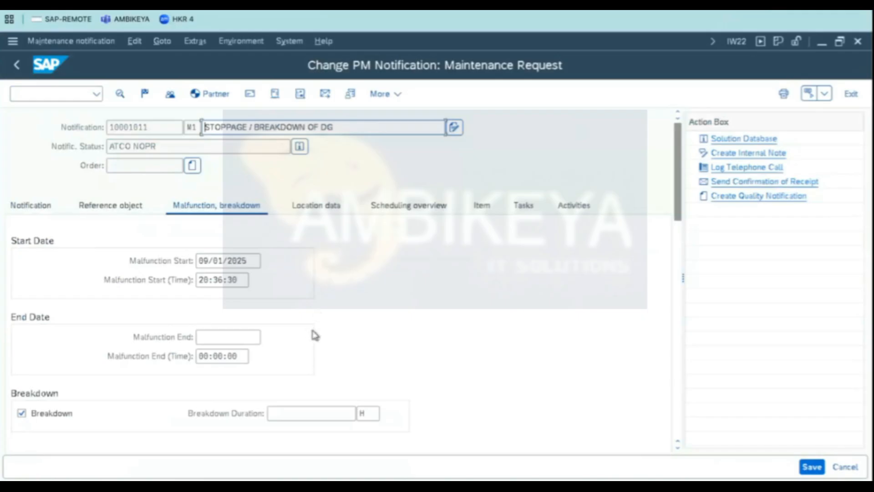
click(243, 282)
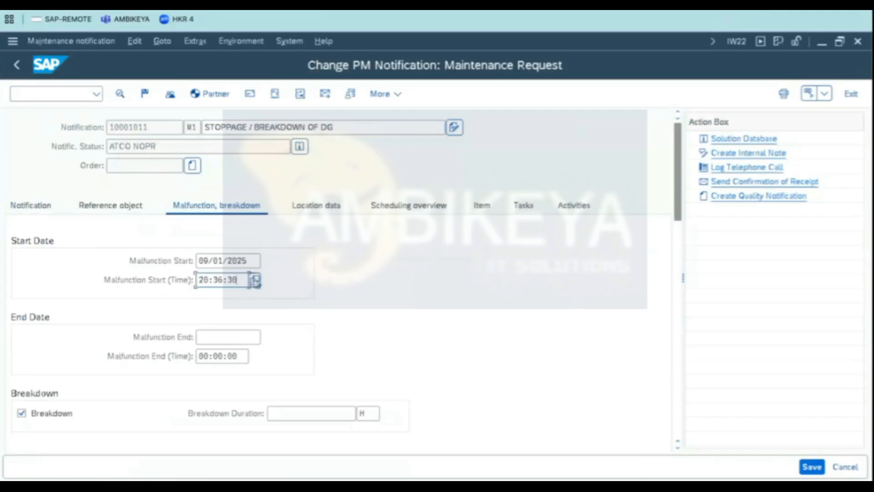
click(253, 281)
click(196, 289)
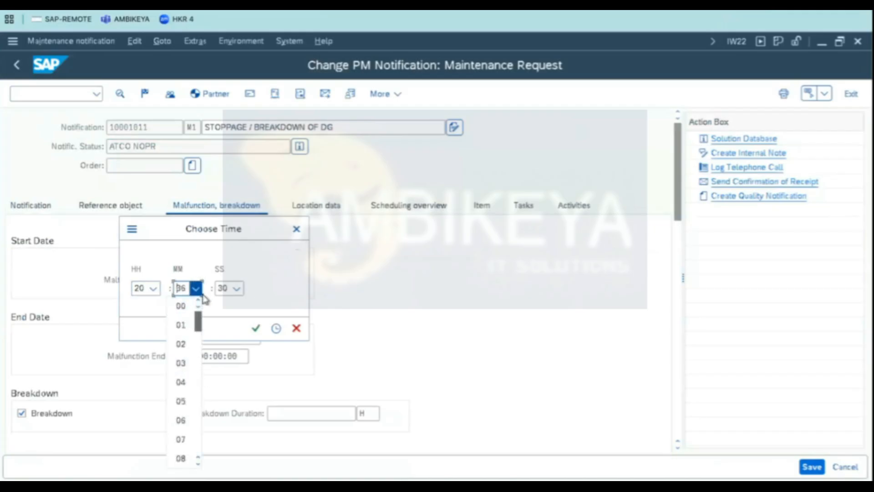
click(181, 305)
click(255, 330)
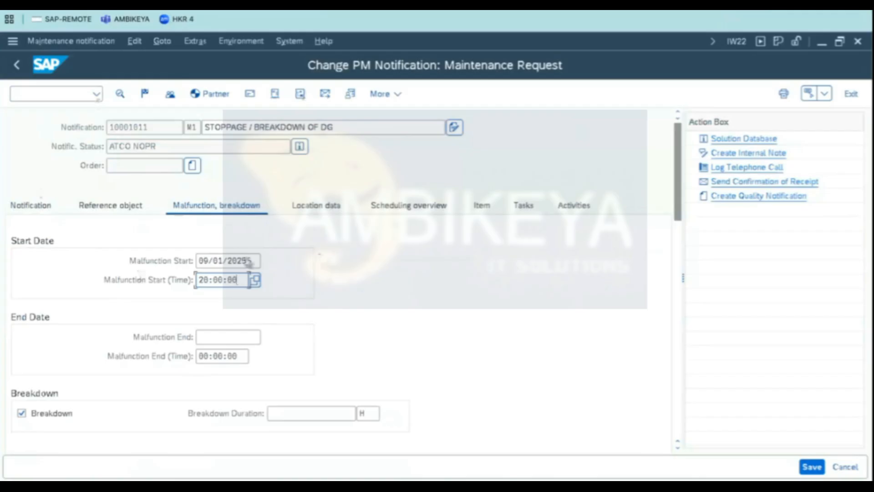
- Set the malfunction end to 09/01/2025 at 20:30:00
click(219, 338)
click(267, 338)
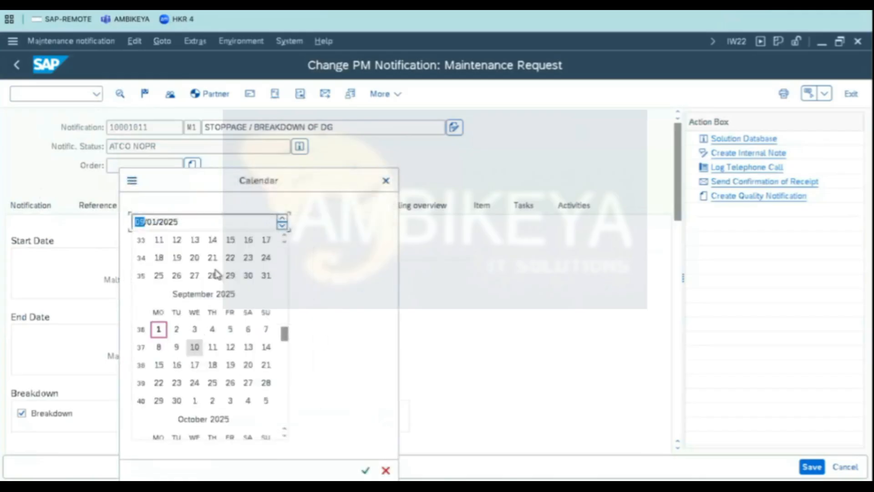
double_click(168, 333)
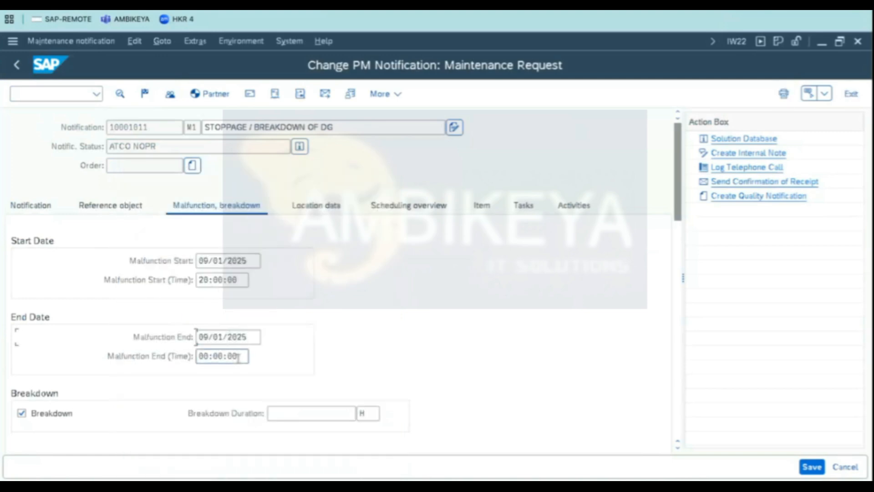
double_click(207, 355)
text(08)
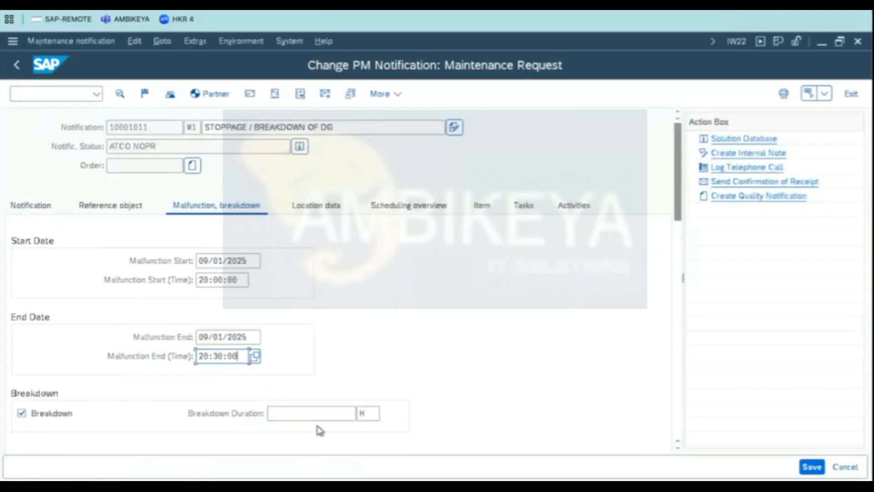
key(Return)
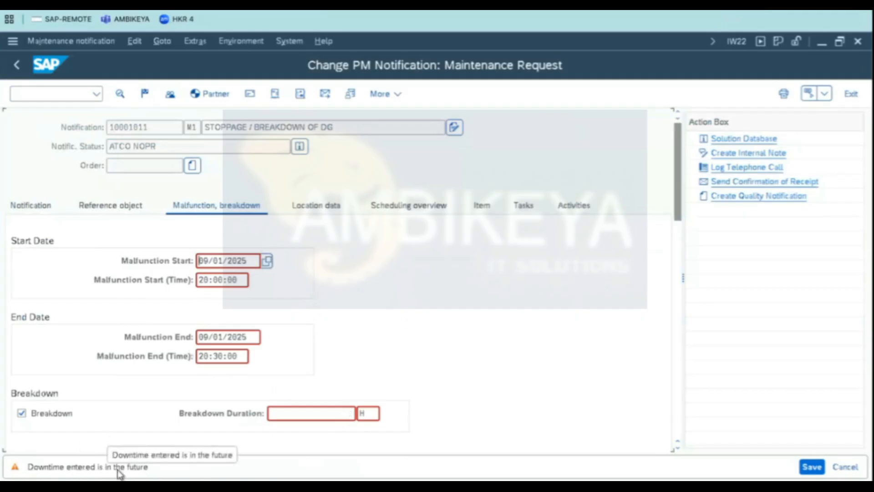
- Confirm the malfunction start and end entries to derive the breakdown duration in hours
click(227, 340)
key(Return)
drag(299, 414, 275, 401)
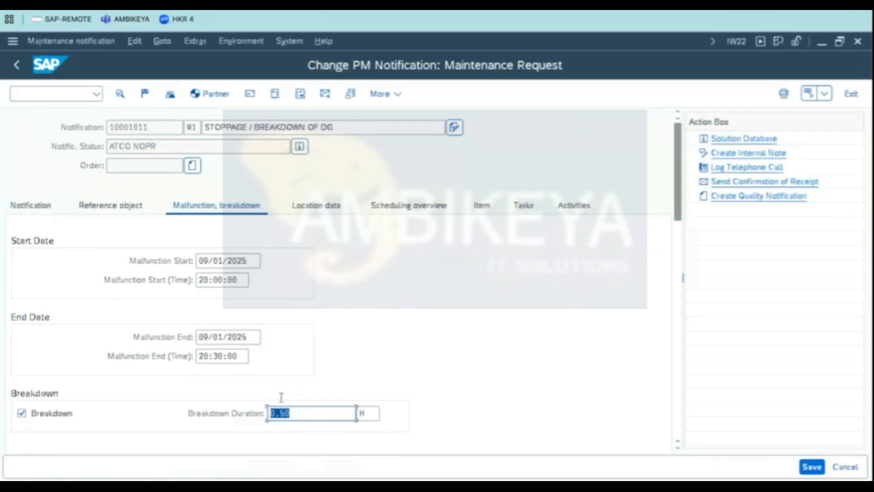
click(280, 413)
drag(311, 412, 141, 376)
- Complete the notification with the proposed reference date and time, then reopen it for display
click(128, 146)
double_click(128, 146)
click(135, 146)
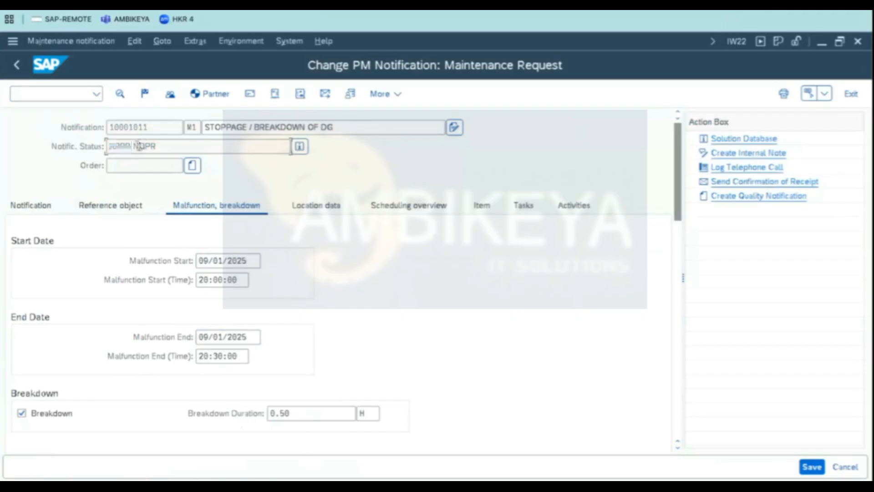
double_click(136, 146)
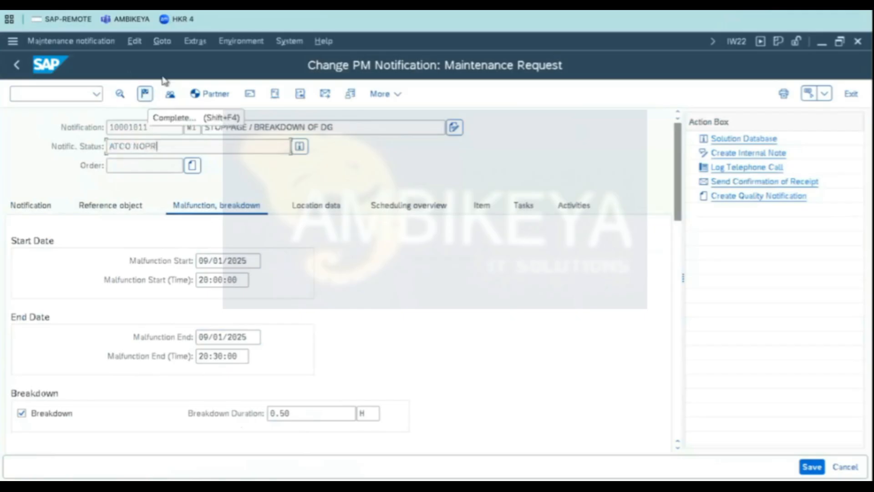
click(146, 94)
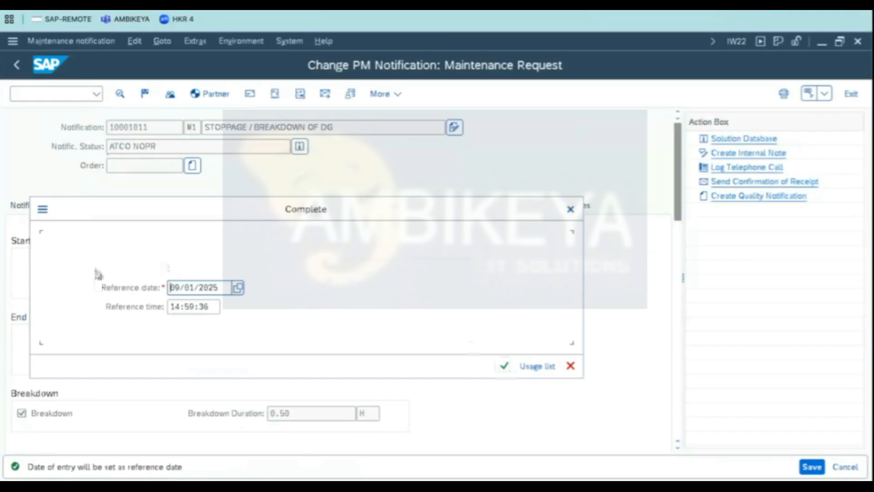
click(504, 365)
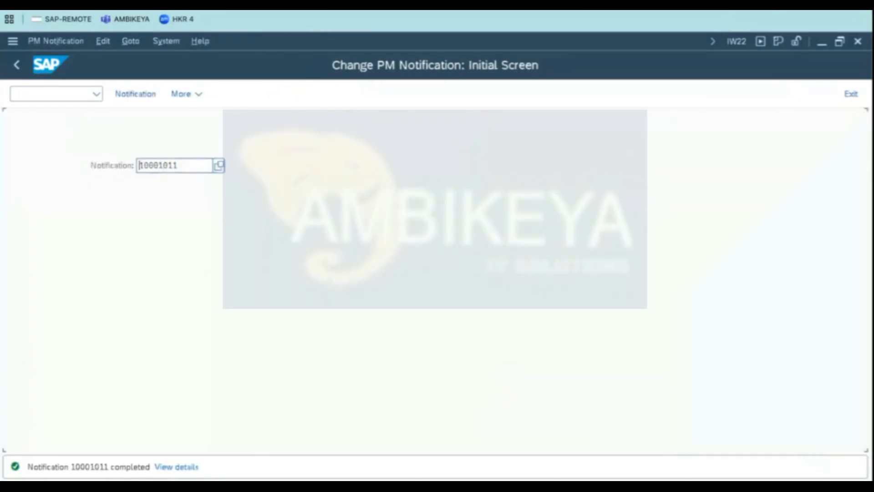
key(Return)
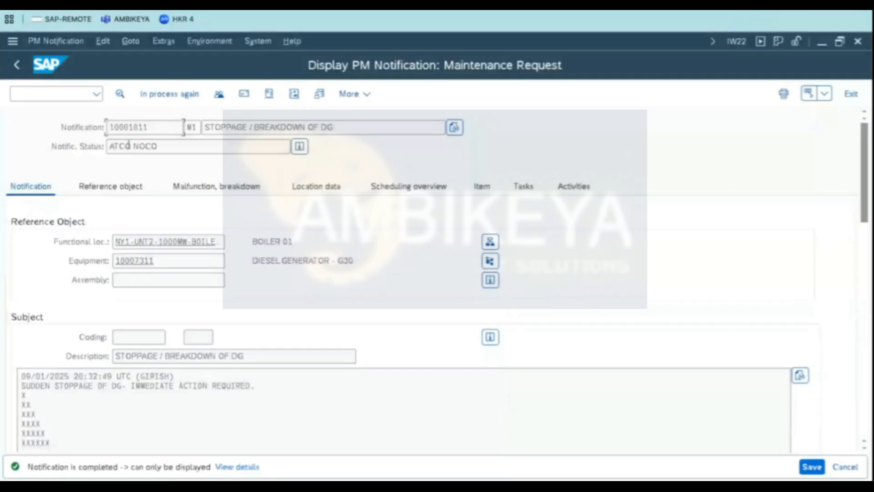
- Open the notification's status details to examine its system statuses, then return to the notification
drag(161, 147, 18, 197)
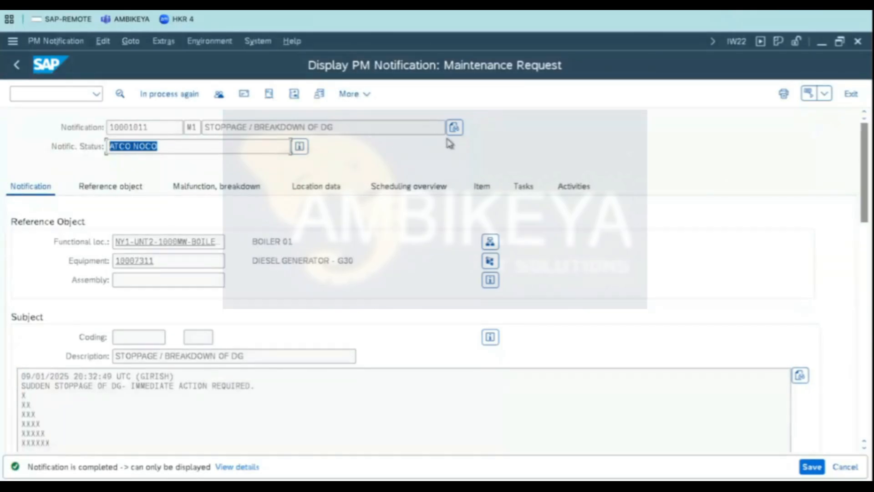
click(299, 146)
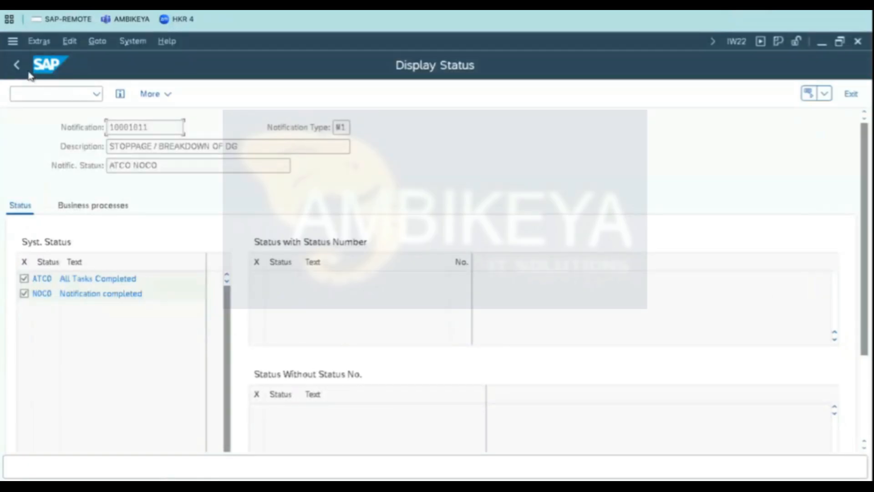
click(88, 92)
click(18, 64)
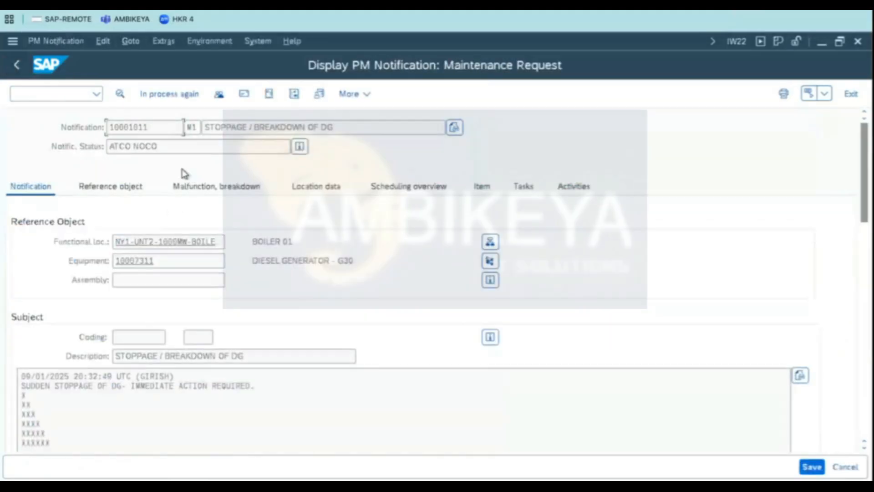
- Reopen notification 10001011 and scroll through its dates, breakdown flag and item data
drag(168, 146, 29, 139)
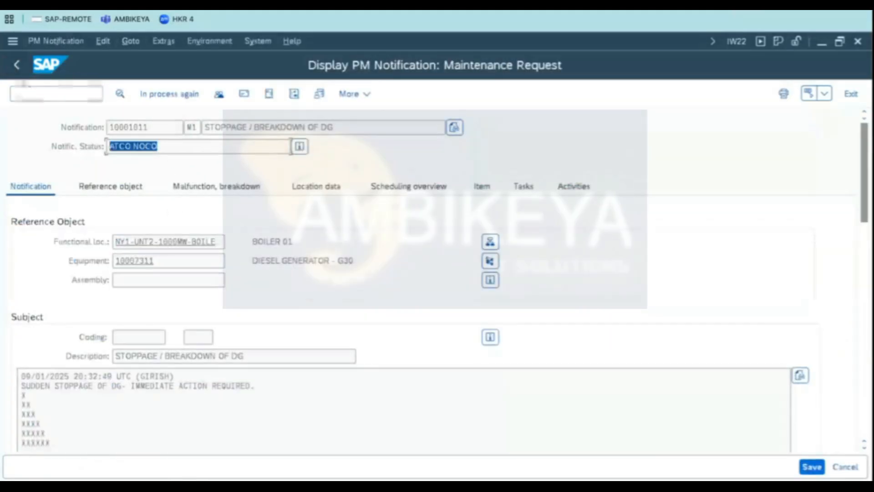
click(19, 66)
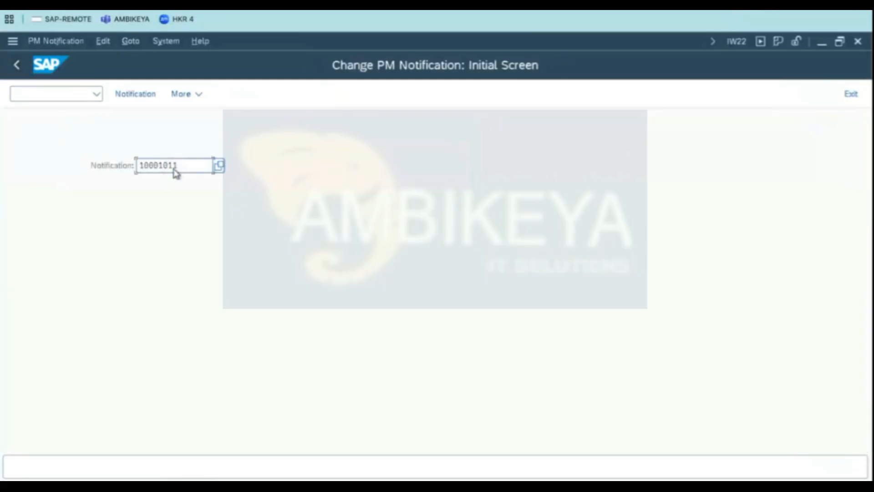
drag(177, 165, 0, 162)
key(Return)
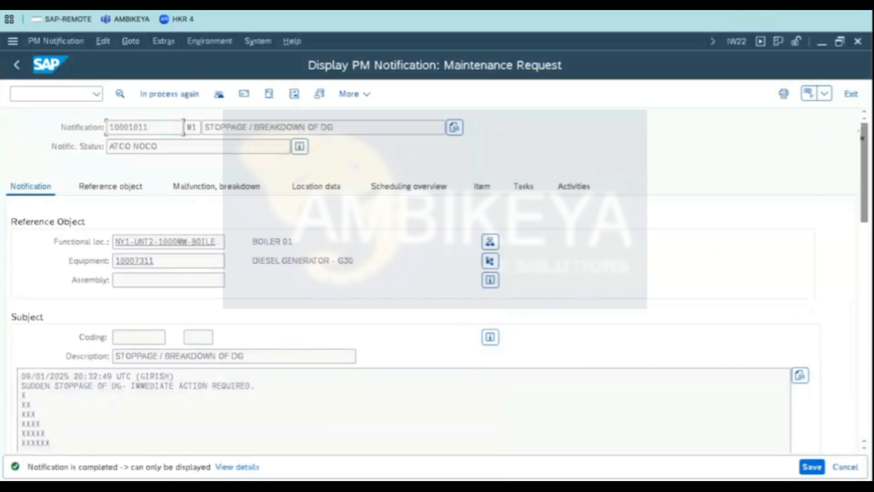
drag(861, 134, 868, 357)
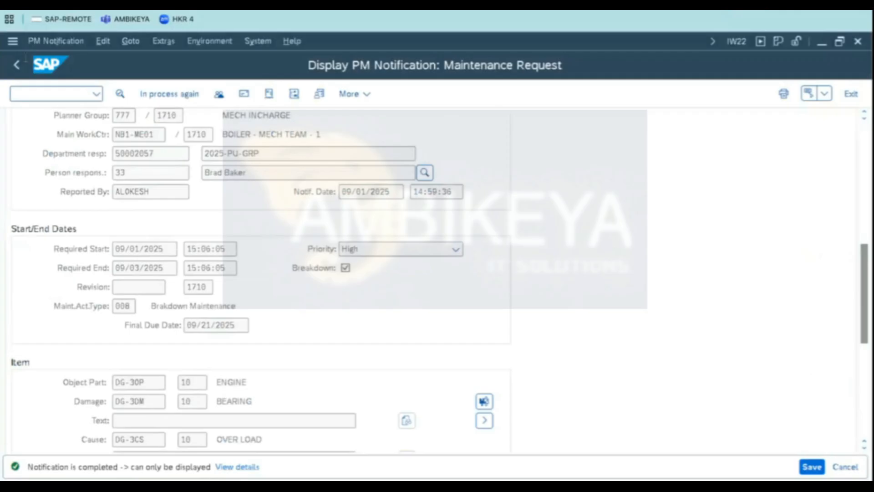
click(17, 65)
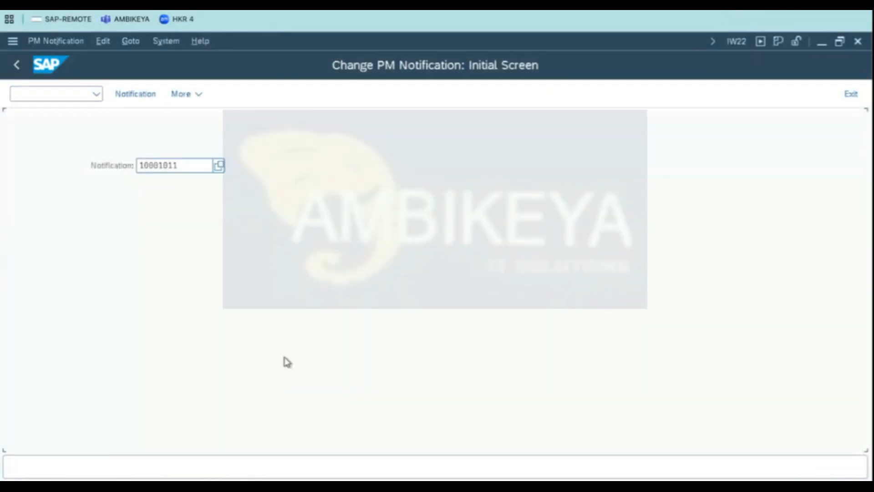
- Switch to the spreadsheet and review the diesel generator catalog structure of object parts, damages, causes and tasks
key(super+Tab)
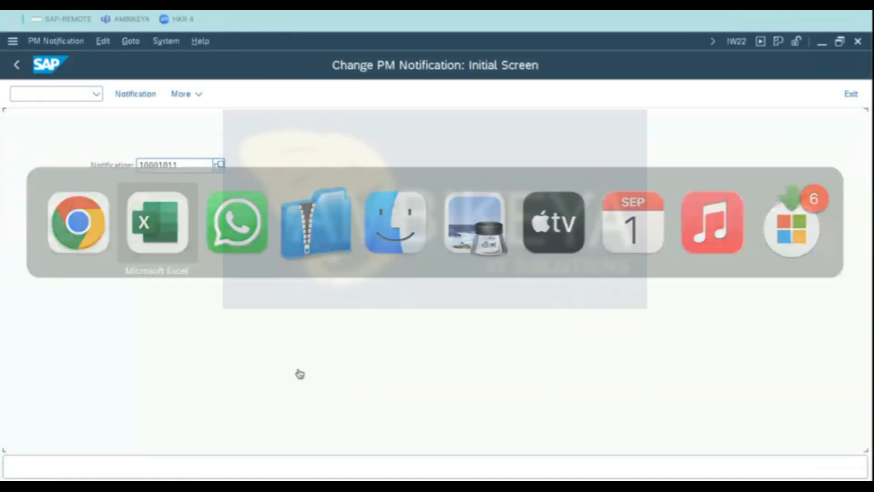
click(497, 358)
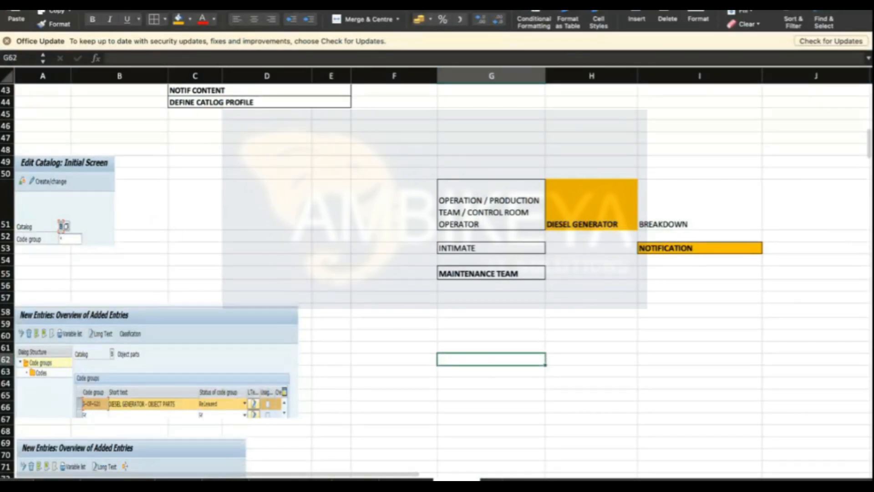
click(523, 214)
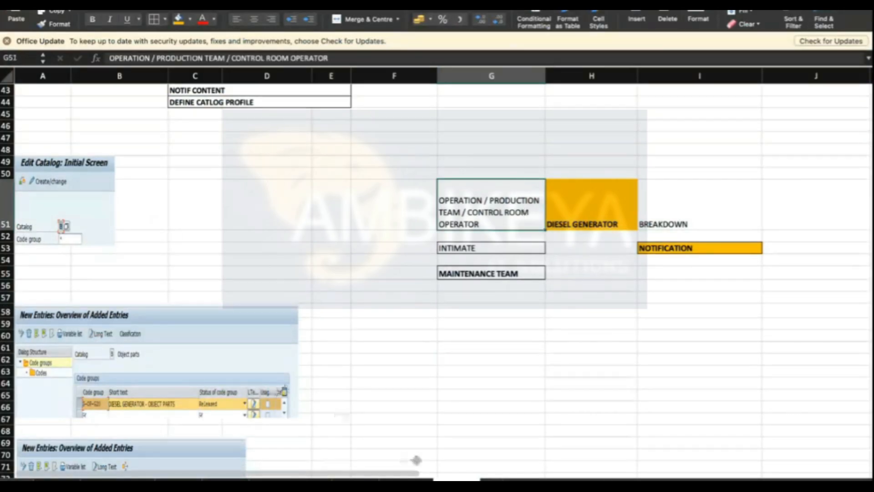
click(191, 244)
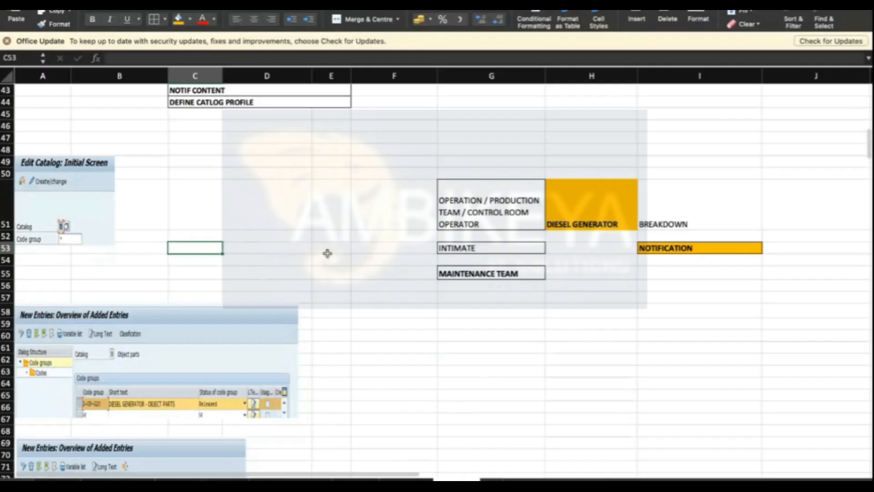
click(131, 252)
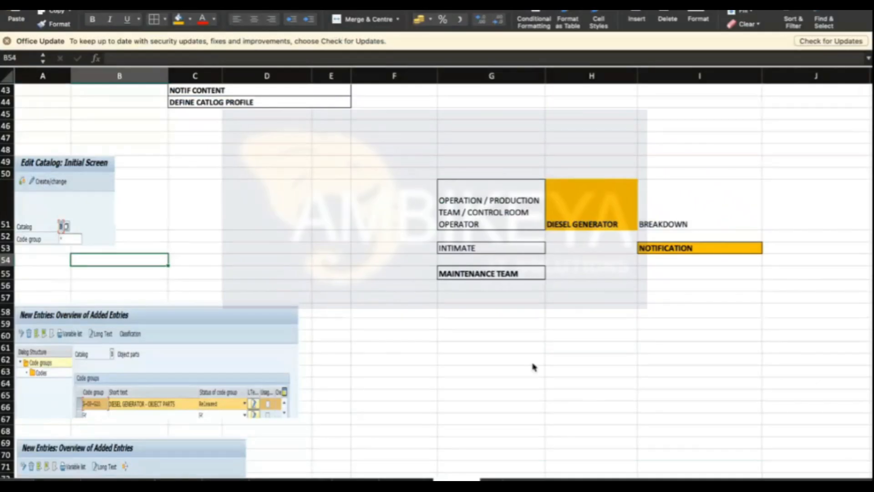
scroll(616, 343, down, 5)
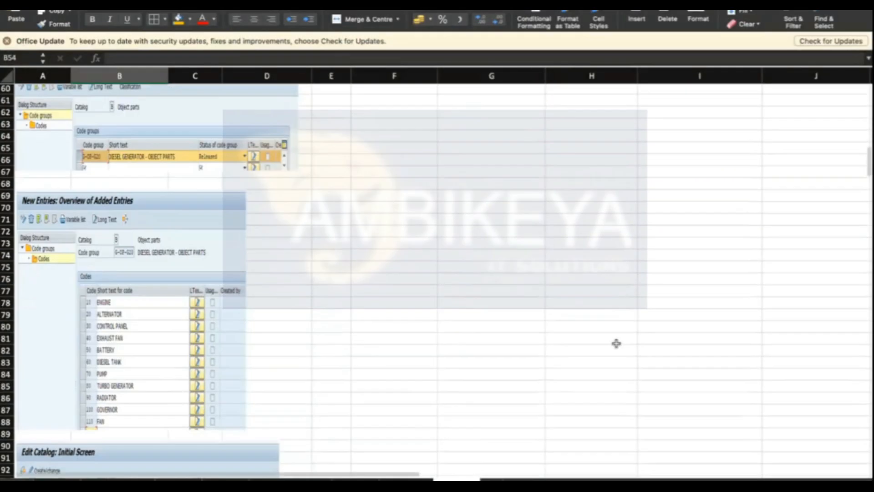
scroll(615, 341, up, 15)
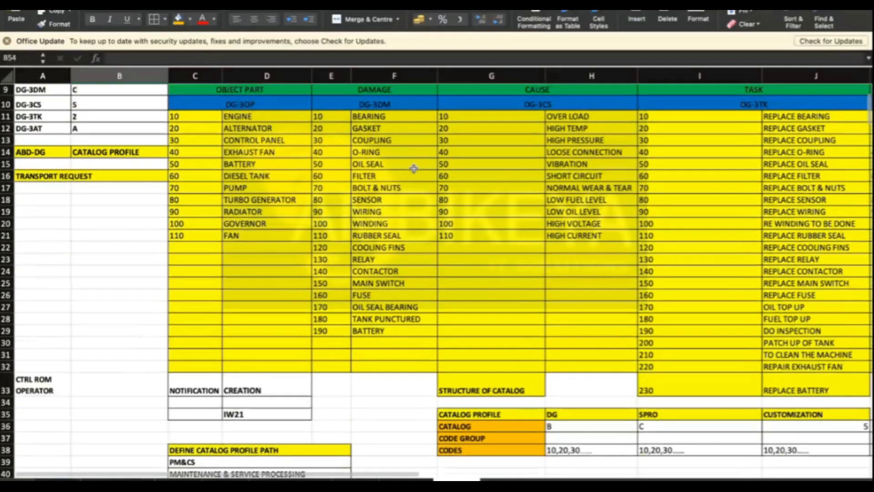
scroll(547, 273, up, 4)
click(240, 195)
key(Right)
key(Right)
key(Right)
key(Right)
key(Right)
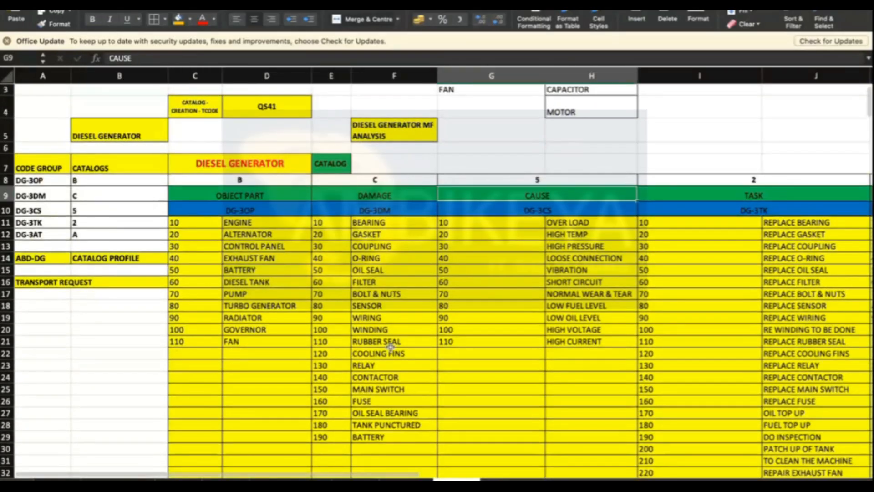
key(super+Tab)
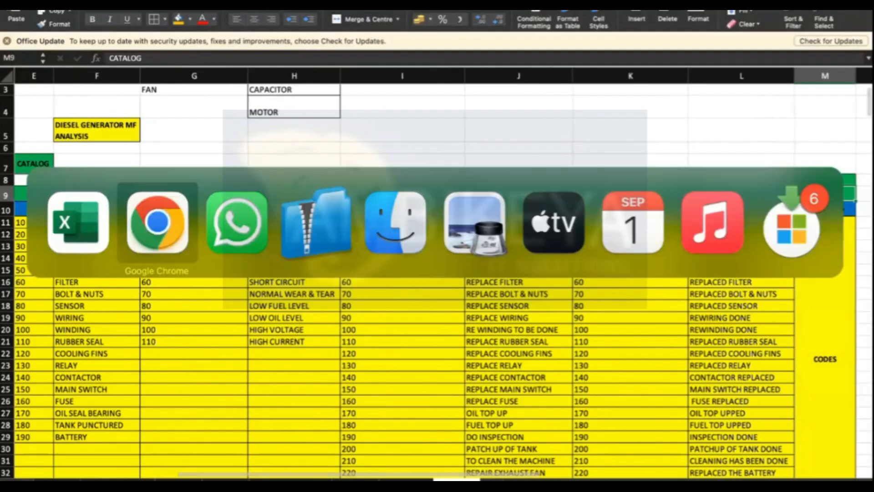
click(431, 305)
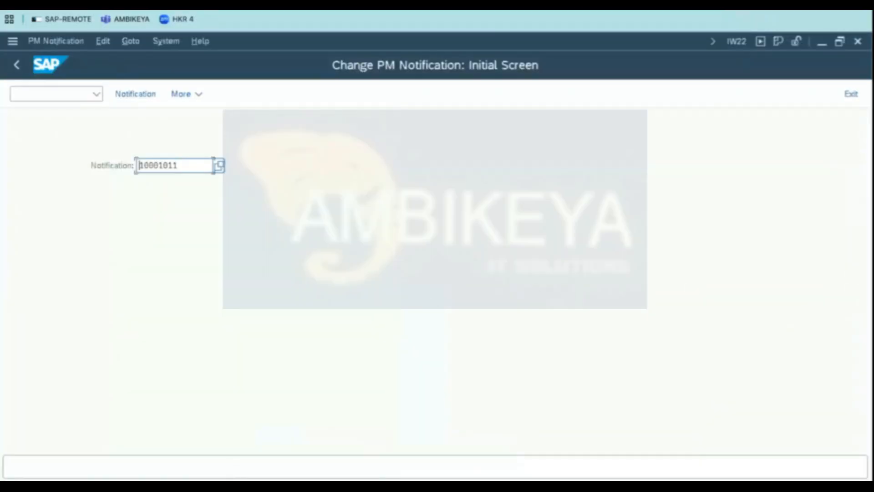
- Switch to the catalog profile session and back out to the notification content area of the IMG
mouse_move(385, 439)
mouse_move(294, 450)
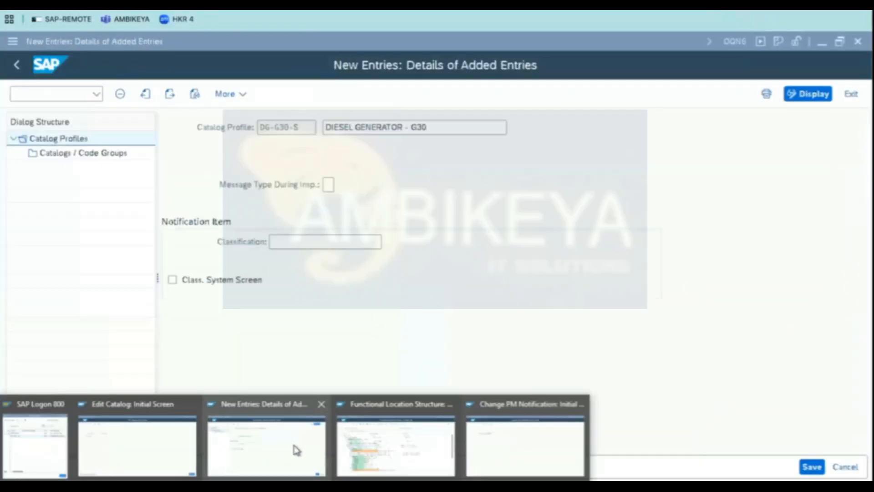
click(279, 438)
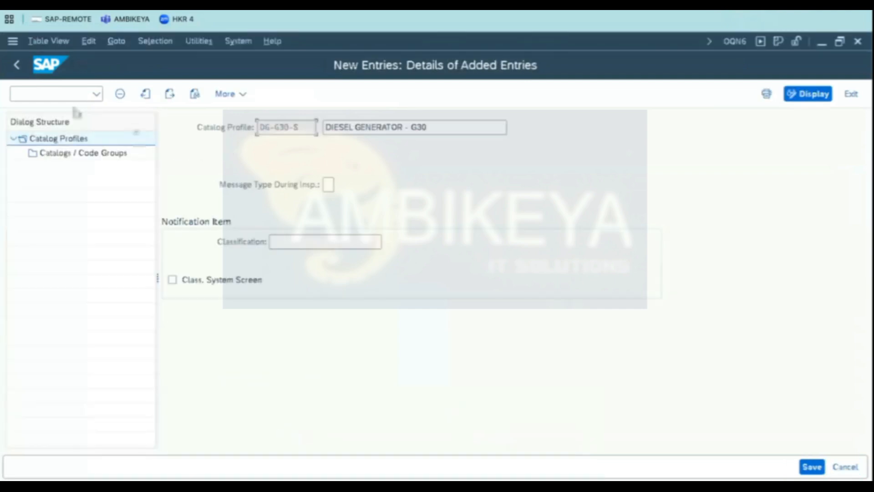
click(14, 66)
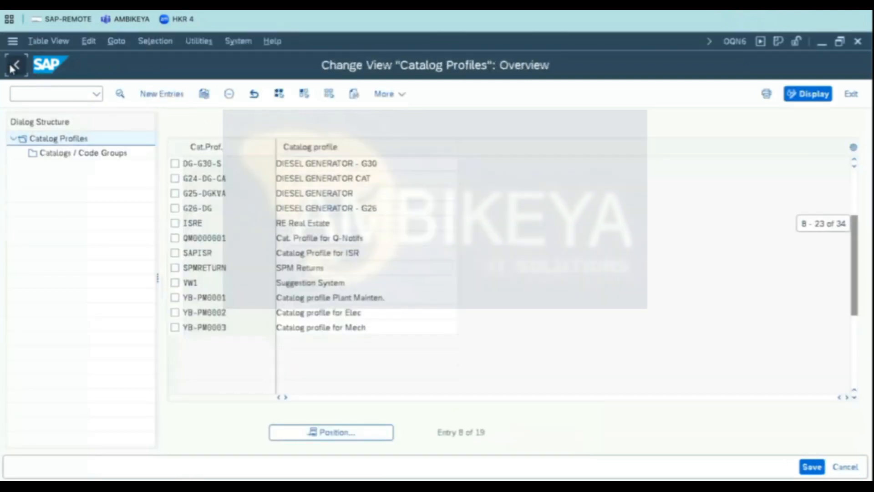
click(14, 66)
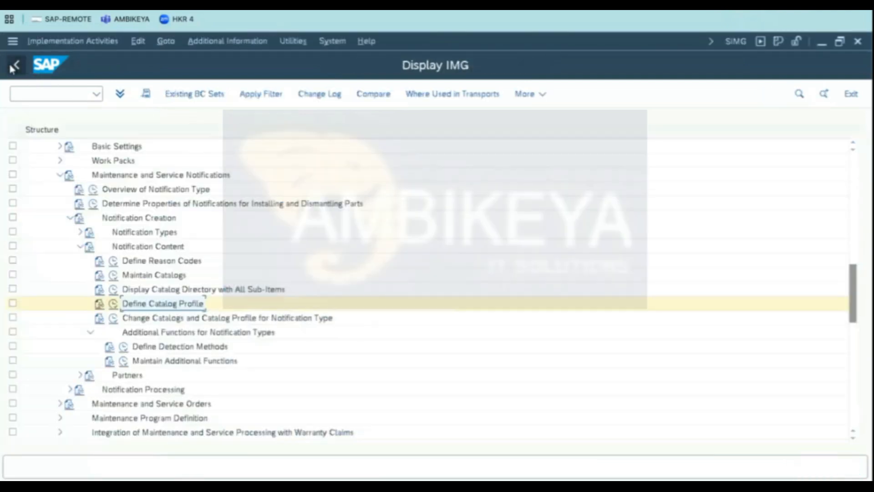
- Open Define Catalogs under Maintain Catalogs to view the list of catalog types
click(113, 276)
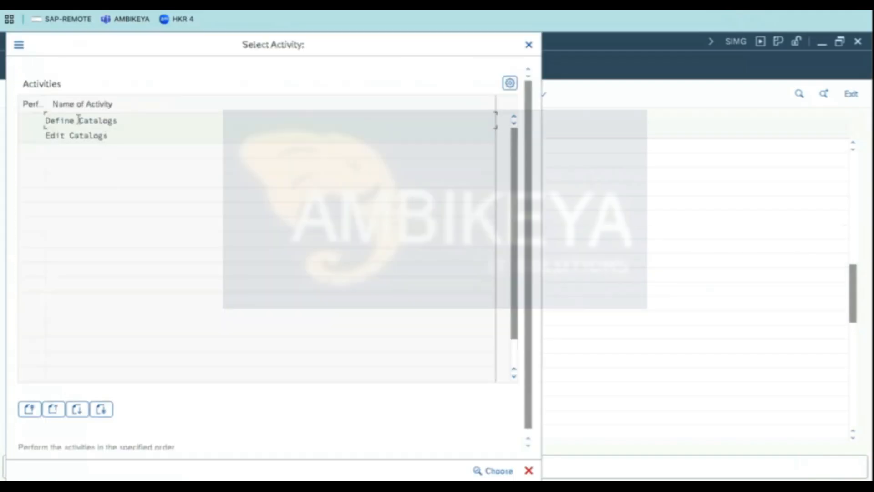
double_click(78, 119)
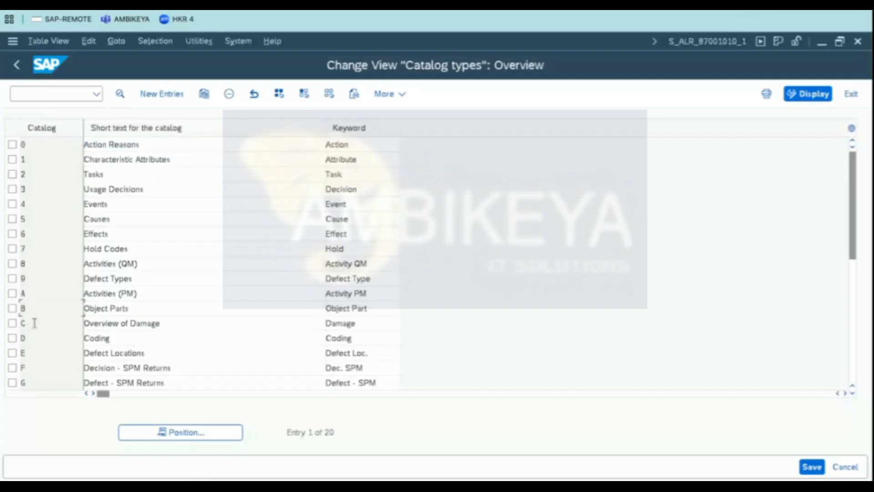
click(157, 97)
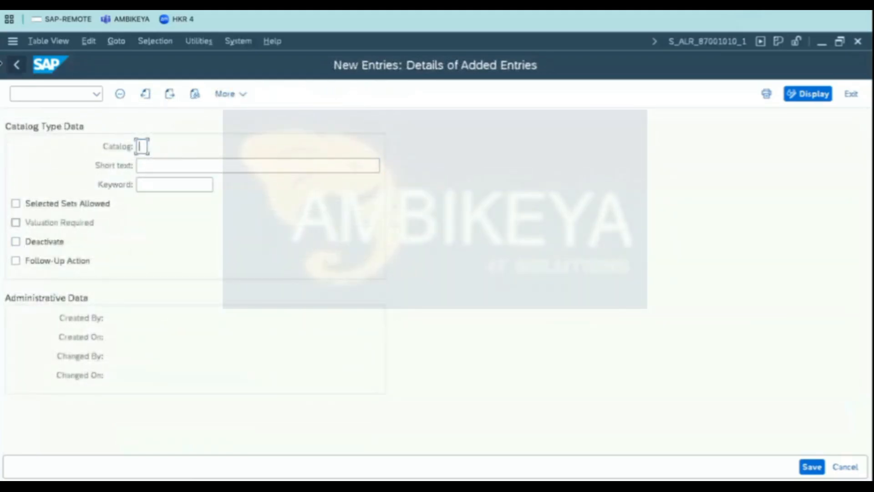
click(18, 66)
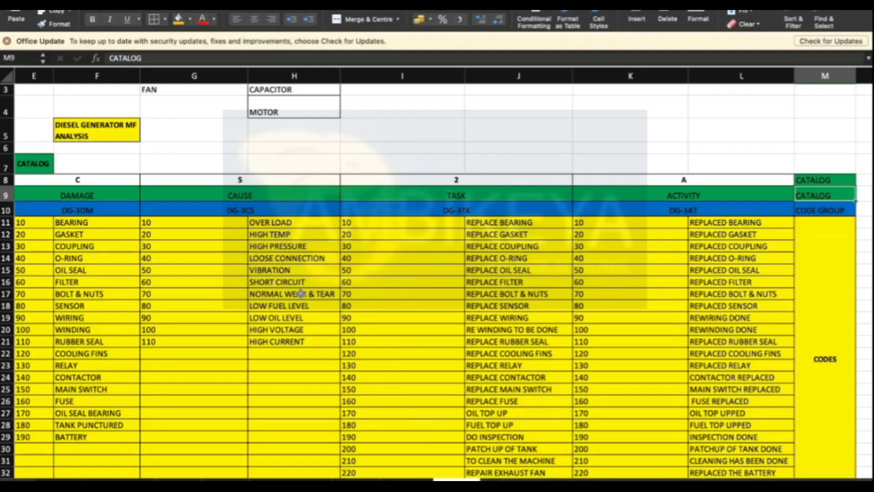
- Review the spreadsheet's catalog profile path and catalog, code group and code planning notes
scroll(301, 293, down, 10)
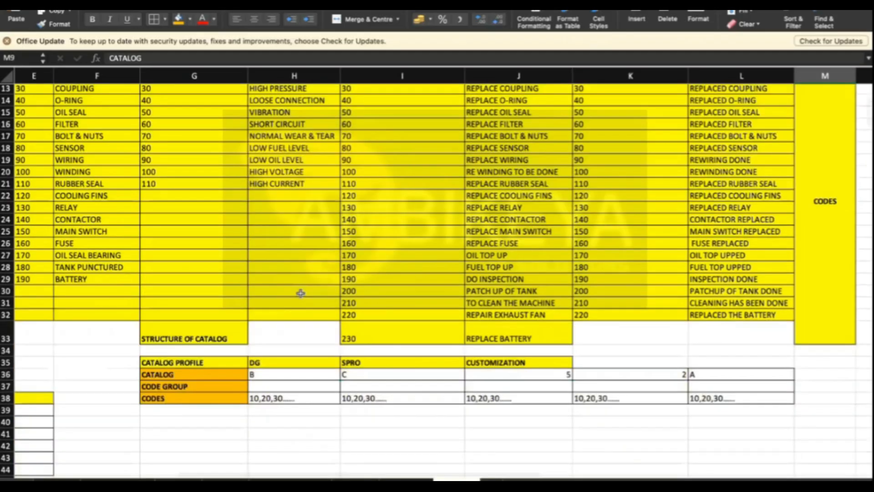
click(562, 284)
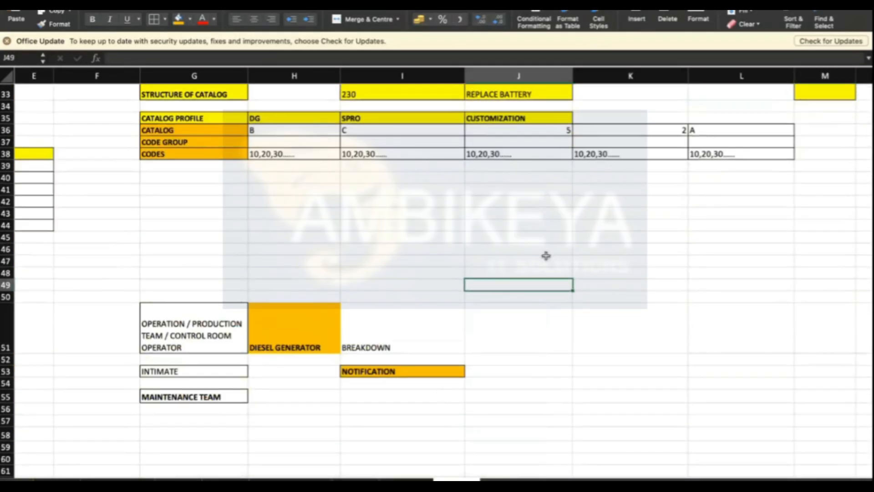
click(544, 257)
key(Left)
key(Left)
key(Left)
key(Left)
key(Left)
key(Left)
key(Left)
key(Left)
key(Left)
key(Left)
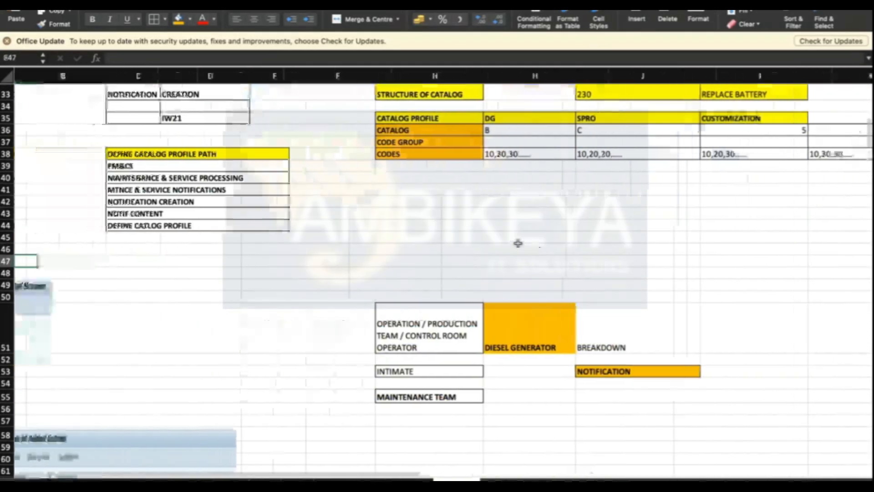
click(218, 227)
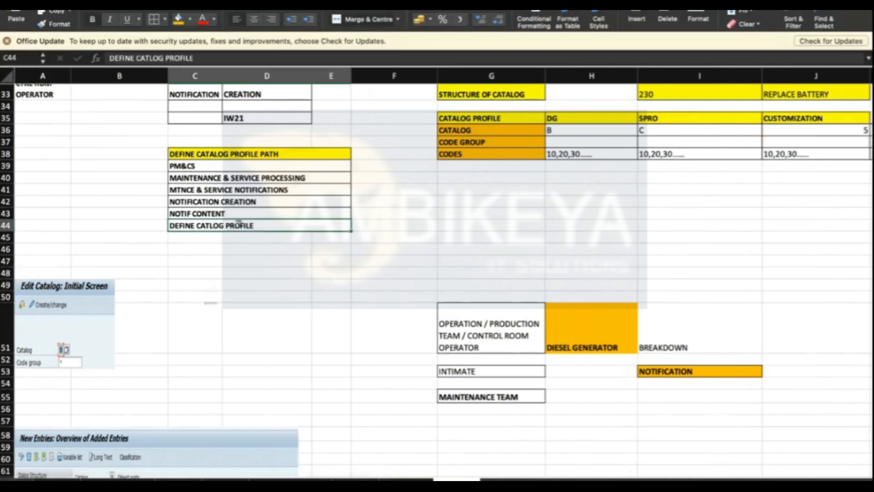
click(464, 222)
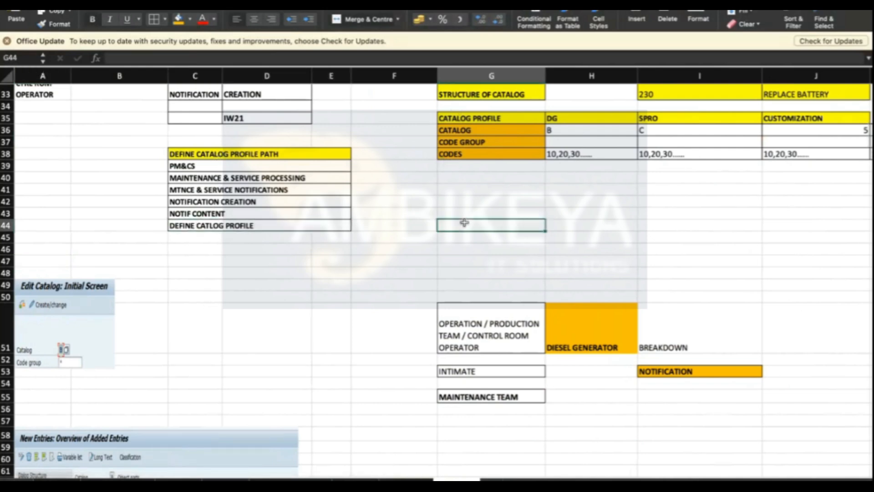
- Return to the catalog types view, leave it and close the activity selection
key(super+Tab)
click(594, 237)
click(14, 69)
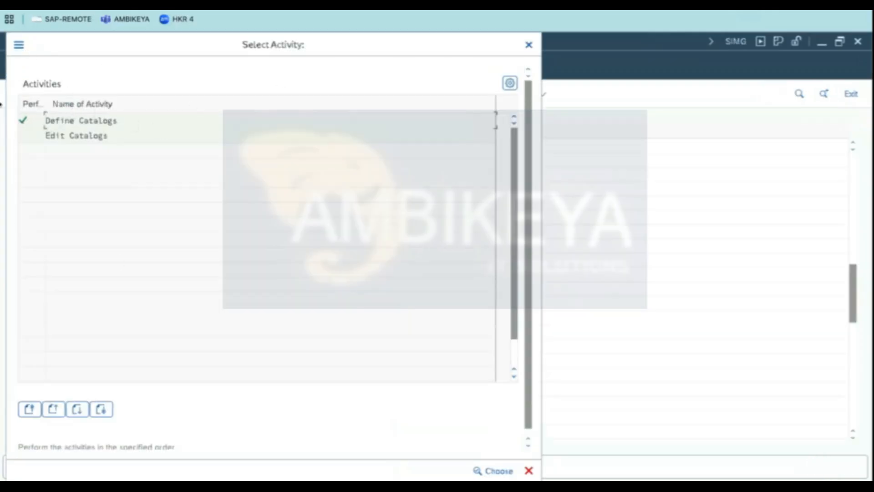
click(529, 45)
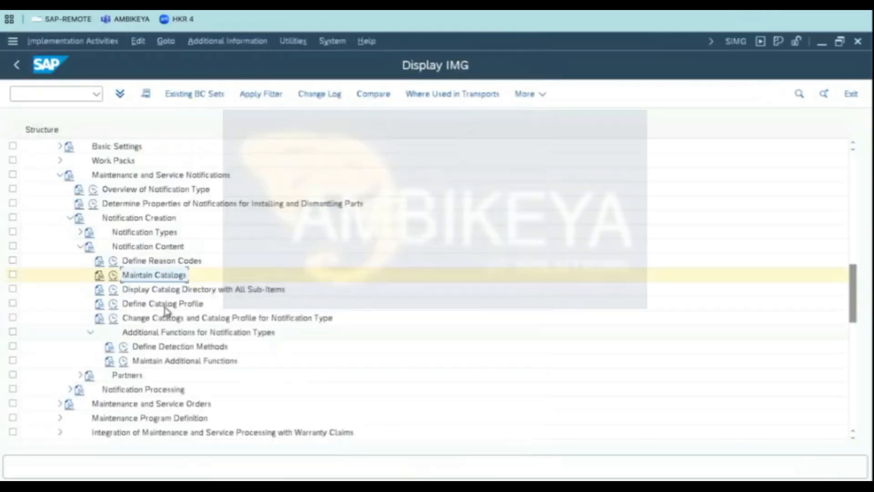
- Open Edit Catalogs under Maintain Catalogs and display the code groups of catalog B
click(166, 306)
click(115, 278)
click(113, 276)
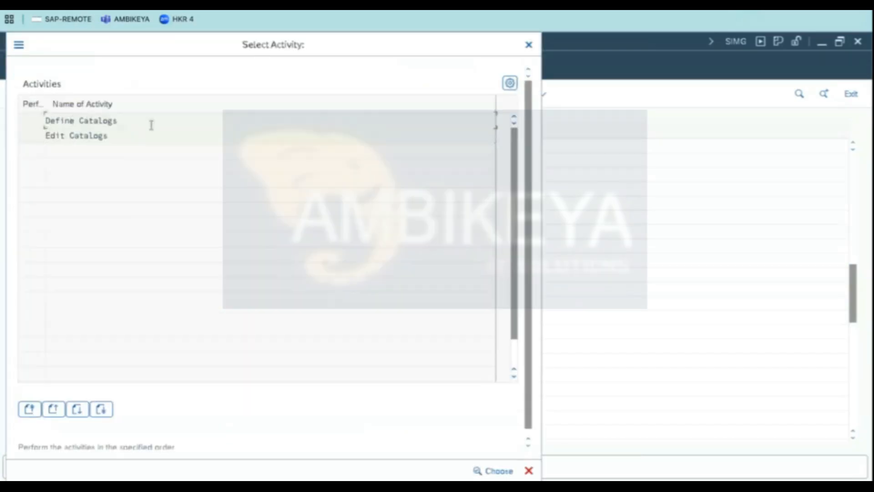
drag(153, 121, 1, 96)
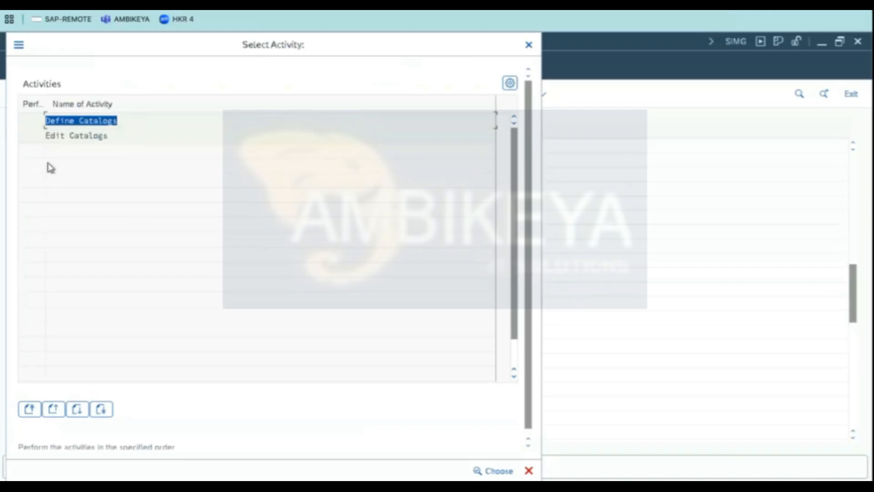
double_click(98, 136)
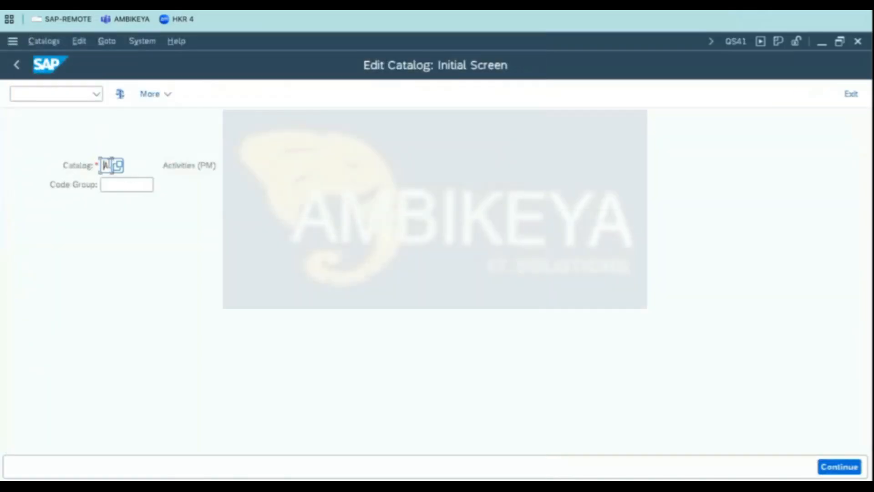
text(B)
key(Return)
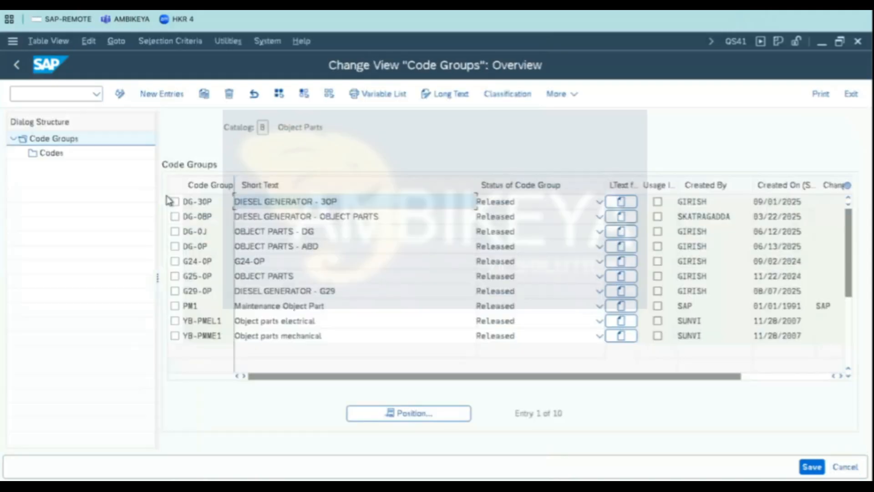
- Leave the code group list and open Define Catalogs to view the catalog types
double_click(212, 202)
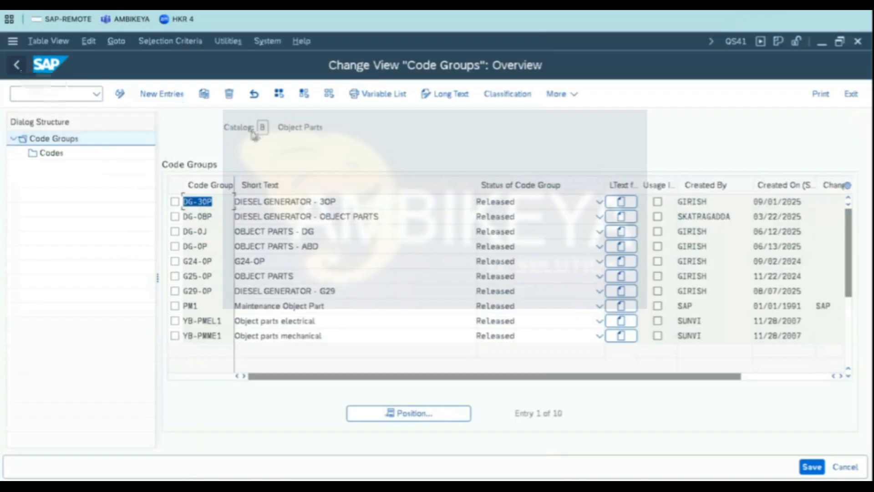
click(16, 64)
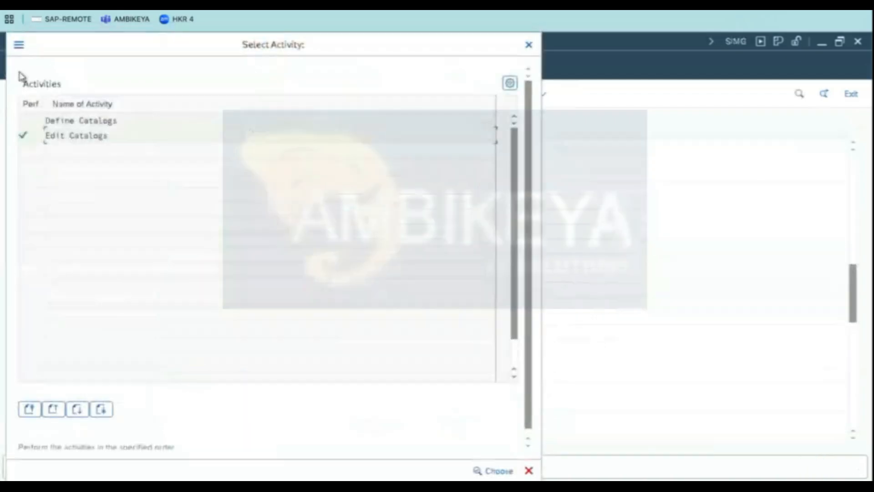
double_click(86, 120)
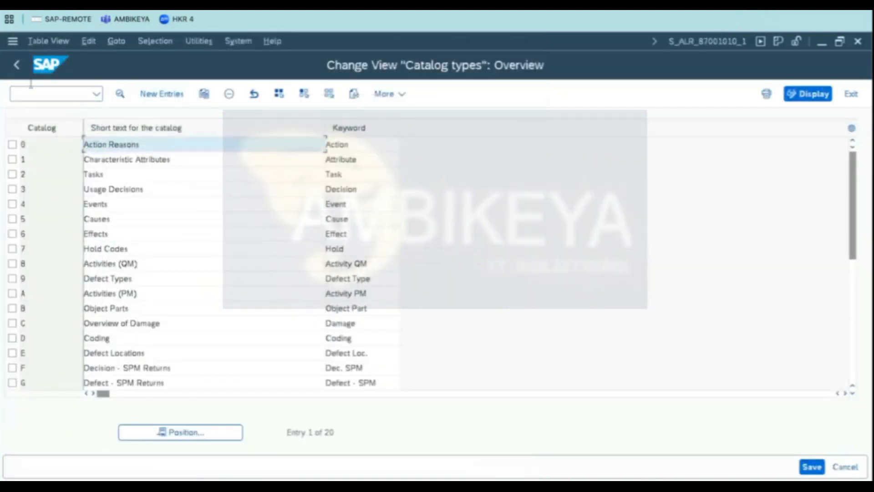
click(17, 64)
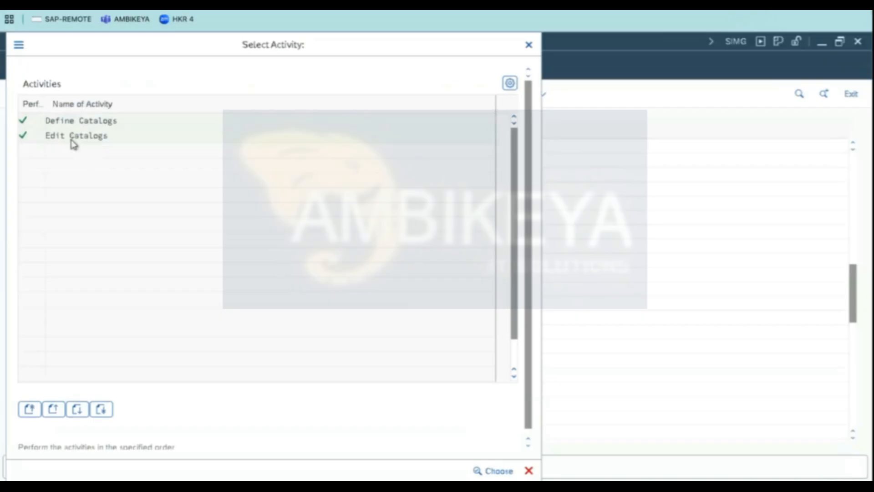
- Reopen the Edit Catalogs initial screen, back out and close the activity selection
double_click(72, 137)
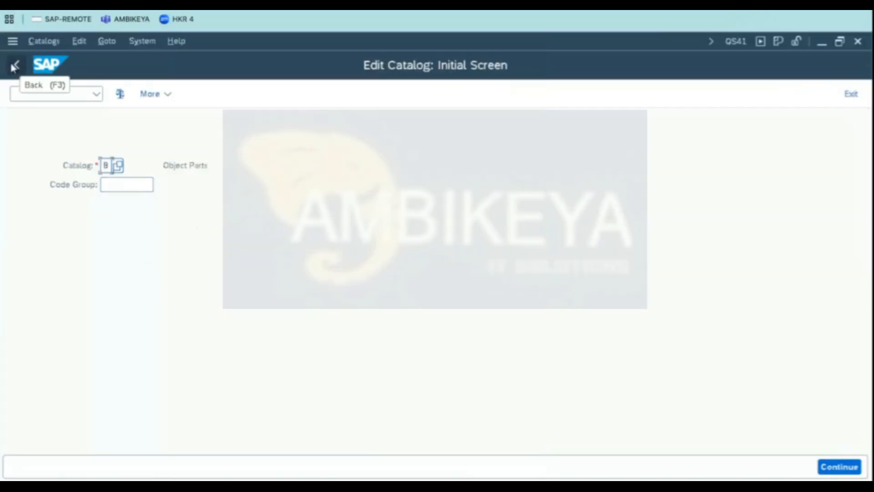
click(13, 66)
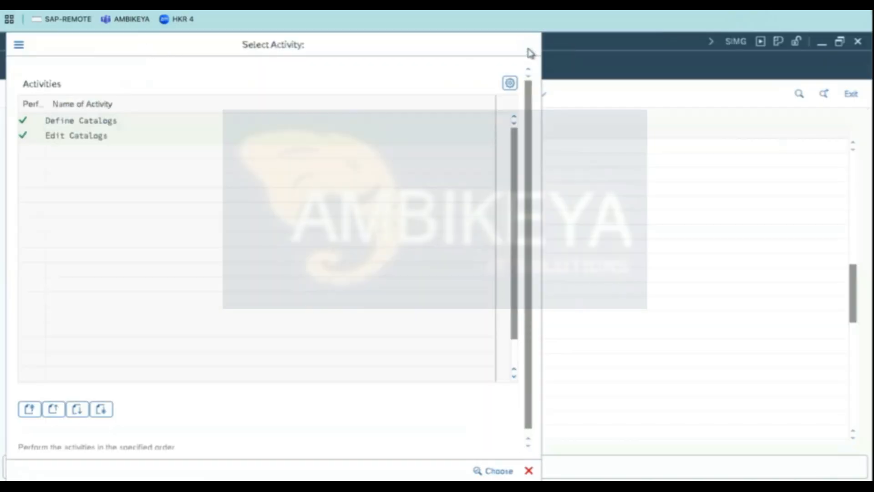
click(528, 48)
- Select Define Catalog Profile in the IMG and check the catalog profile path steps in the spreadsheet
click(153, 305)
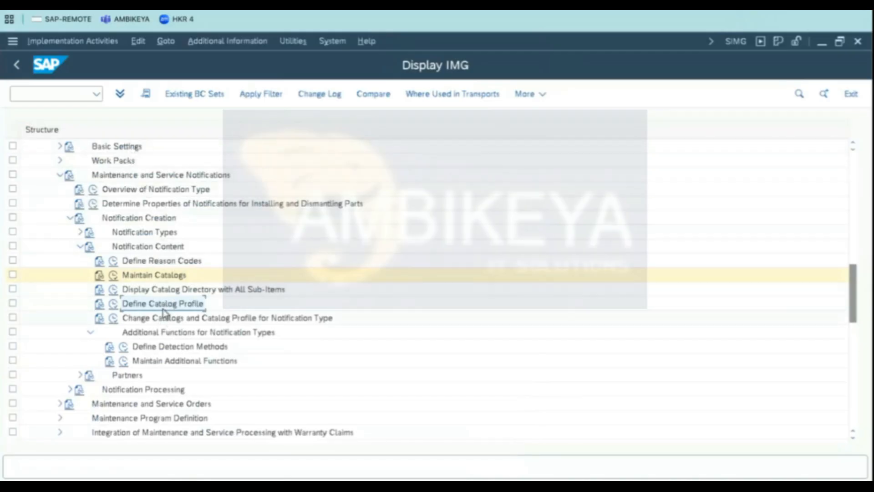
key(super+Tab)
click(228, 168)
click(266, 179)
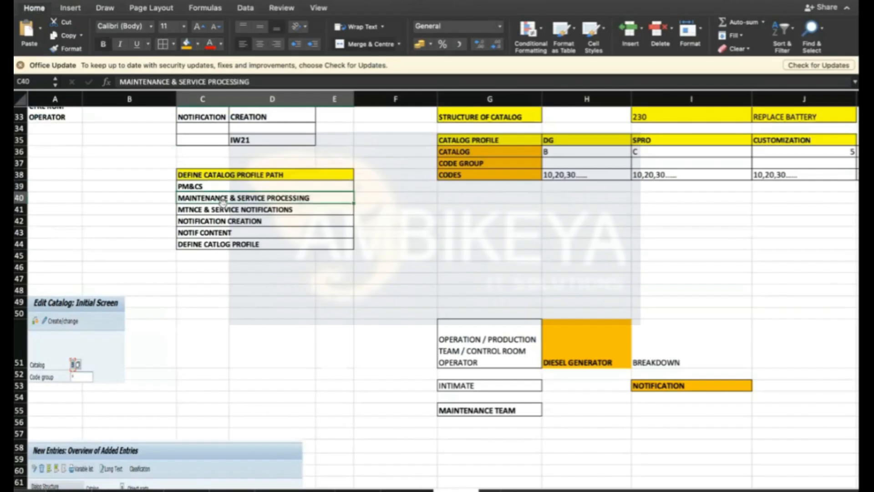
click(264, 209)
click(232, 221)
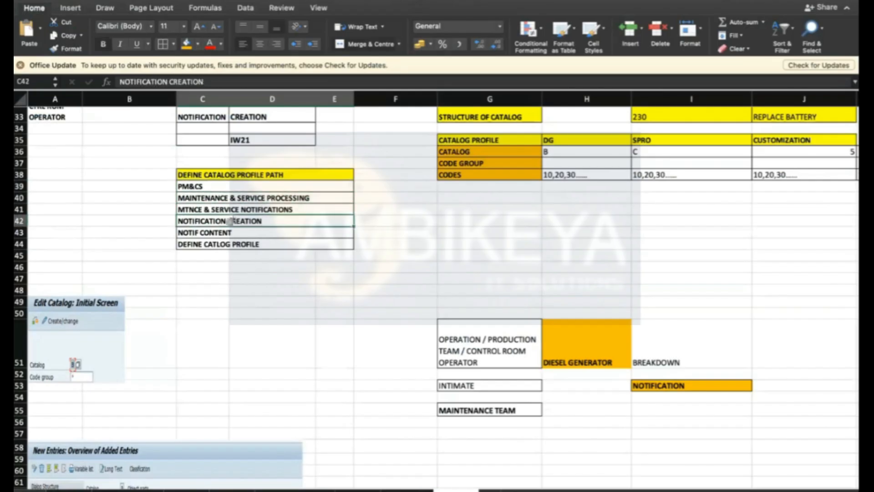
click(229, 246)
click(445, 276)
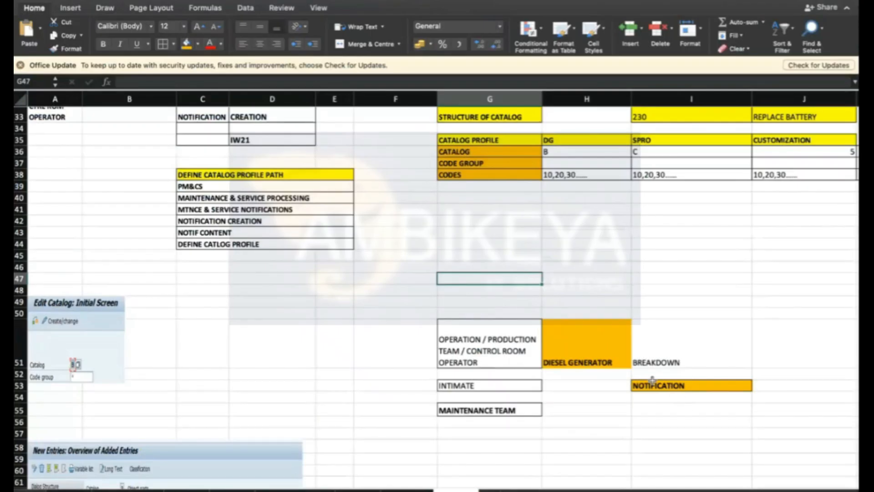
- Scroll through the spreadsheet to review the catalog and notification planning notes and screenshots
scroll(621, 360, up, 4)
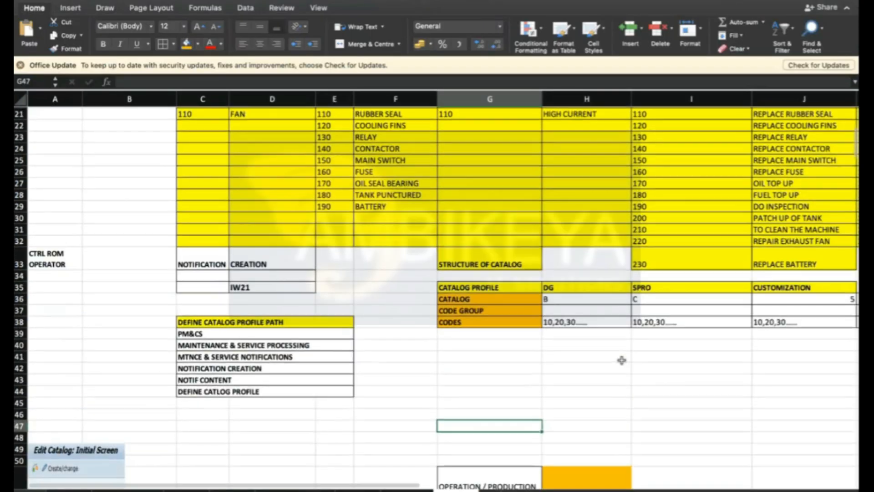
scroll(621, 359, down, 10)
scroll(501, 455, down, 15)
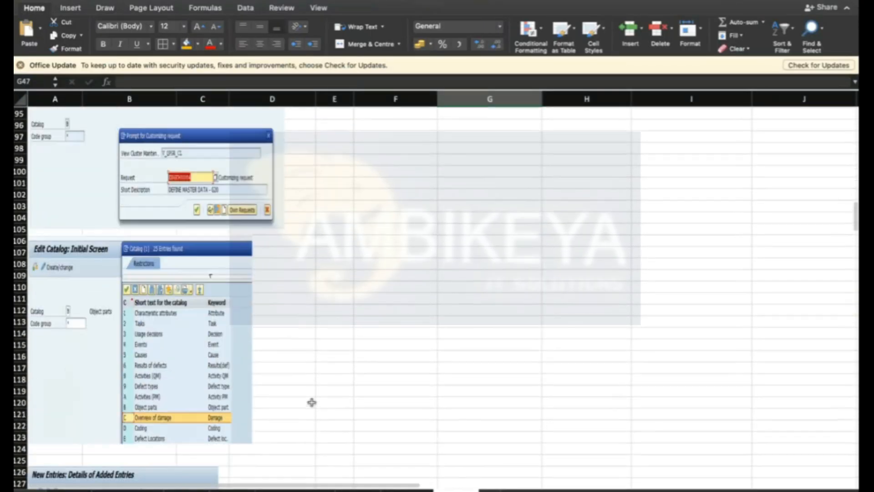
scroll(311, 402, down, 9)
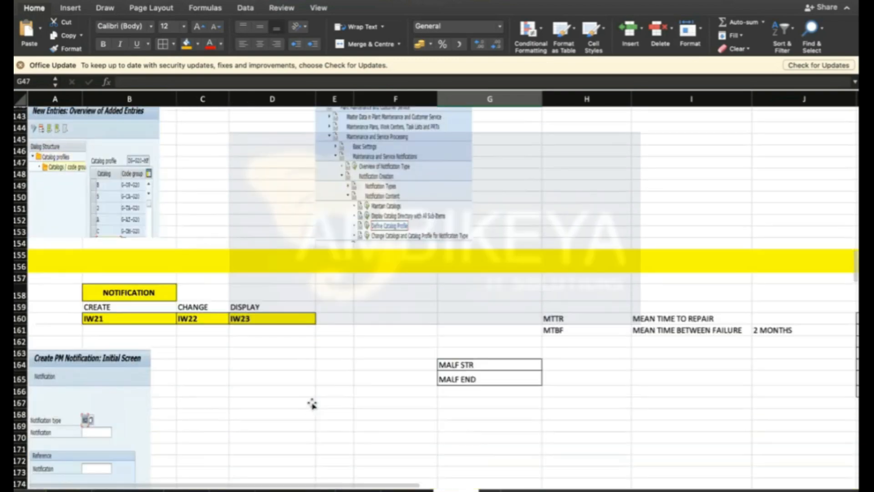
scroll(311, 403, down, 3)
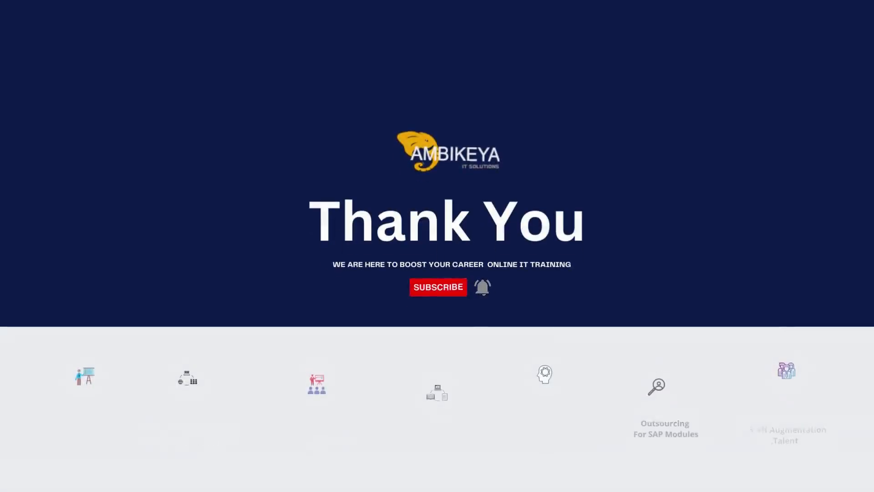